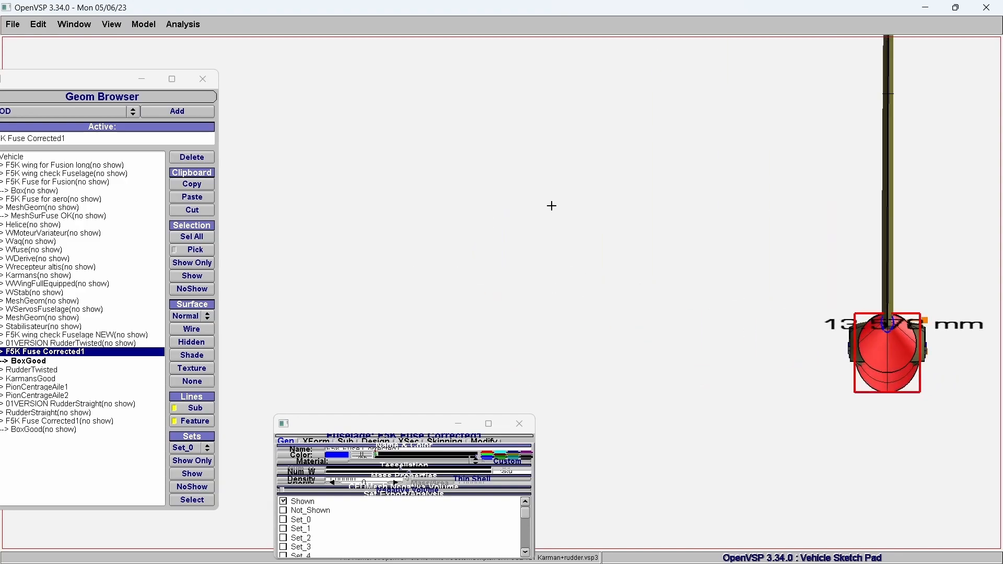
Examine the rudder's twist and hinge line from the front and from oblique angles
mouse_move(537, 343)
mouse_down()
mouse_move(578, 293)
mouse_move(533, 374)
mouse_move(540, 349)
mouse_up()
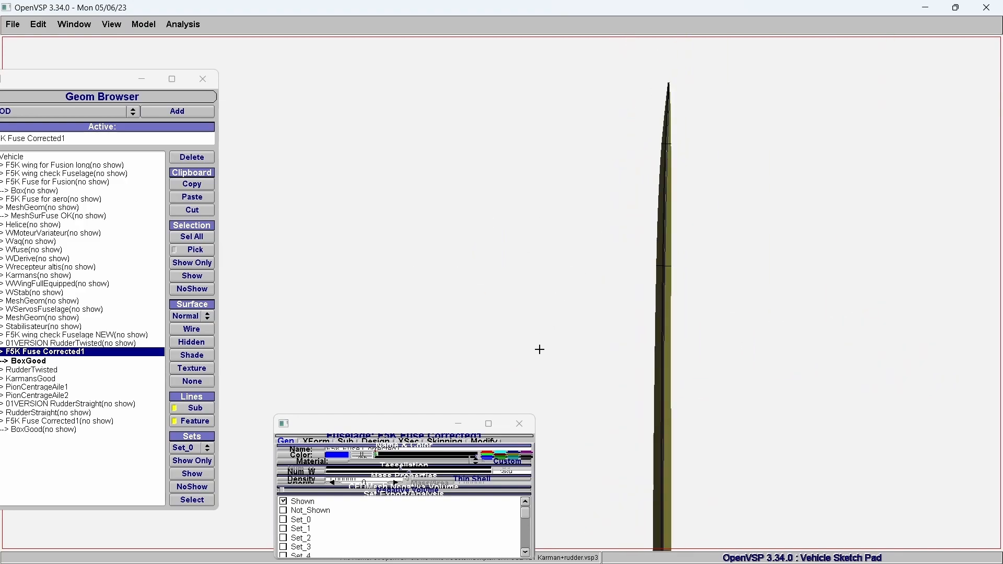
drag(675, 129, 615, 118)
drag(662, 211, 613, 148)
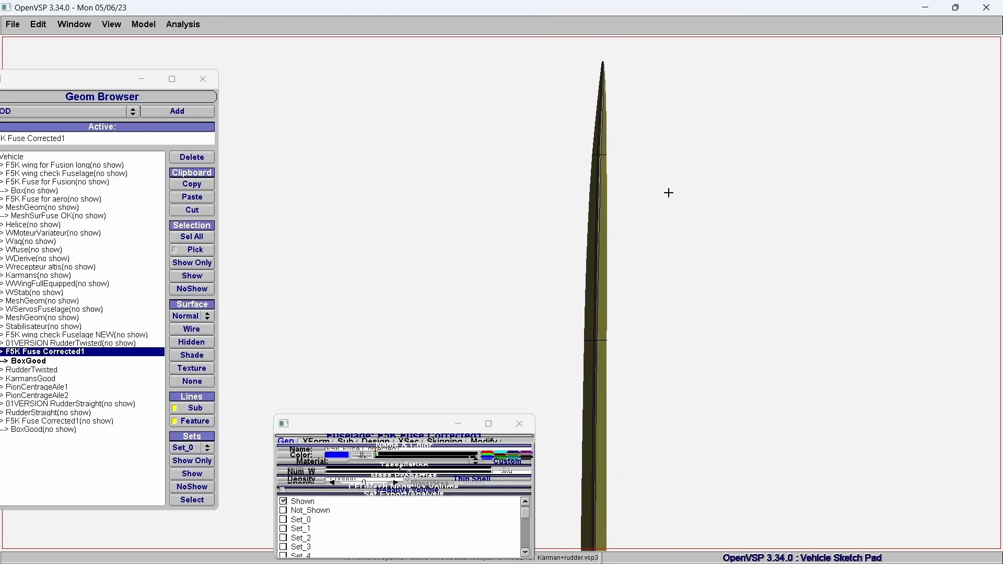
right_drag(682, 220, 663, 228)
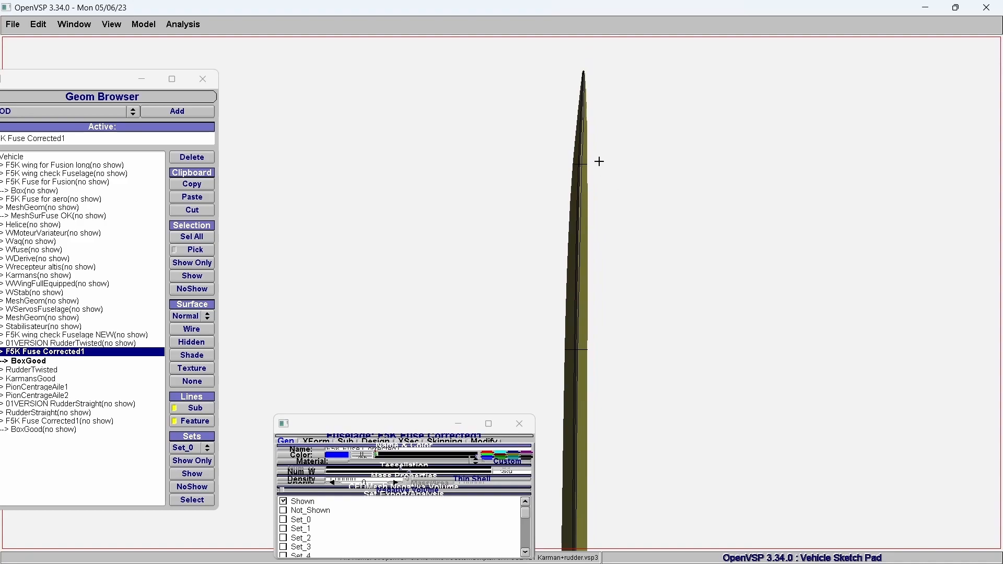
drag(425, 274, 694, 301)
right_drag(694, 301, 700, 209)
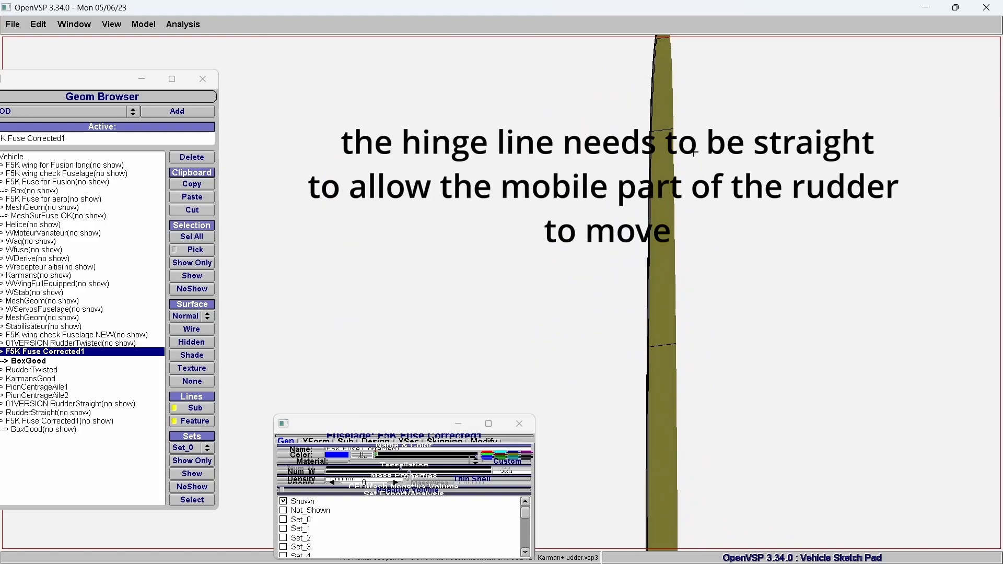
scroll(700, 209, up, 1)
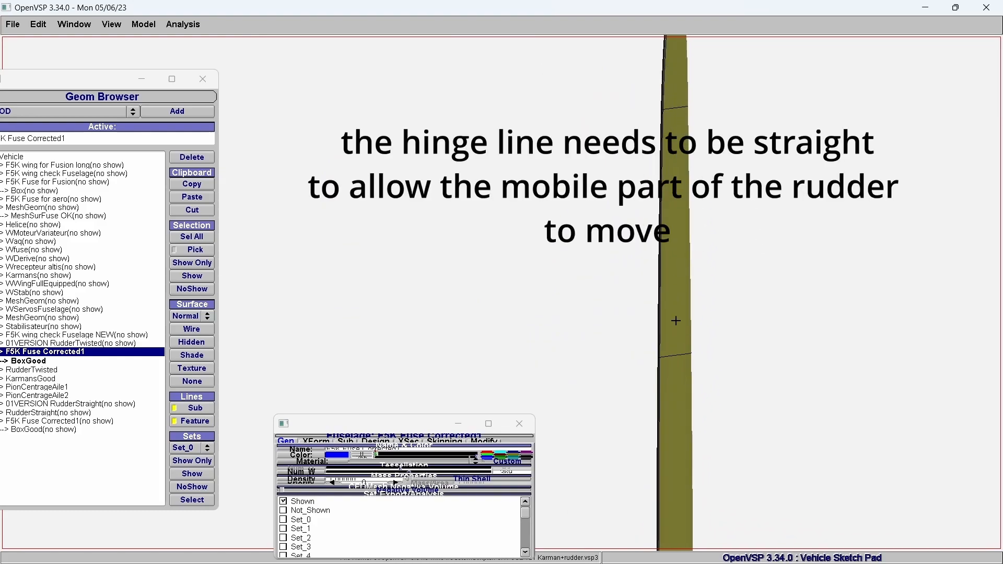
drag(679, 402, 620, 345)
Switch to Autodesk Fusion 360 and inspect the twisted fuselage from above, from the nose to the rudder
mouse_move(575, 562)
click(546, 555)
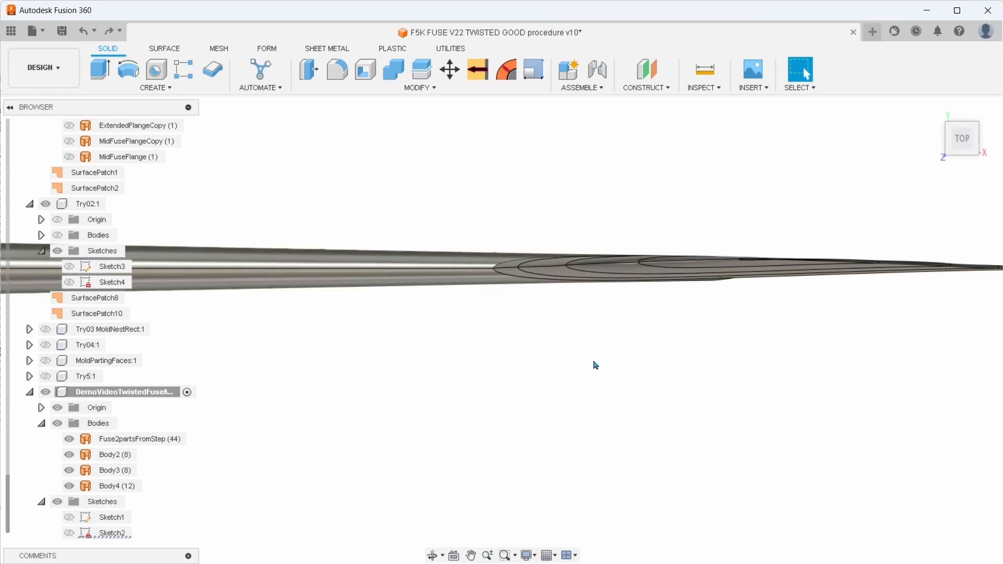
middle_drag(593, 372, 416, 408)
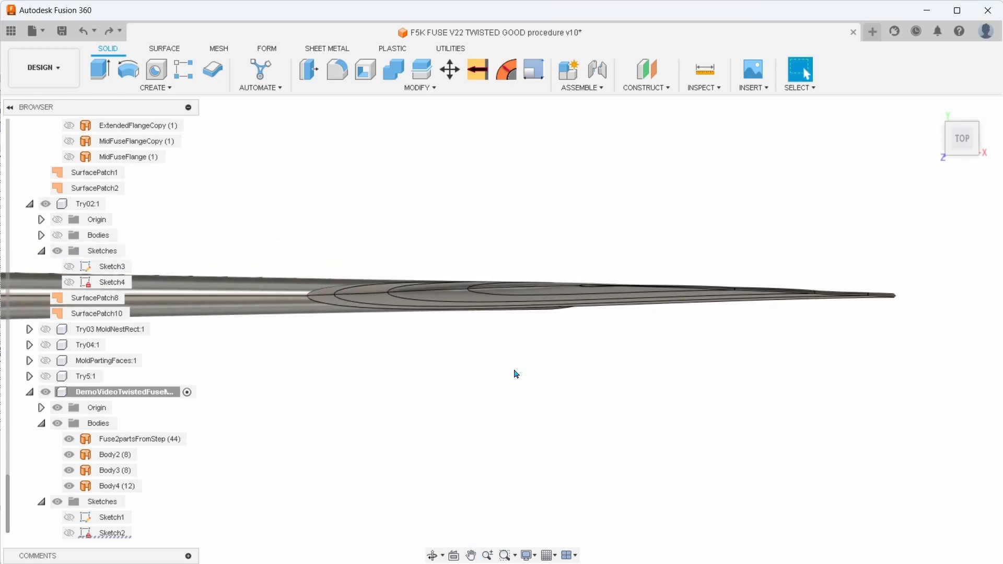
scroll(495, 366, up, 2)
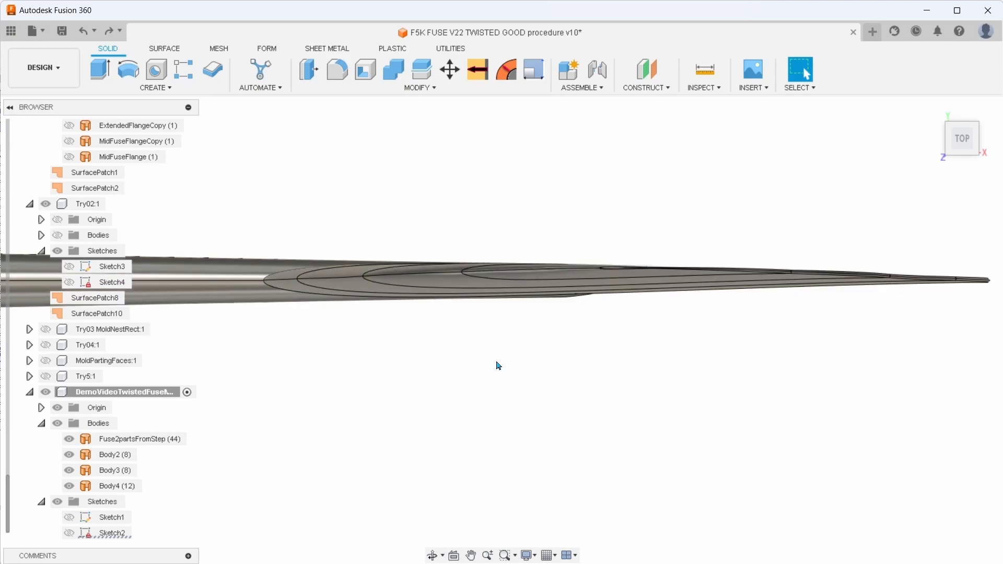
scroll(499, 366, down, 2)
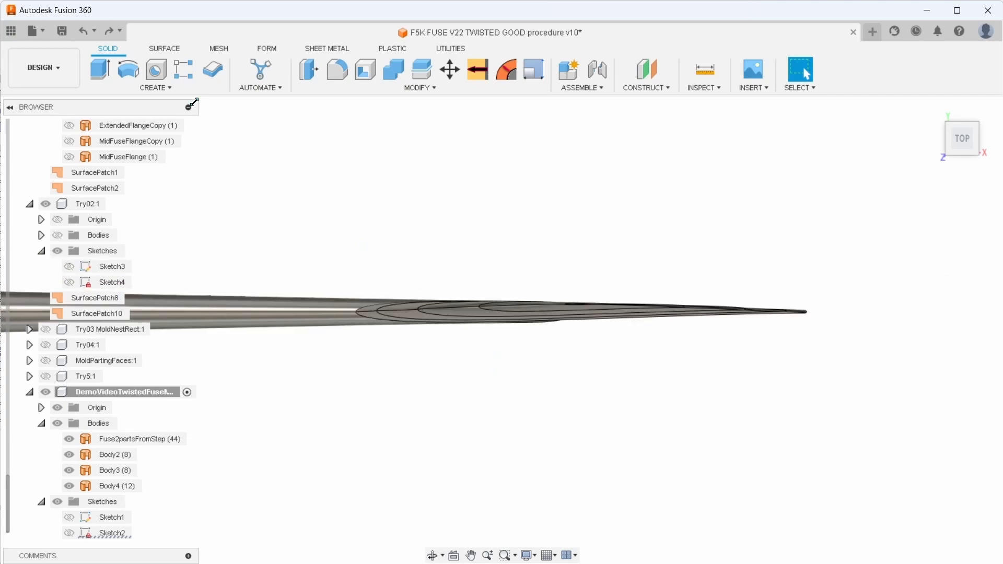
click(420, 87)
click(366, 202)
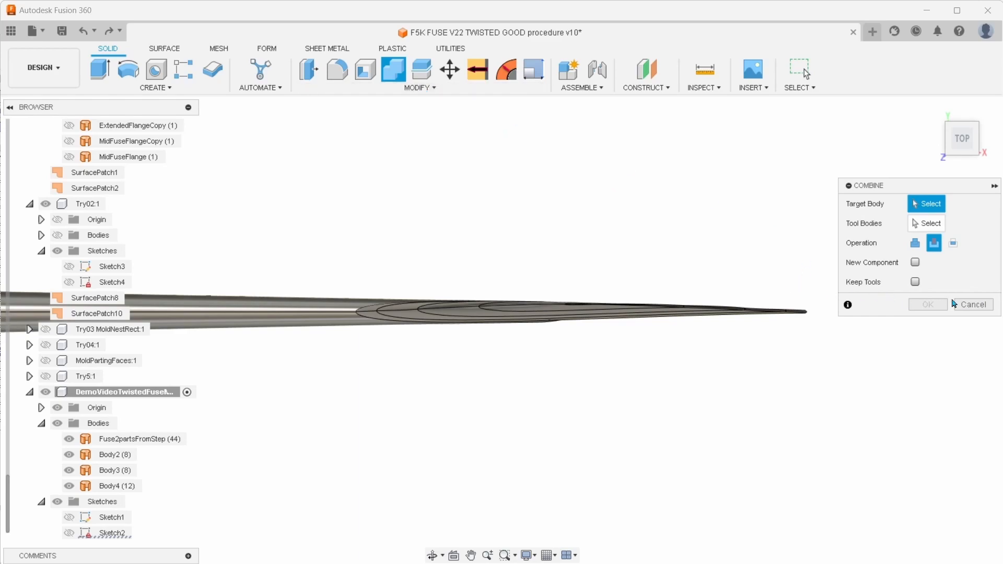
click(968, 305)
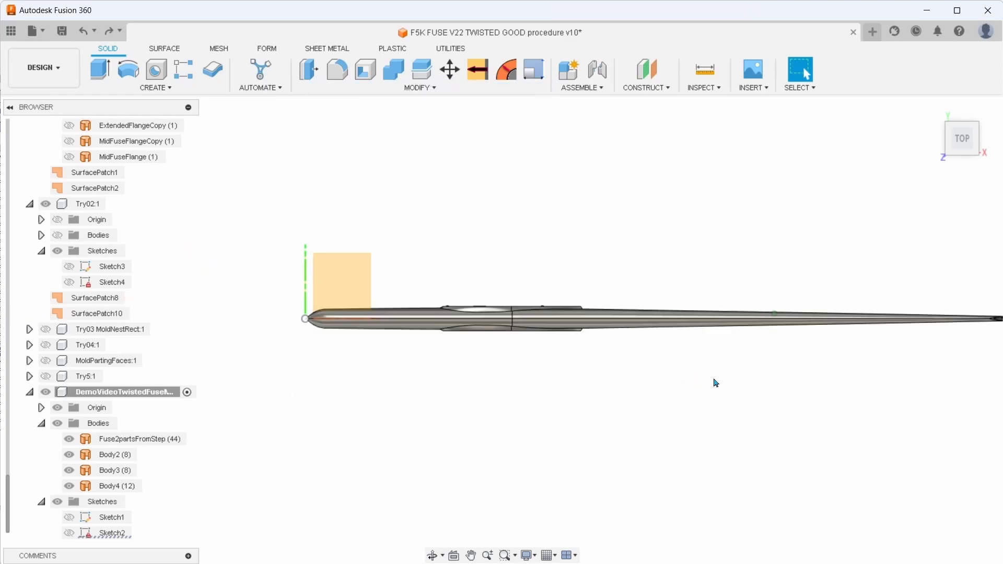
middle_drag(715, 383, 598, 363)
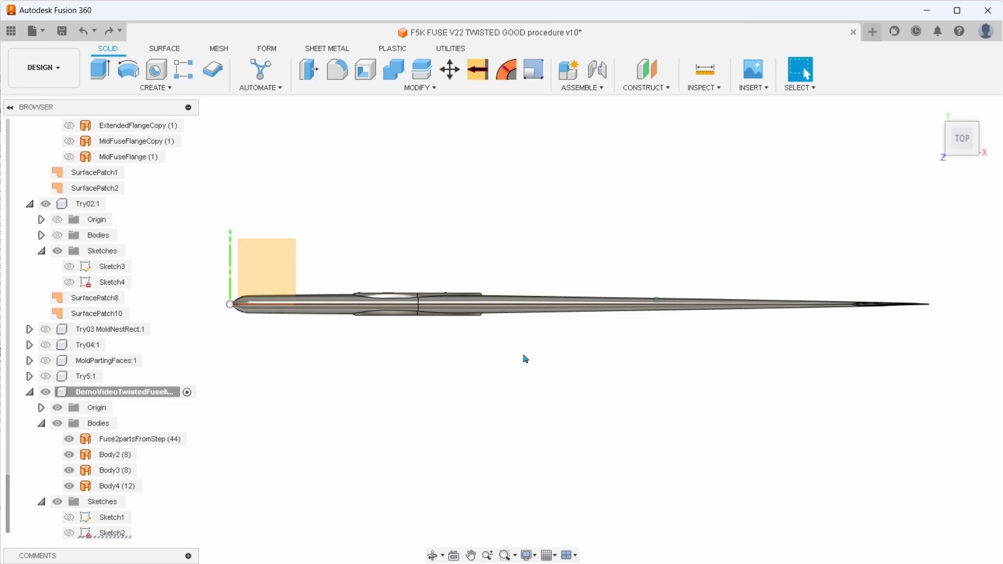
scroll(524, 365, up, 2)
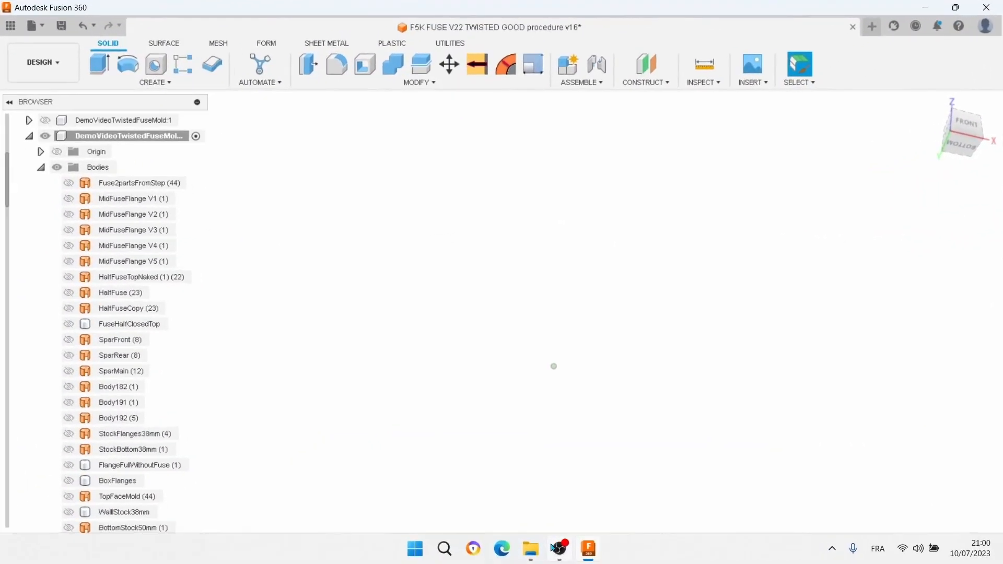
Open the upload dialog for importing an external design file
mouse_move(558, 554)
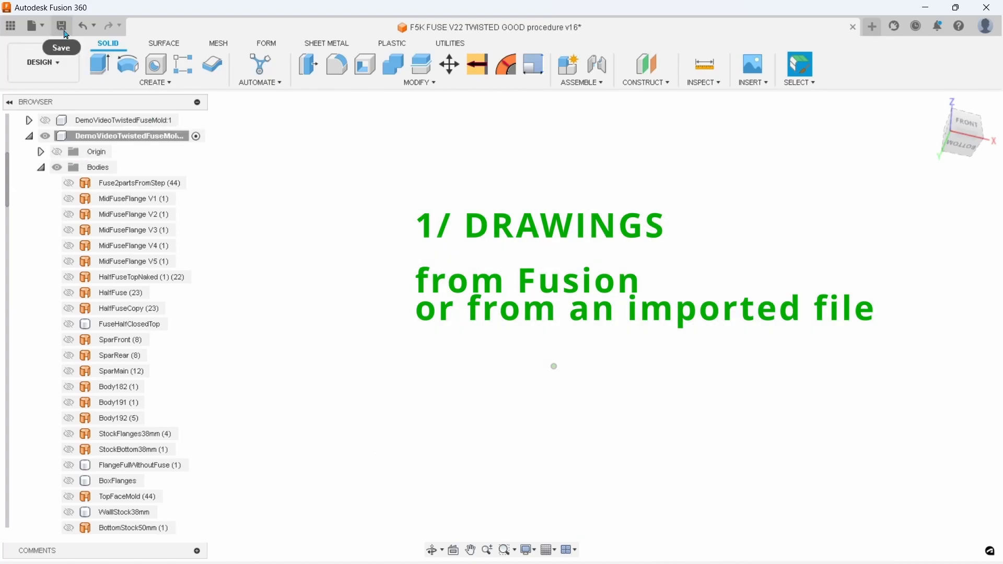
click(42, 29)
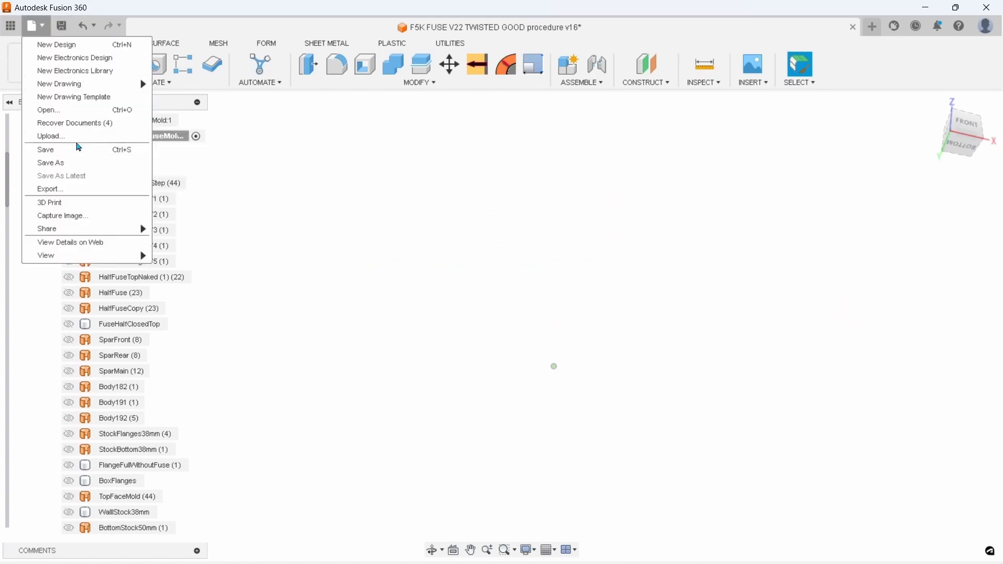
click(77, 137)
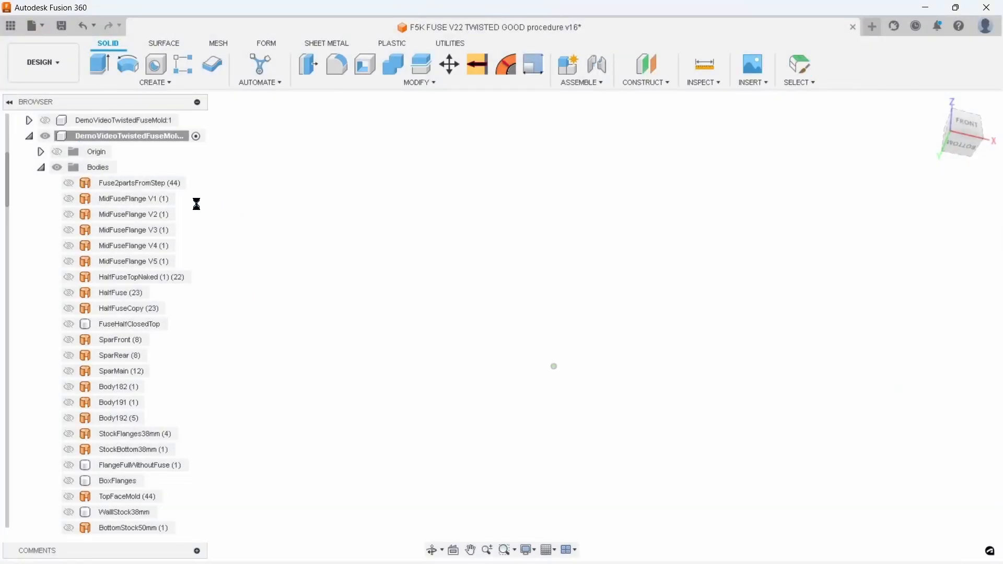
Show the Fuse2partsFromStep body and inspect the complete fuselage from several angles
click(69, 183)
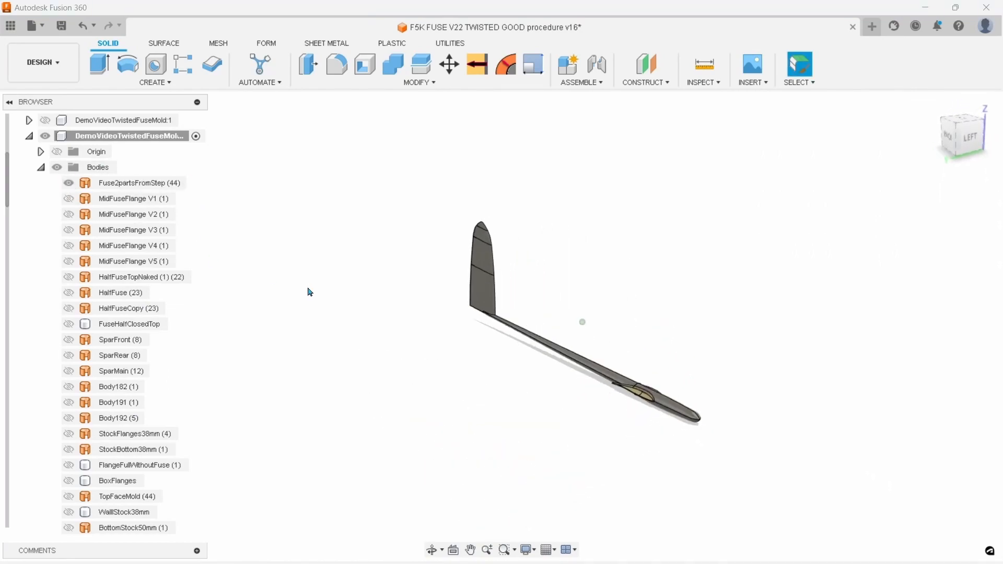
shift+middle_drag(526, 376, 531, 307)
click(369, 296)
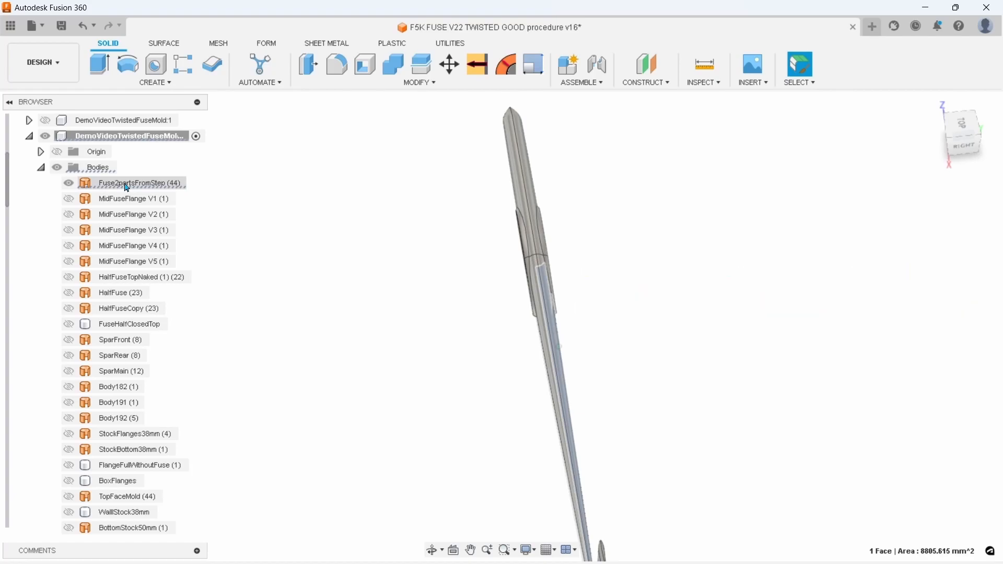
Show HalfFuseTopNaked (1) instead of Fuse2partsFromStep and inspect the wing opening in the half shell
click(69, 183)
click(69, 277)
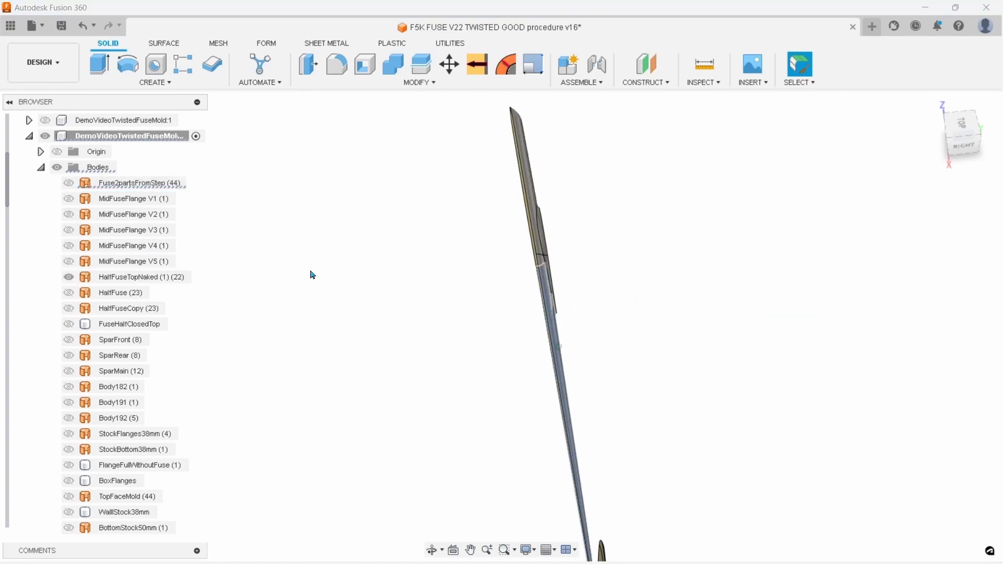
shift+middle_drag(369, 275, 606, 401)
click(655, 307)
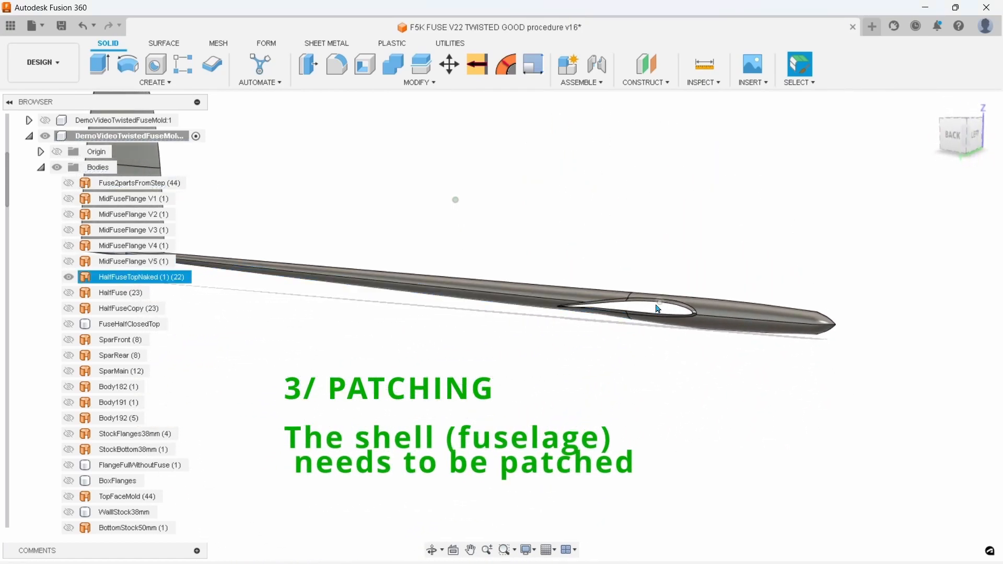
Switch to surface modelling and show the MidFuseFlange V4 surface in place of HalfFuseTopNaked (1)
click(162, 43)
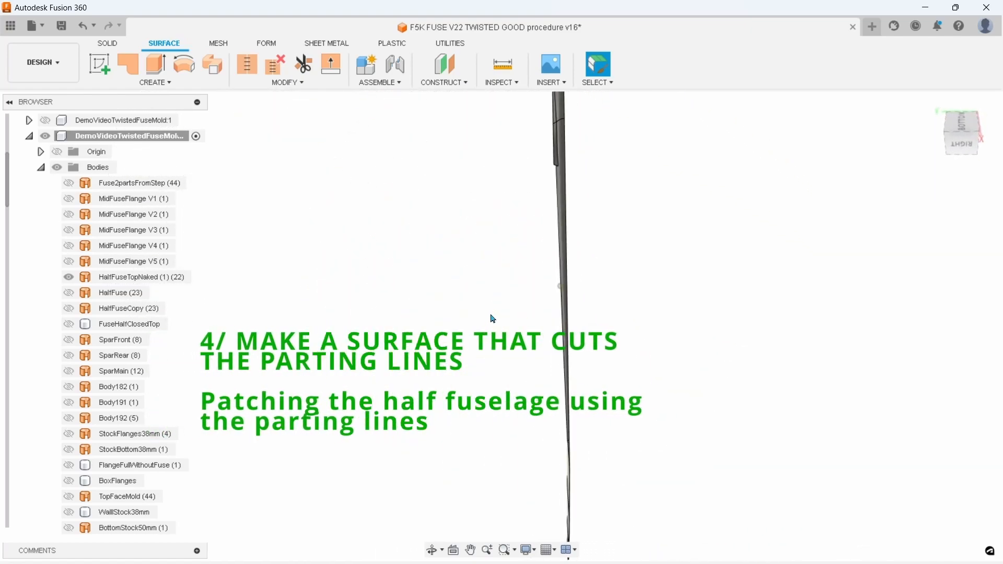
click(67, 247)
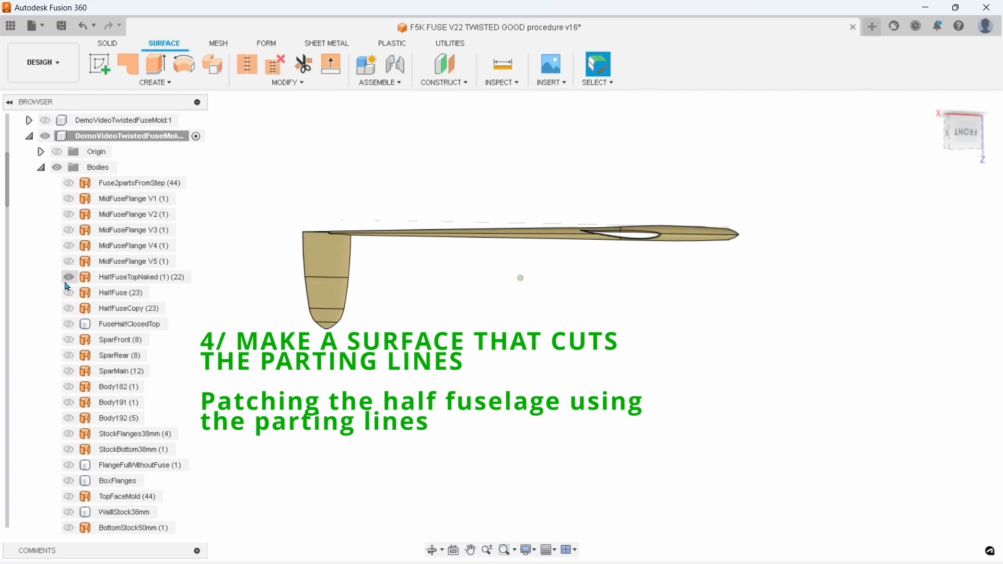
click(67, 279)
click(66, 247)
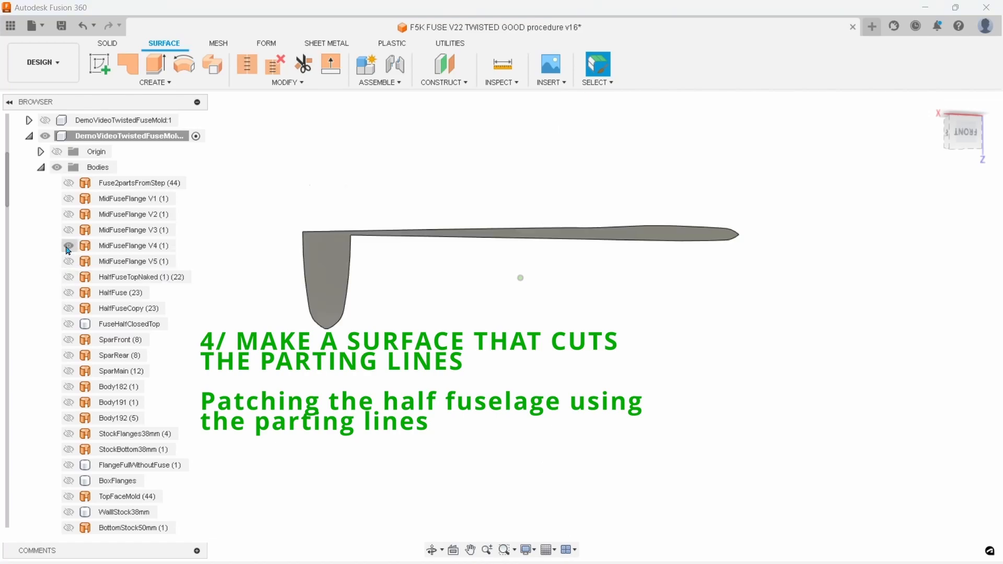
click(105, 245)
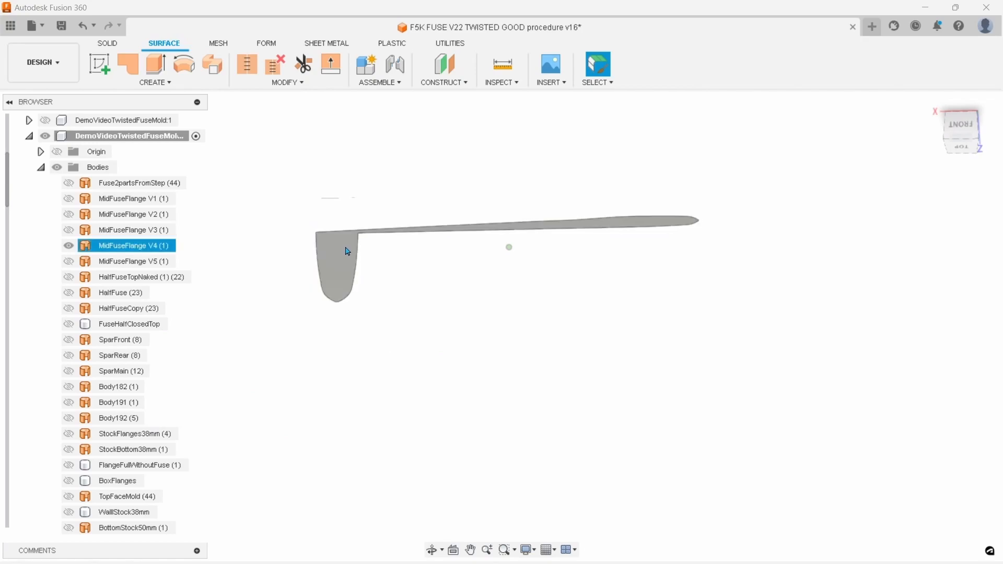
click(348, 256)
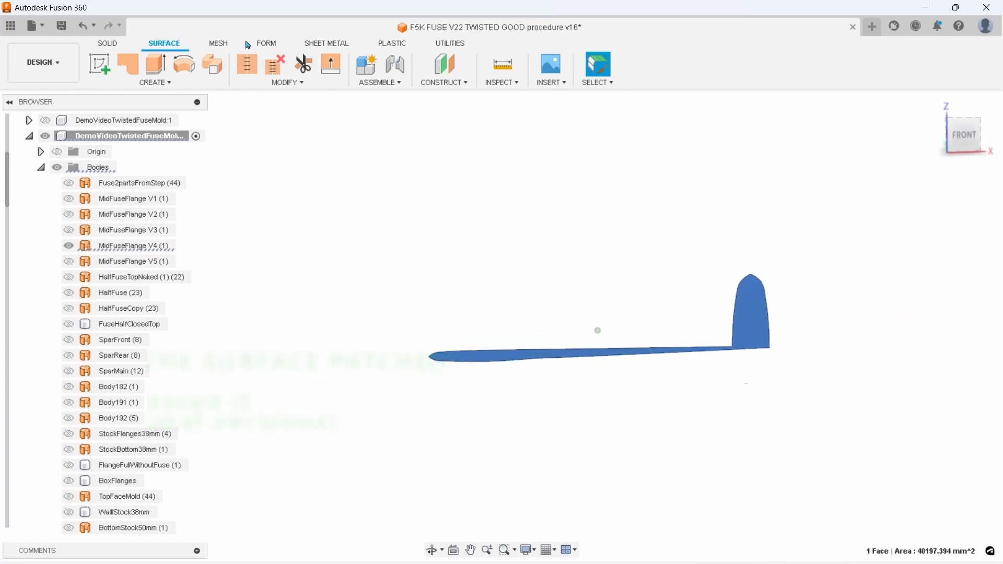
click(265, 44)
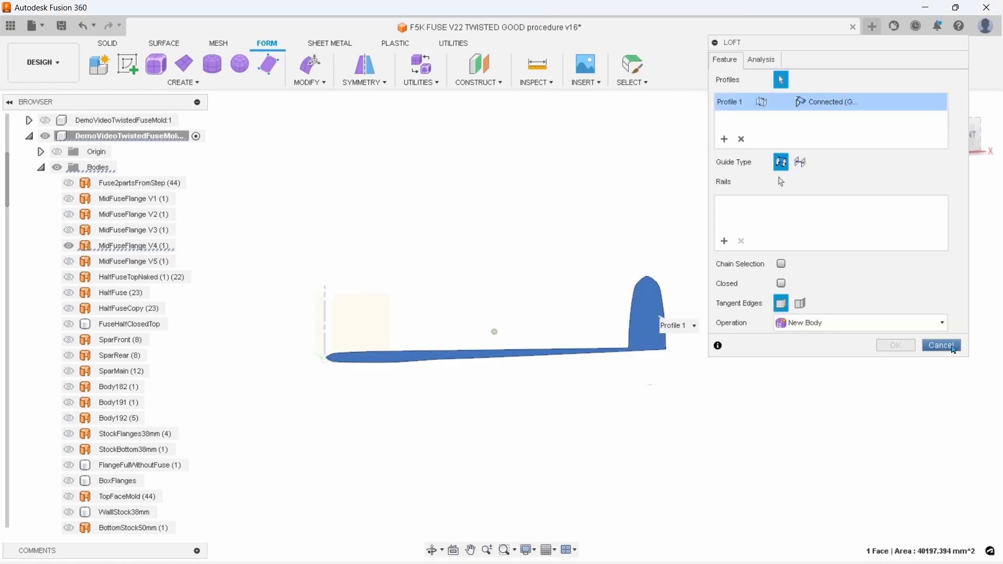
click(942, 346)
Compare the two outlines around the fuselage by showing Sketch1 and replacing it with Sketch2
scroll(89, 472, down, 20)
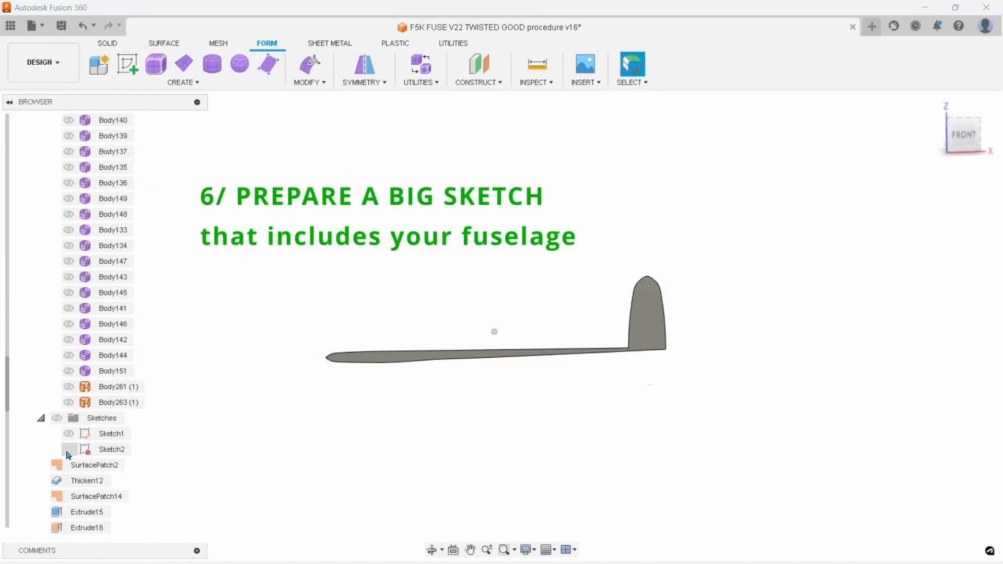
click(58, 419)
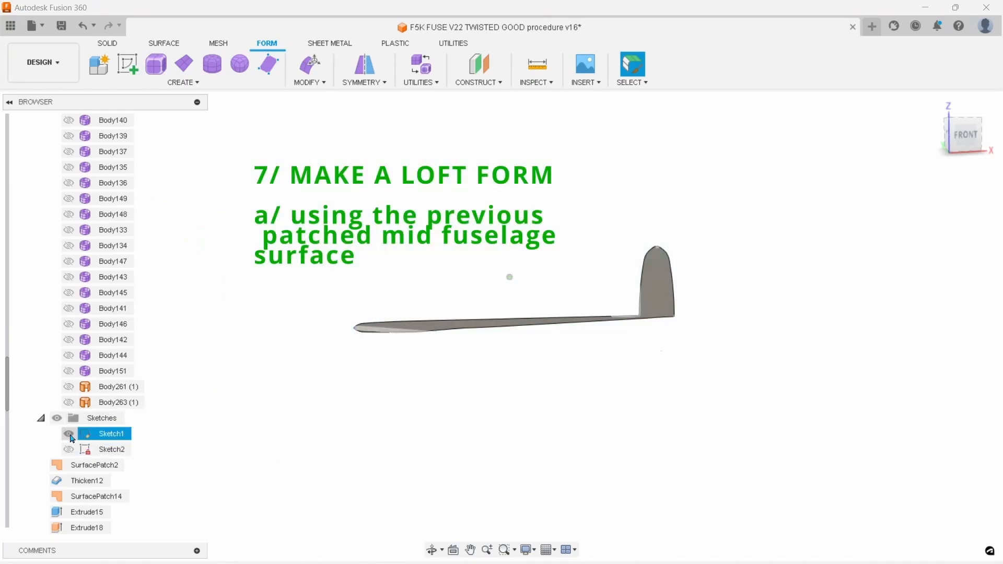
click(70, 434)
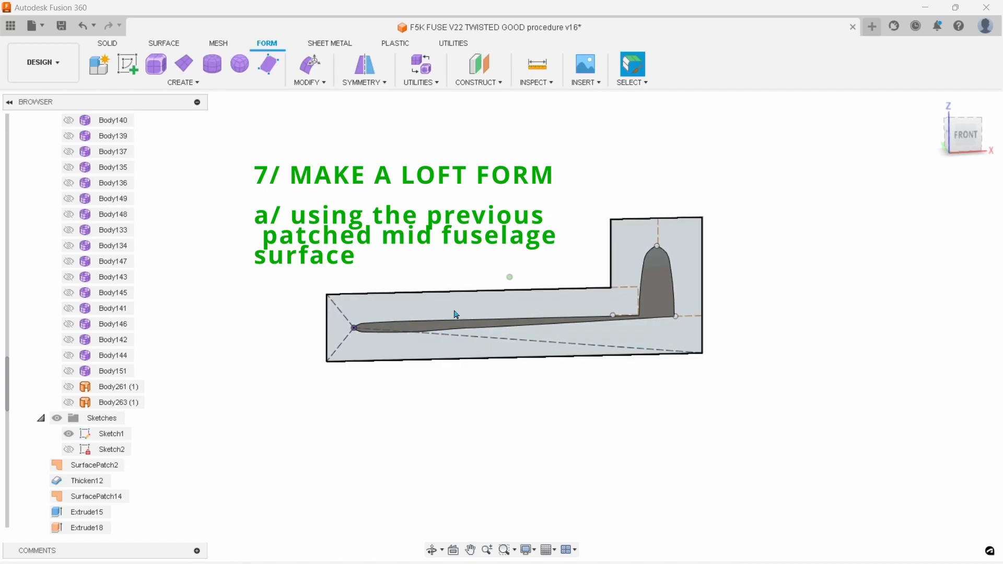
click(69, 434)
click(68, 449)
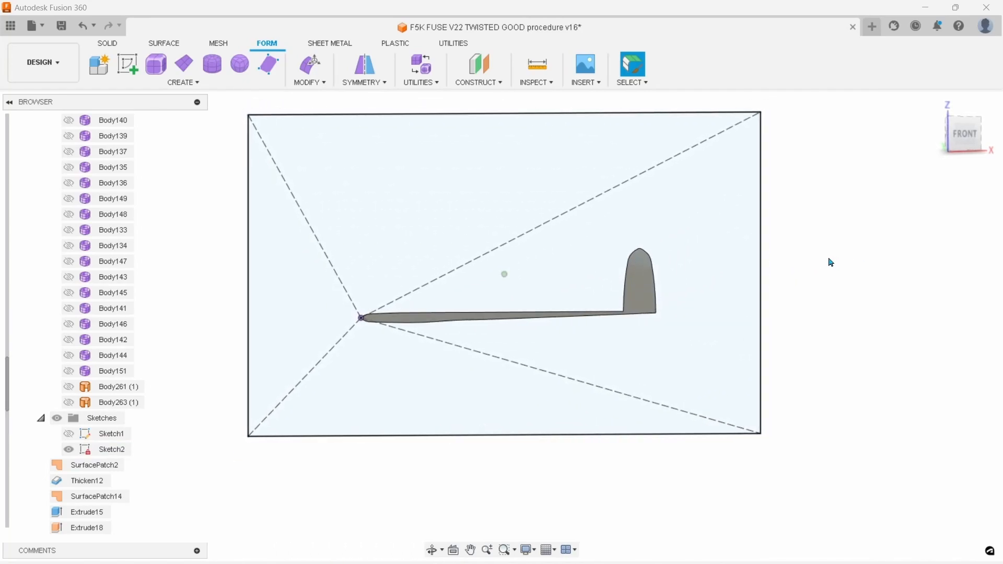
Hide Sketch2 and show all the loft form bodies from Body150 to Body151, plus Body246 and HalfTopMold
scroll(52, 322, up, 5)
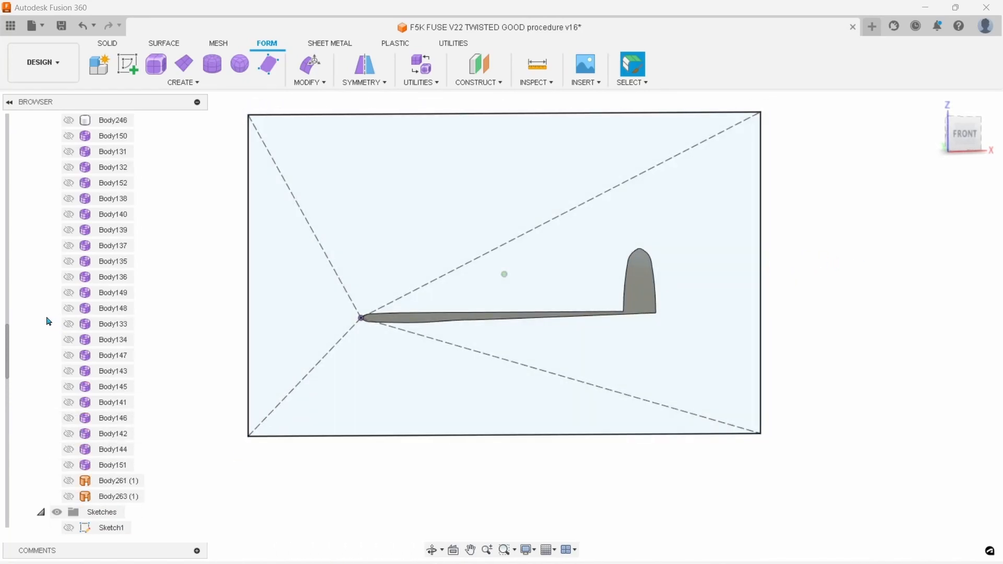
scroll(46, 320, up, 1)
scroll(118, 418, down, 5)
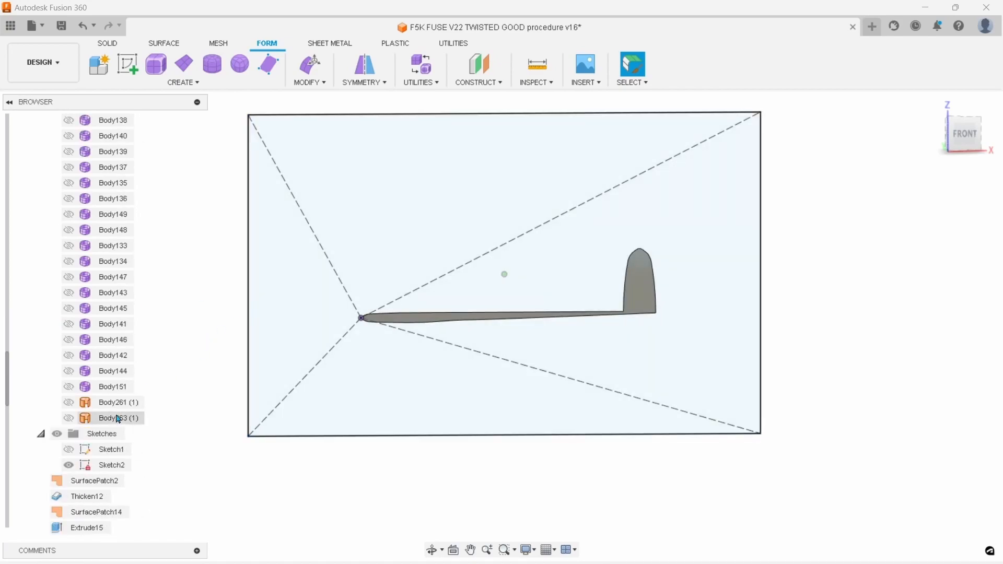
click(68, 465)
drag(68, 387, 68, 340)
click(68, 308)
drag(68, 277, 68, 121)
scroll(44, 171, up, 3)
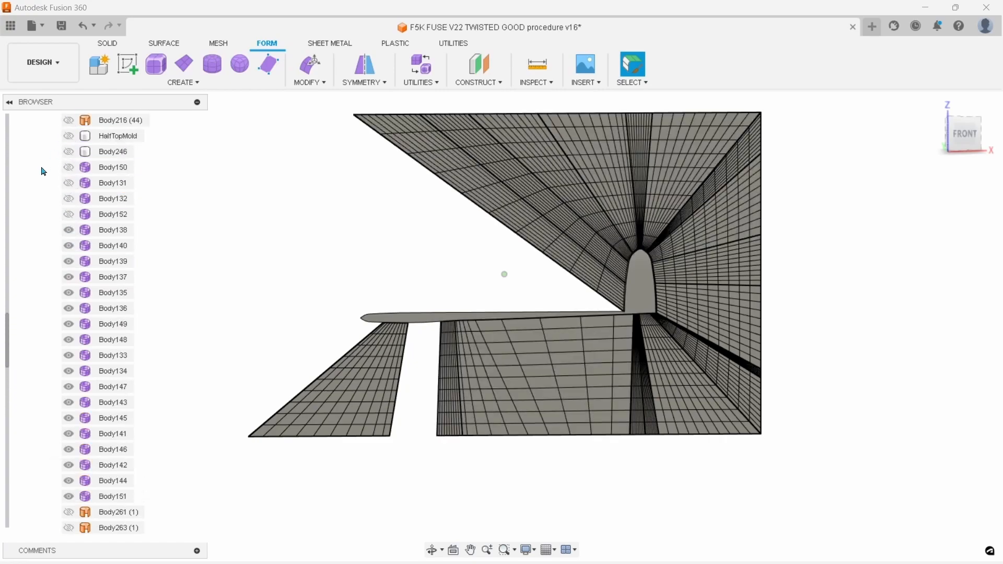
drag(68, 218, 60, 123)
Inspect how the loft form mesh lines spread from the rudder to the outer rectangle
scroll(706, 224, up, 5)
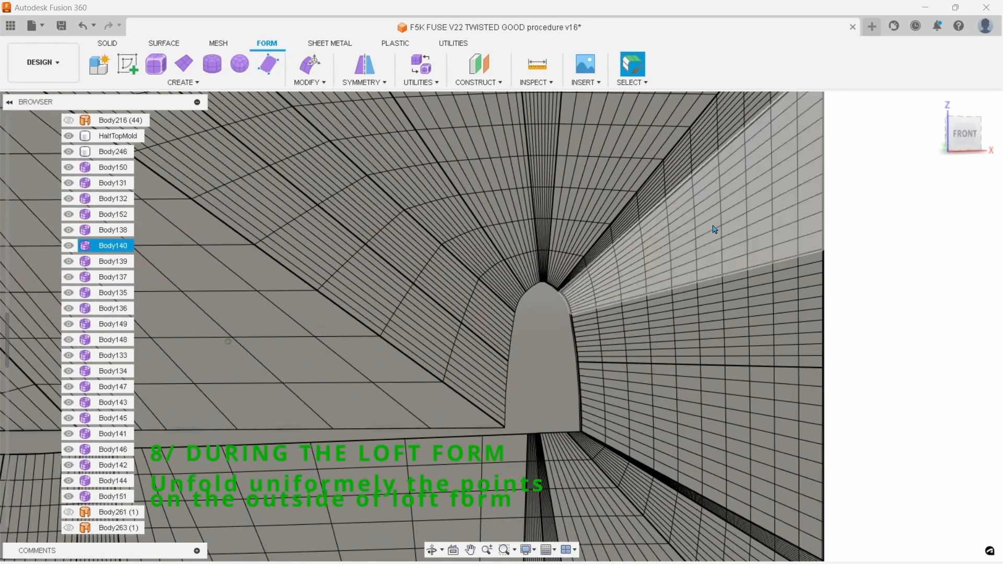
scroll(729, 217, down, 5)
middle_drag(671, 263, 666, 264)
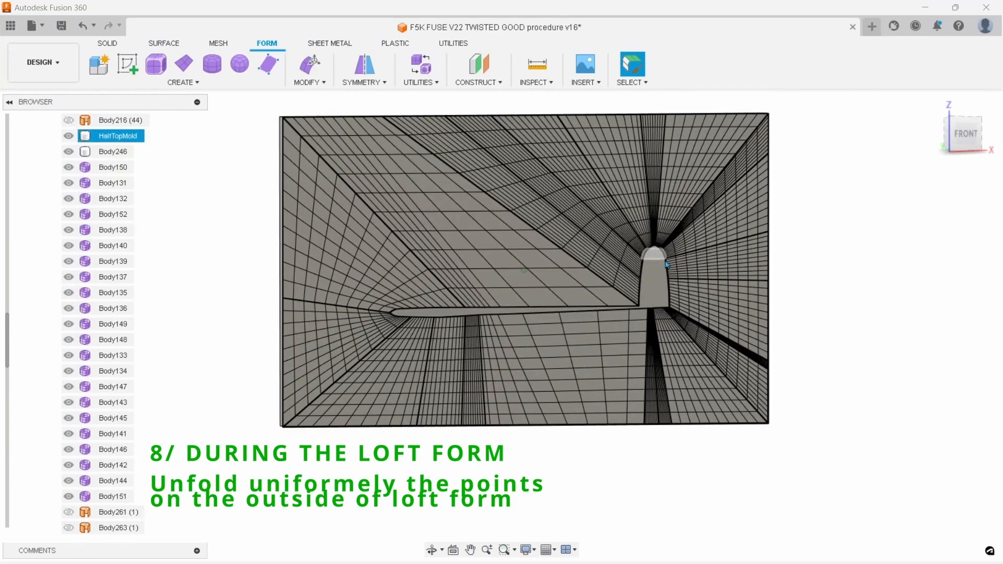
scroll(668, 263, up, 3)
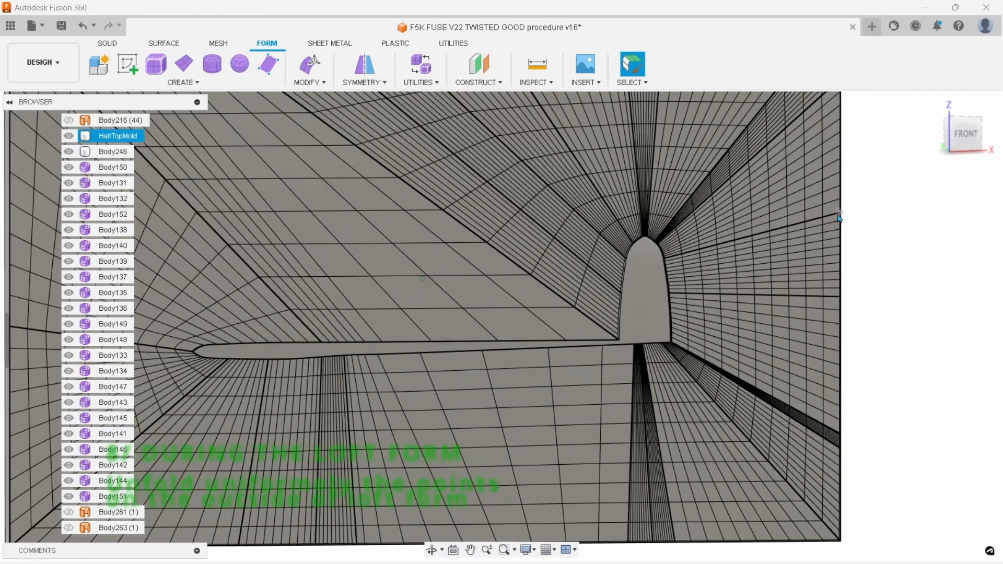
Check the loft form mesh points at the outer rectangle's corners and around the rudder
scroll(840, 216, down, 3)
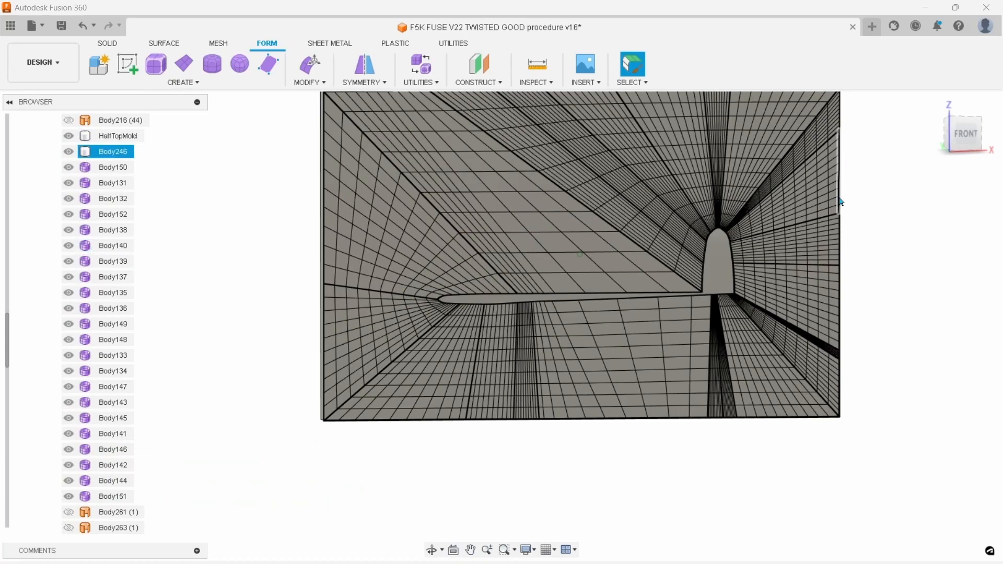
scroll(840, 167, down, 1)
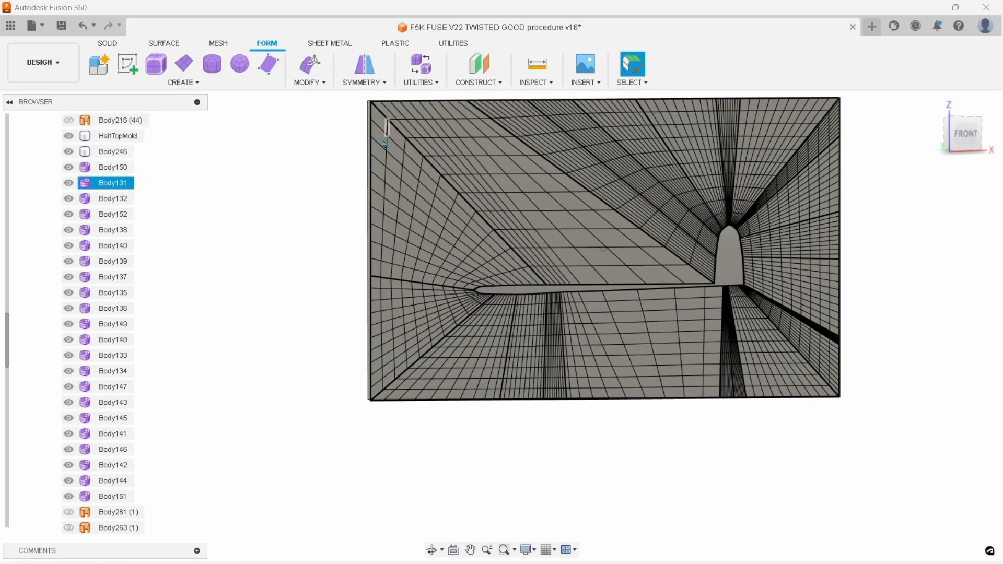
middle_drag(743, 101, 704, 139)
scroll(679, 167, up, 3)
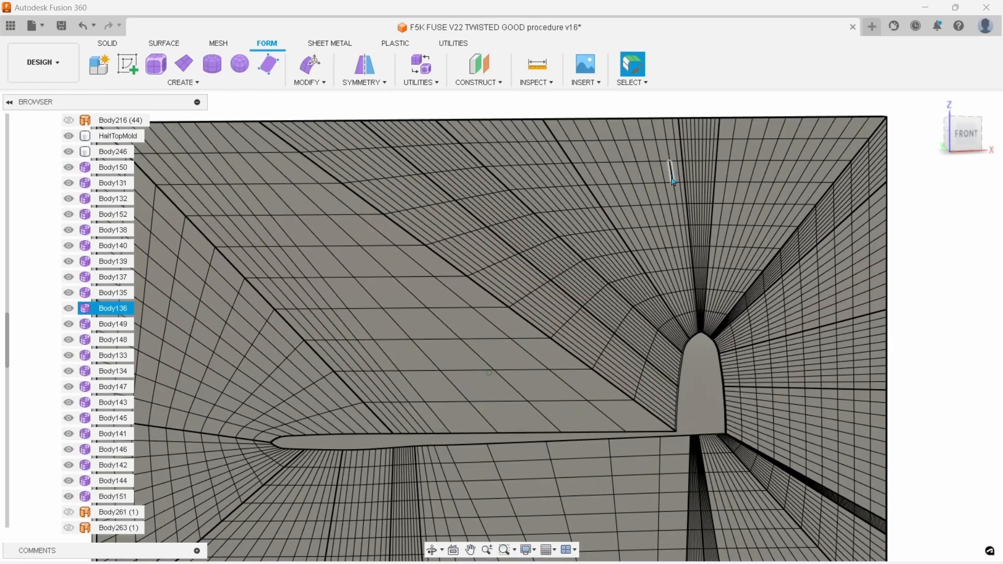
scroll(675, 191, down, 2)
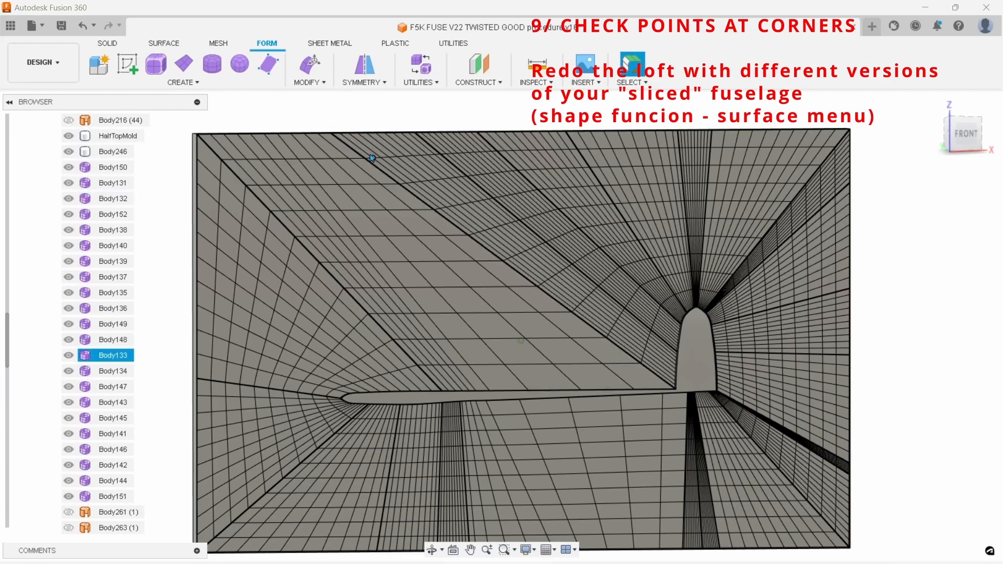
scroll(540, 246, down, 2)
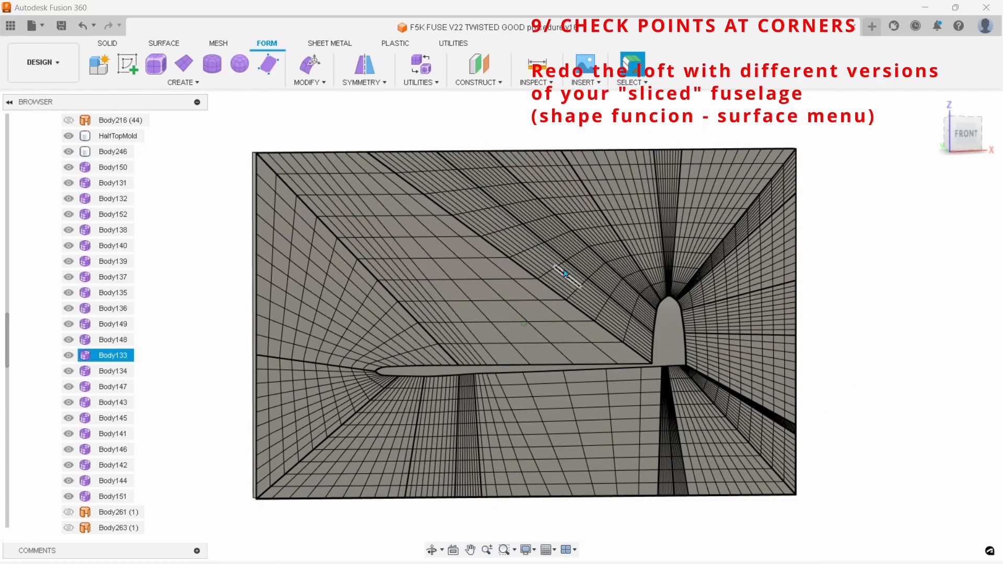
Review the Convert command's conversion types, including T-Splines to BRep, and leave without converting
click(420, 85)
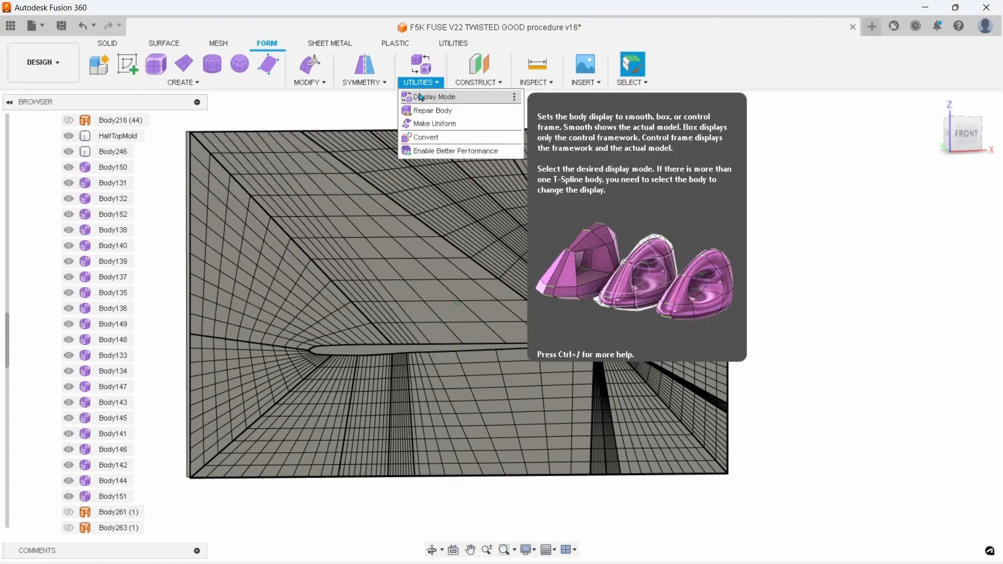
click(436, 138)
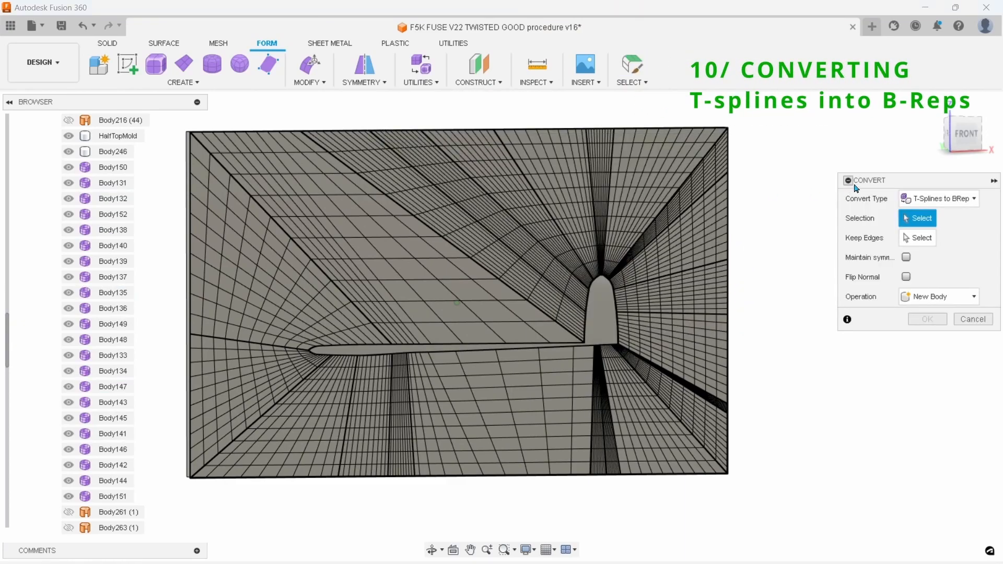
click(970, 201)
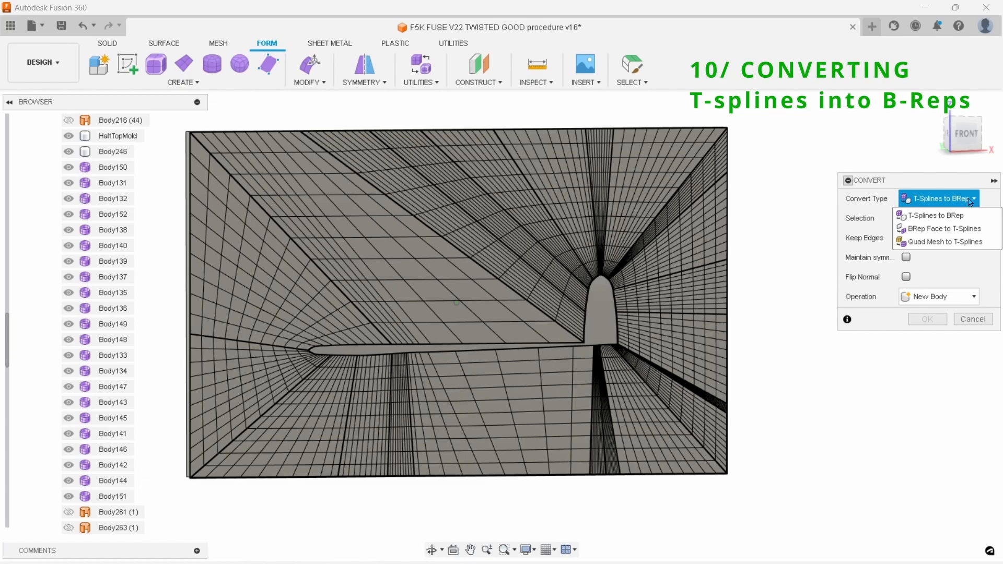
click(973, 316)
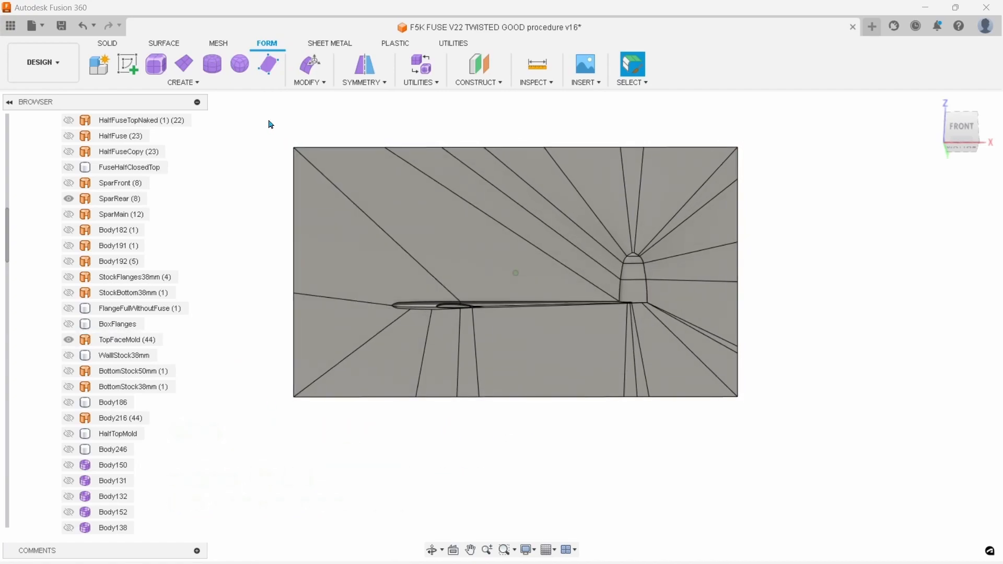
Examine the joined TopFaceMold surface from several angles and check its extent by toggling its visibility
click(405, 329)
drag(396, 328, 244, 220)
click(243, 217)
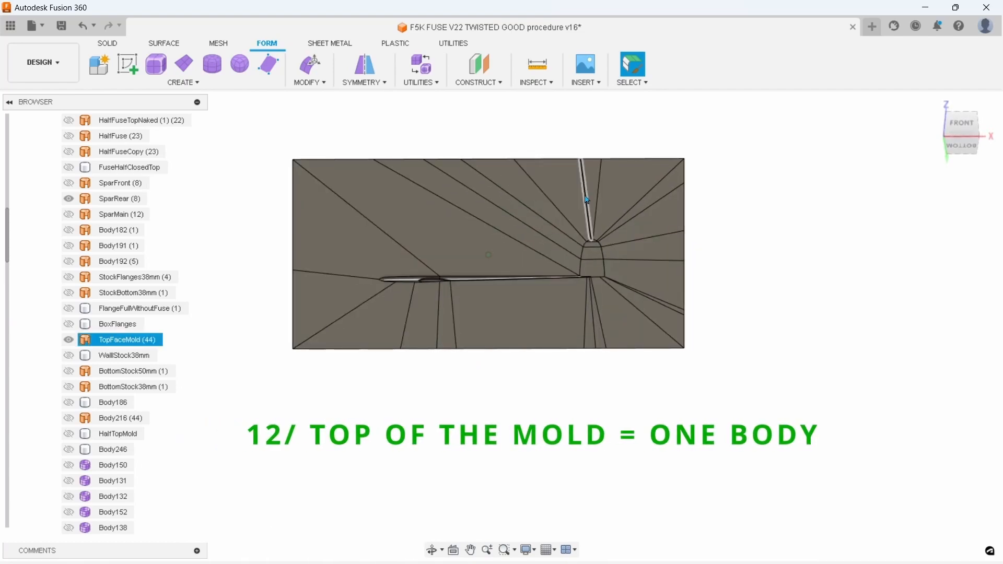
shift+middle_drag(598, 282, 442, 383)
scroll(500, 302, down, 3)
scroll(402, 326, down, 3)
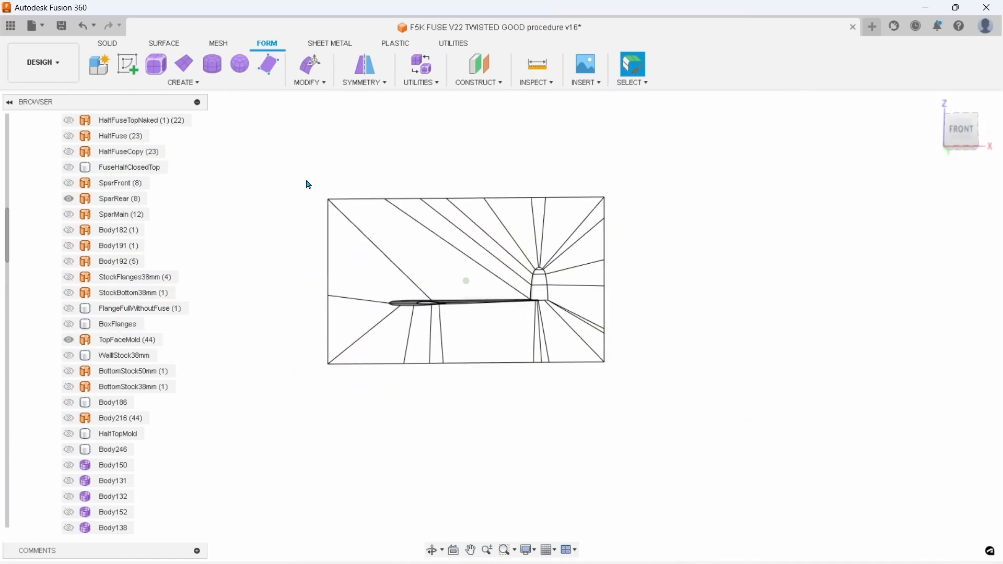
shift+middle_drag(314, 198, 309, 172)
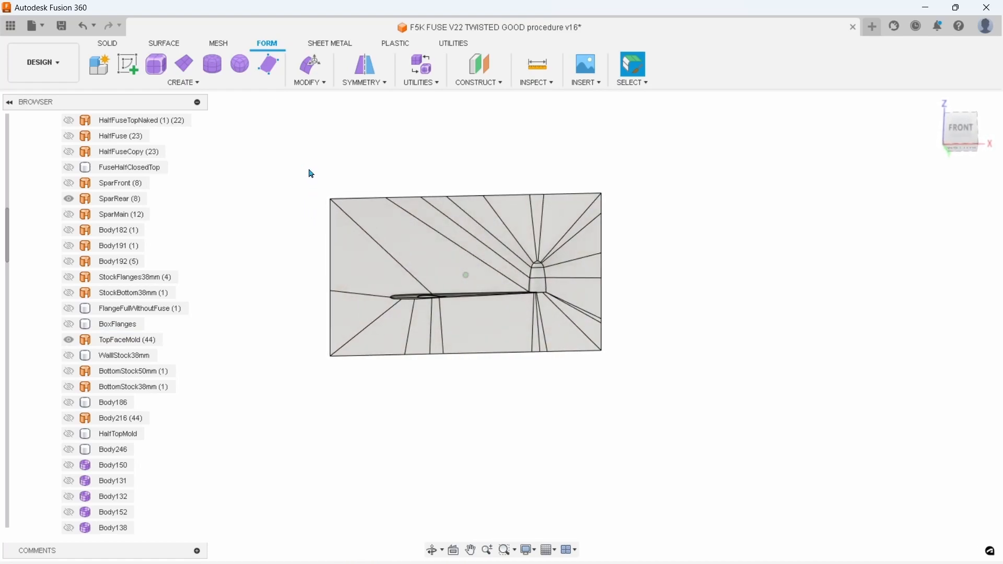
drag(294, 181, 666, 335)
click(530, 410)
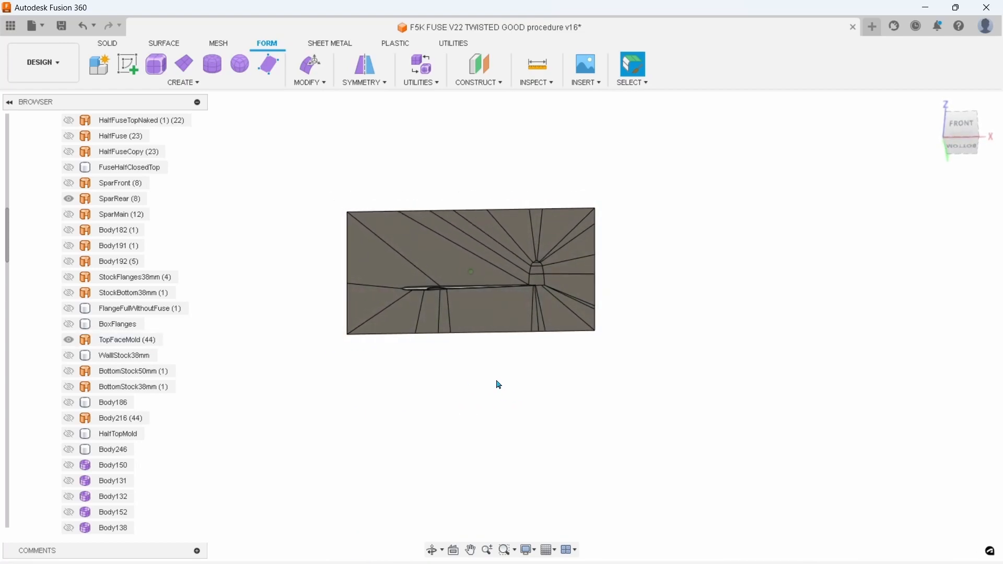
shift+middle_drag(489, 372, 467, 366)
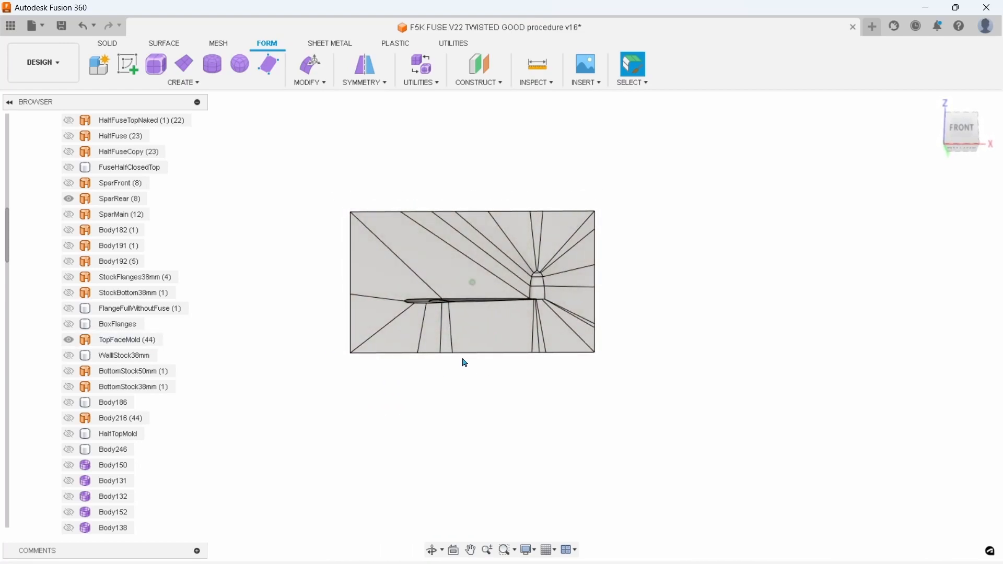
shift+middle_drag(448, 243, 411, 275)
scroll(460, 257, up, 2)
scroll(411, 276, down, 3)
click(66, 341)
click(65, 342)
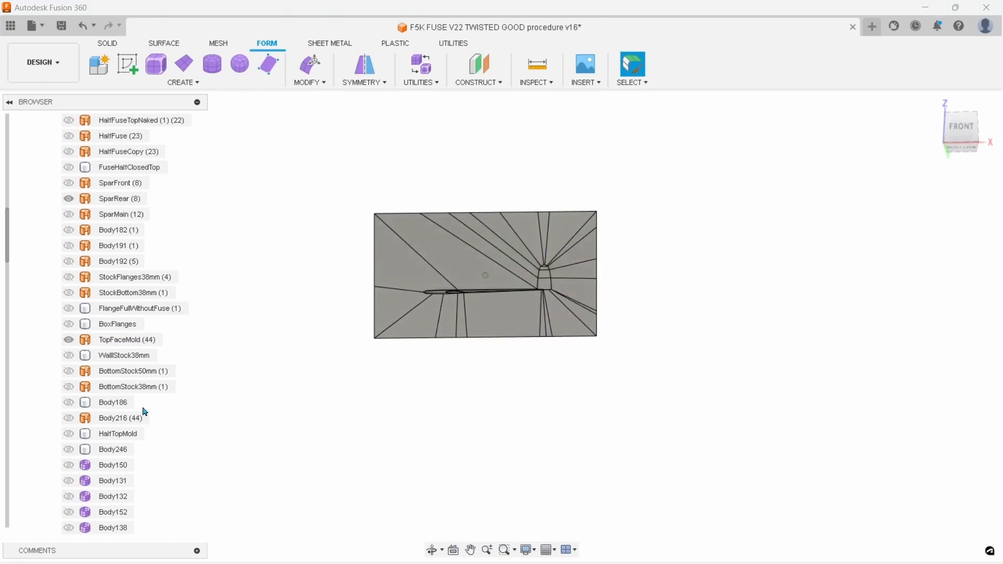
Show Sketch2, hide the TopFaceMold surface, and switch to surface modelling
scroll(145, 412, down, 12)
click(68, 402)
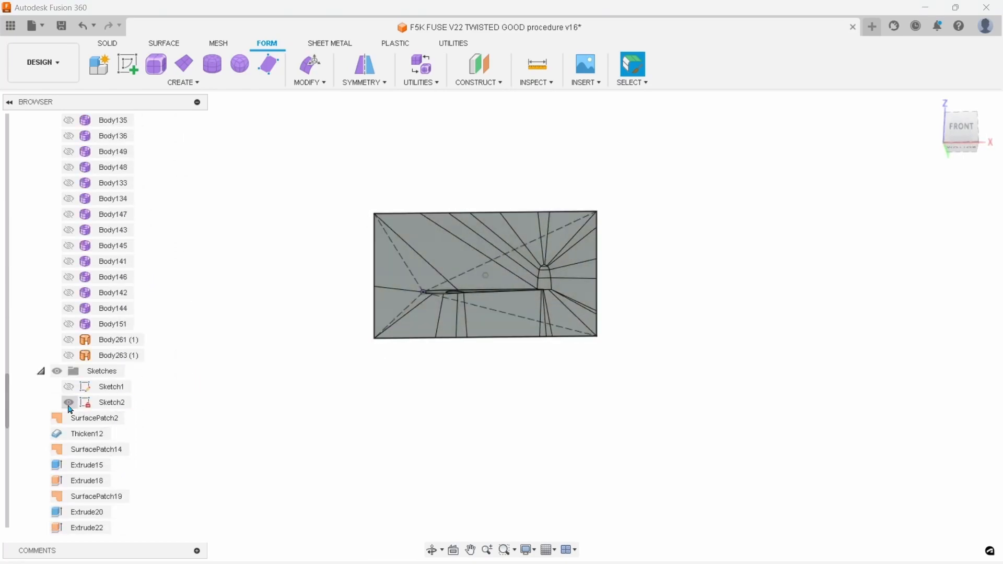
scroll(69, 418, up, 20)
click(68, 435)
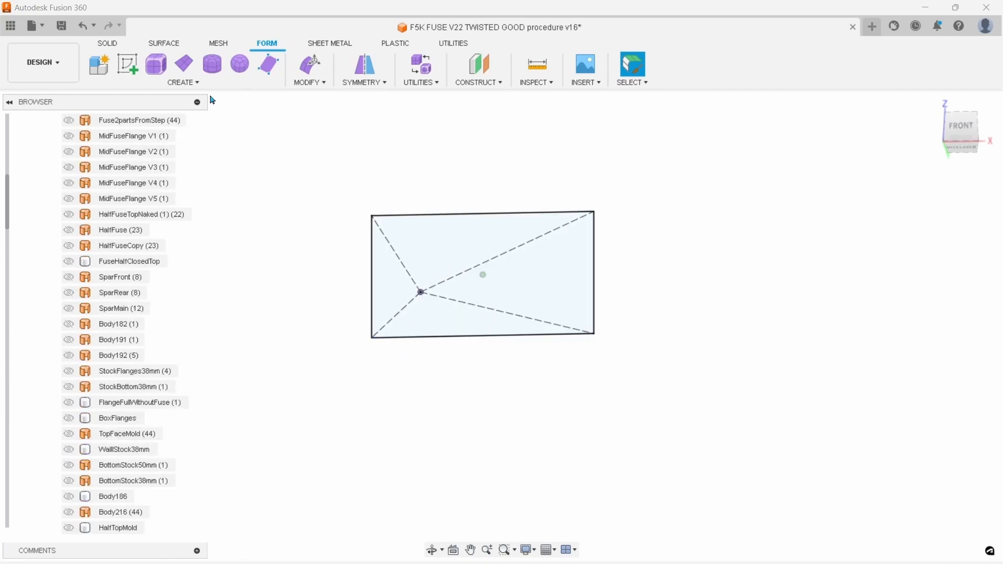
click(107, 43)
click(164, 43)
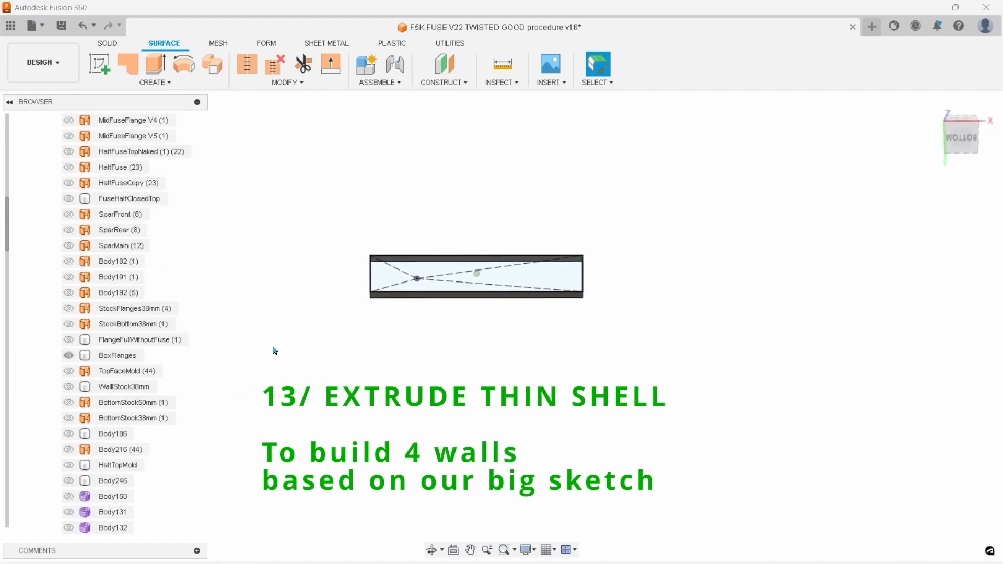
Show WallStock38mm and BottomStock50mm together with TopFaceMold, and replace them all with the HalfTopMold solid
click(117, 355)
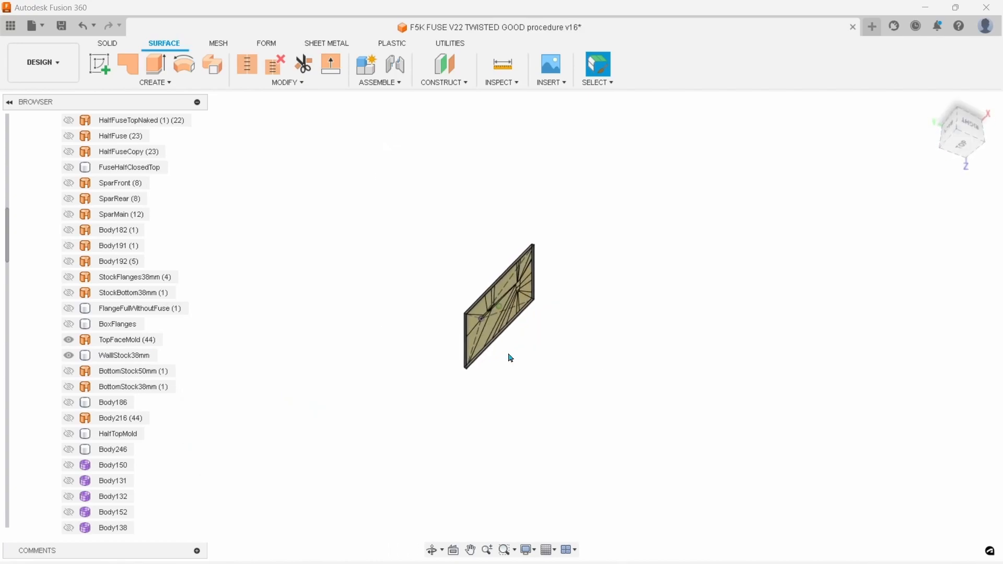
click(69, 371)
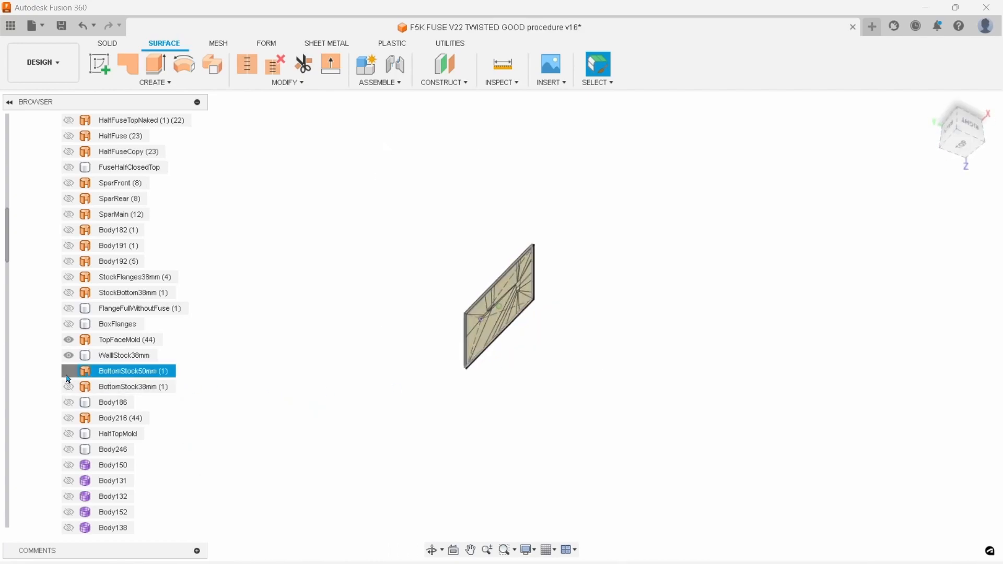
click(521, 345)
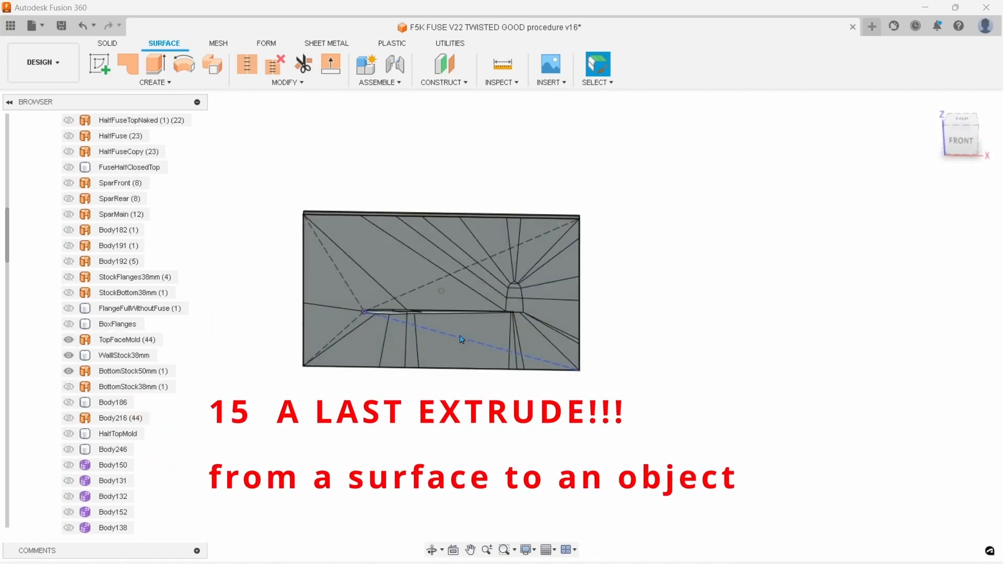
click(471, 273)
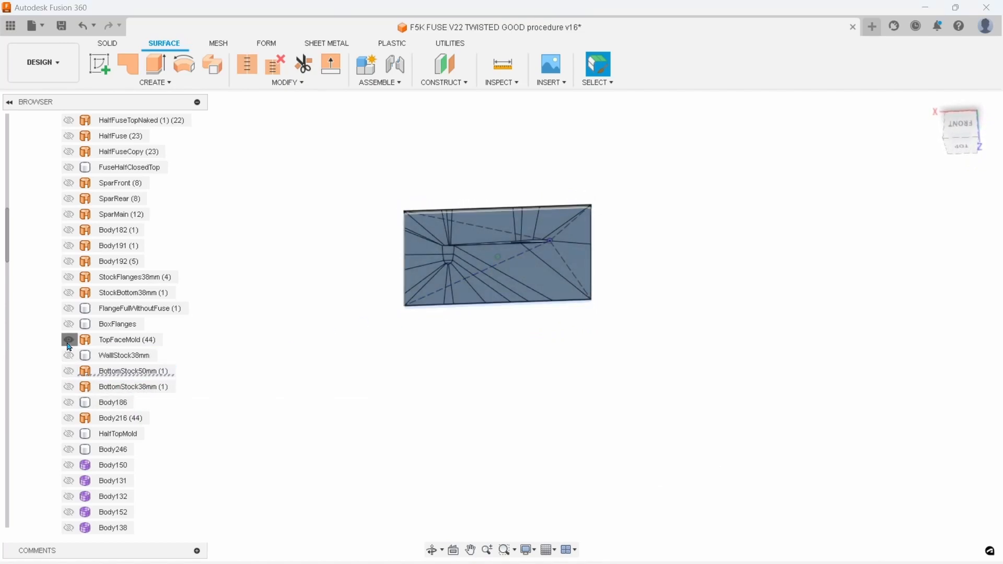
scroll(107, 386, down, 5)
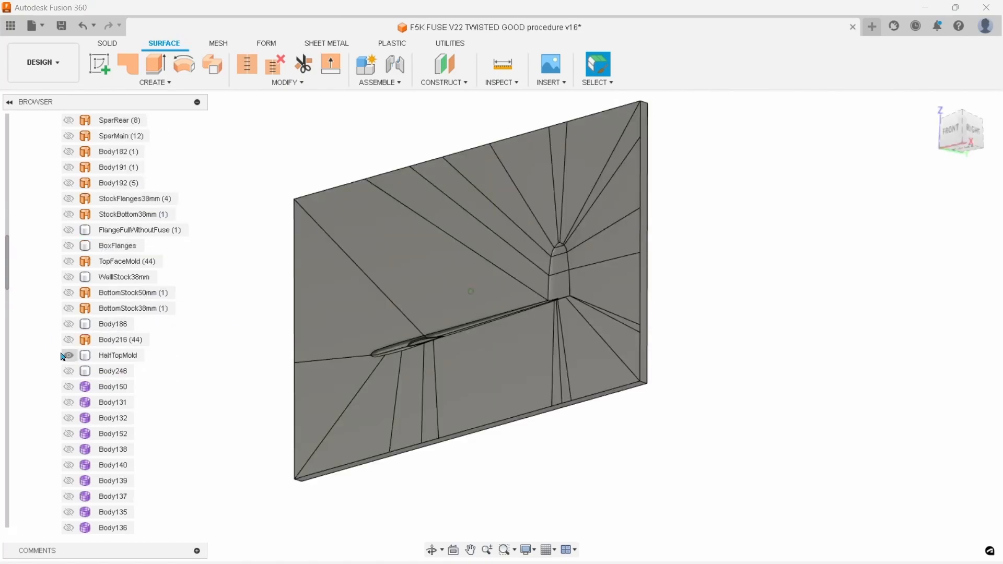
click(115, 355)
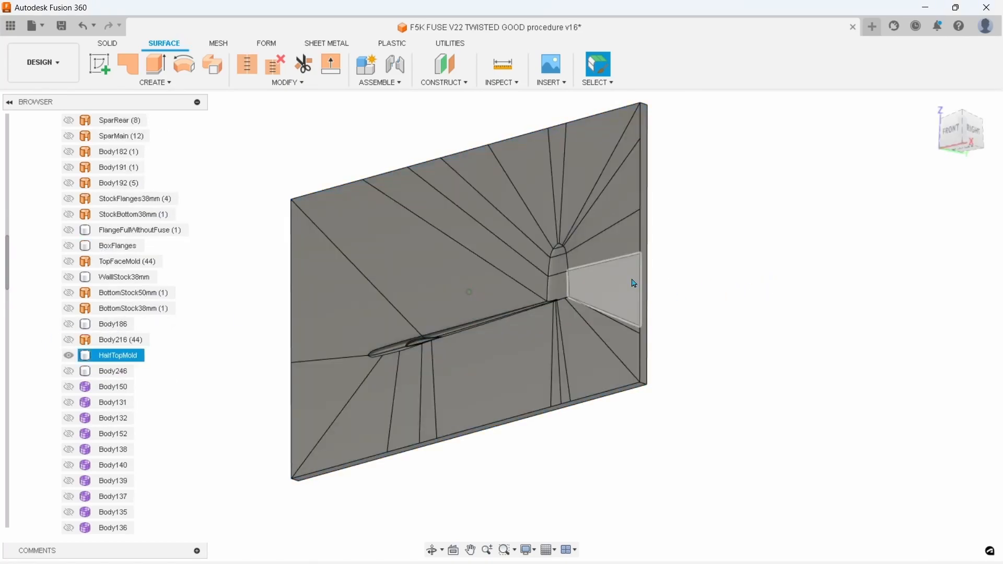
Run a section analysis from HalfTopMold's narrow end face and move the cut plane inward through the solid
scroll(647, 286, up, 5)
click(632, 286)
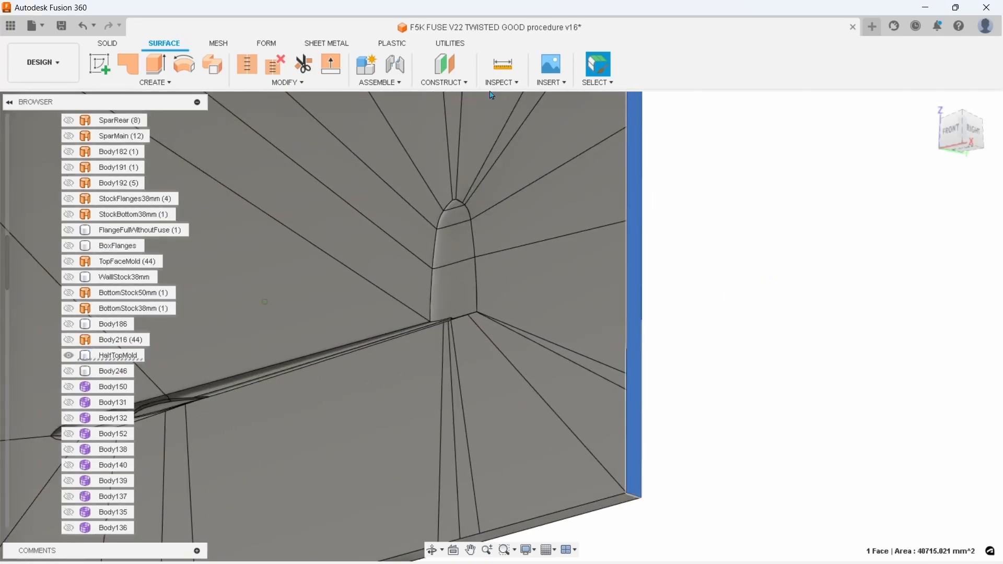
click(497, 83)
click(538, 228)
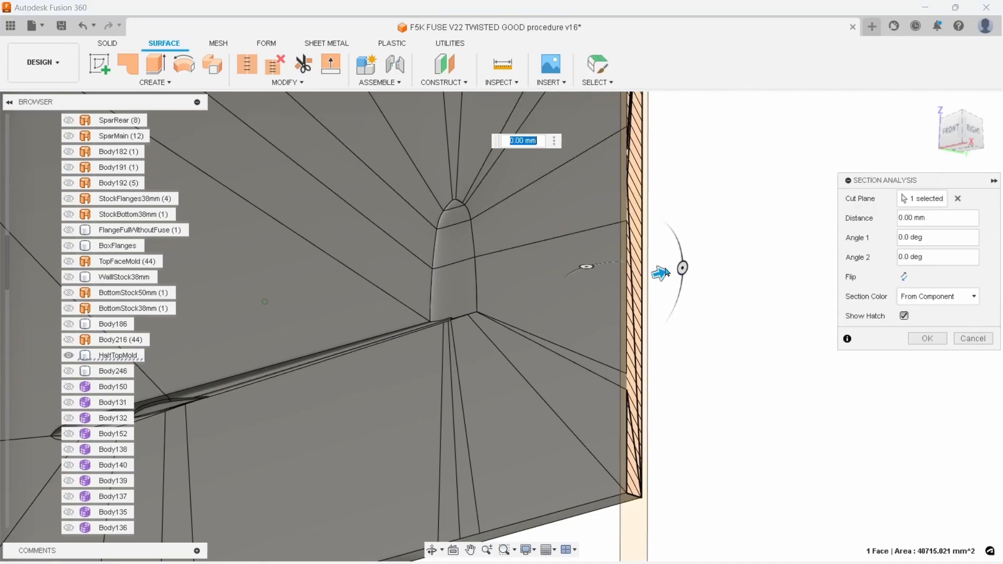
mouse_move(660, 271)
mouse_down()
mouse_move(372, 319)
mouse_move(523, 307)
mouse_move(596, 285)
mouse_up()
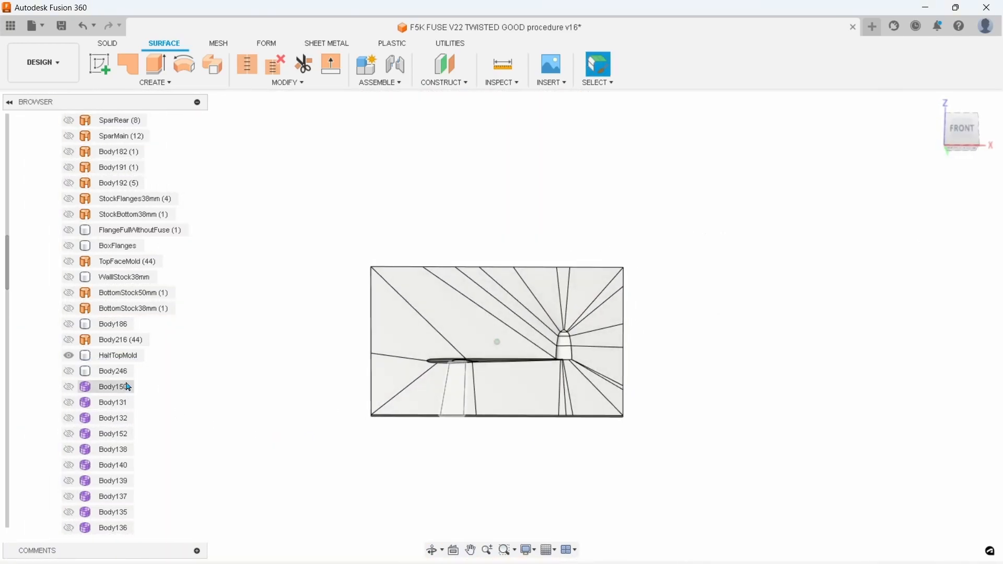
Show Sketch1 over the HalfTopMold solid and examine its outline around the fuselage for trimming
scroll(124, 392, down, 3)
scroll(104, 418, down, 3)
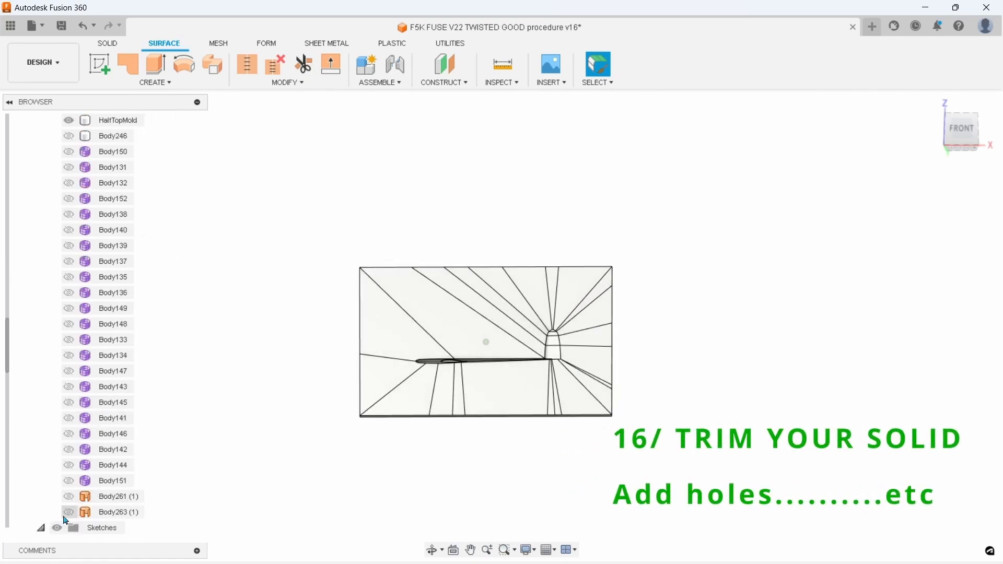
scroll(66, 522, down, 2)
click(69, 450)
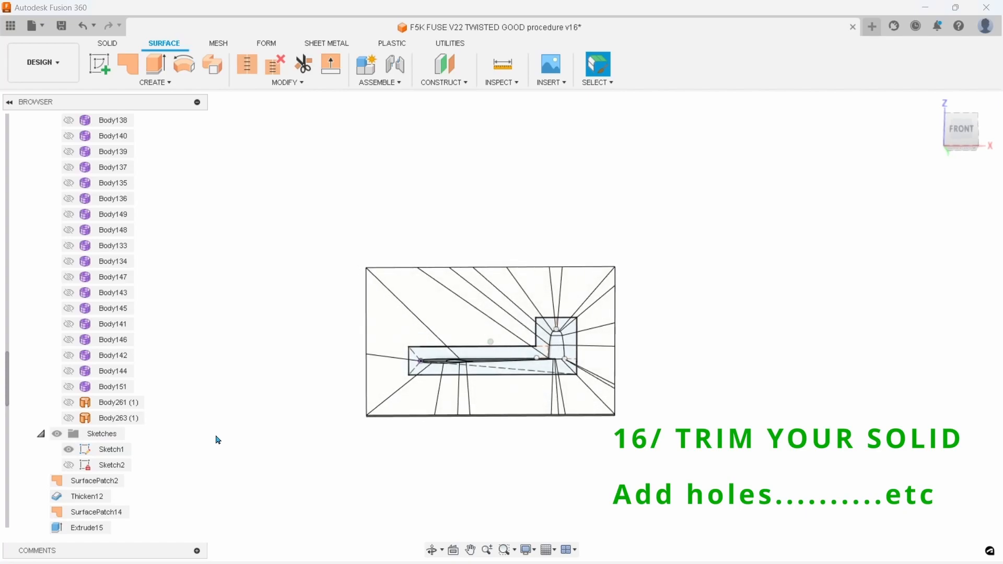
click(79, 455)
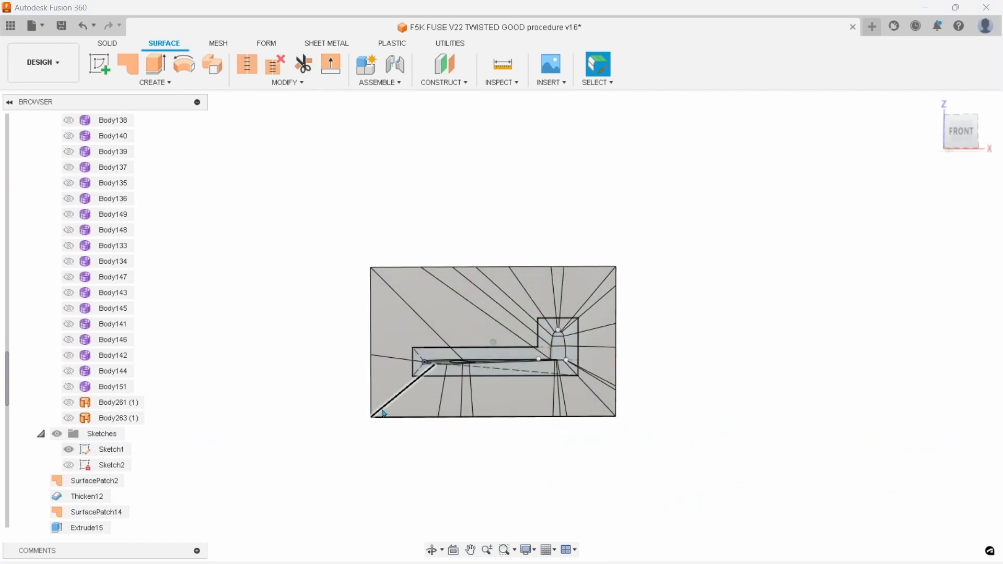
scroll(555, 342, up, 5)
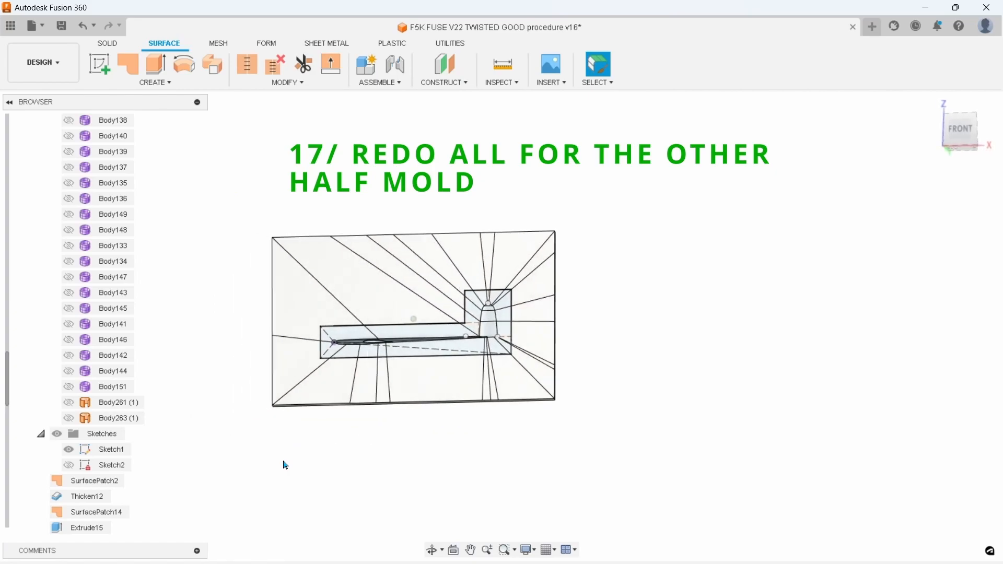
shift+middle_drag(283, 465, 407, 370)
shift+middle_drag(375, 206, 412, 268)
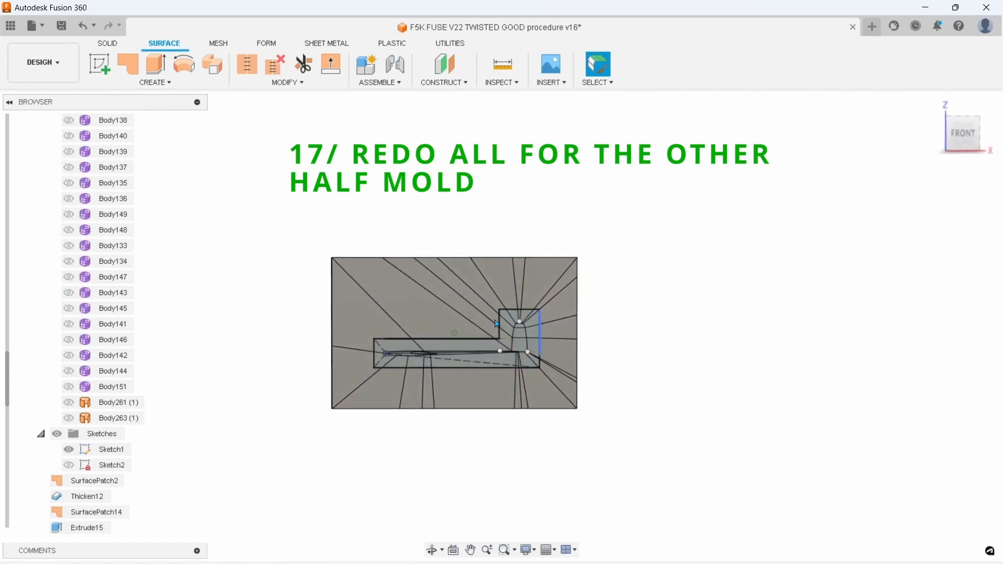
shift+middle_drag(525, 368, 482, 368)
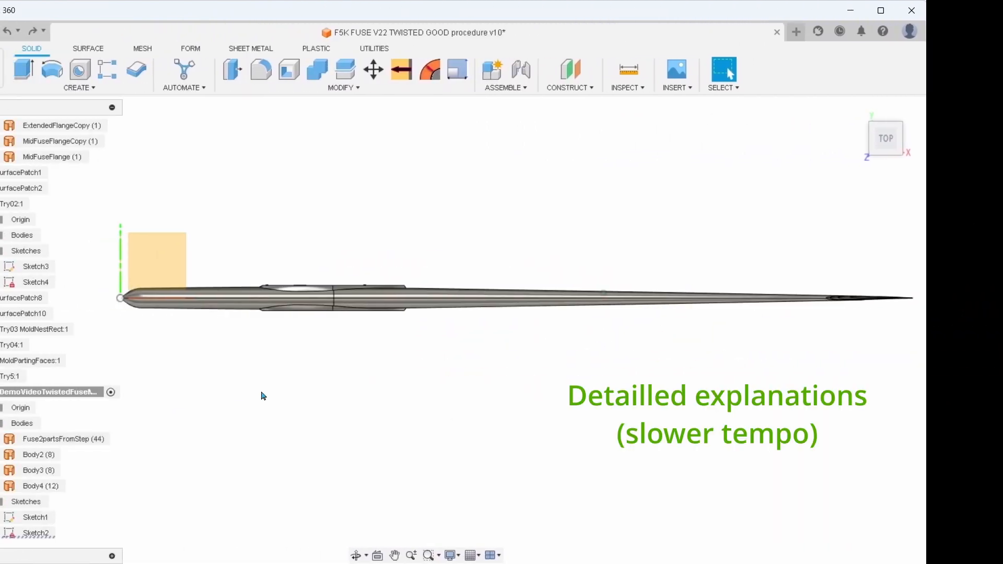
Inspect the twisted fuselage from above along its length, from the nose to the tail
scroll(405, 374, up, 2)
scroll(405, 374, down, 3)
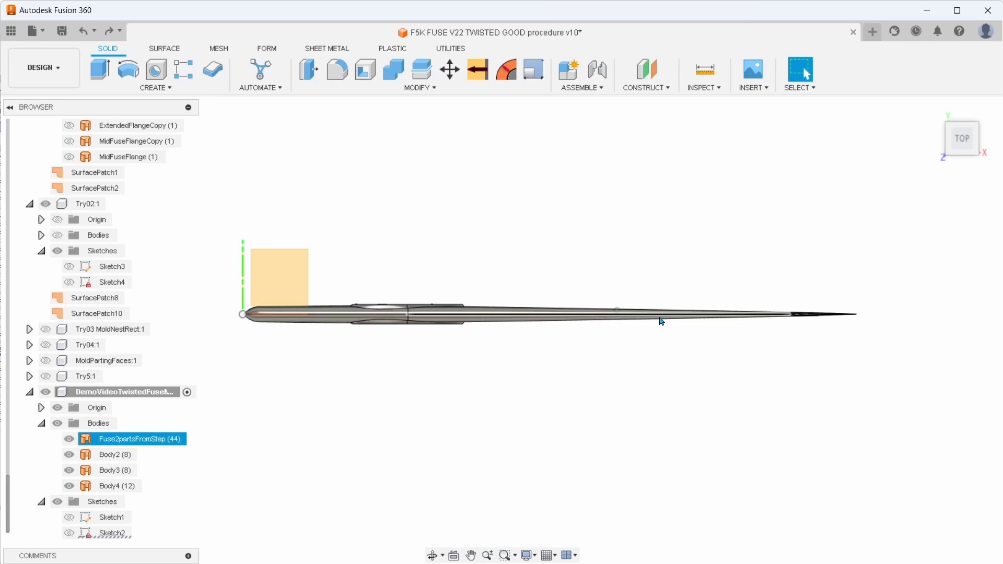
scroll(662, 319, up, 3)
scroll(625, 329, down, 2)
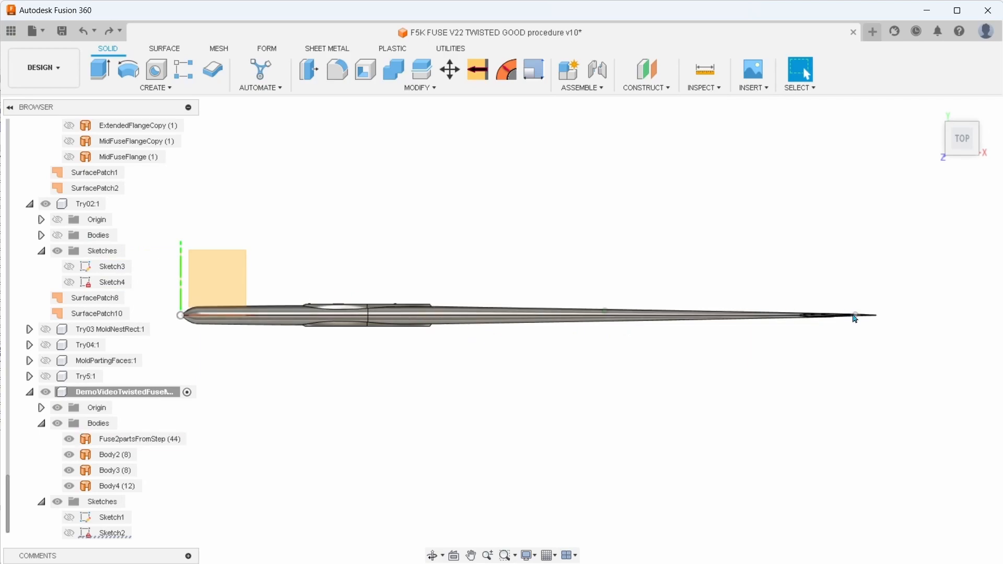
Delete the front-side faces of the Fuse2partsFromStep body from the nose to the mid-fuselage seam
scroll(486, 340, up, 2)
middle_drag(349, 372, 520, 392)
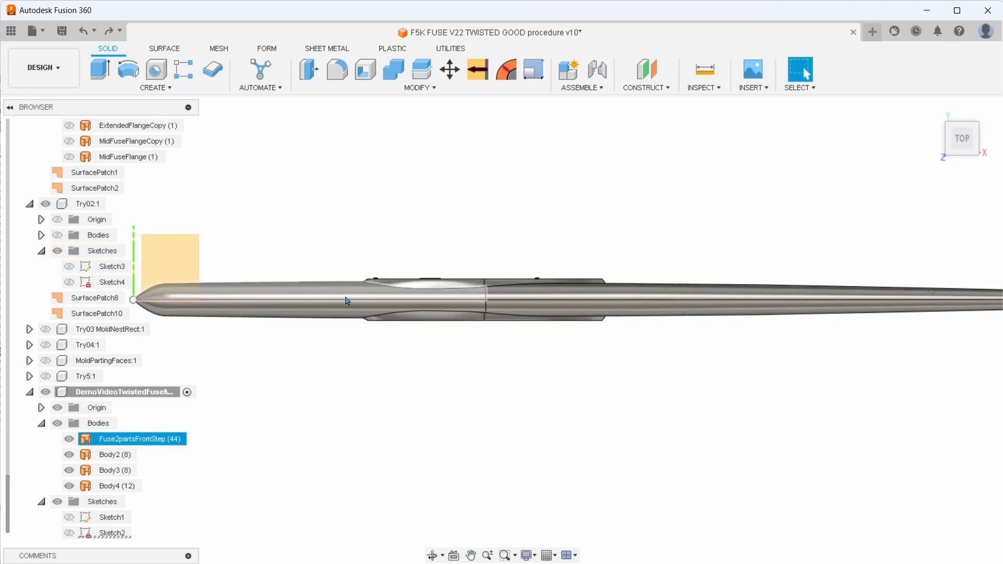
scroll(354, 319, up, 2)
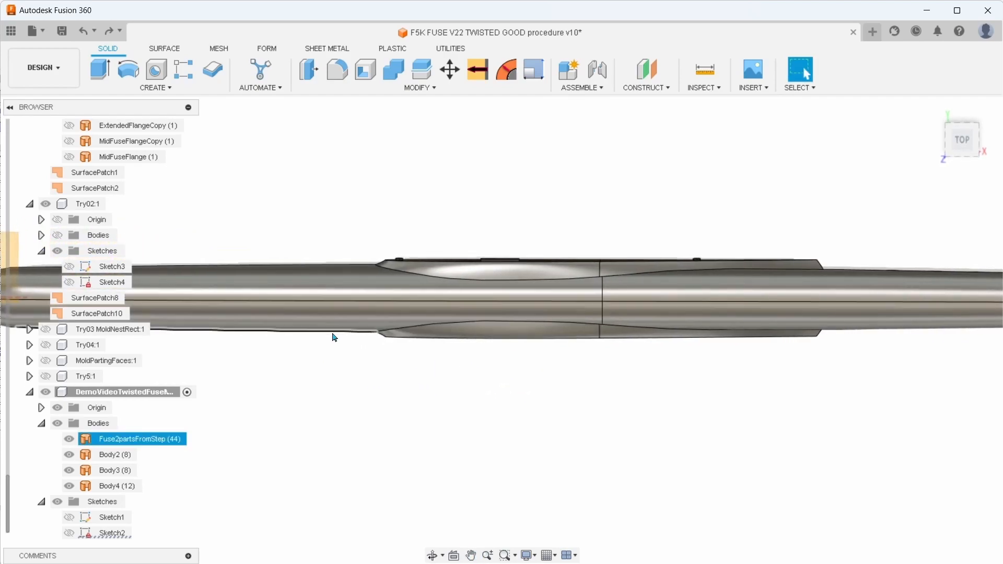
click(337, 317)
key(Delete)
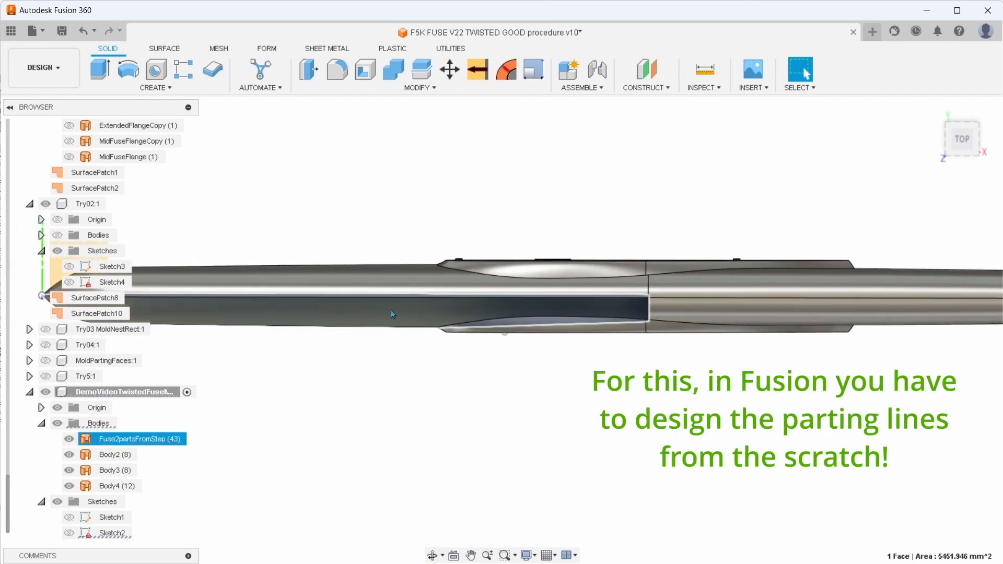
click(413, 324)
key(Delete)
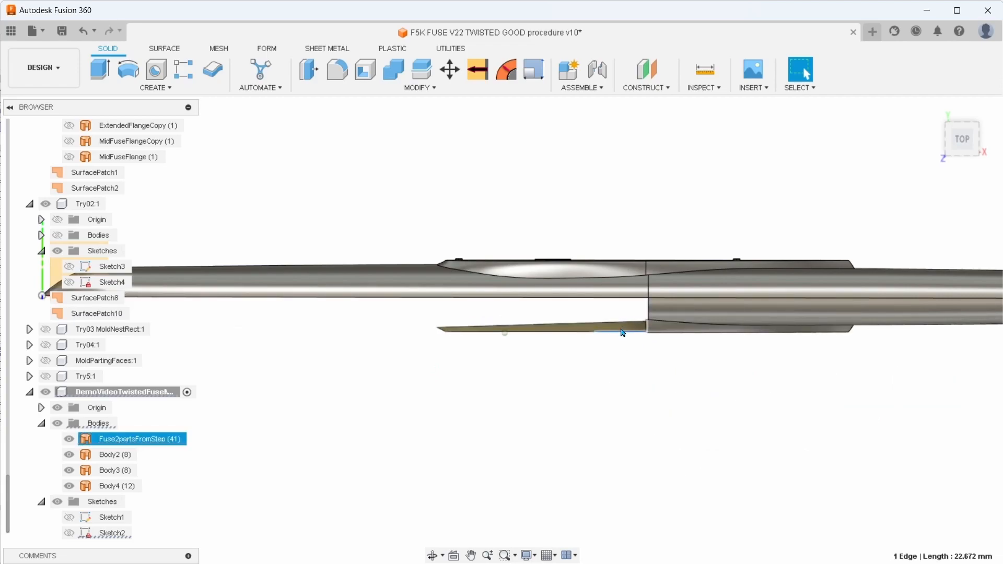
Delete the remaining front-side faces around the wing root and along the tail boom of Fuse2partsFromStep
scroll(621, 331, up, 2)
key(Delete)
click(742, 338)
key(Delete)
click(720, 330)
key(Delete)
click(720, 332)
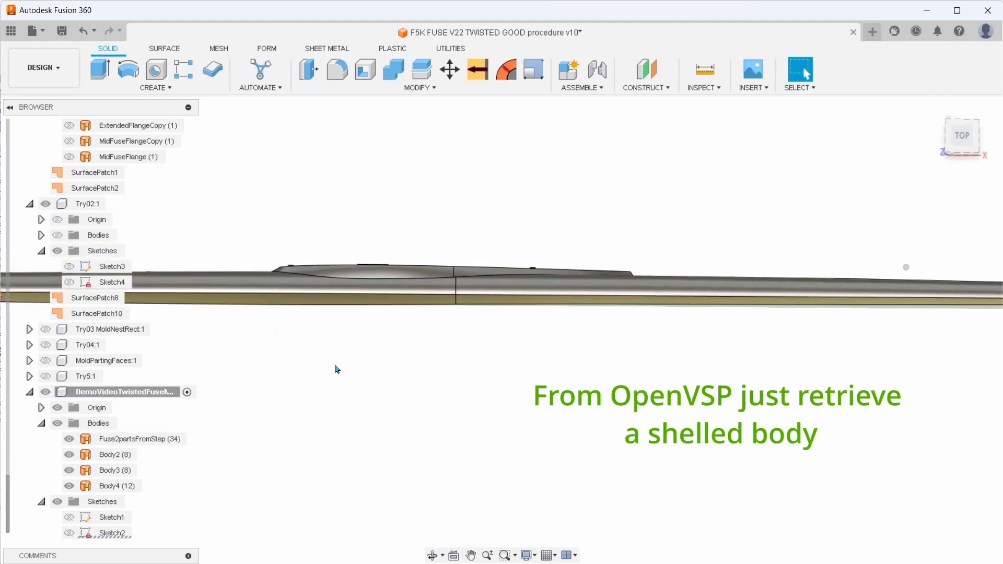
Delete the three front-side faces of the tail fin below its tip, from the base upward
middle_drag(220, 369, 332, 365)
scroll(340, 366, down, 1)
middle_drag(491, 381, 414, 370)
middle_drag(982, 365, 375, 322)
middle_drag(781, 327, 705, 274)
scroll(757, 302, up, 2)
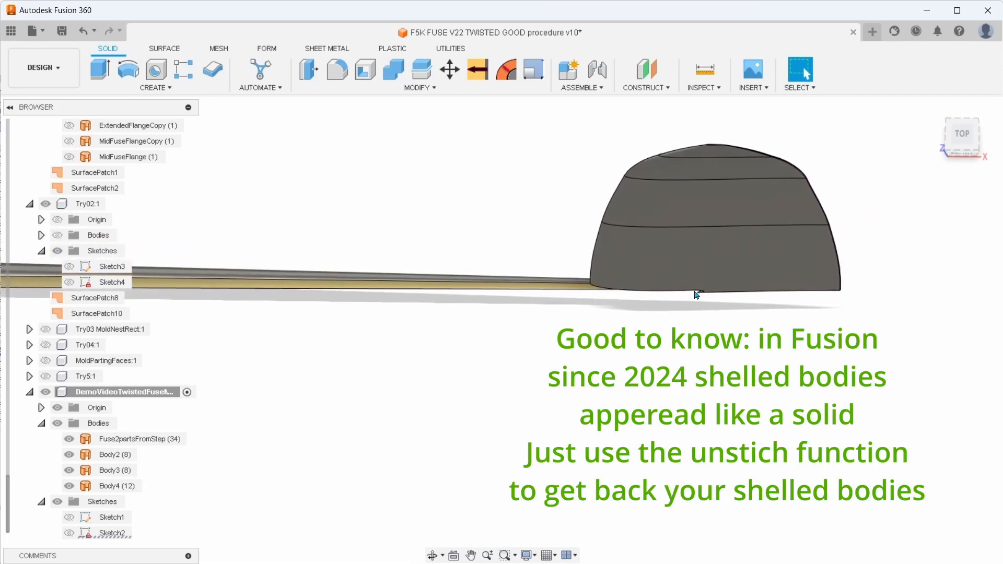
click(702, 265)
key(Delete)
click(715, 210)
key(Delete)
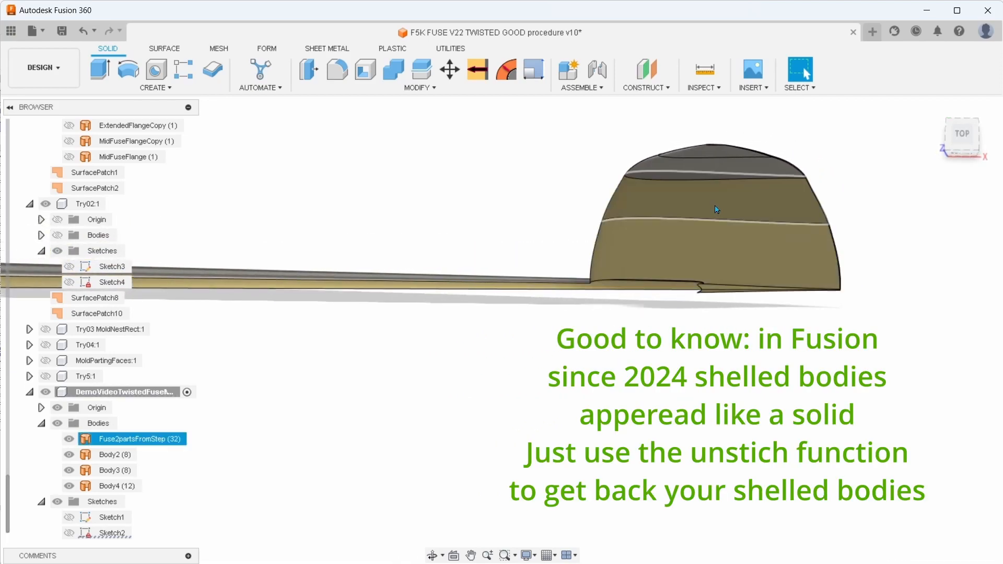
click(717, 167)
key(Delete)
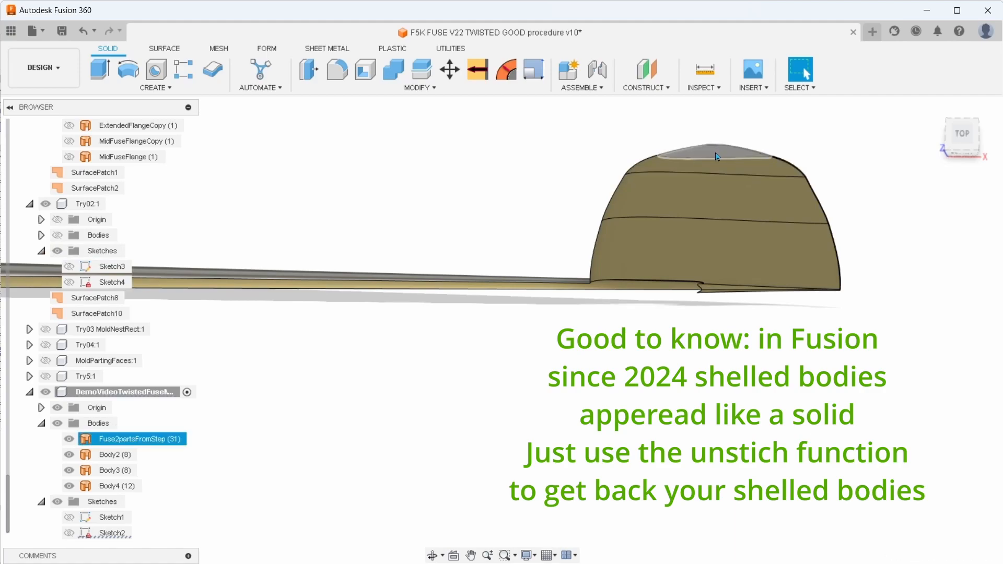
Delete the front-side face at the fin's tip and the leftover narrow face along the fin edge
scroll(757, 299, up, 3)
shift+middle_drag(757, 298, 643, 261)
click(643, 262)
key(Delete)
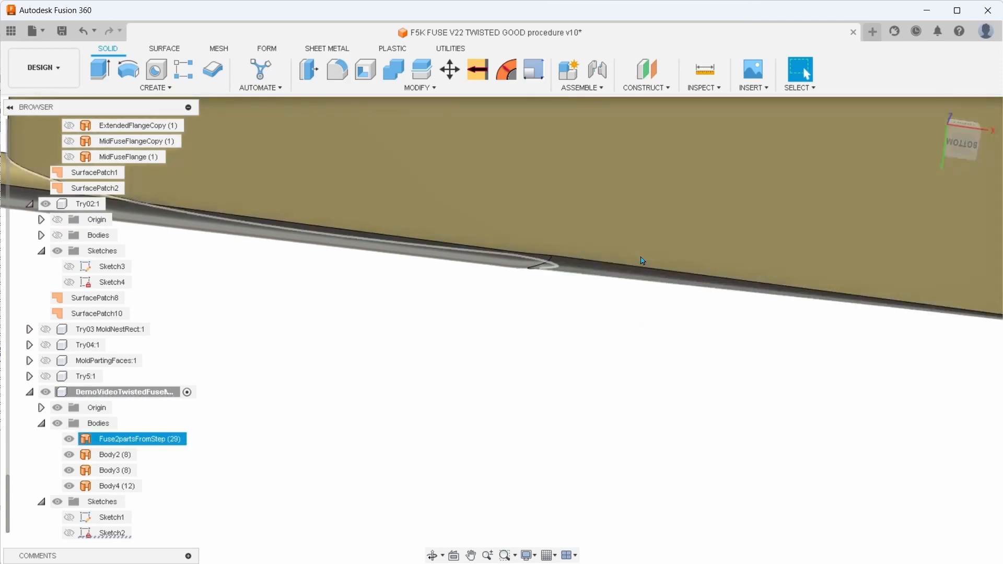
Examine the fin's trailing edge and delete its narrow front-side face up to the parting line
shift+middle_drag(786, 329, 630, 374)
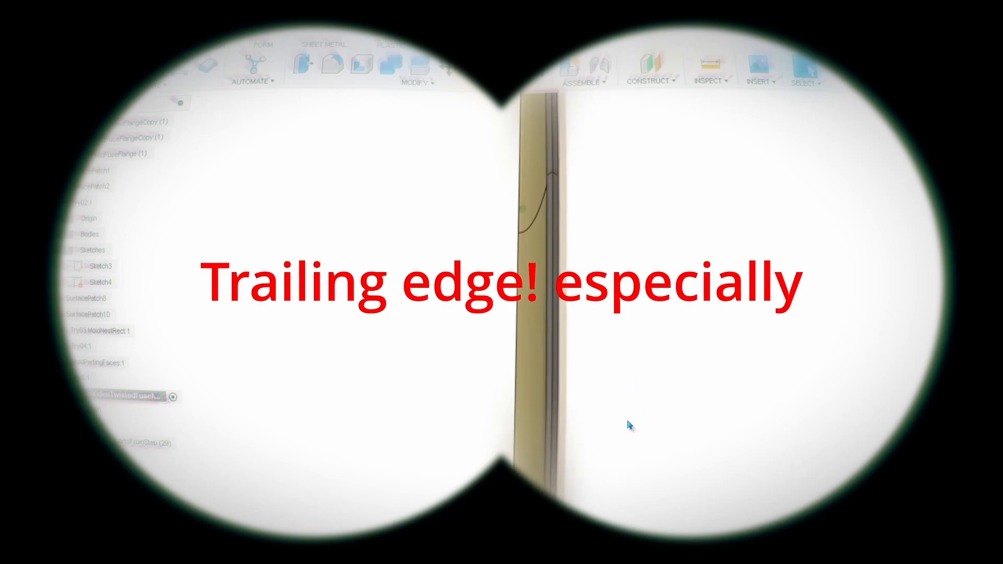
shift+middle_drag(626, 420, 620, 415)
shift+middle_drag(607, 305, 625, 276)
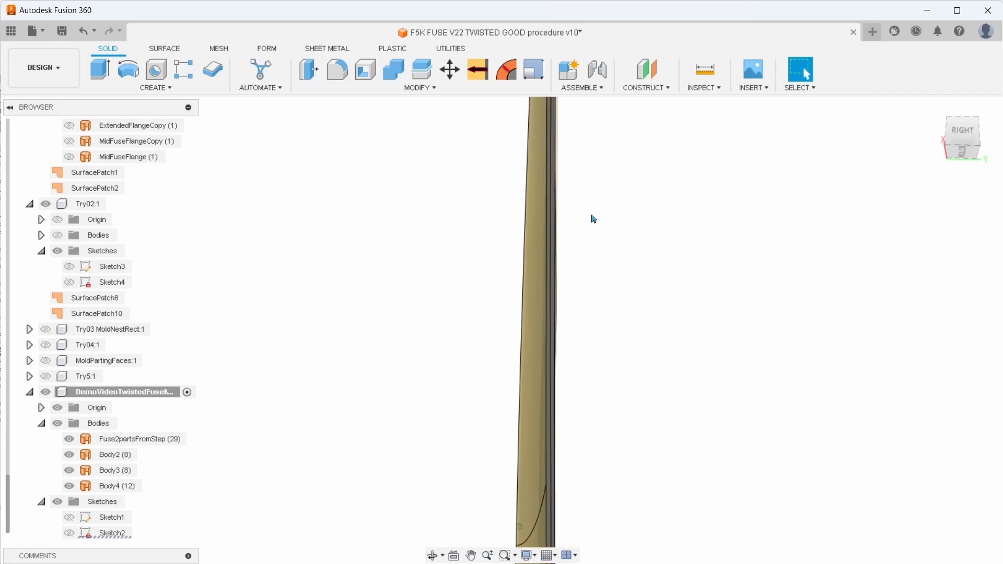
shift+middle_drag(588, 219, 578, 234)
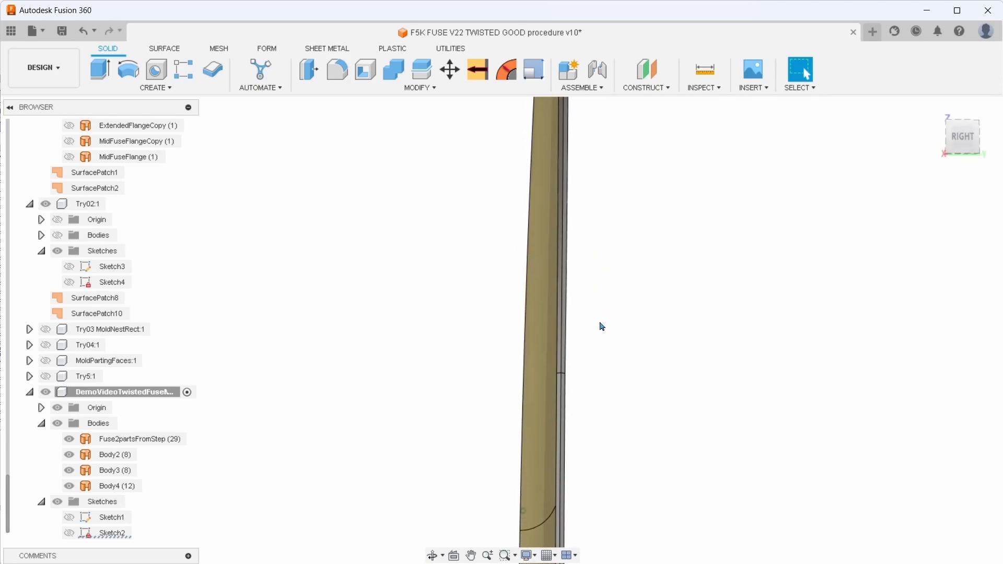
shift+middle_drag(617, 350, 673, 397)
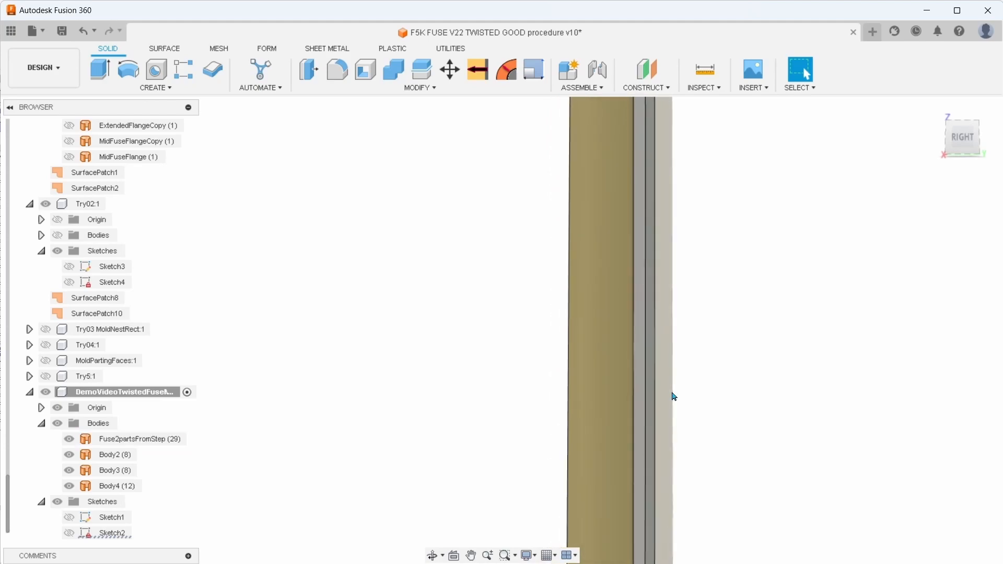
click(643, 390)
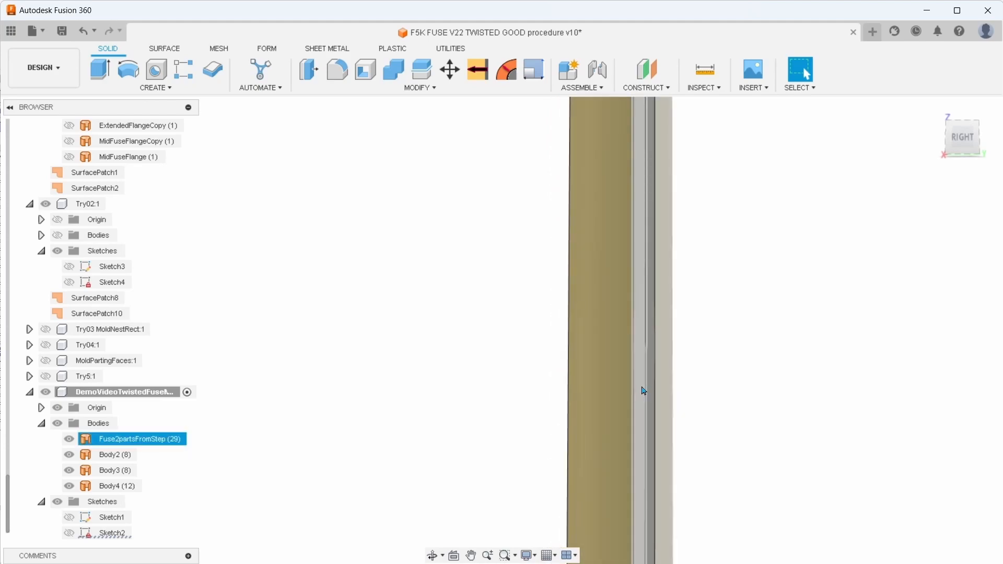
click(644, 391)
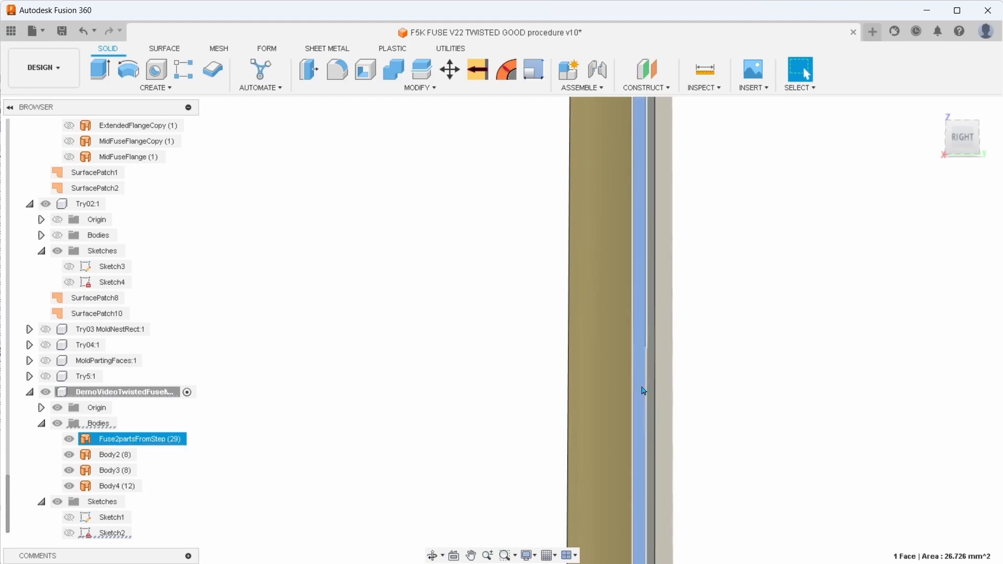
key(Delete)
Delete the adjoining narrow front-side face further down the trailing edge, beyond the next section line
scroll(714, 464, down, 2)
shift+middle_drag(716, 464, 722, 464)
scroll(724, 464, down, 3)
scroll(727, 464, down, 2)
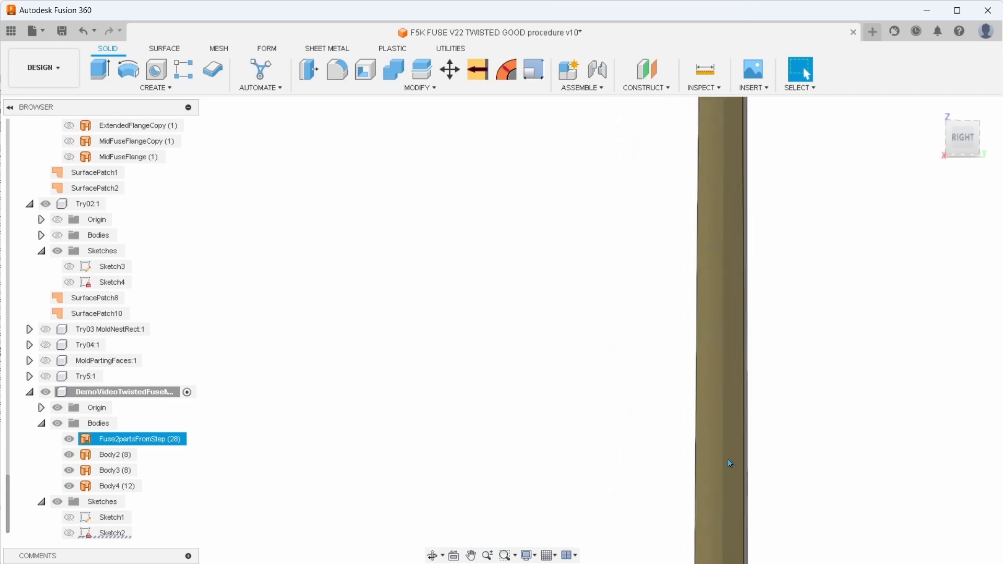
scroll(761, 484, up, 5)
scroll(813, 489, down, 3)
middle_drag(833, 497, 807, 366)
scroll(842, 474, up, 2)
middle_drag(850, 485, 820, 241)
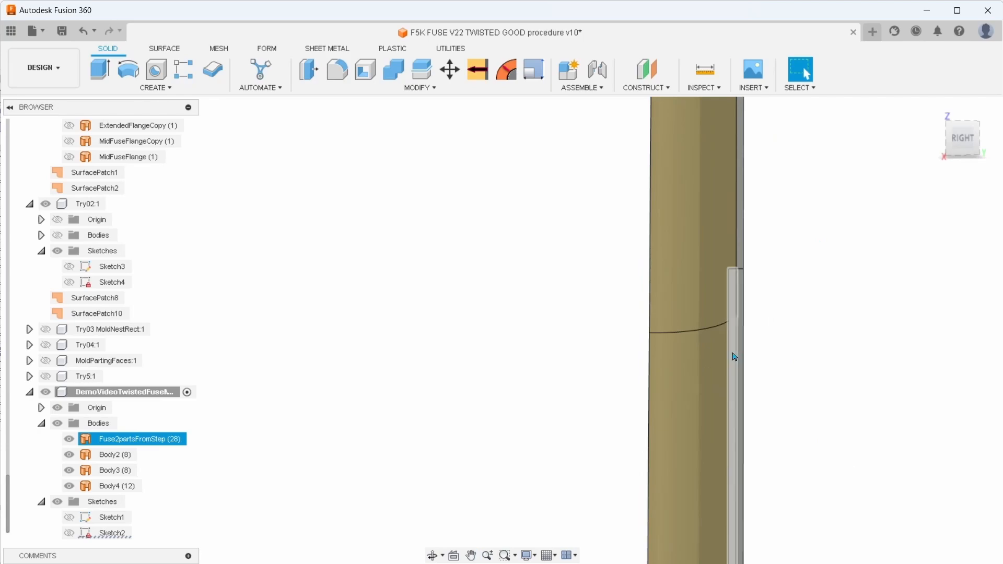
key(Delete)
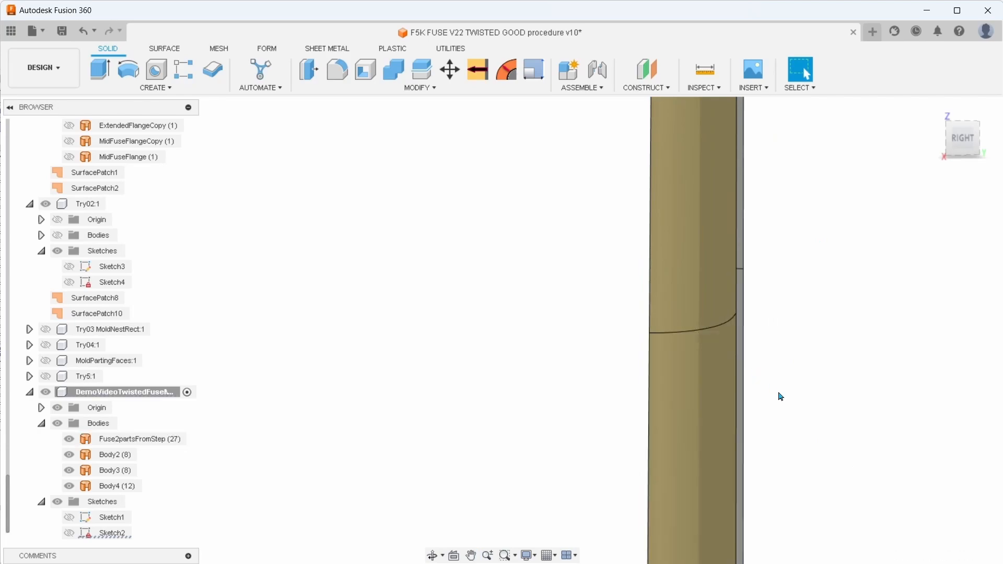
Delete the front-side half of the small rounded end face at the lower end of the trailing edge
scroll(781, 396, down, 3)
middle_drag(839, 472, 802, 262)
middle_drag(802, 488, 764, 302)
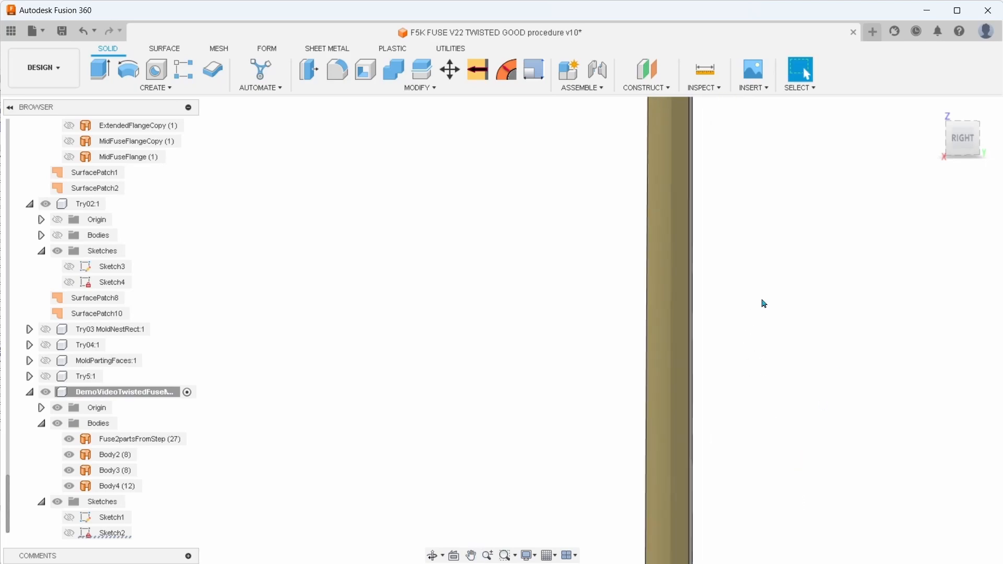
middle_drag(772, 477, 777, 304)
mouse_move(770, 477)
middle_down()
mouse_move(738, 298)
mouse_move(755, 392)
mouse_move(748, 303)
middle_up()
middle_drag(760, 426, 764, 183)
middle_drag(757, 470, 749, 310)
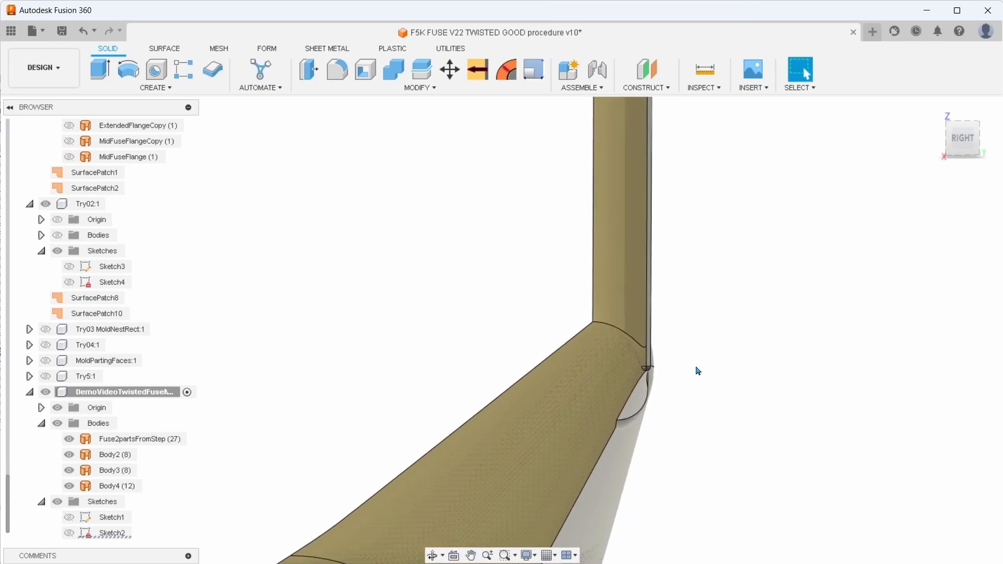
shift+middle_drag(698, 371, 696, 370)
scroll(674, 365, up, 10)
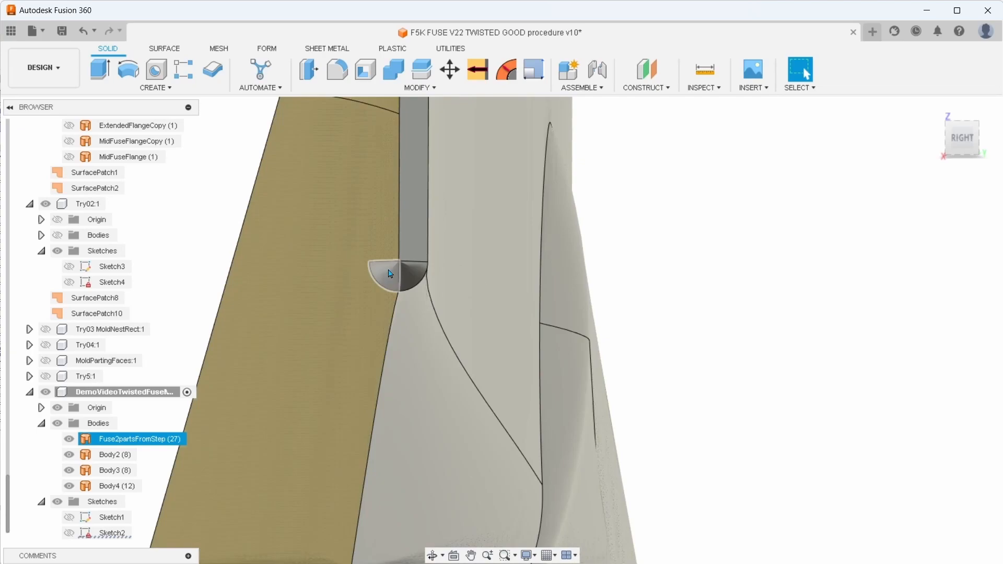
key(Delete)
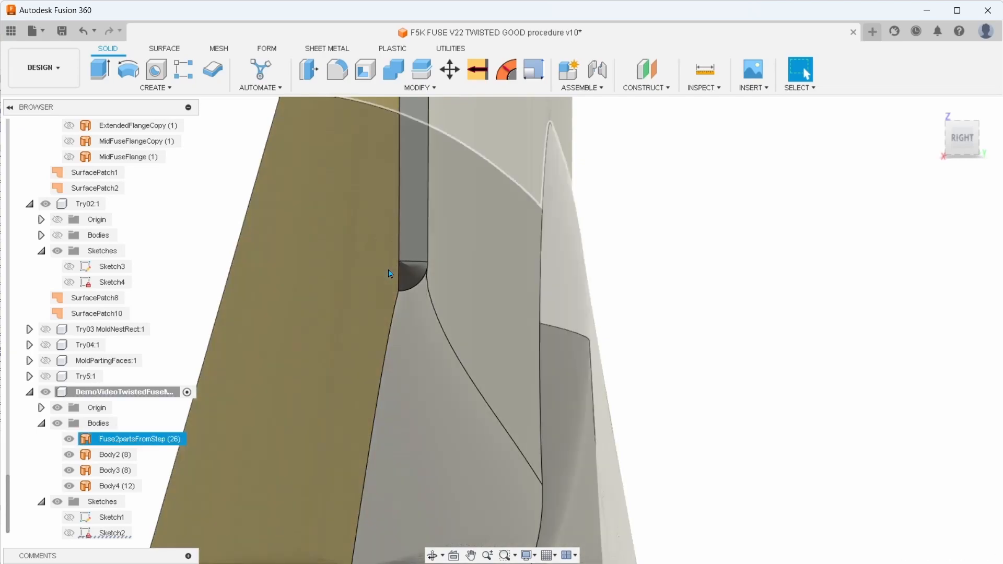
Delete the remaining narrow front-side faces along the upper part of the fin's trailing edge
scroll(539, 296, down, 8)
scroll(539, 297, down, 5)
middle_drag(597, 219, 636, 434)
mouse_move(641, 182)
middle_down()
mouse_move(636, 347)
mouse_move(596, 468)
middle_up()
middle_drag(617, 149, 621, 443)
middle_drag(636, 168, 660, 412)
middle_drag(658, 188, 655, 379)
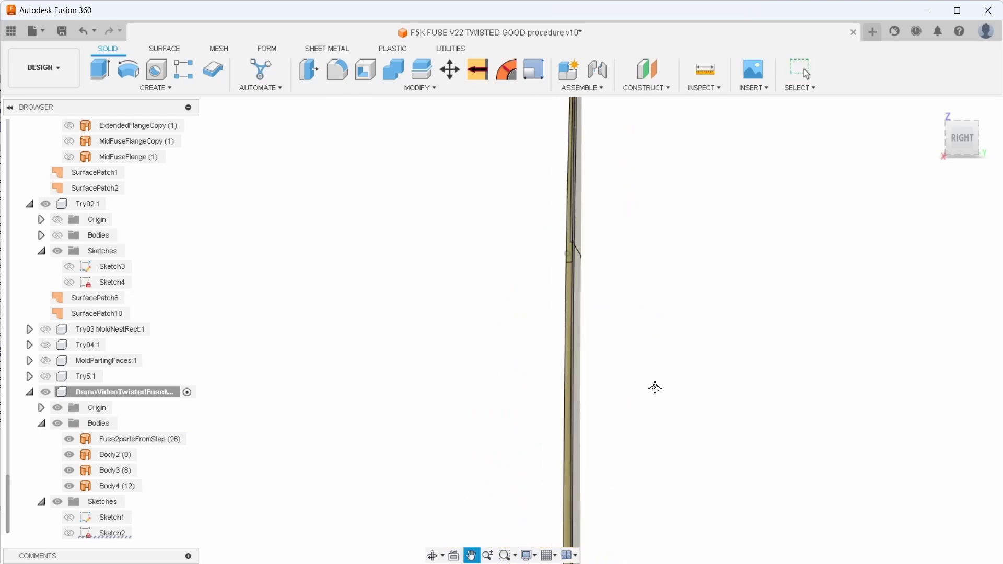
middle_drag(615, 148, 604, 308)
scroll(603, 301, up, 6)
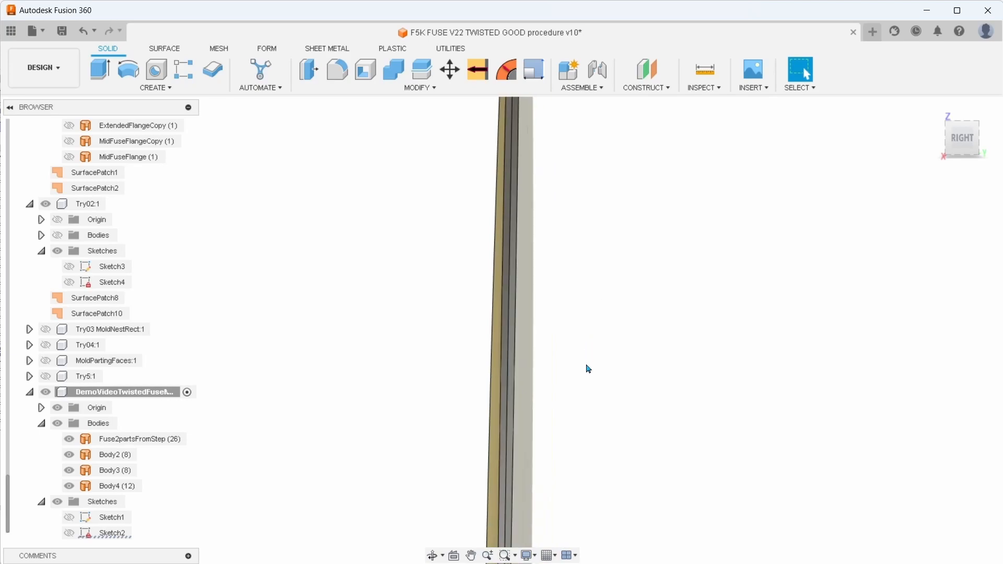
click(507, 374)
middle_drag(685, 236, 679, 398)
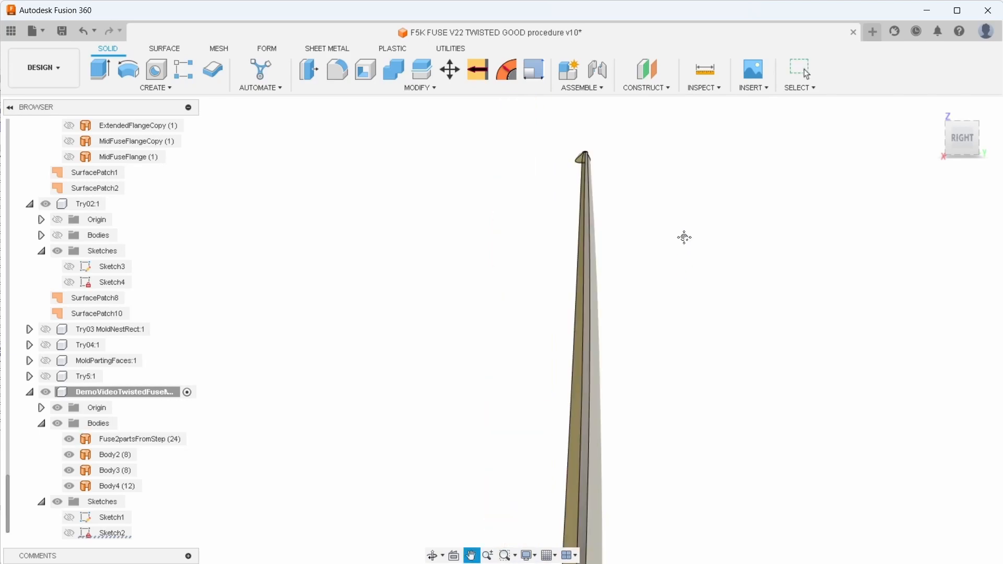
scroll(659, 360, up, 5)
scroll(586, 369, down, 5)
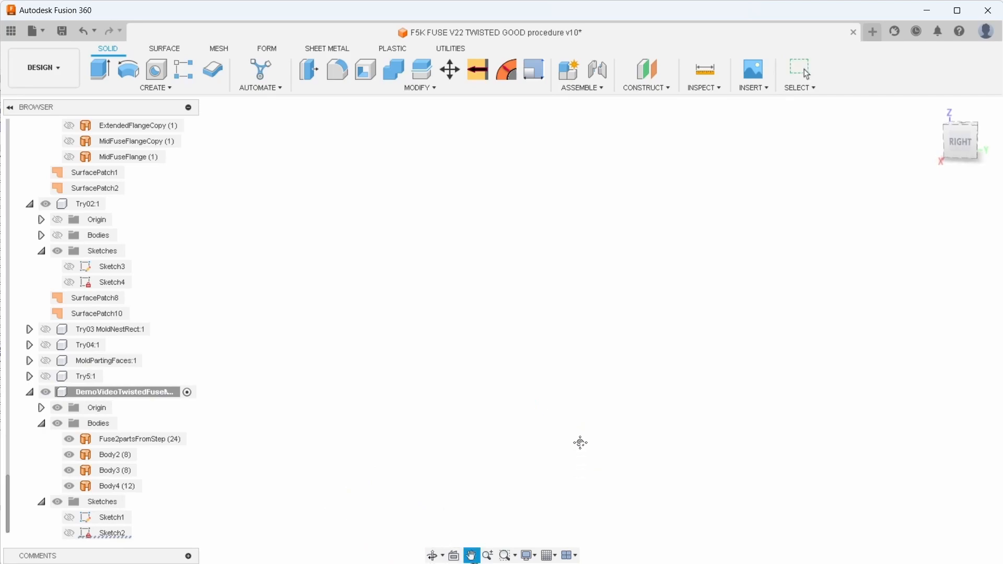
Delete the last narrow front-side faces of the trailing edge near the fin's tip
middle_drag(580, 456, 657, 241)
scroll(604, 383, up, 3)
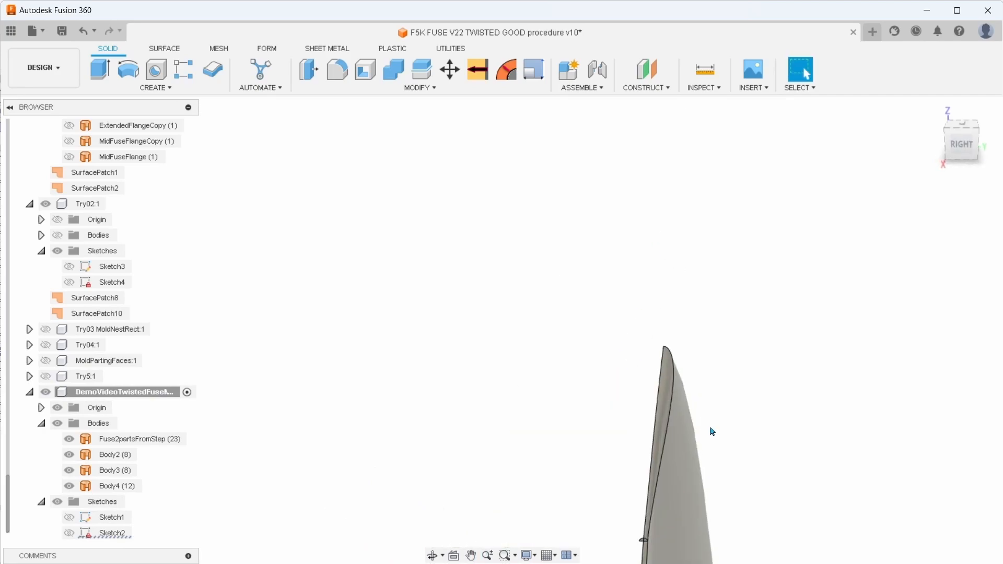
scroll(713, 432, up, 8)
middle_drag(648, 380, 665, 212)
scroll(493, 287, up, 4)
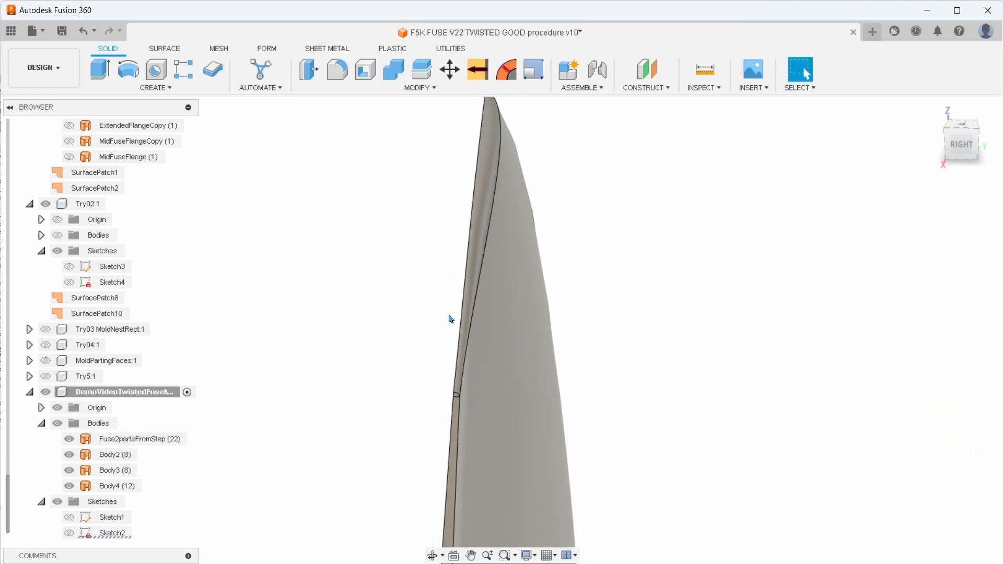
scroll(462, 307, up, 5)
scroll(500, 336, up, 6)
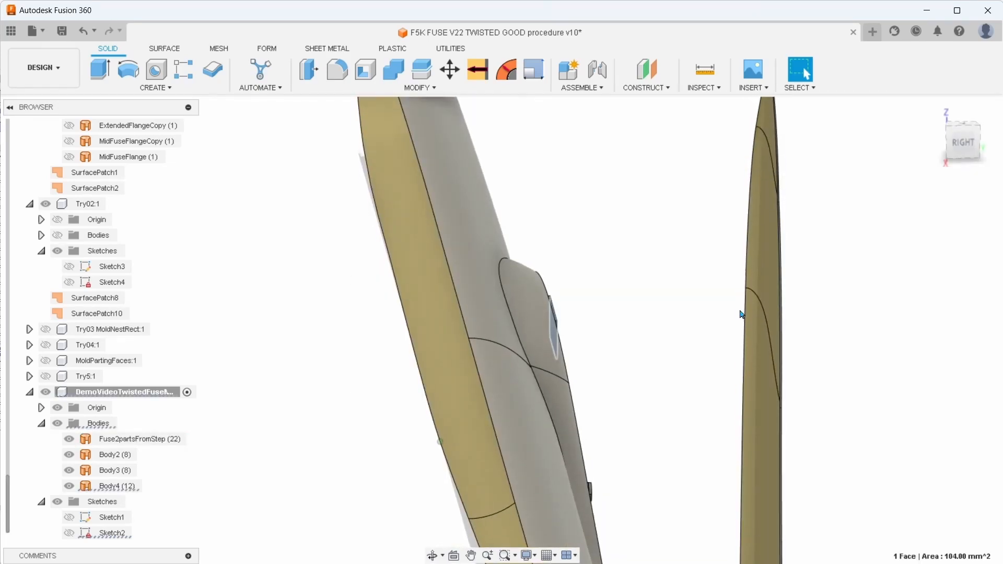
shift+middle_drag(740, 315, 600, 406)
scroll(649, 381, down, 3)
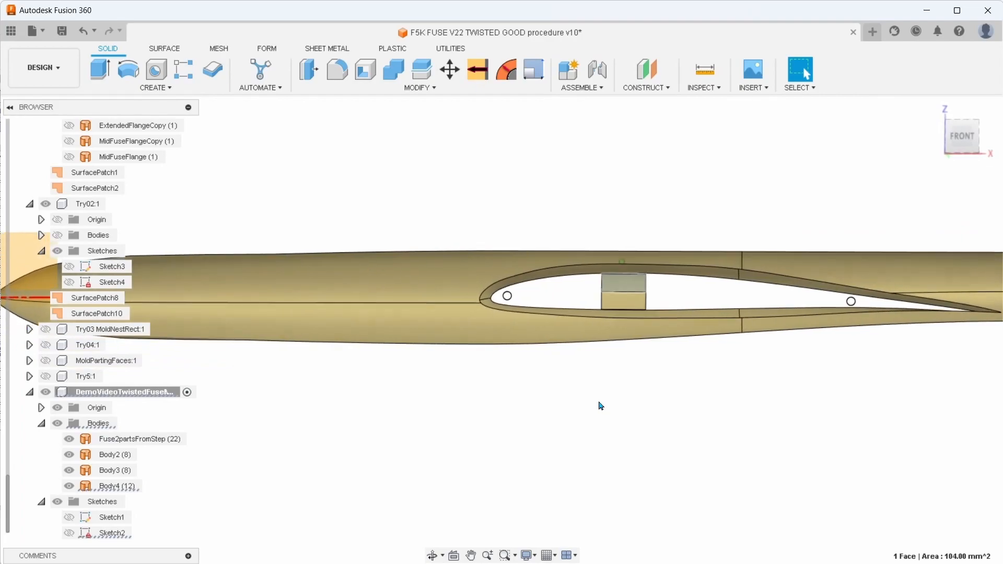
Patch the open parting boundary of Fuse2partsFromStep as a new body, with connected edges and chaining enabled
scroll(600, 406, down, 1)
click(496, 340)
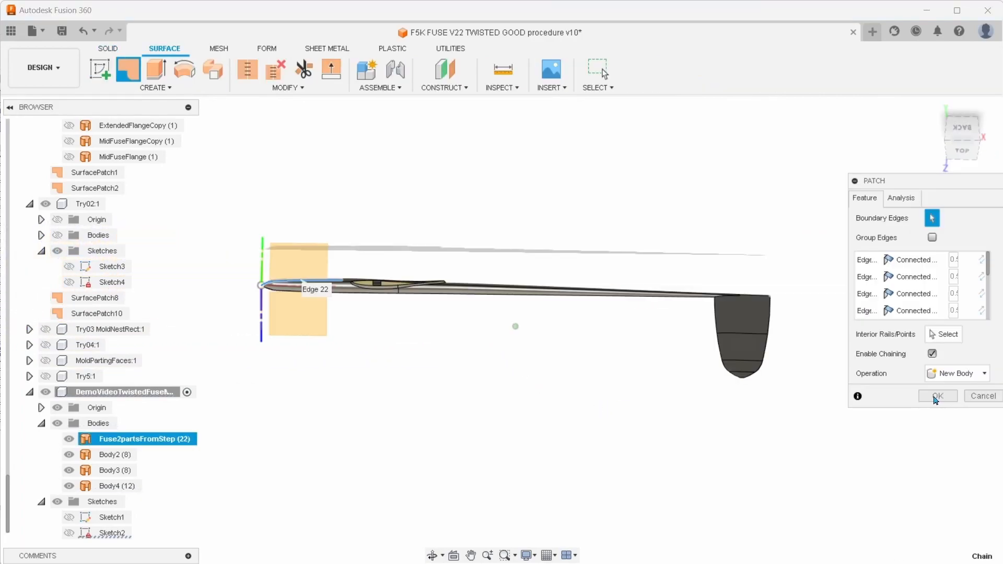
shift+middle_drag(554, 414, 475, 437)
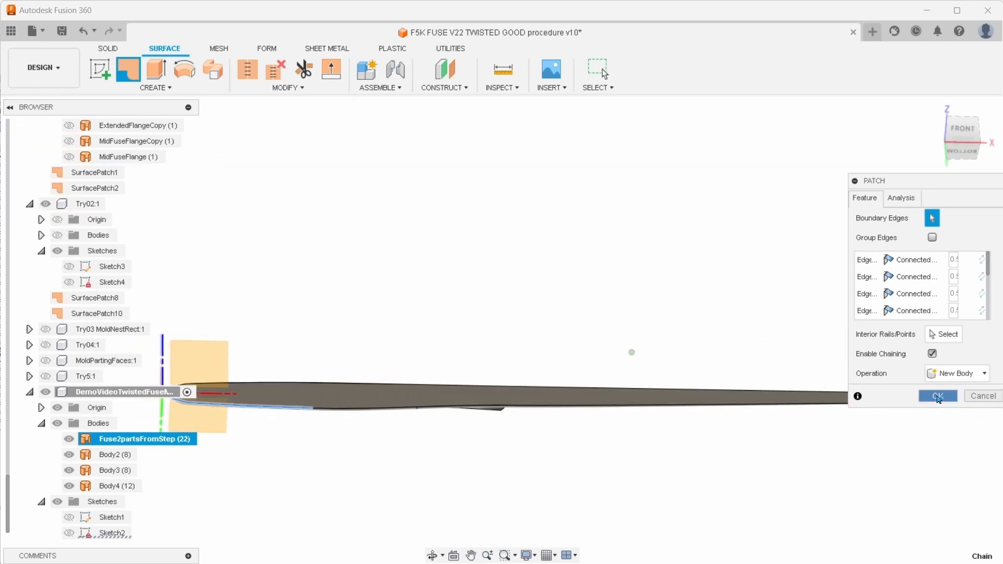
click(938, 396)
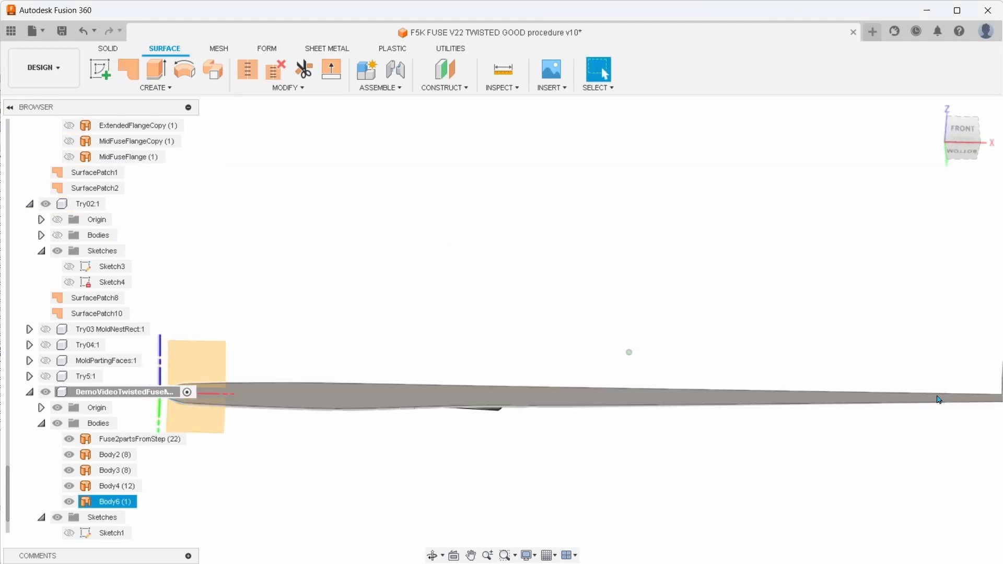
Hide every body except the new patch and examine its shape at the tail fin from the front and above
shift+middle_drag(518, 447, 410, 389)
scroll(390, 396, up, 5)
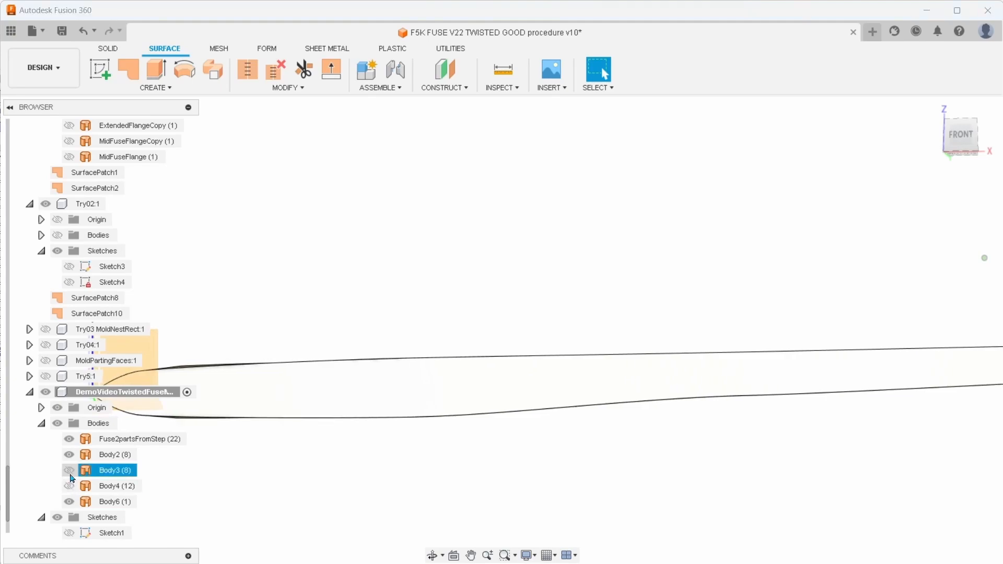
shift+middle_drag(426, 454, 817, 328)
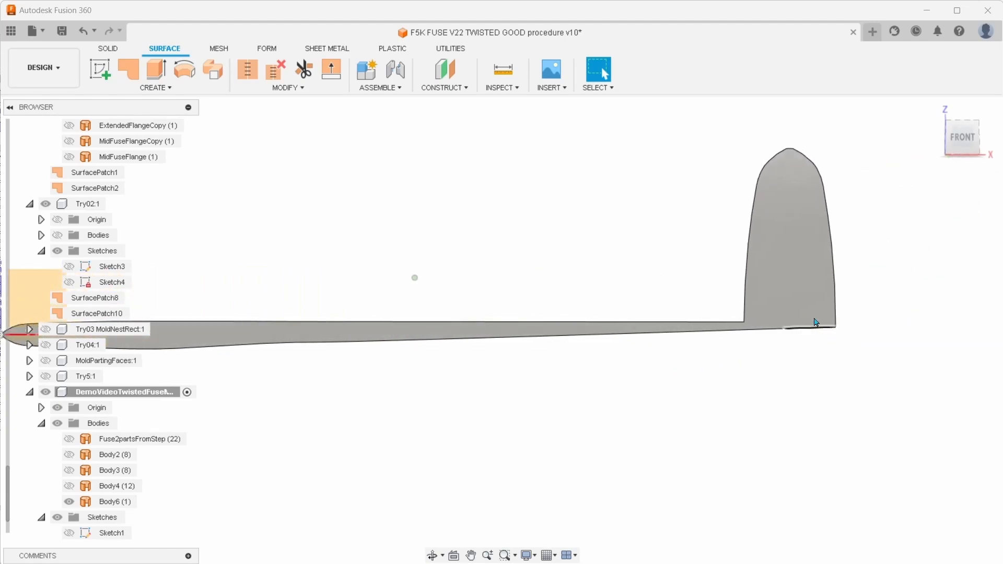
click(966, 143)
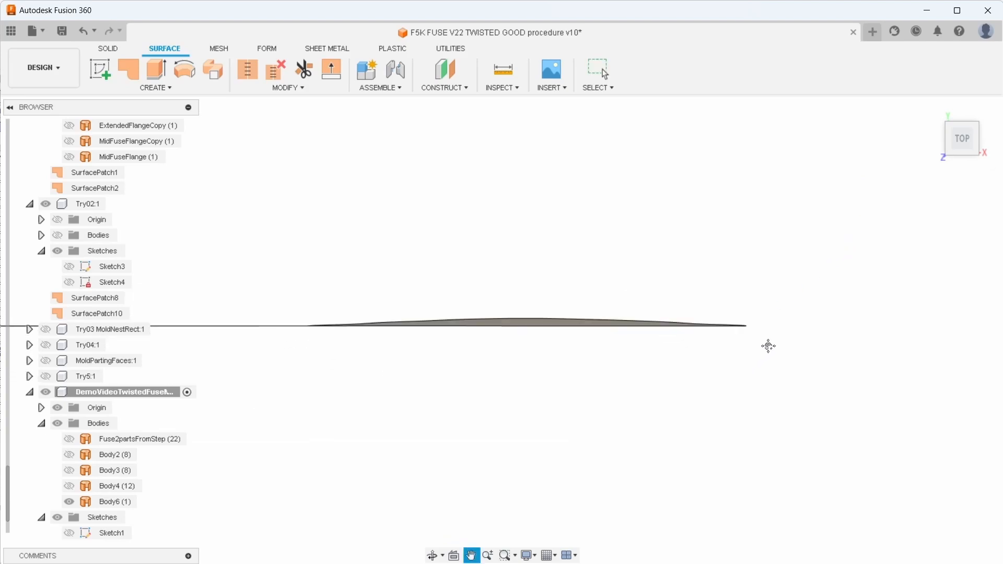
scroll(672, 324, up, 2)
scroll(662, 316, down, 3)
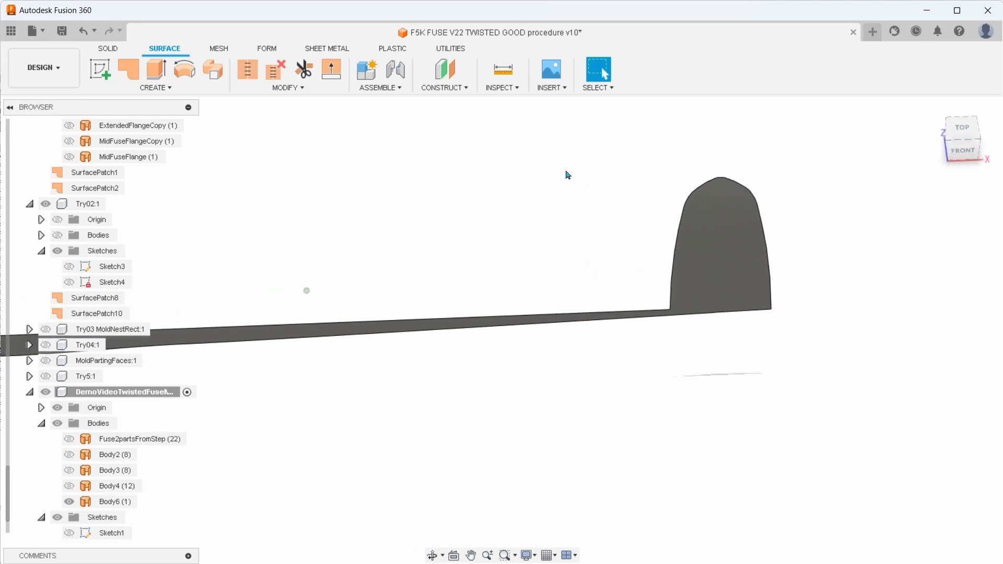
Run a zebra analysis on the parting patch Body6 with 40 repeats and high quality enabled, and inspect the stripes
click(515, 89)
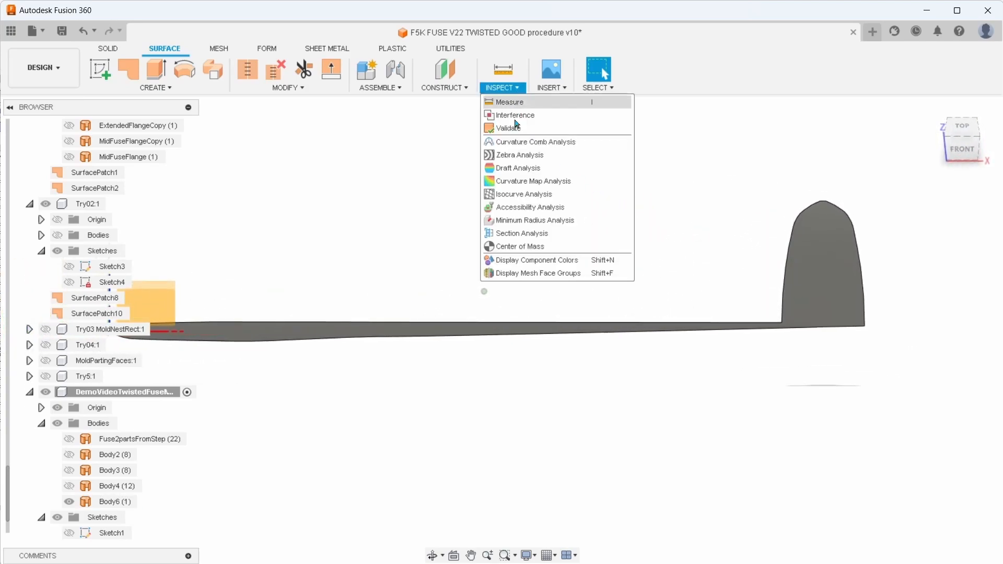
click(523, 155)
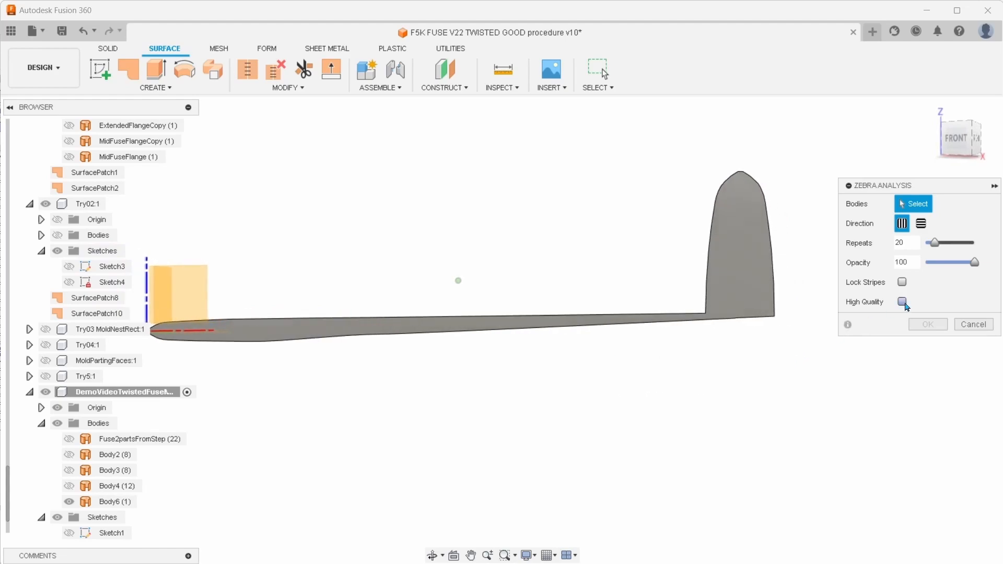
drag(936, 243, 947, 248)
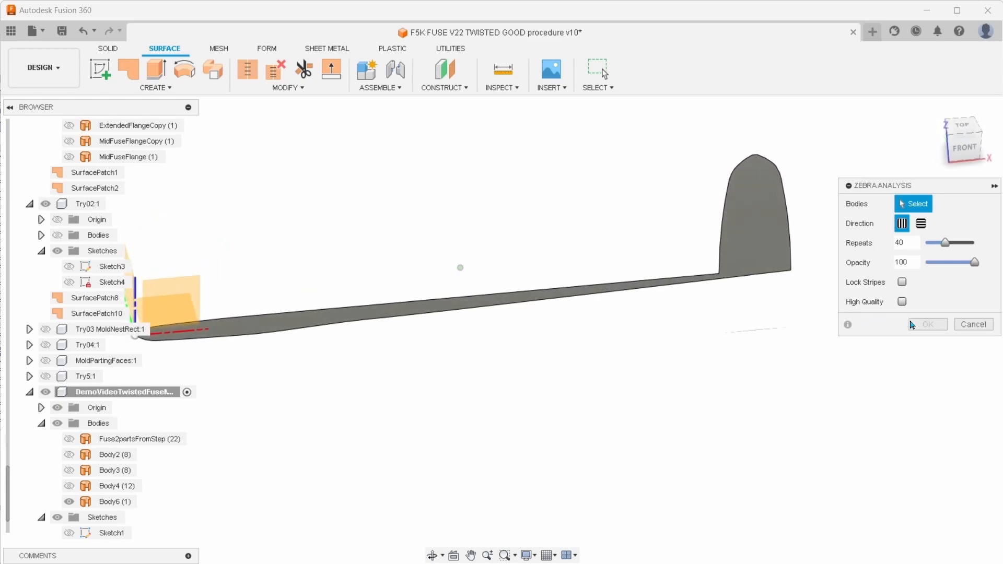
click(901, 301)
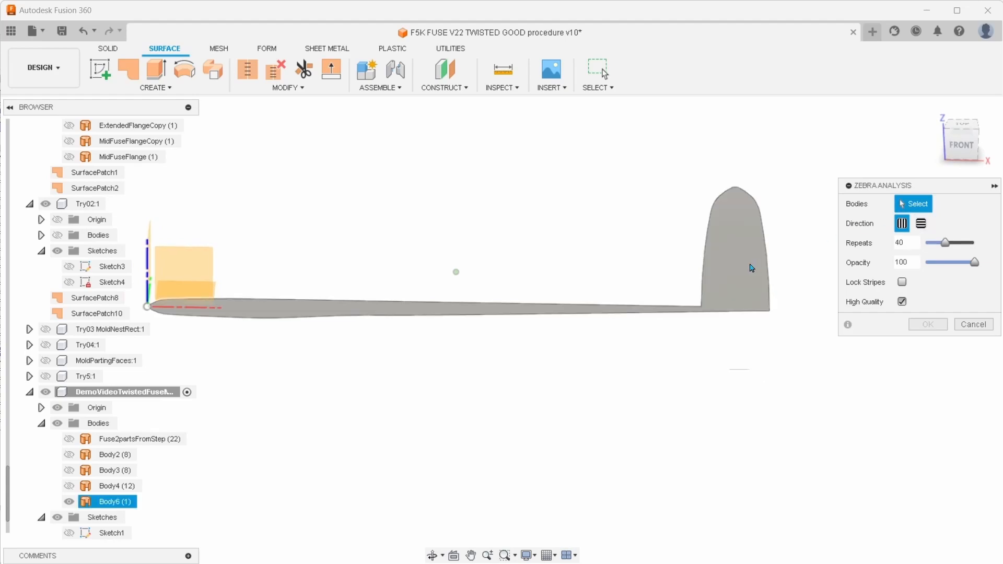
click(721, 261)
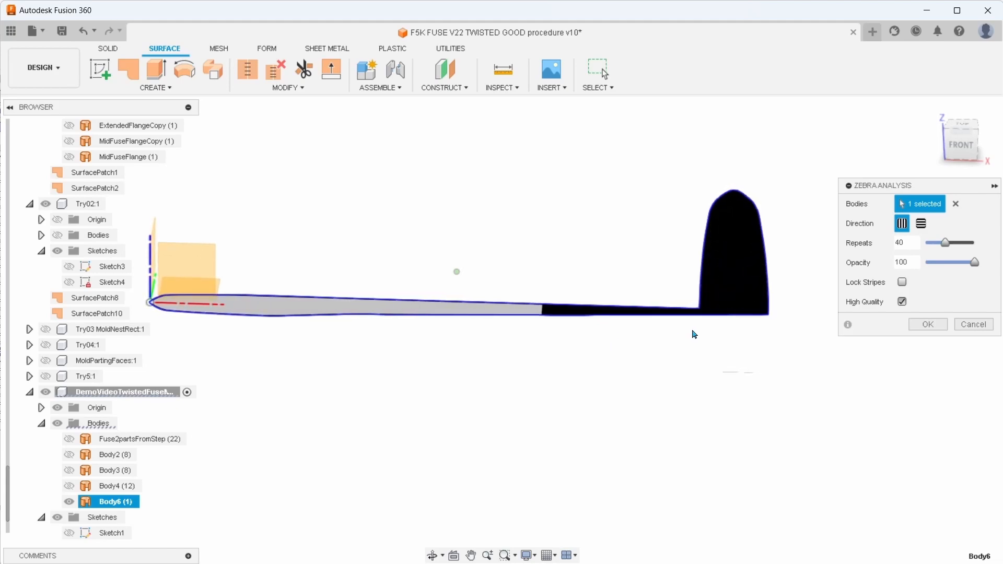
click(928, 325)
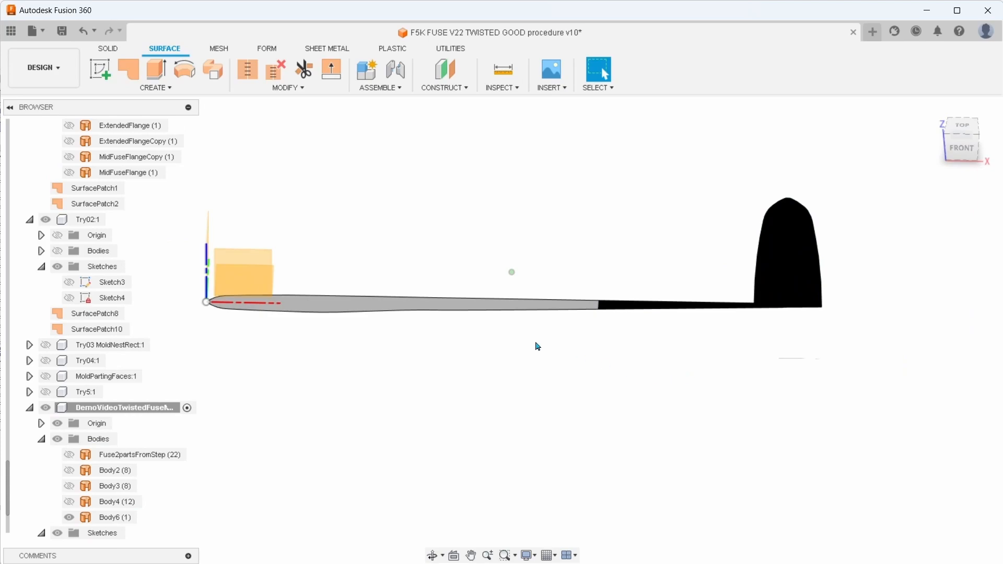
click(379, 308)
click(366, 371)
shift+middle_drag(366, 370, 372, 372)
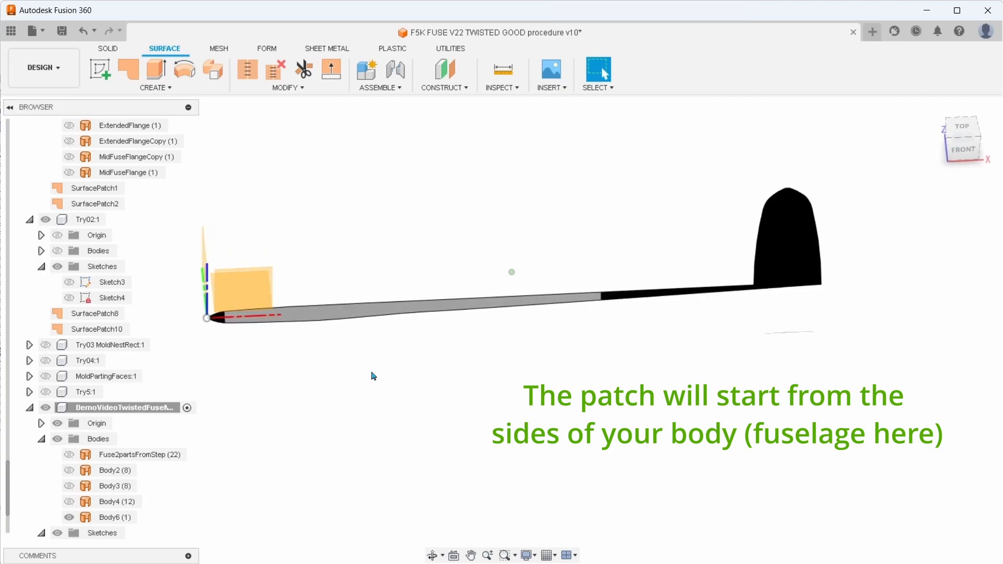
Hide the parting patch Body6 and show Fuse2partsFromStep, Body2, Body3 and Body4
click(69, 518)
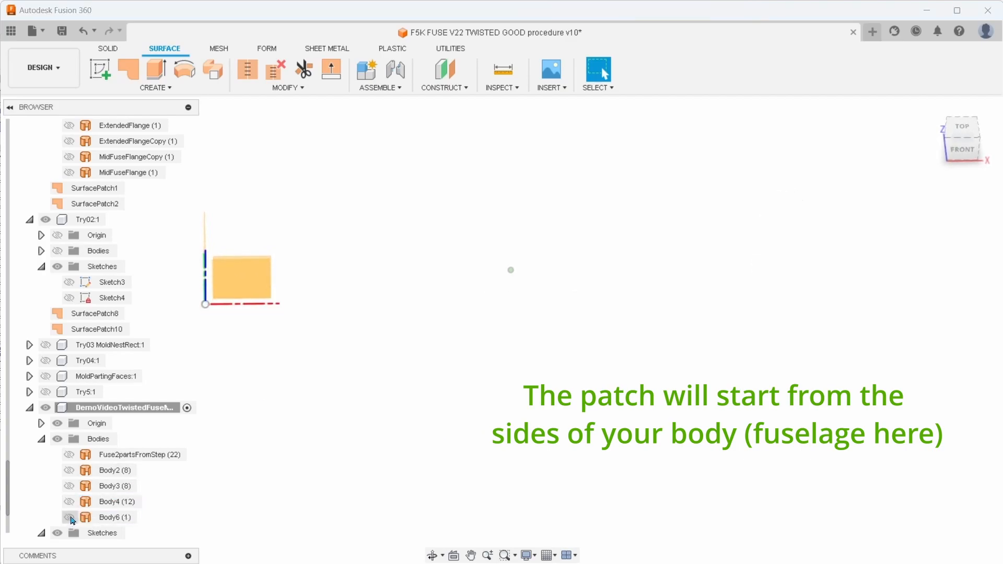
click(73, 455)
click(69, 454)
click(69, 470)
click(68, 486)
click(72, 501)
shift+middle_drag(225, 413, 381, 337)
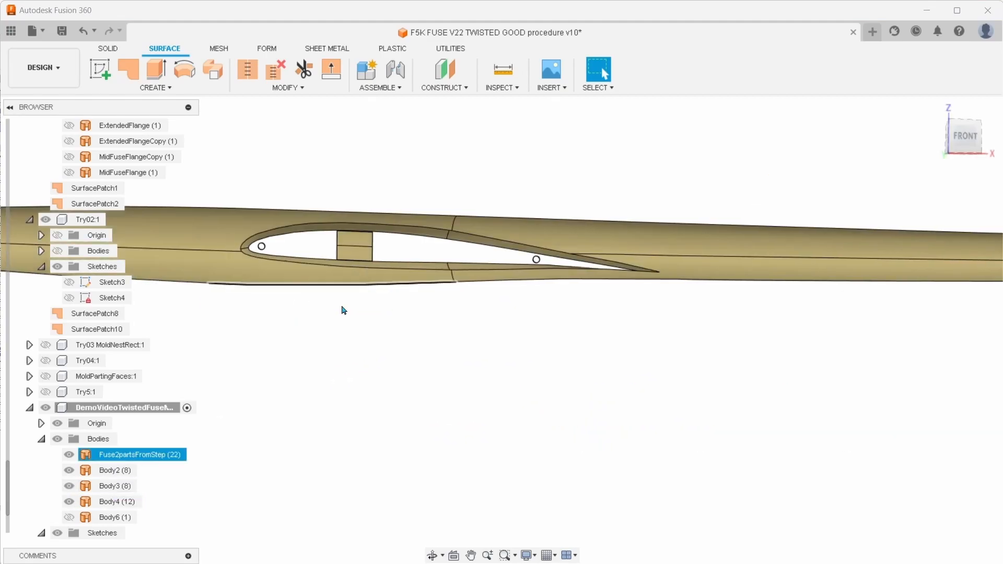
Hide Body2, Body3 and Body4 so only Fuse2partsFromStep stays visible around the wing opening
click(69, 475)
click(69, 470)
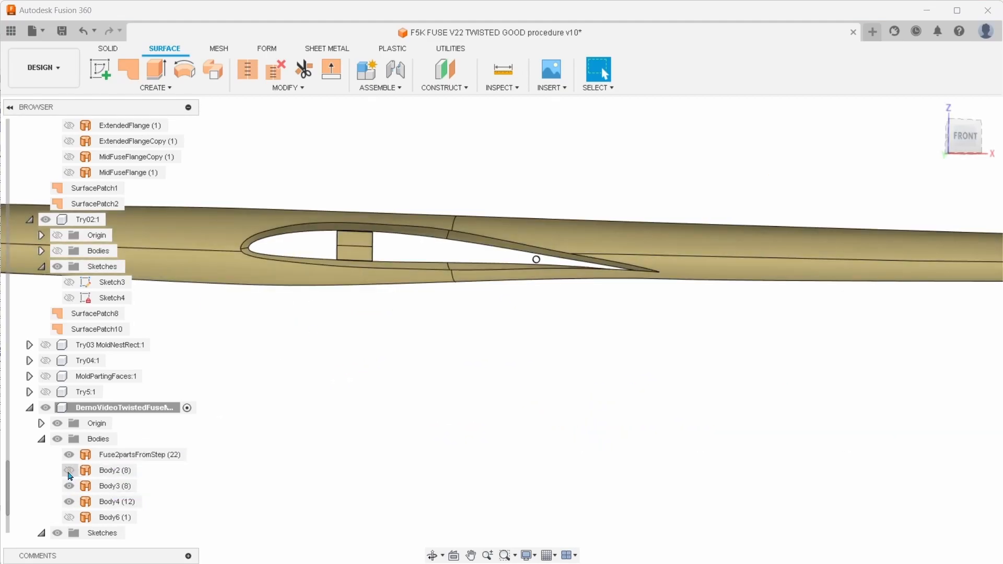
click(69, 486)
click(69, 502)
shift+middle_drag(362, 372, 413, 360)
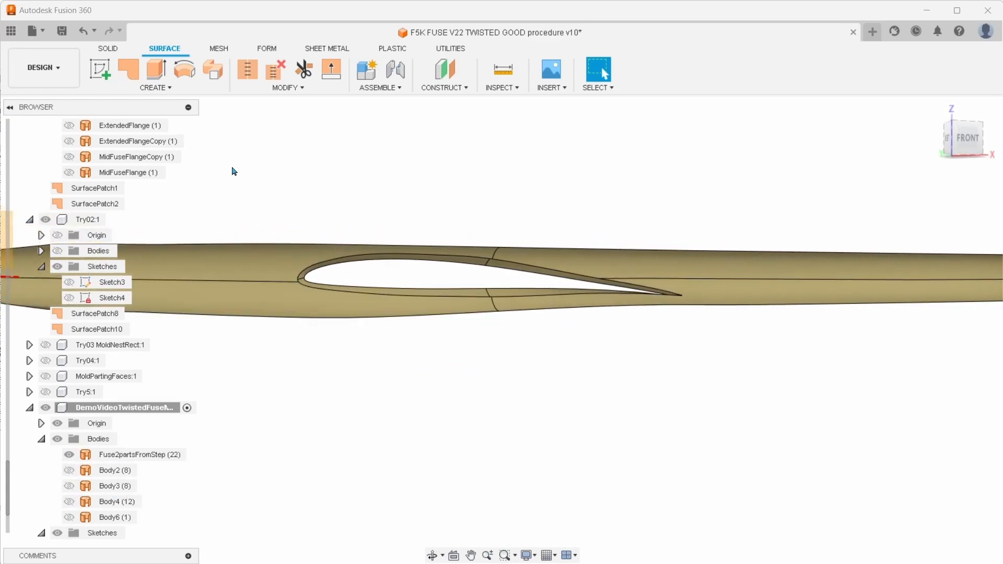
Patch the airfoil-shaped wing opening in Fuse2partsFromStep as a new body, with connected edges and chaining enabled
click(154, 88)
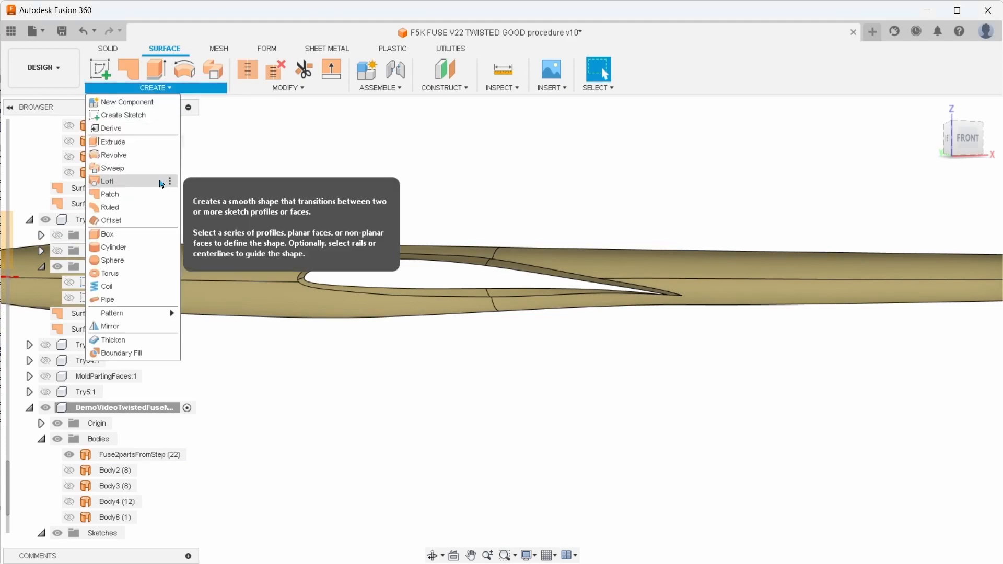
click(147, 199)
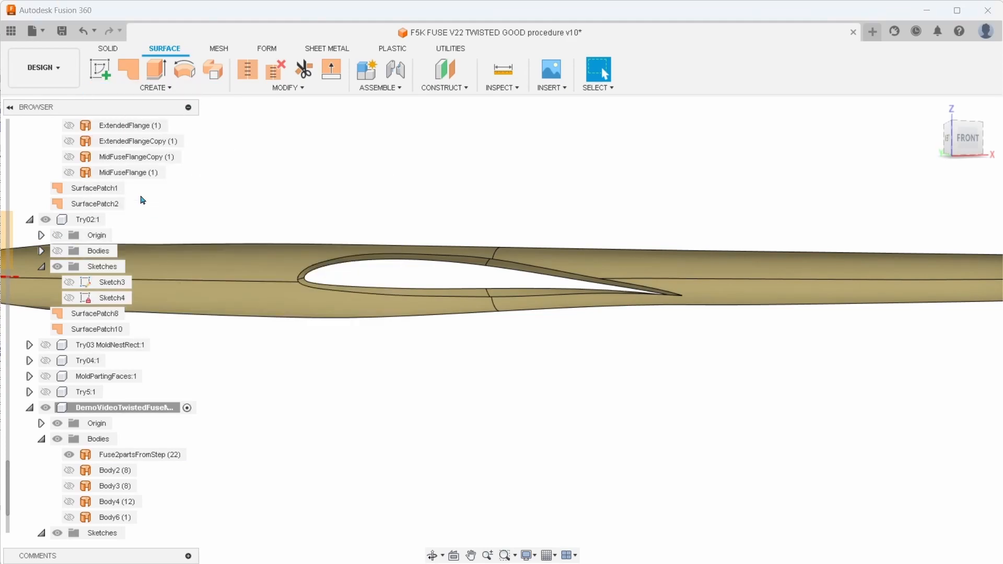
click(387, 261)
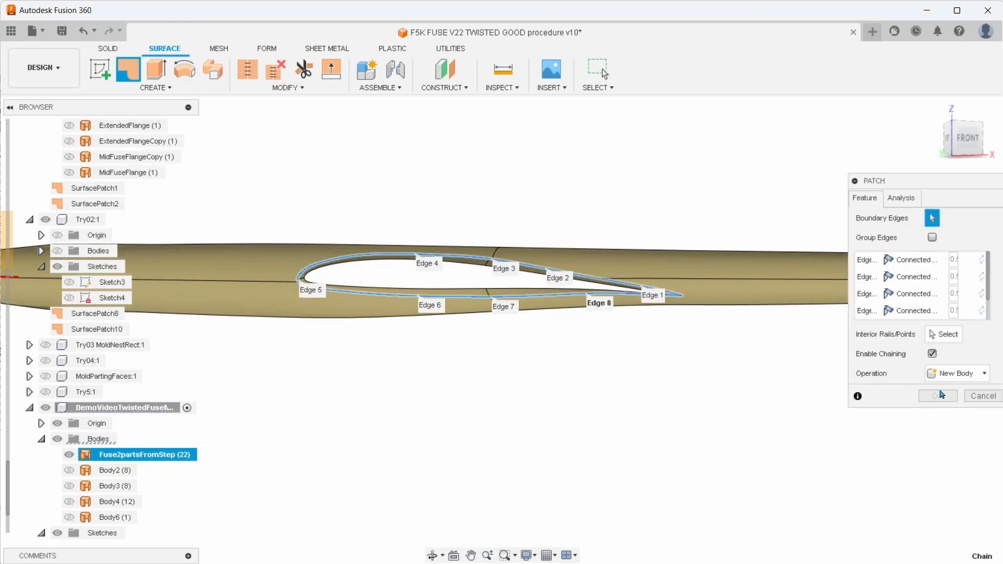
click(938, 397)
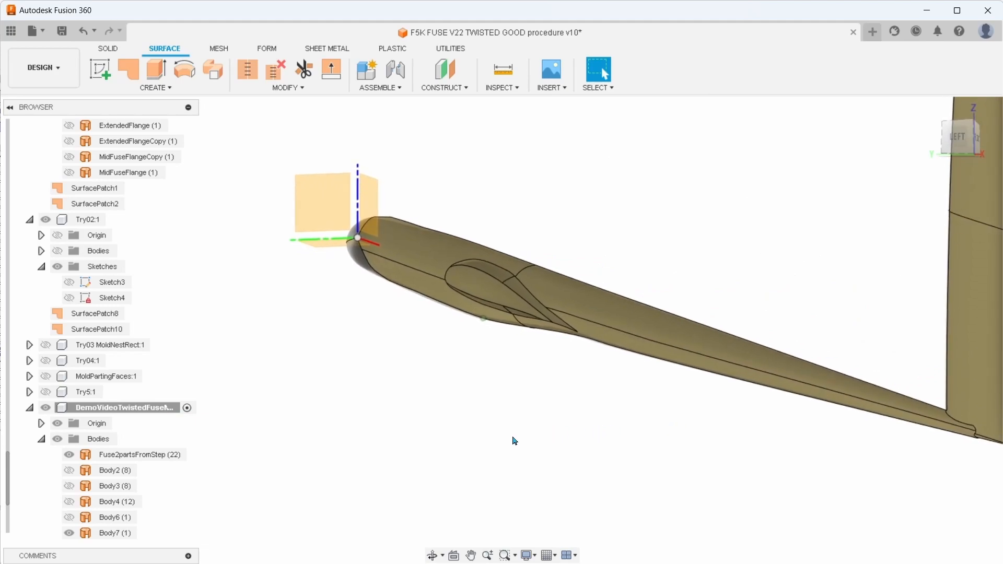
Hide the wing opening patch Body7 and show the parting patch Body6
scroll(73, 501, down, 3)
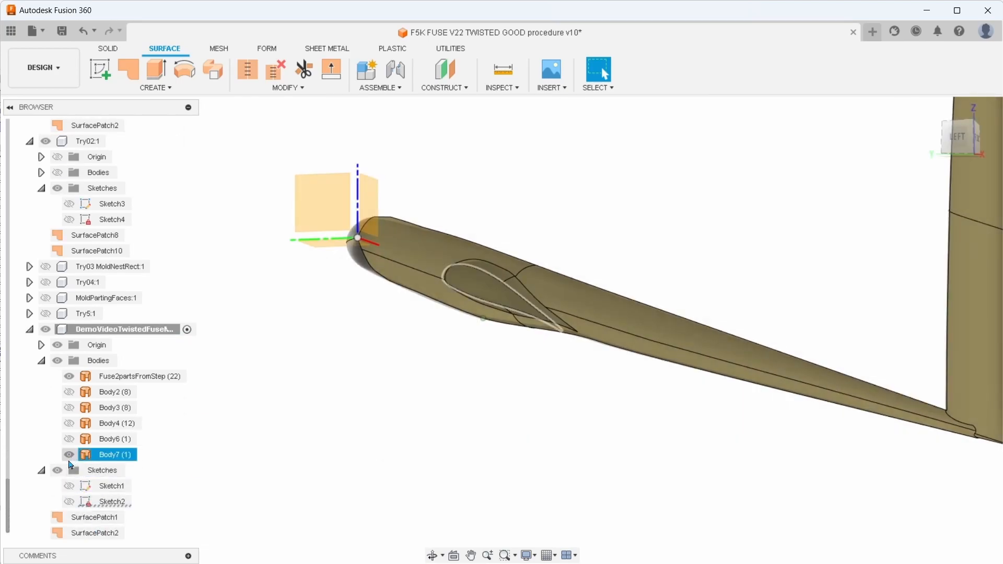
click(69, 456)
click(68, 442)
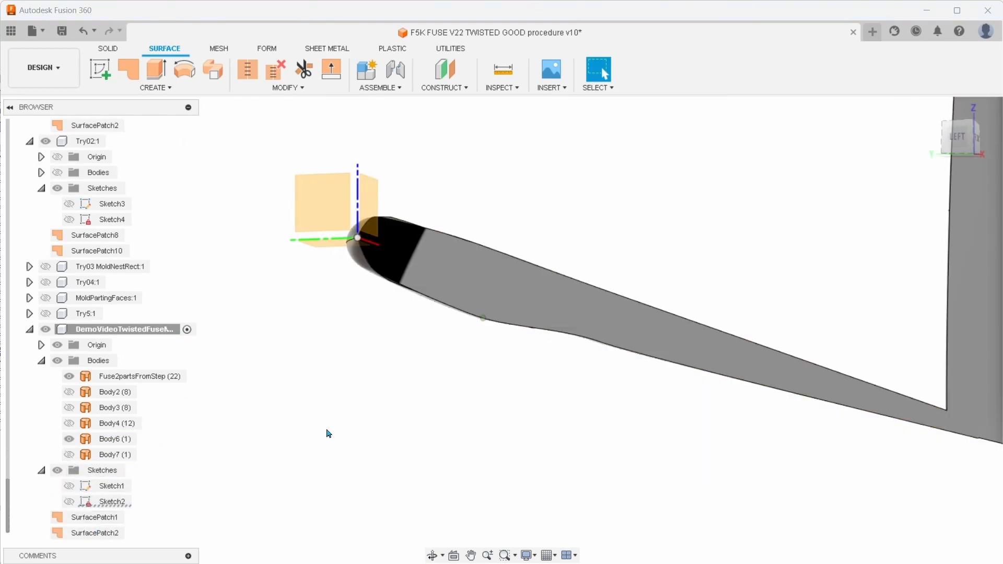
Rename the parting patch Body6 as InsideFuseFlange
click(127, 443)
right_click(127, 445)
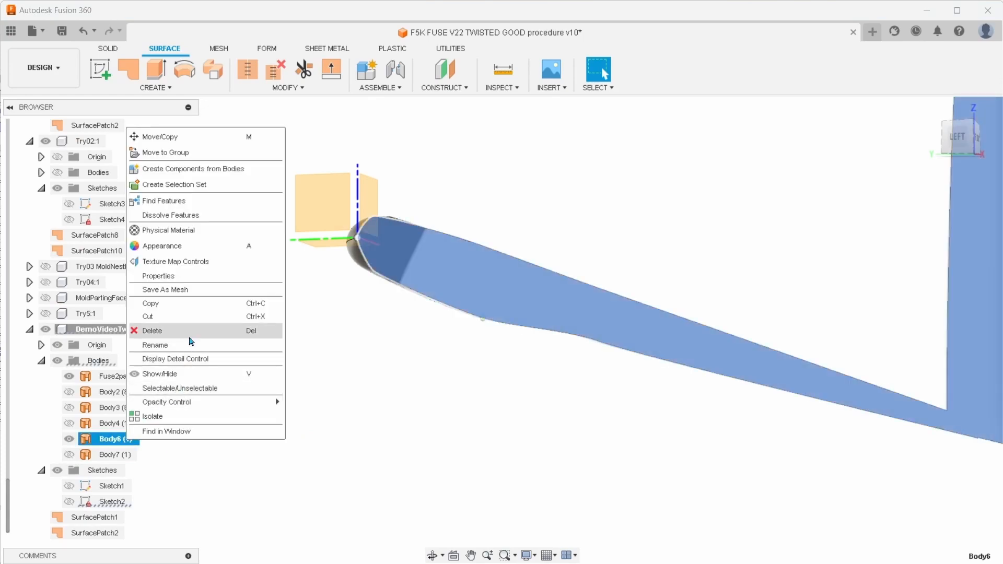
click(199, 346)
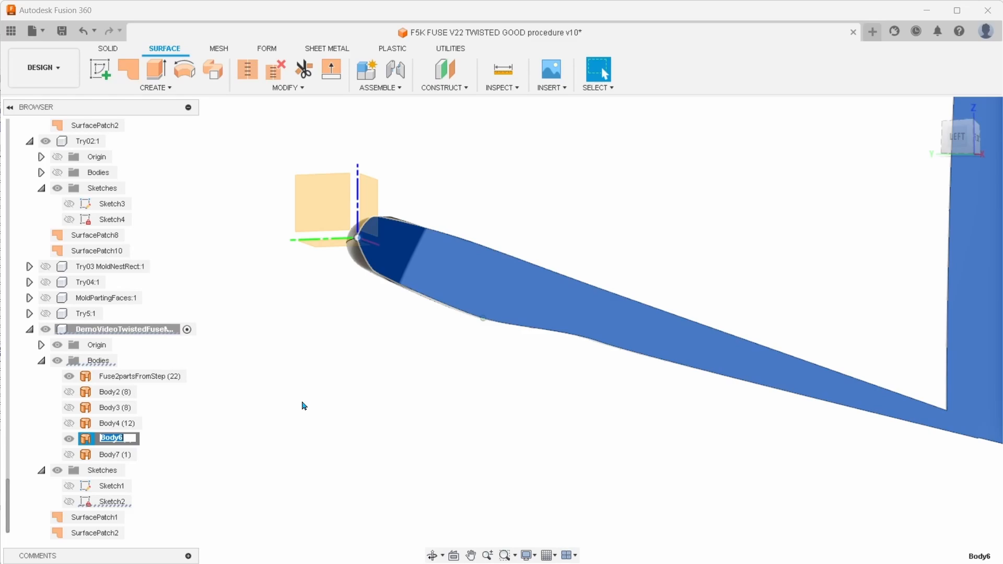
text(Mi)
key(BackSpace)
key(BackSpace)
key(BackSpace)
key(BackSpace)
key(BackSpace)
key(BackSpace)
key(BackSpace)
key(BackSpace)
key(BackSpace)
text(InsideFuseFlange)
key(Return)
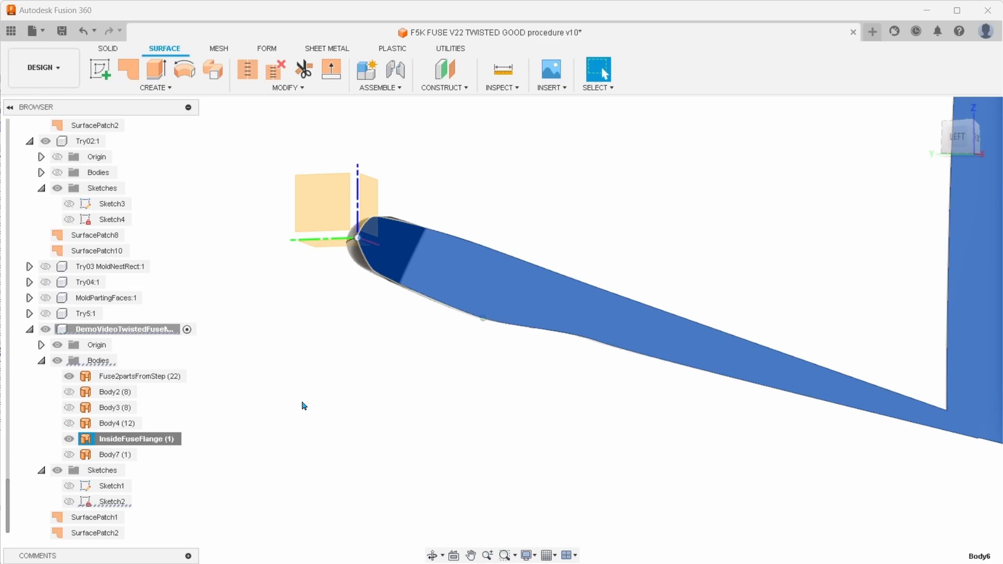
Hide InsideFuseFlange and rename Body4 as FuseHalfTop
click(116, 425)
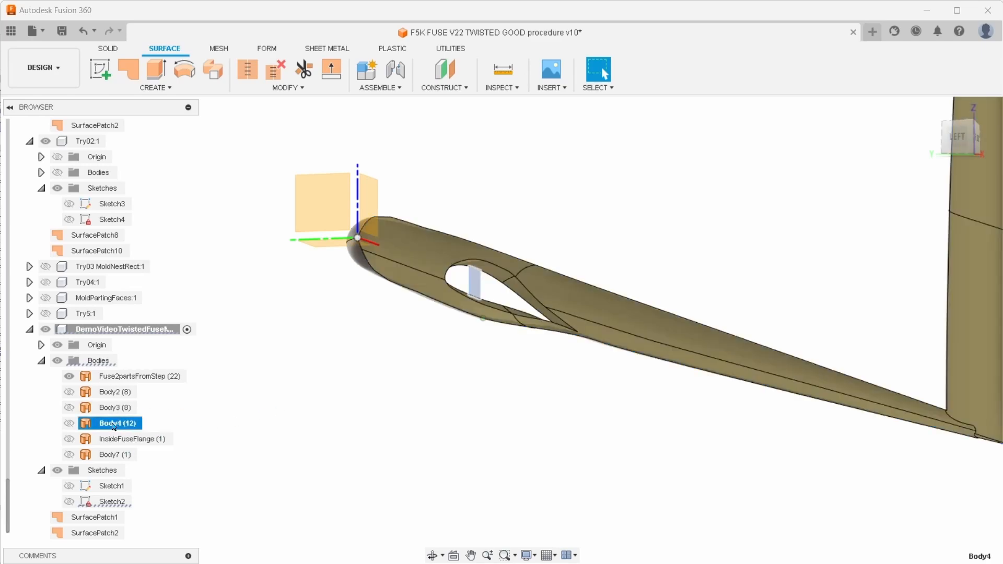
double_click(101, 427)
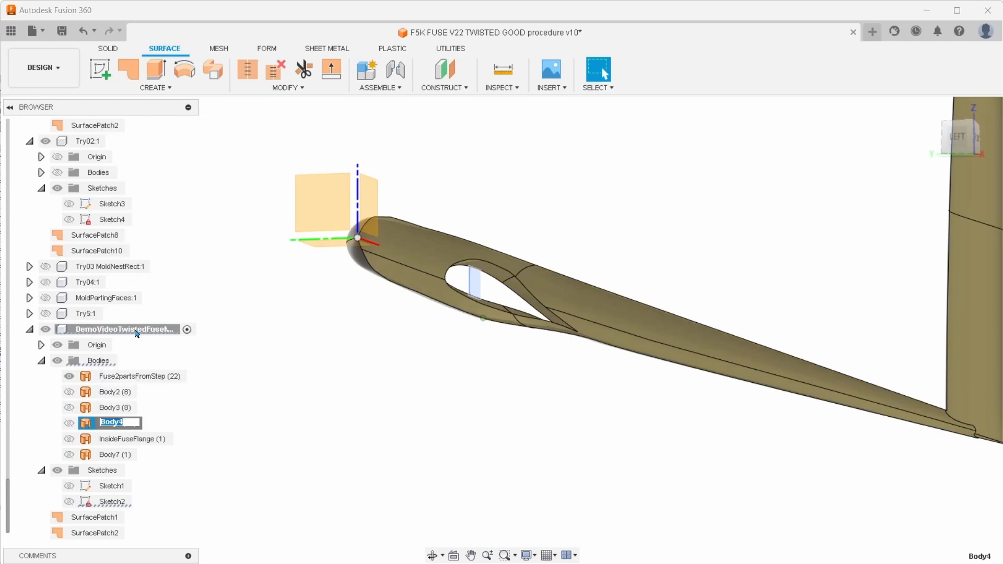
text(FuseHalfTop (12)
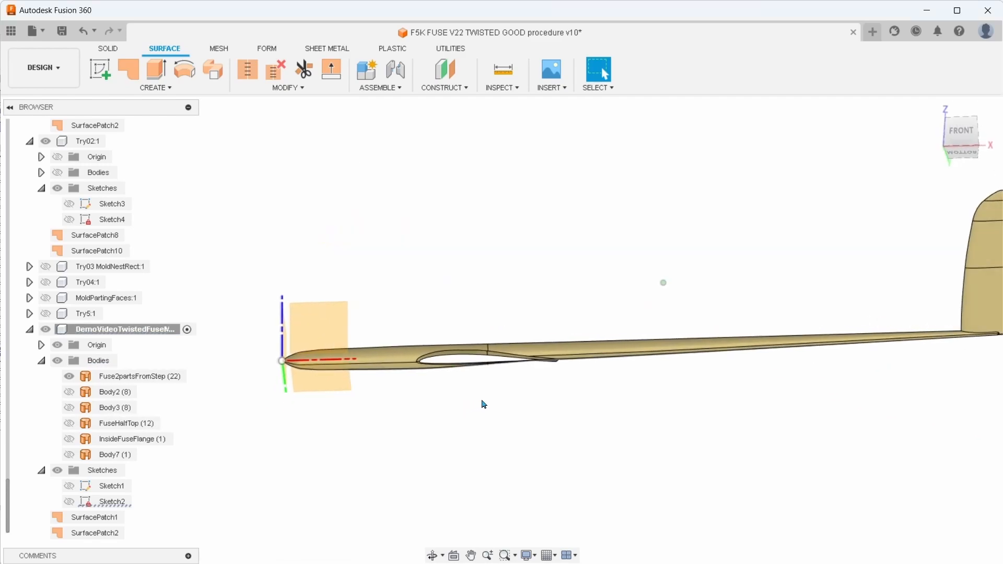
Show Sketch1, the mold outline around the fuselage and tail fin, and examine it from the front
scroll(376, 376, down, 5)
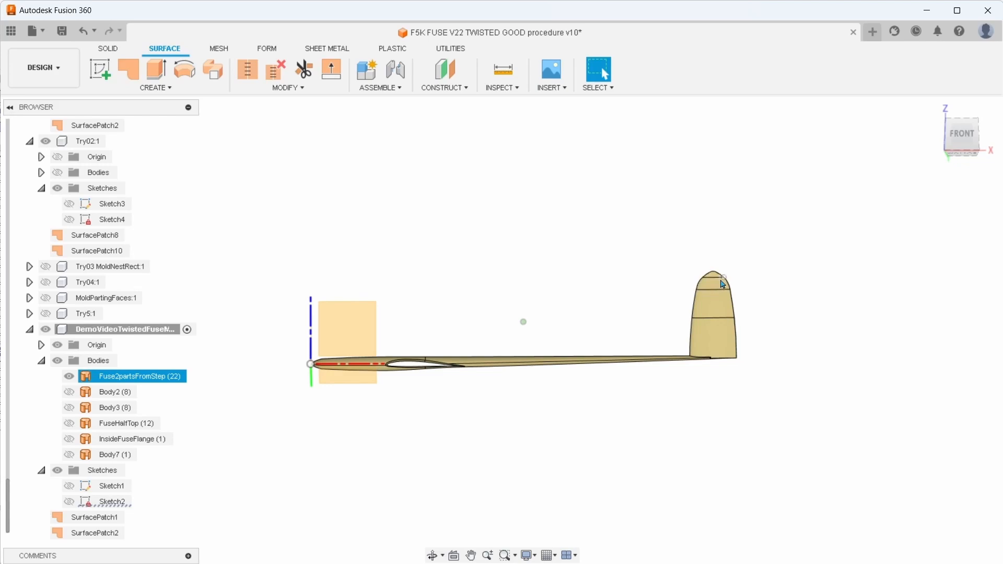
scroll(731, 290, up, 2)
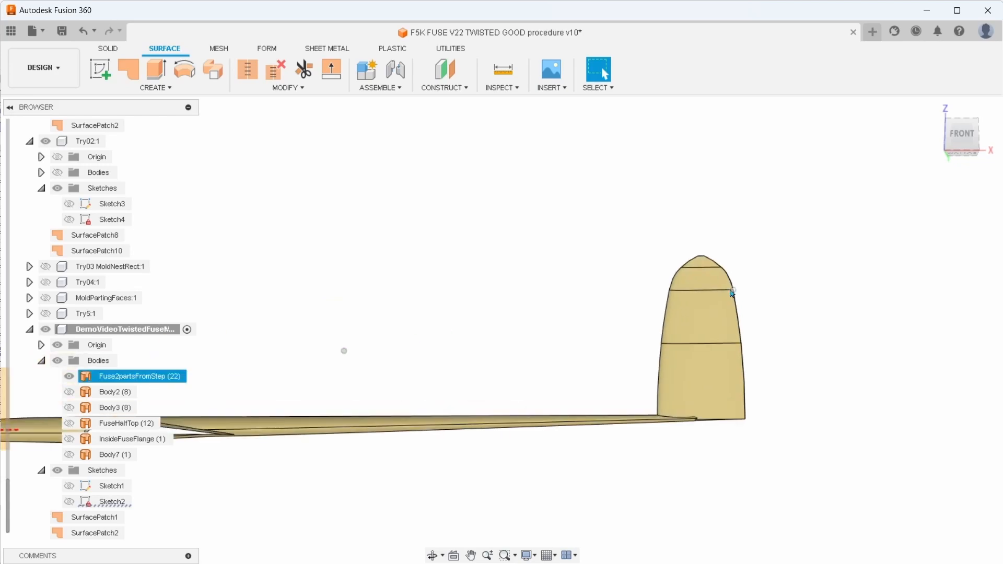
scroll(764, 306, down, 3)
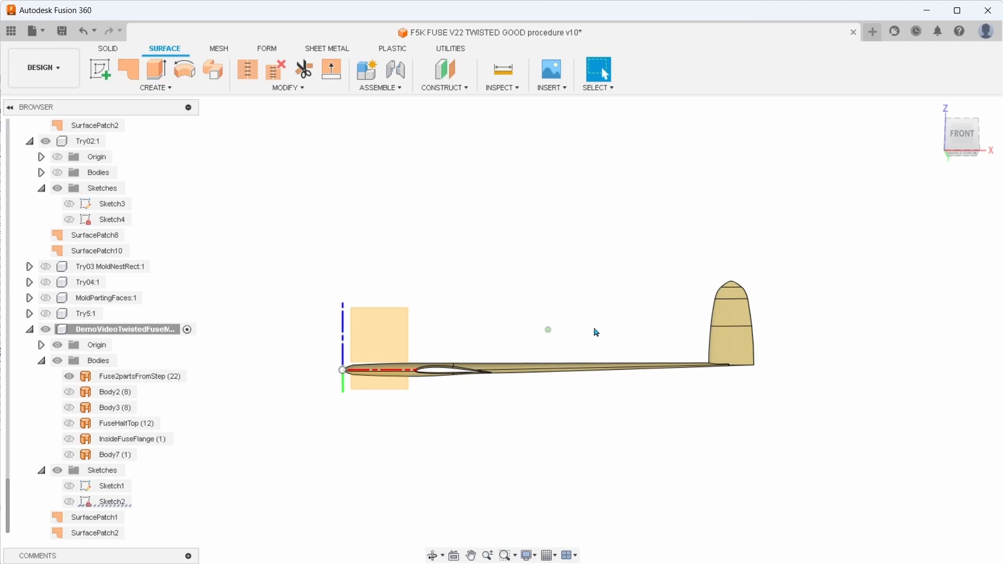
click(68, 486)
scroll(392, 457, up, 4)
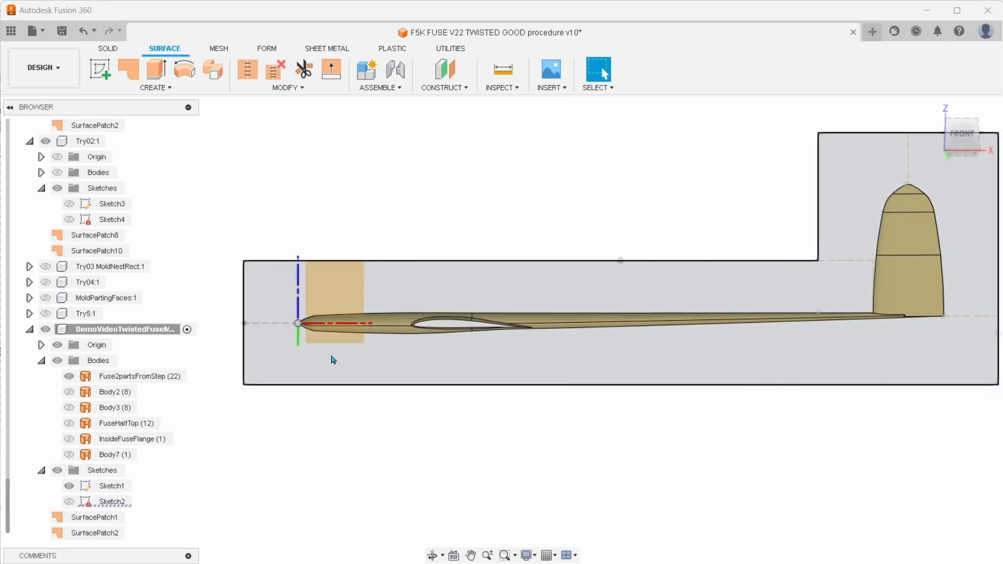
scroll(330, 357, down, 1)
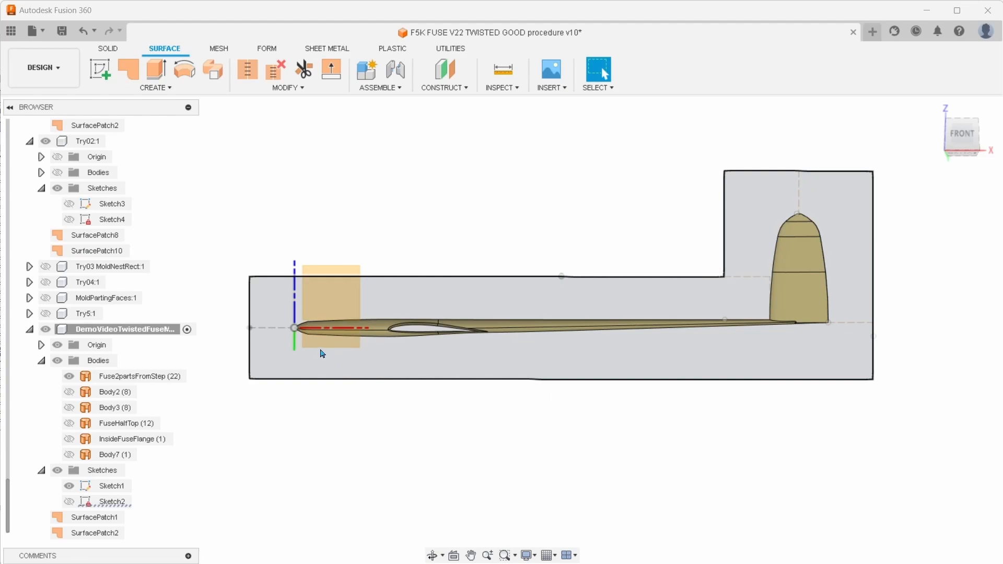
scroll(320, 350, up, 1)
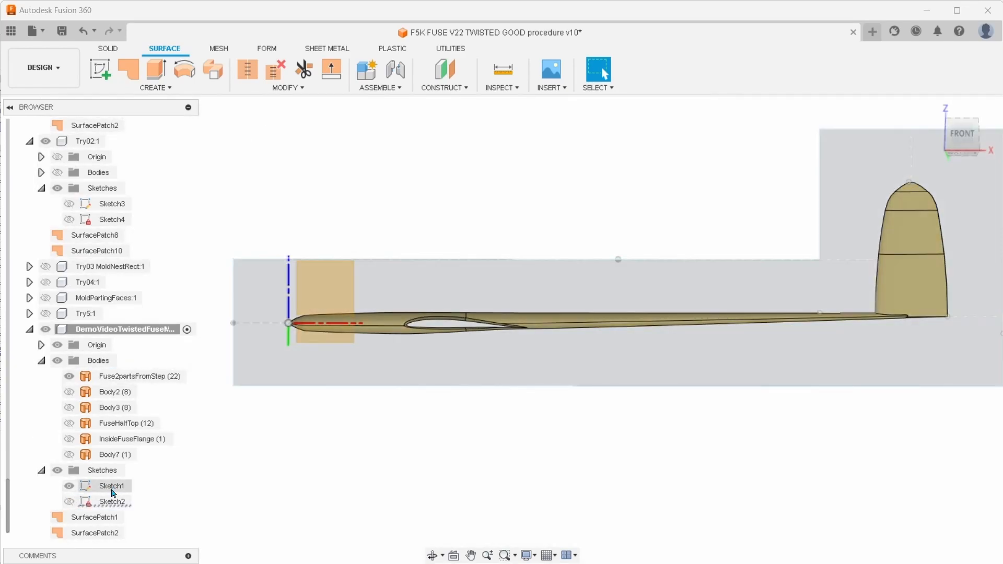
click(113, 493)
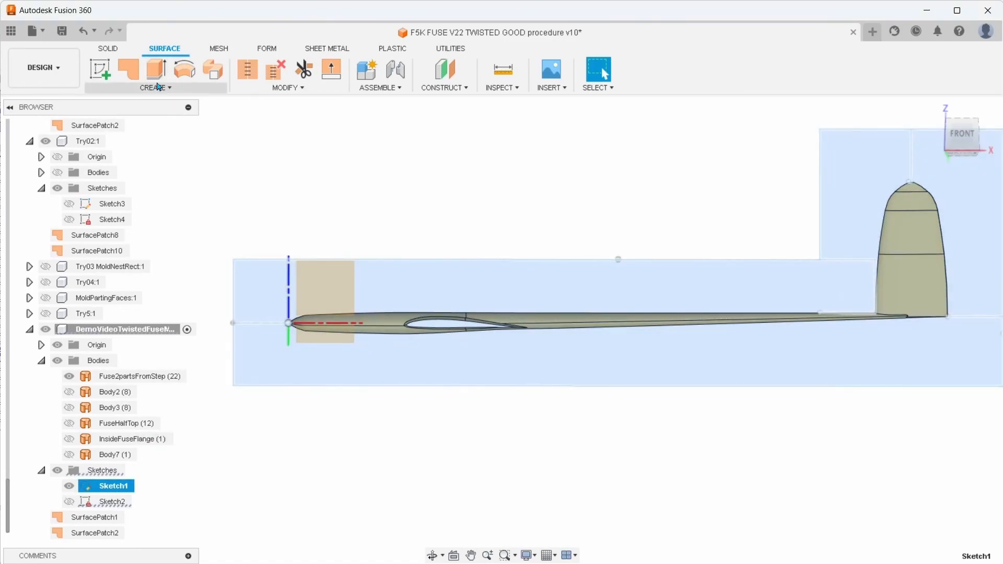
click(108, 49)
click(151, 88)
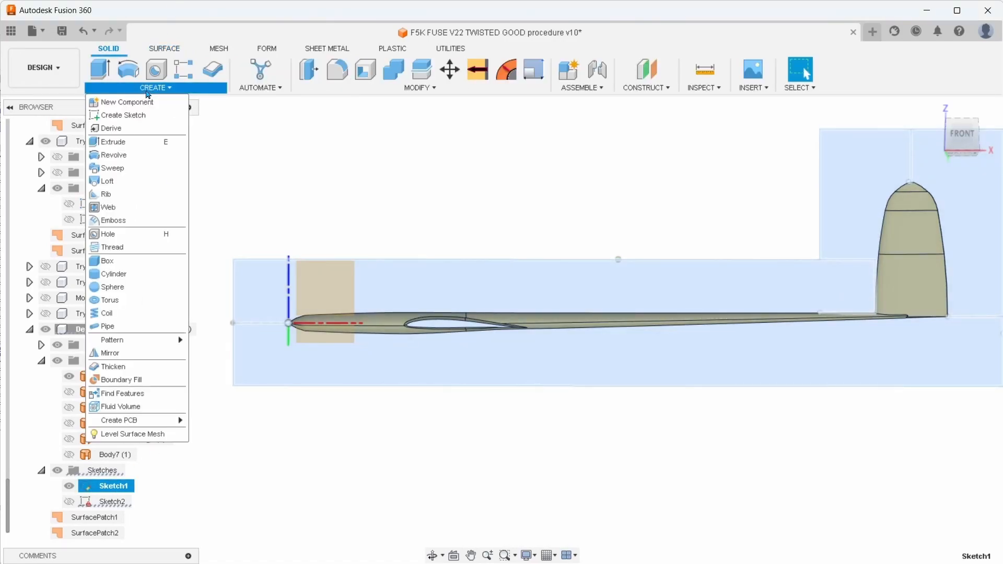
click(246, 202)
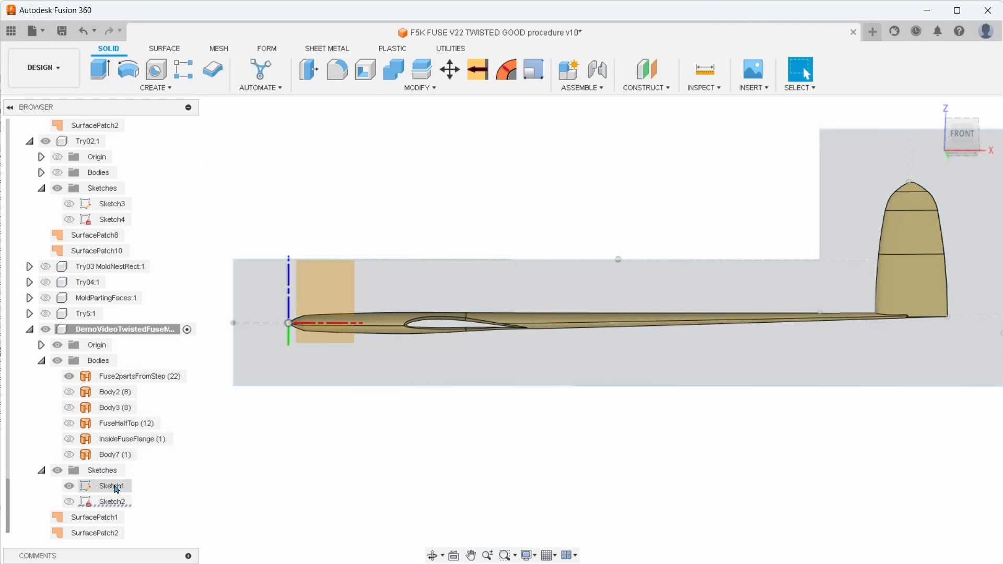
Open Sketch1 for editing and move the Sketch Palette clear of the outline to examine its 85 mm offset dimensions
right_click(117, 489)
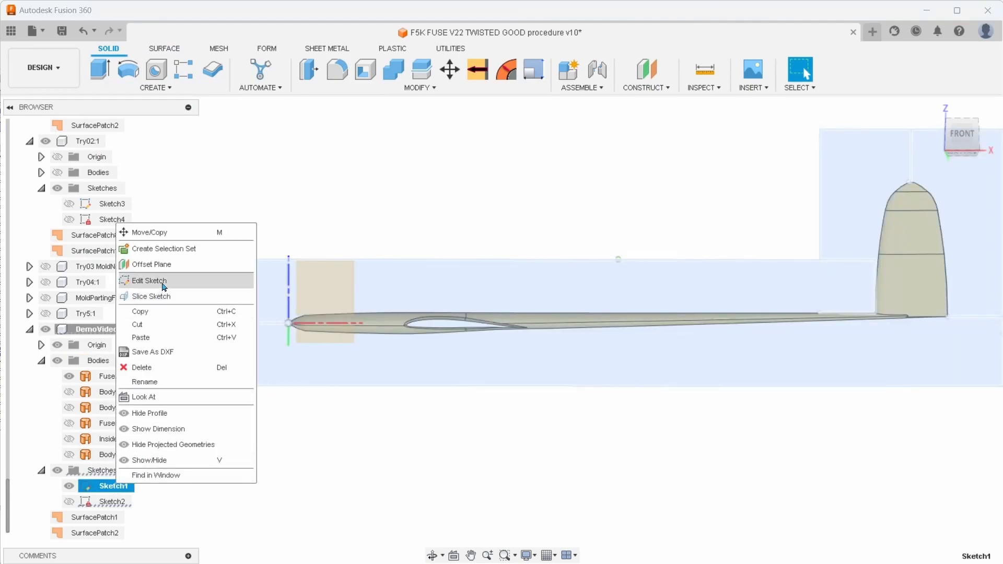
click(163, 282)
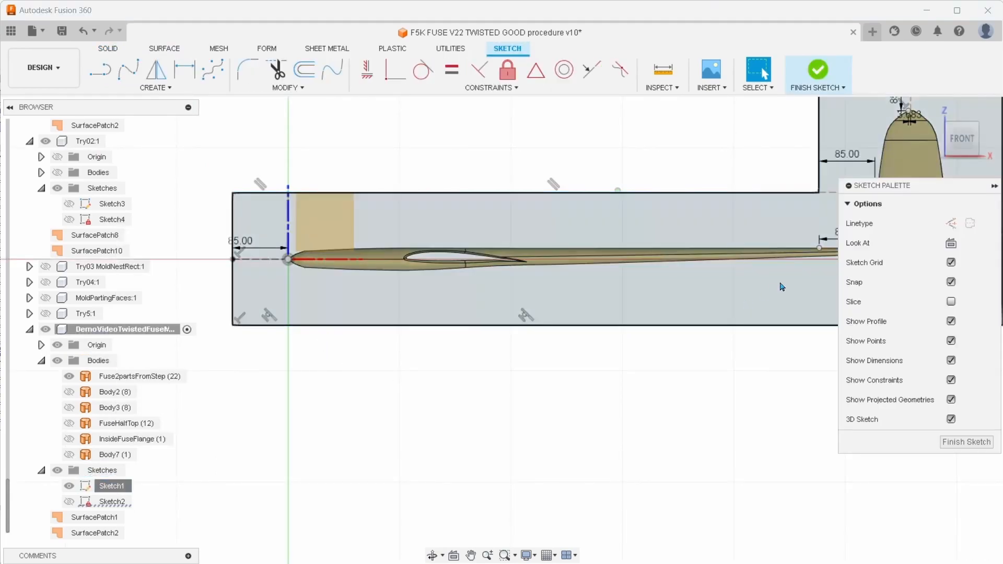
drag(921, 192, 723, 414)
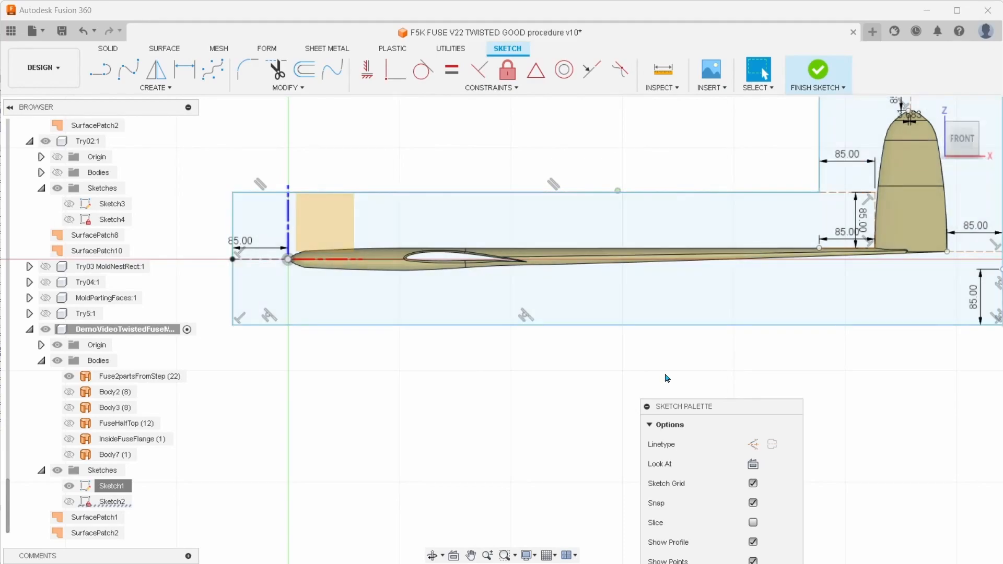
Hide the Sketch1 outline, show Sketch2, the larger rectangle around the fuselage, and move the Sketch Palette clear of it
scroll(577, 372, down, 2)
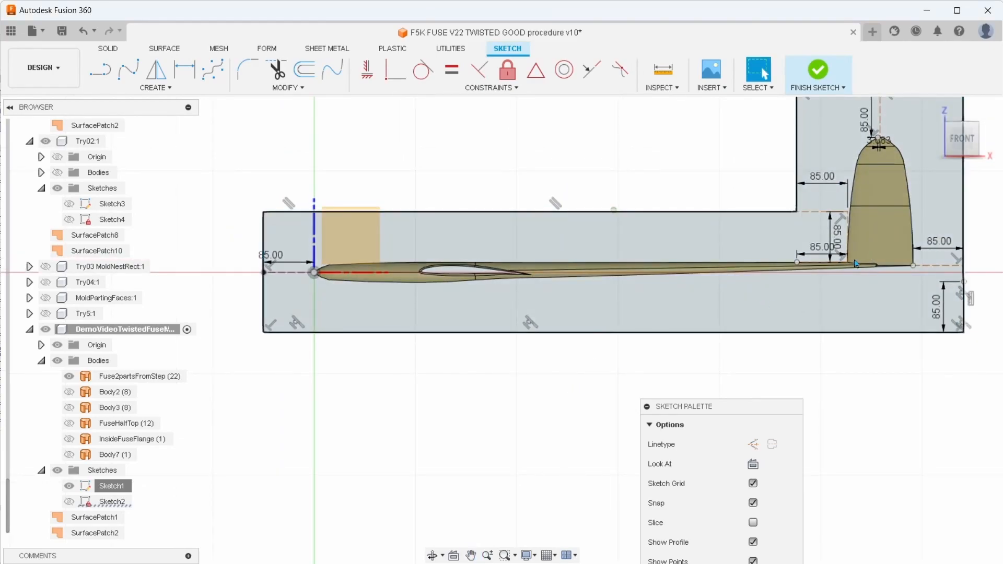
scroll(822, 439, up, 2)
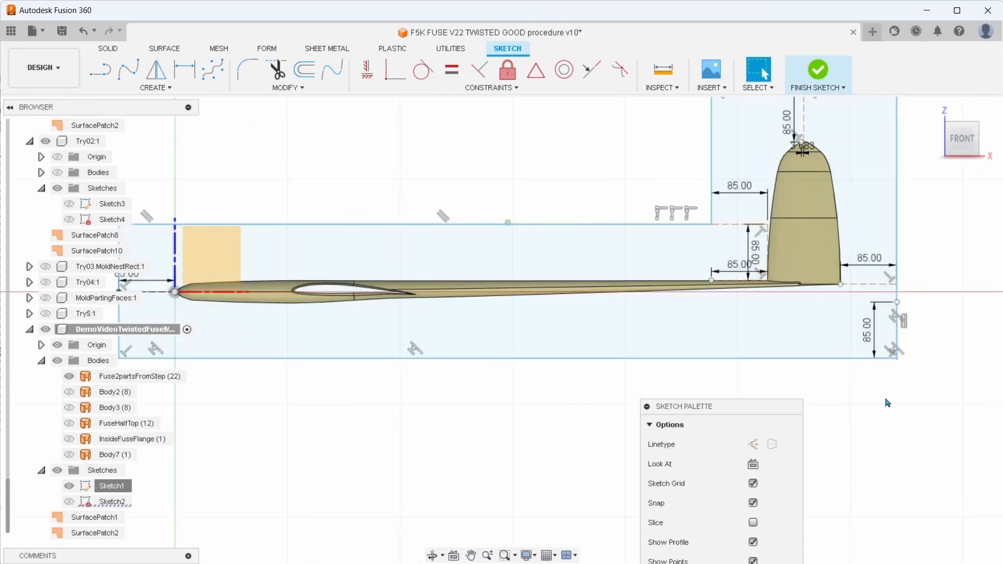
middle_drag(841, 390, 848, 408)
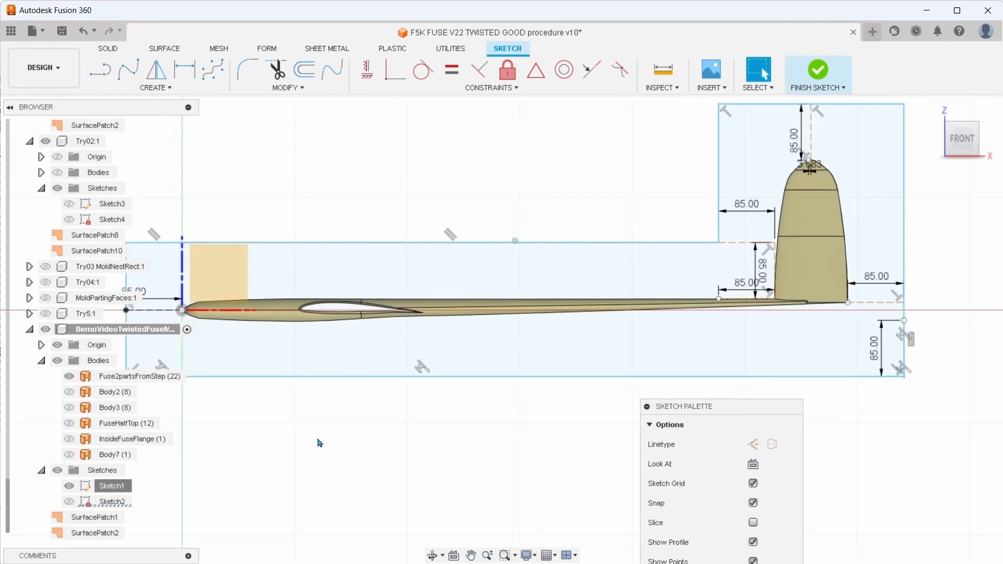
click(67, 485)
click(70, 502)
scroll(501, 424, down, 3)
mouse_move(750, 409)
mouse_down()
mouse_move(913, 421)
mouse_move(943, 445)
mouse_up()
middle_drag(575, 539, 629, 430)
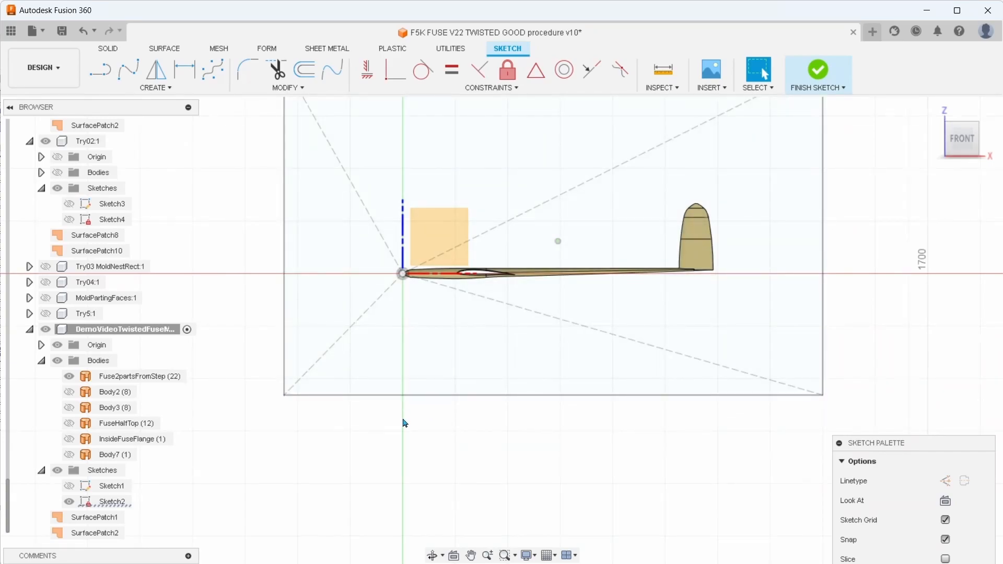
shift+middle_drag(402, 419, 411, 365)
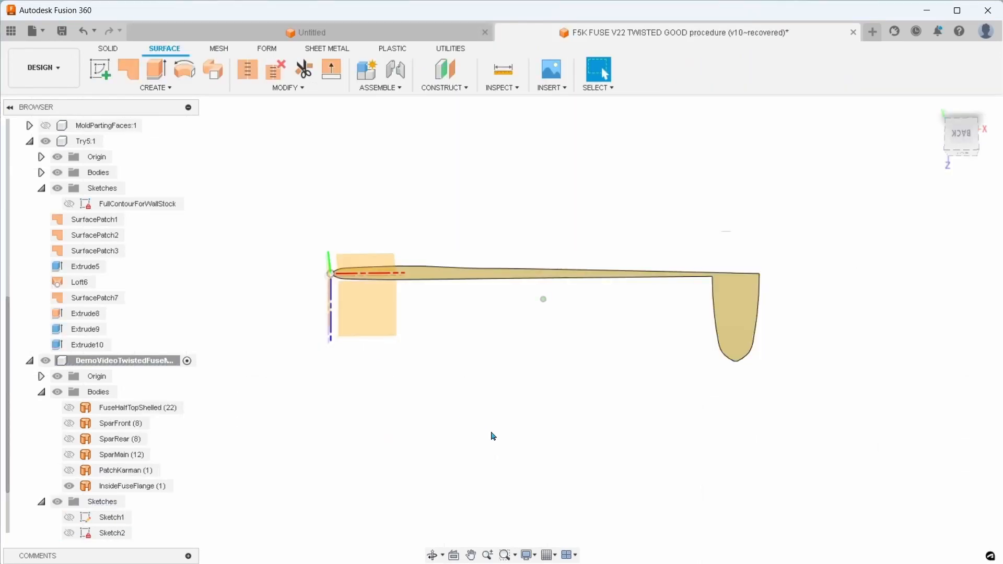
key(s)
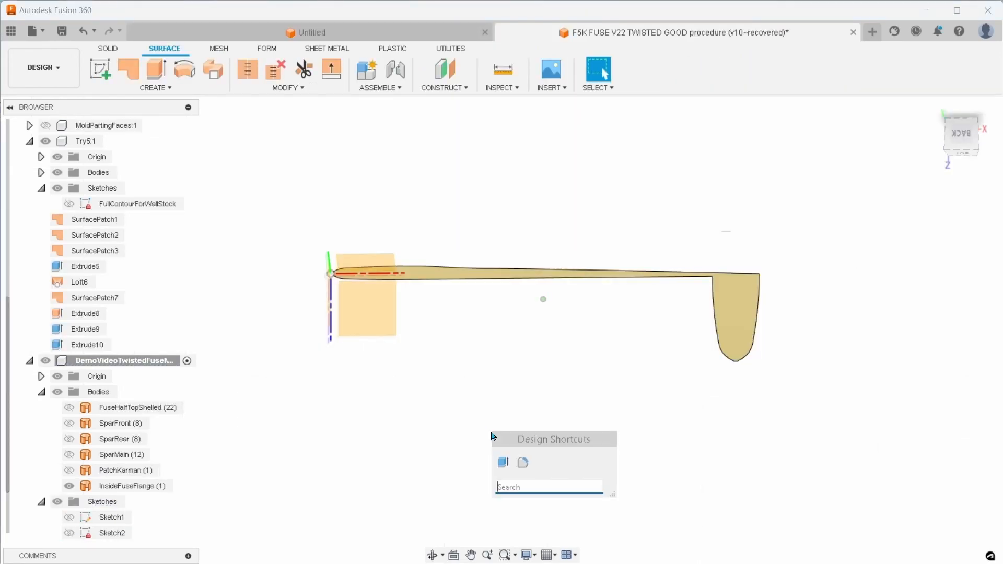
text(lof)
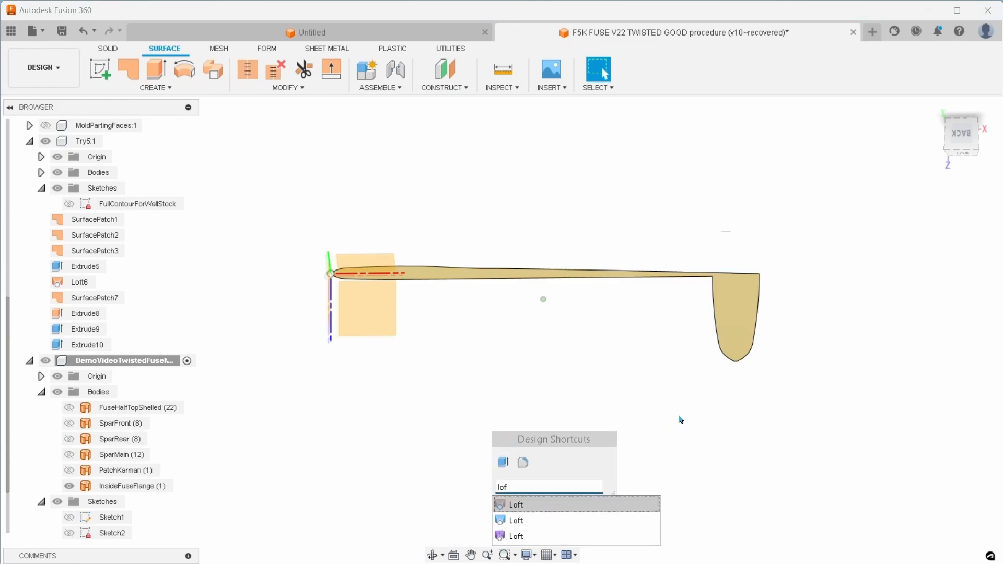
key(Escape)
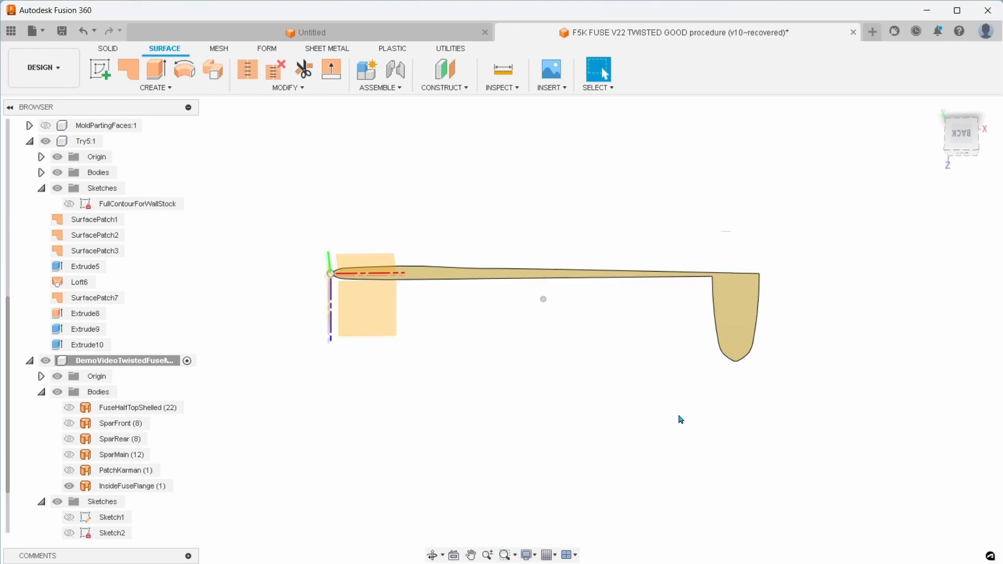
click(109, 48)
click(156, 88)
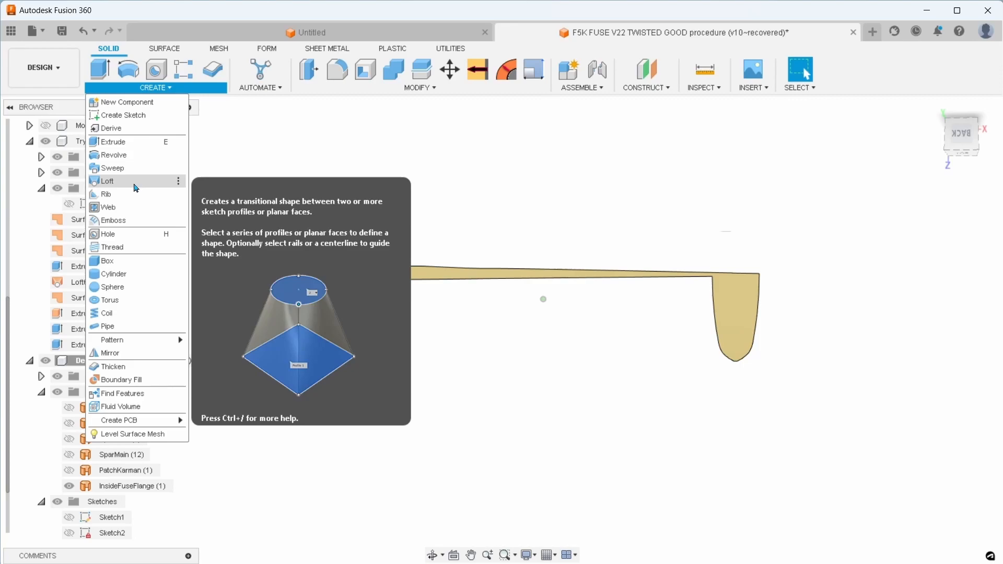
click(165, 49)
click(155, 87)
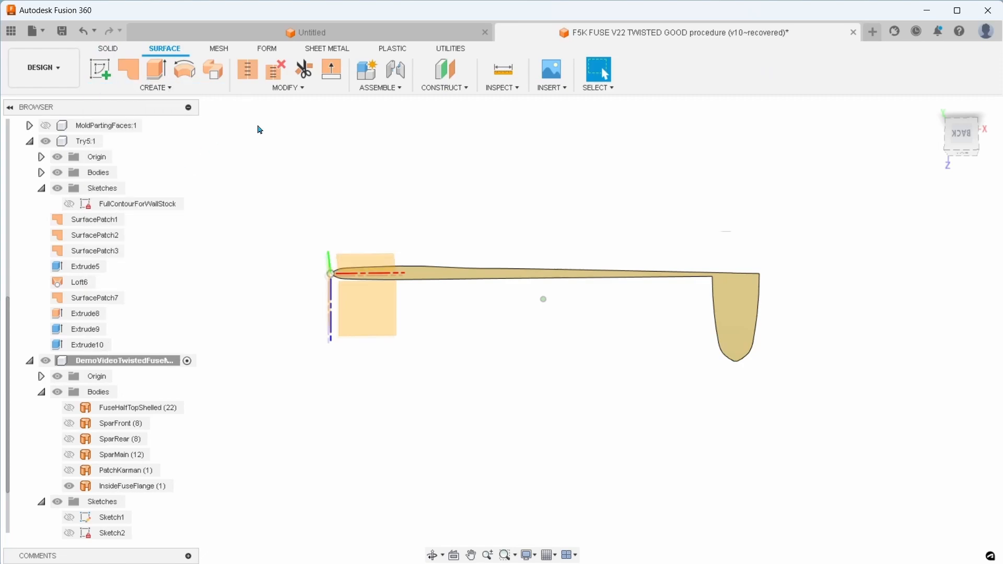
Start a Form Loft and place its dialog clear of the fuselage
click(270, 52)
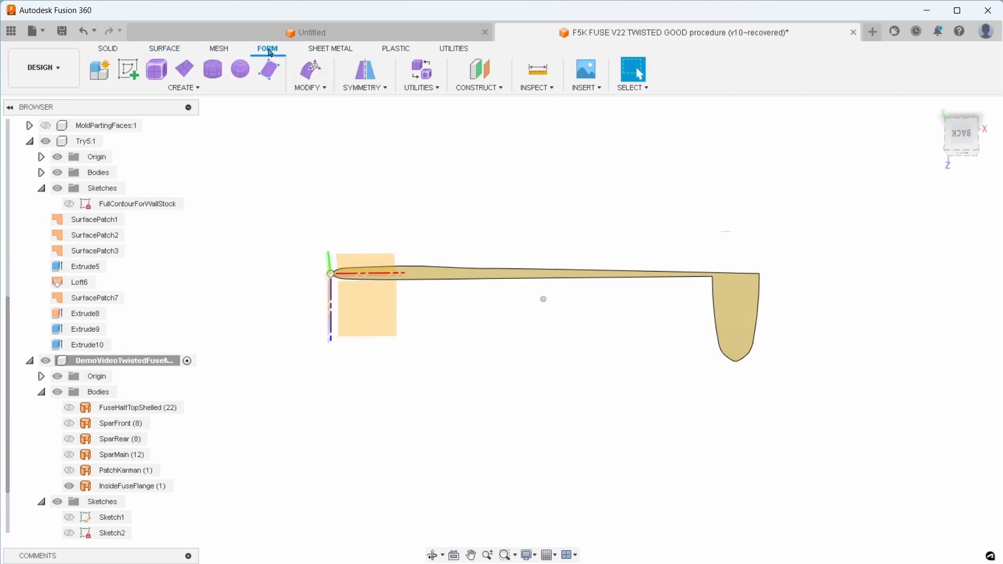
click(196, 90)
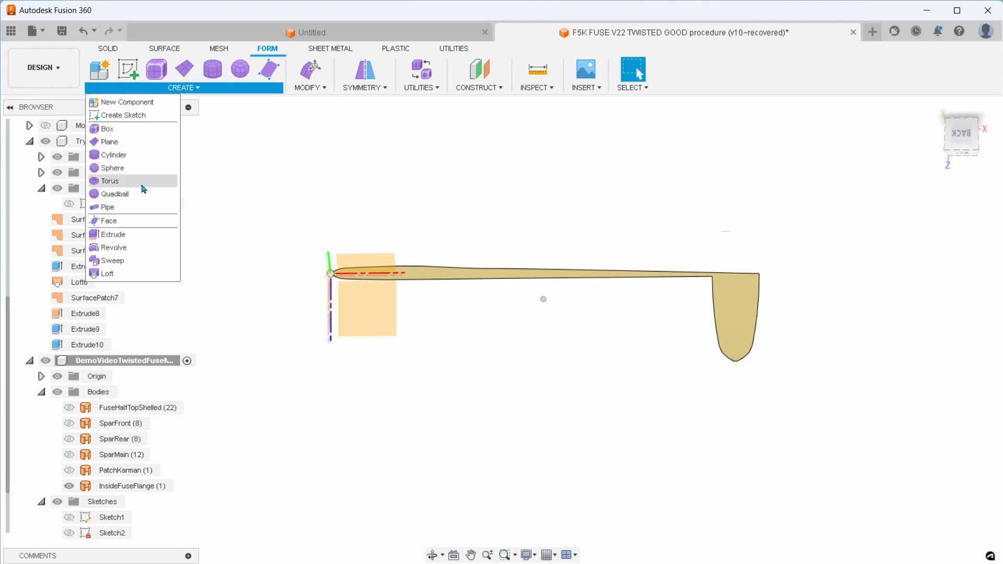
click(131, 275)
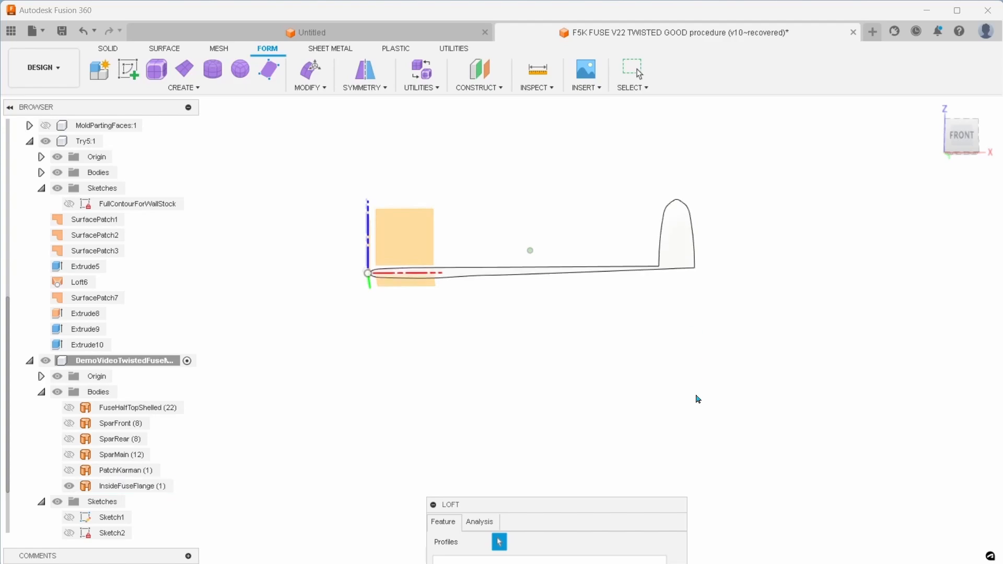
drag(632, 505, 919, 326)
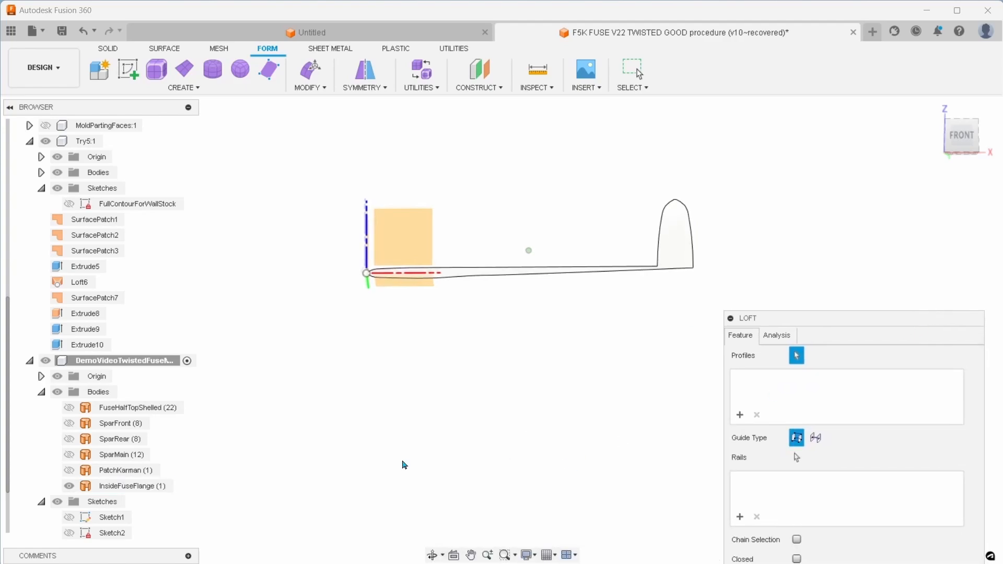
Toggle the visibility of InsideFuseFlange and FuseHalfTopShelled to compare them, leaving only InsideFuseFlange shown
click(74, 490)
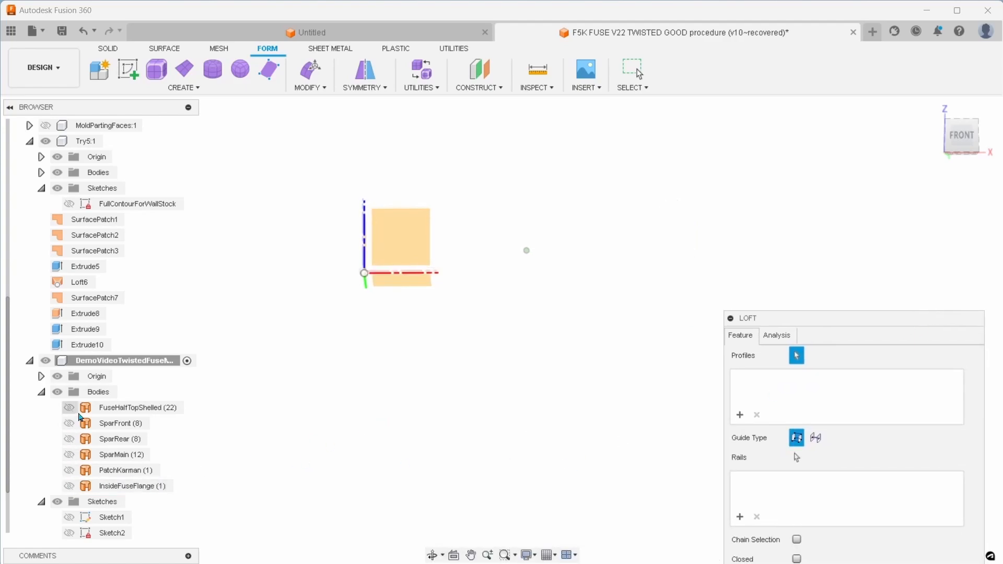
click(69, 412)
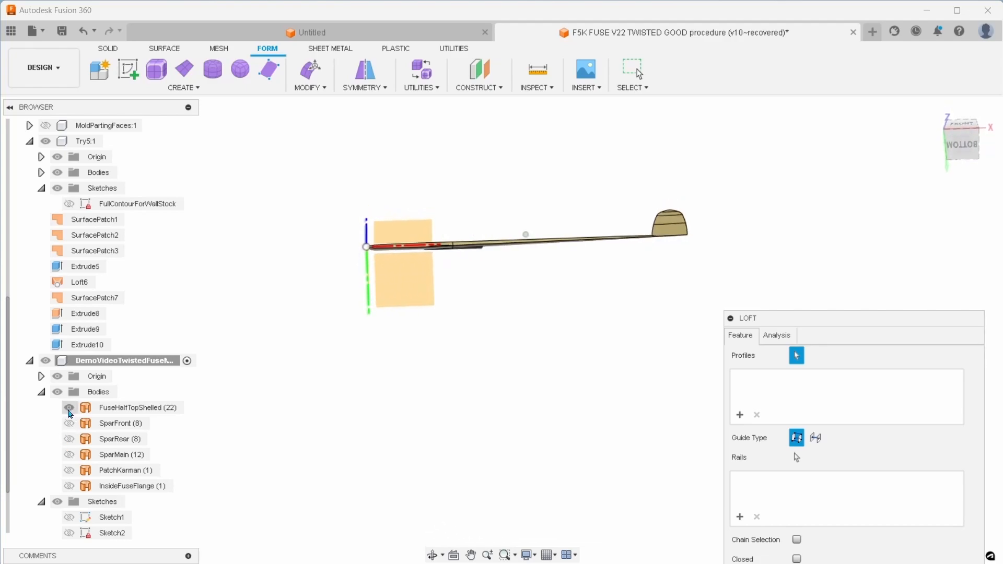
click(69, 411)
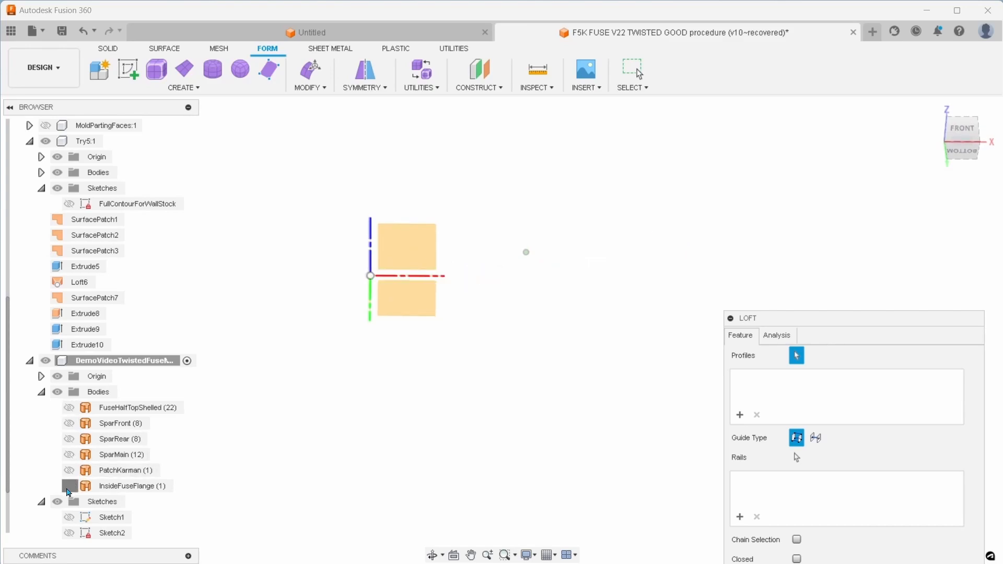
click(69, 486)
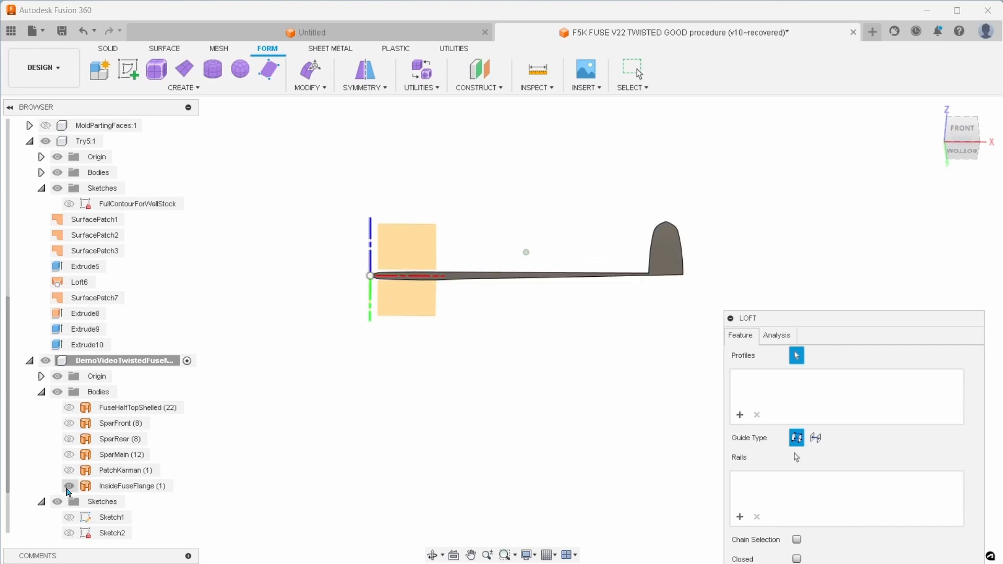
click(71, 409)
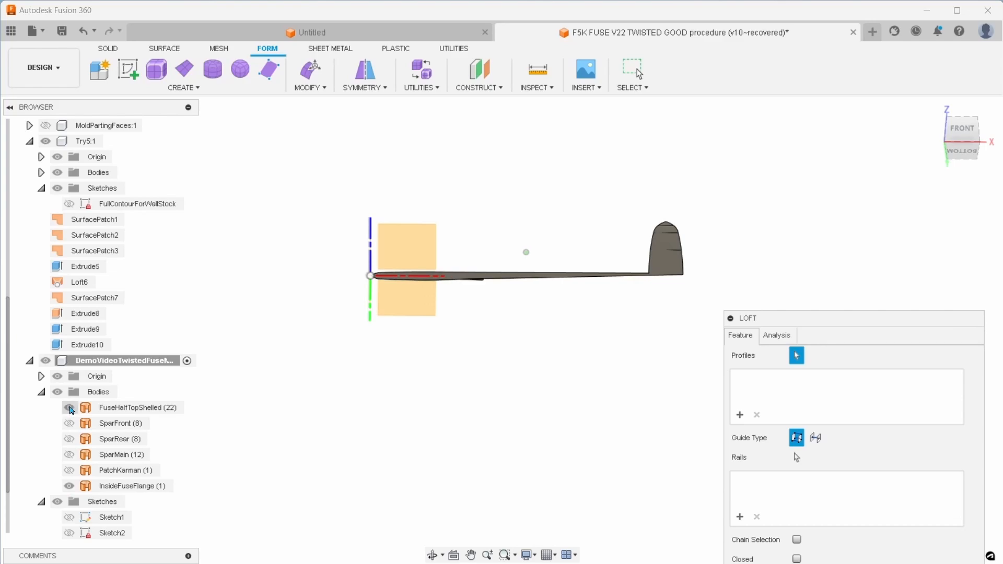
click(70, 409)
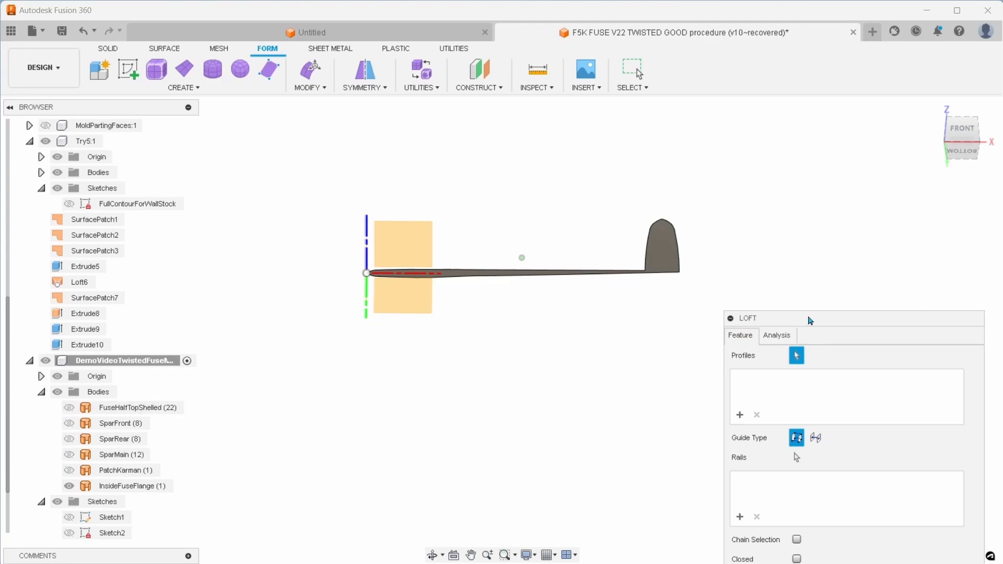
Select the InsideFuseFlange face as the first loft profile, then show Sketch2 and select its rectangle as the second
drag(808, 318, 827, 178)
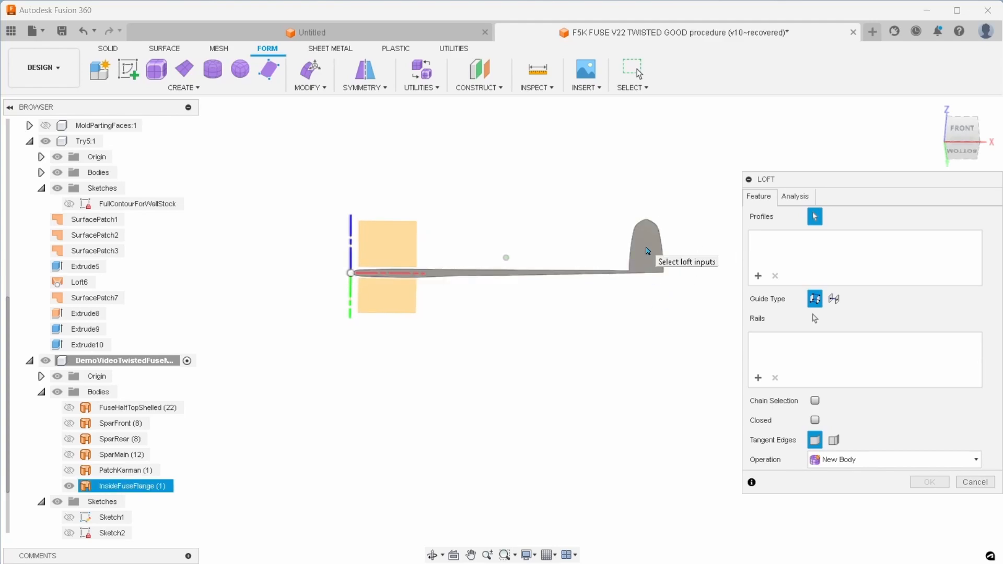
click(648, 251)
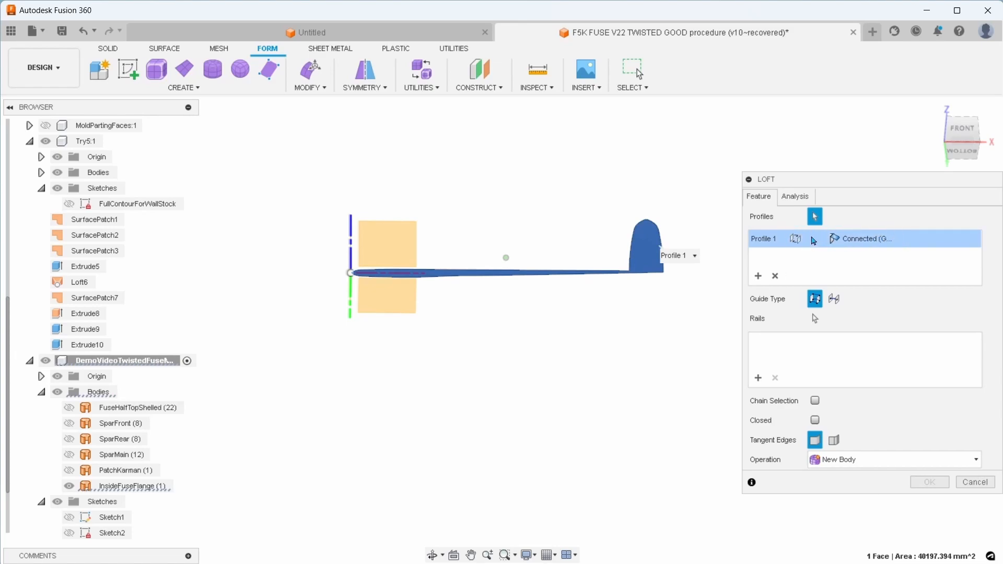
scroll(133, 478, down, 1)
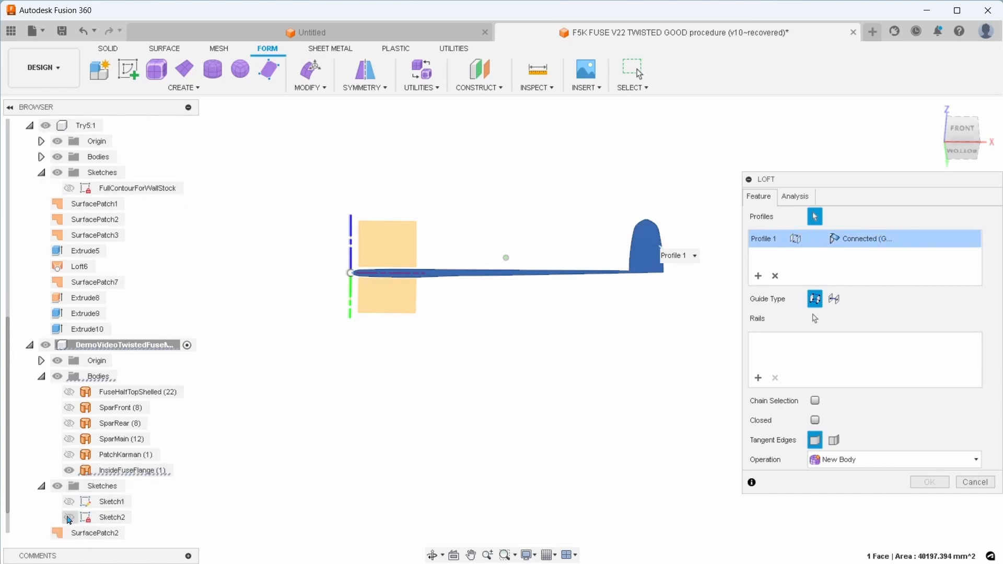
click(69, 517)
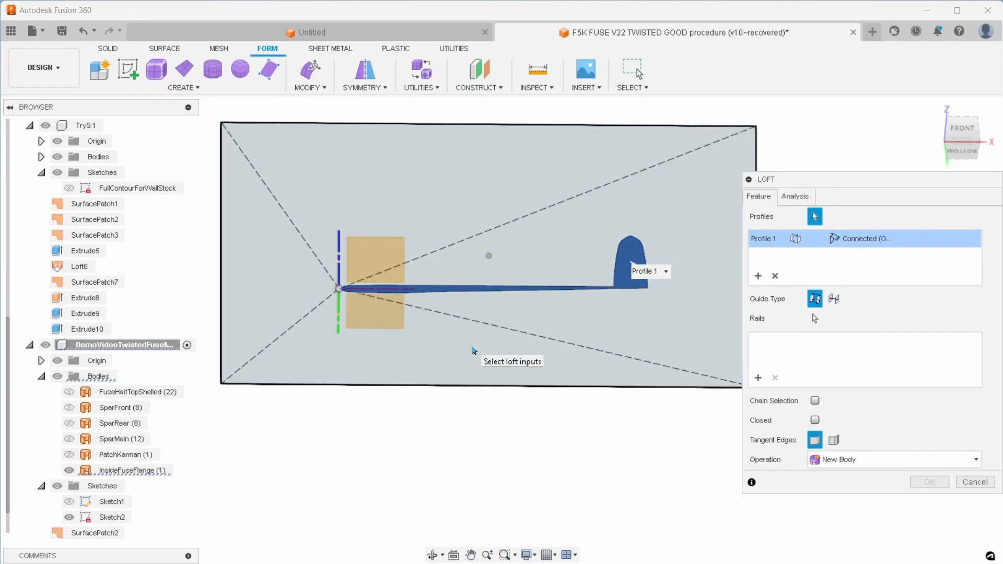
click(474, 350)
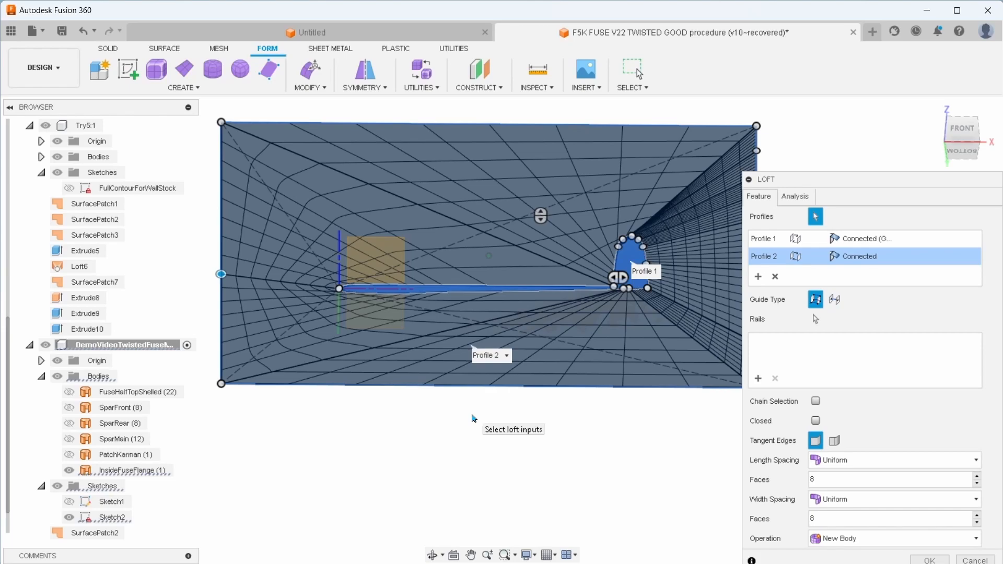
Try 12 faces for both the length and width spacing of the loft, with its dialog moved clear of the preview
mouse_move(885, 181)
mouse_down()
mouse_move(912, 248)
mouse_move(911, 177)
mouse_up()
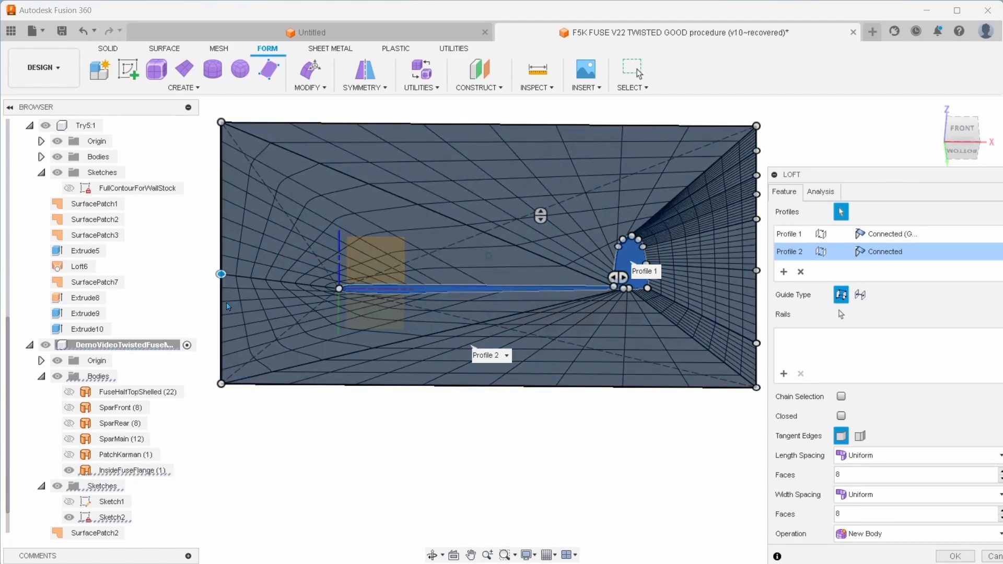
drag(881, 176, 885, 118)
click(818, 418)
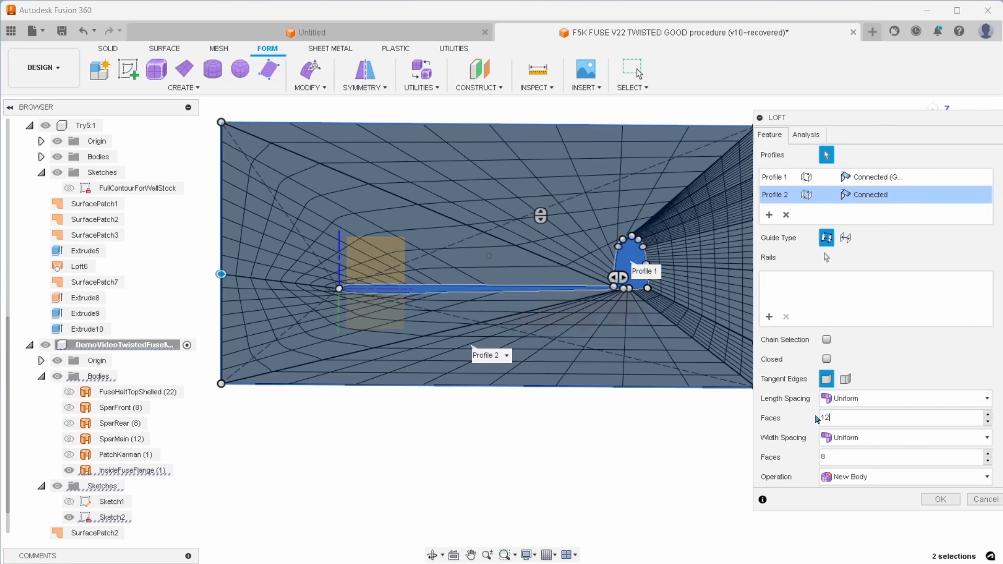
text(12)
click(816, 458)
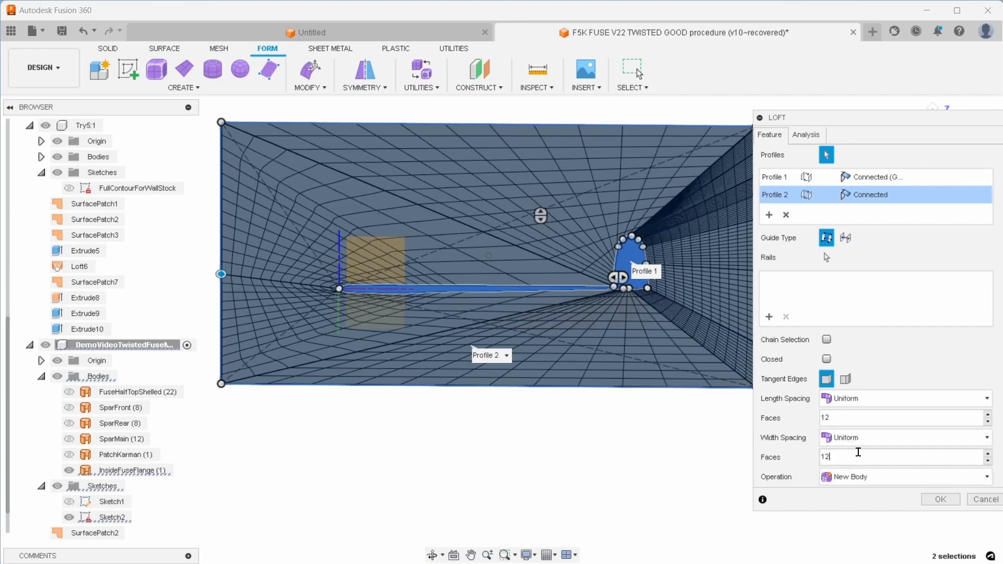
Set the loft's length and width faces to 8 each, keeping Uniform spacing
click(817, 419)
text(8)
click(835, 456)
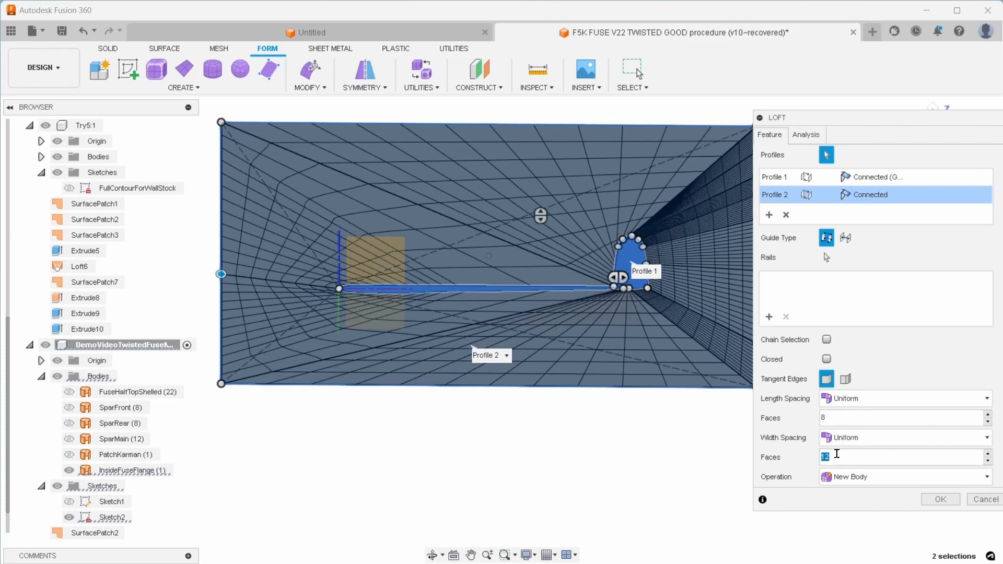
text(8)
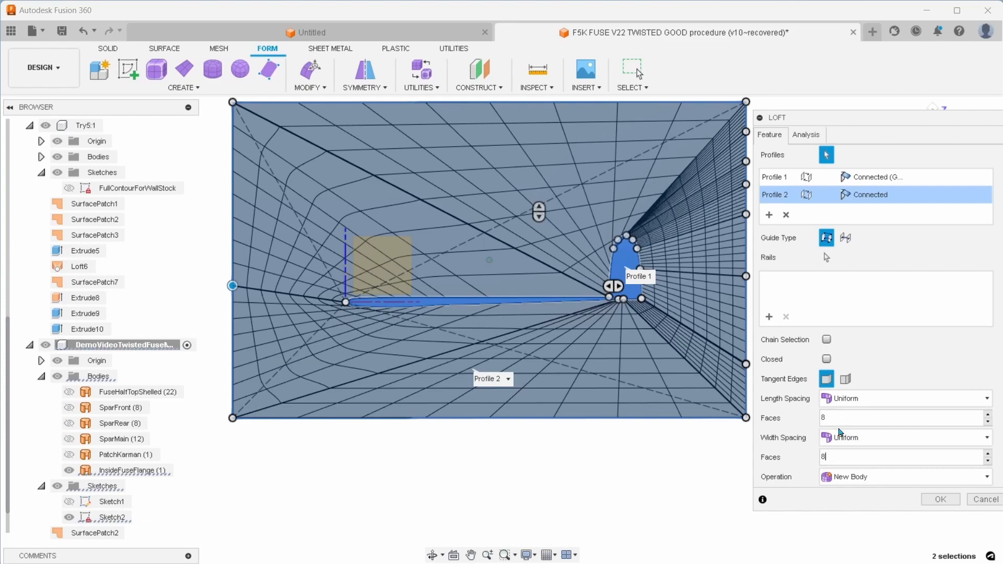
key(shift+Tab)
key(shift+Tab)
Level the rectangle's left-edge loft point with the flange's narrow tip and slide its lower-left corner point along the bottom edge beneath the pod
drag(871, 124, 903, 275)
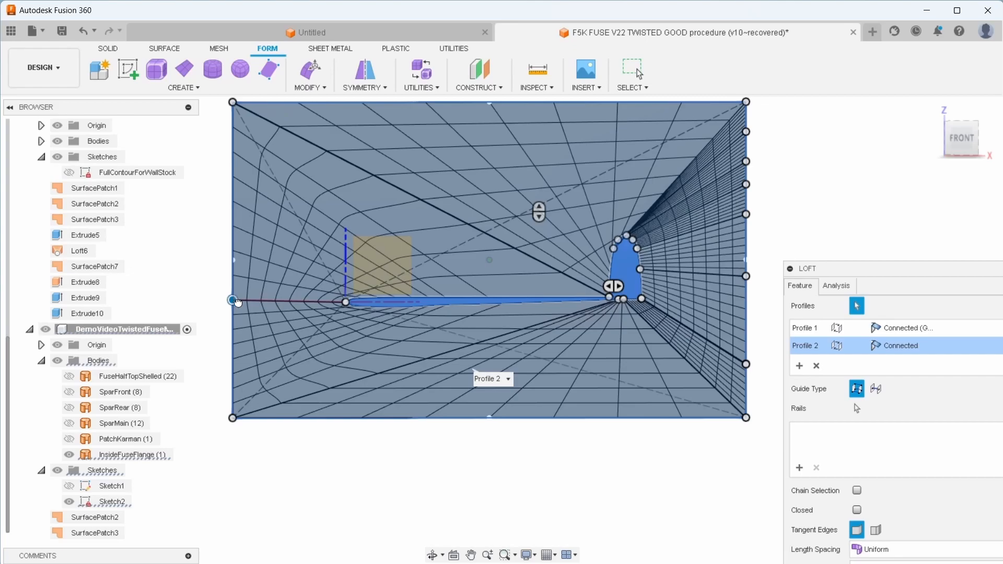
click(233, 301)
scroll(618, 308, up, 5)
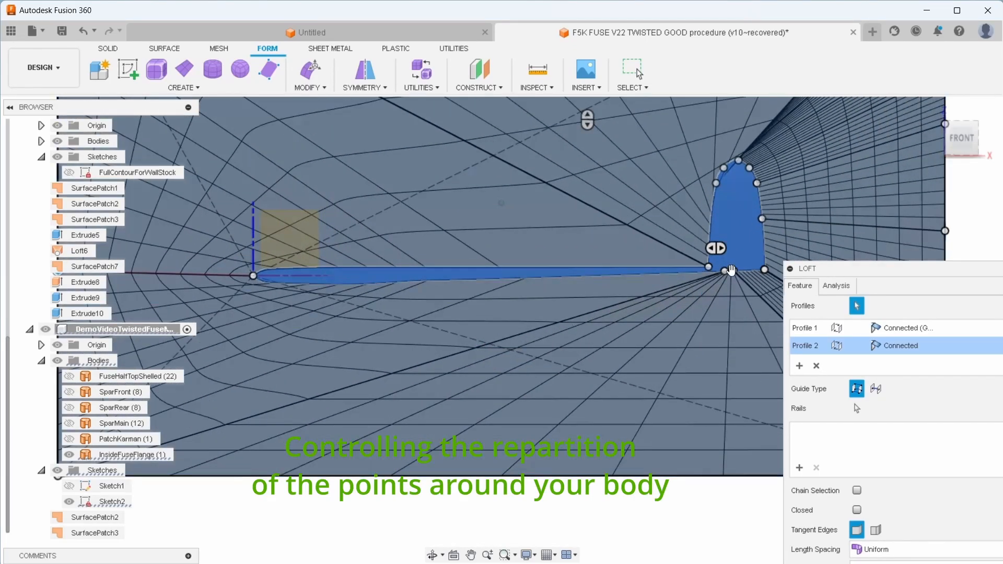
scroll(732, 272, up, 3)
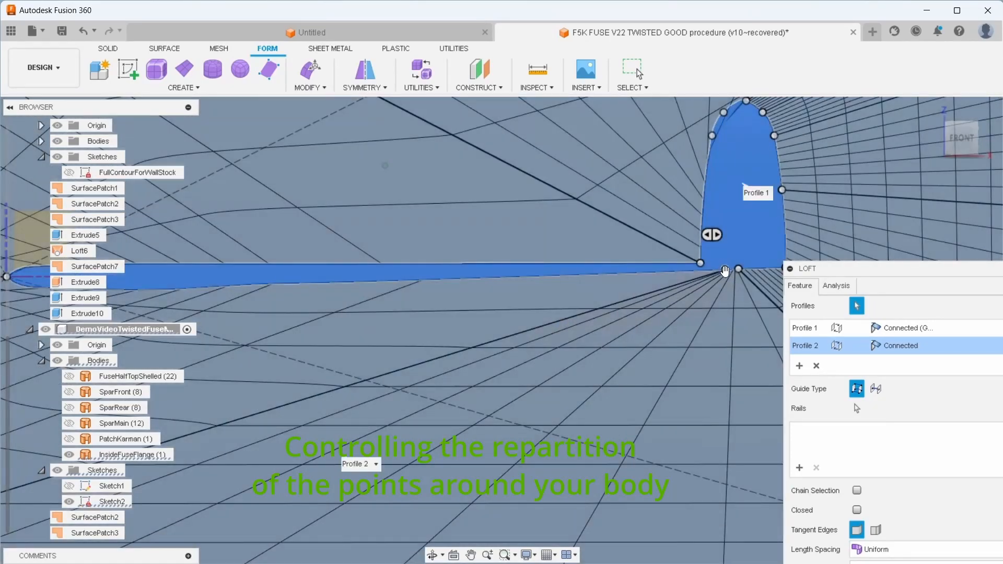
scroll(725, 269, down, 5)
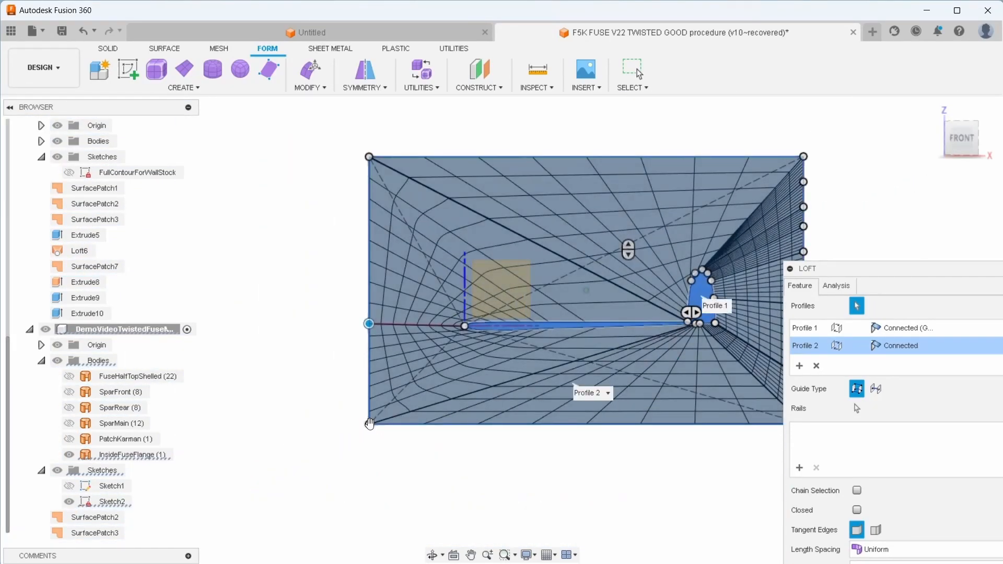
middle_drag(459, 478, 346, 439)
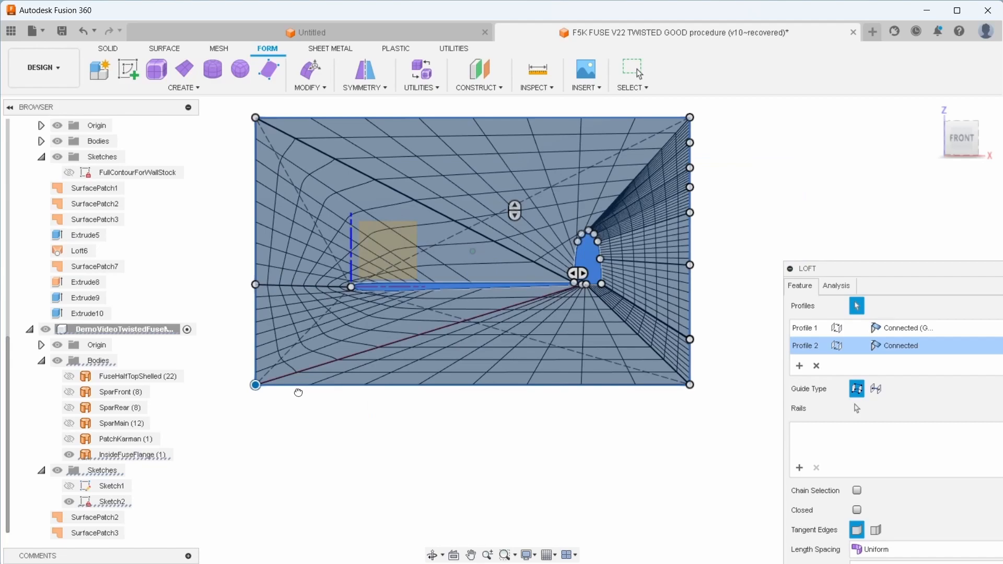
drag(423, 388, 568, 387)
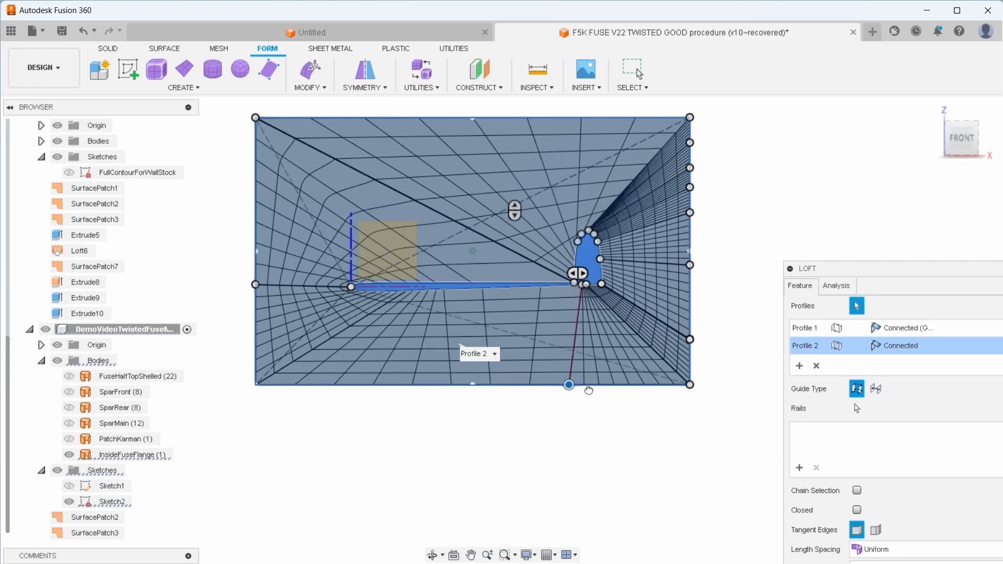
Slide the rectangle's lower-right corner point beneath the pod's lower corner and level the right-edge point with the matching point on the pod's side
scroll(601, 402, up, 3)
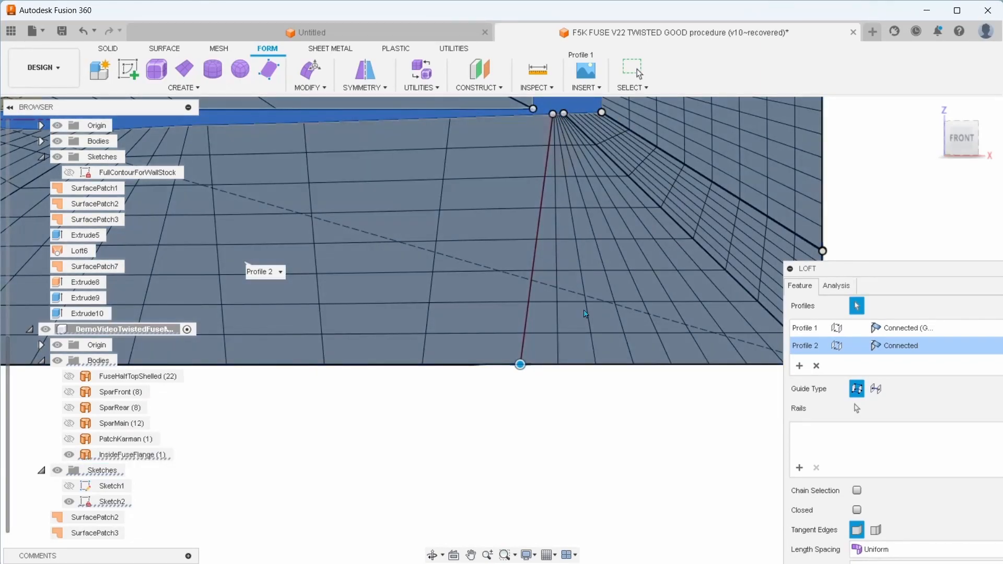
scroll(564, 396, down, 4)
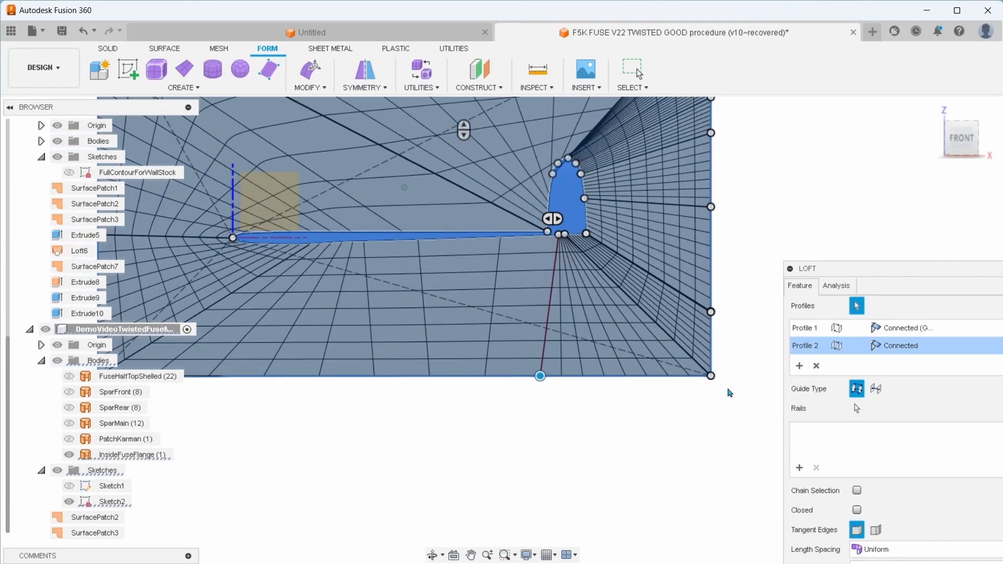
drag(711, 376, 587, 376)
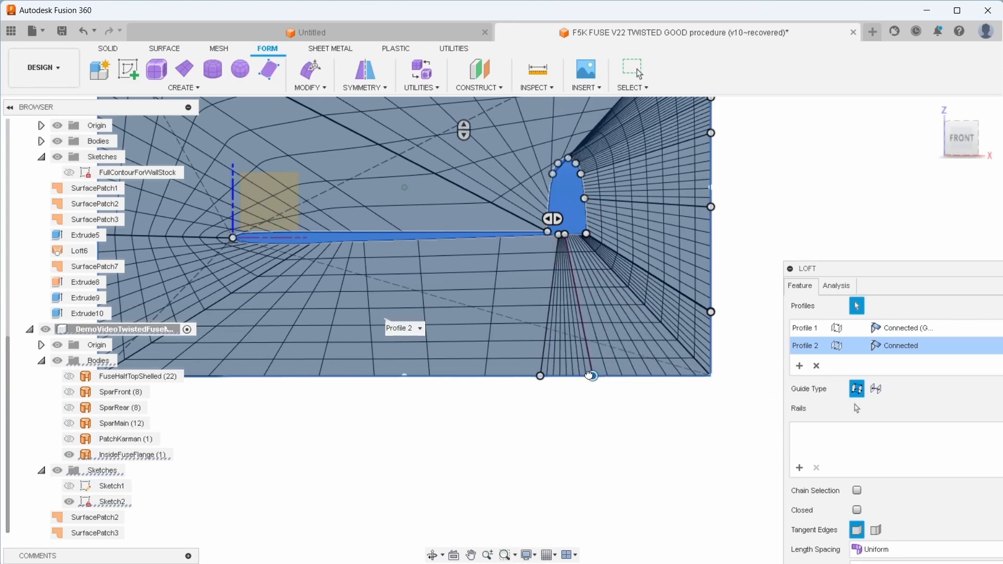
middle_drag(759, 269, 653, 437)
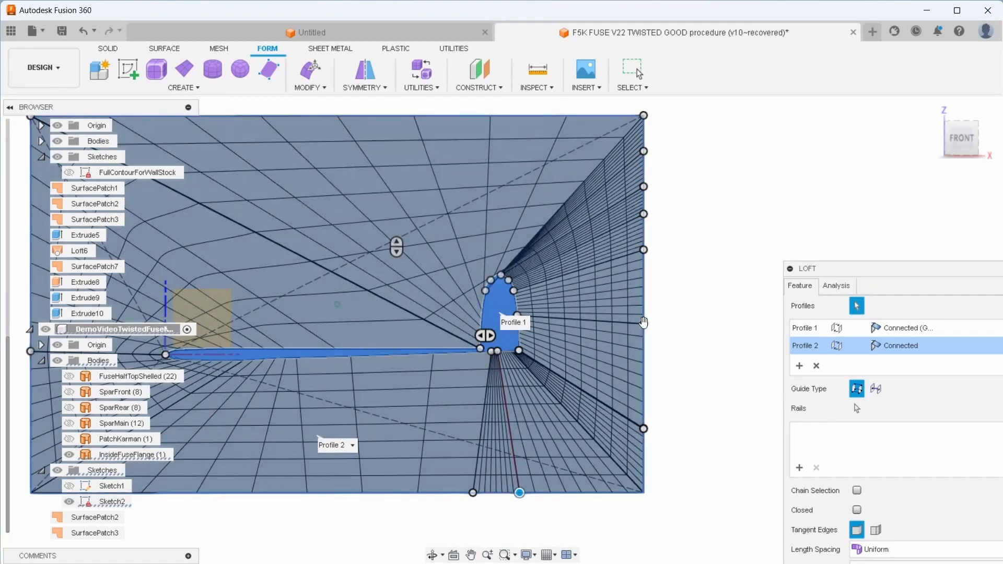
click(643, 319)
drag(644, 317, 644, 315)
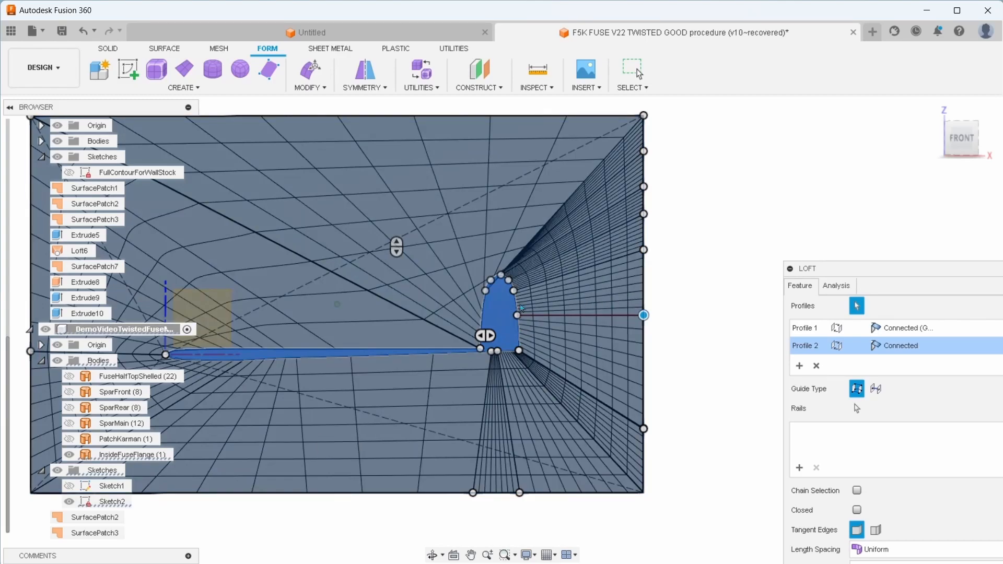
Examine how the loft's mapping points and mesh lines radiate from the pod outline to the rectangle
middle_drag(489, 286, 601, 285)
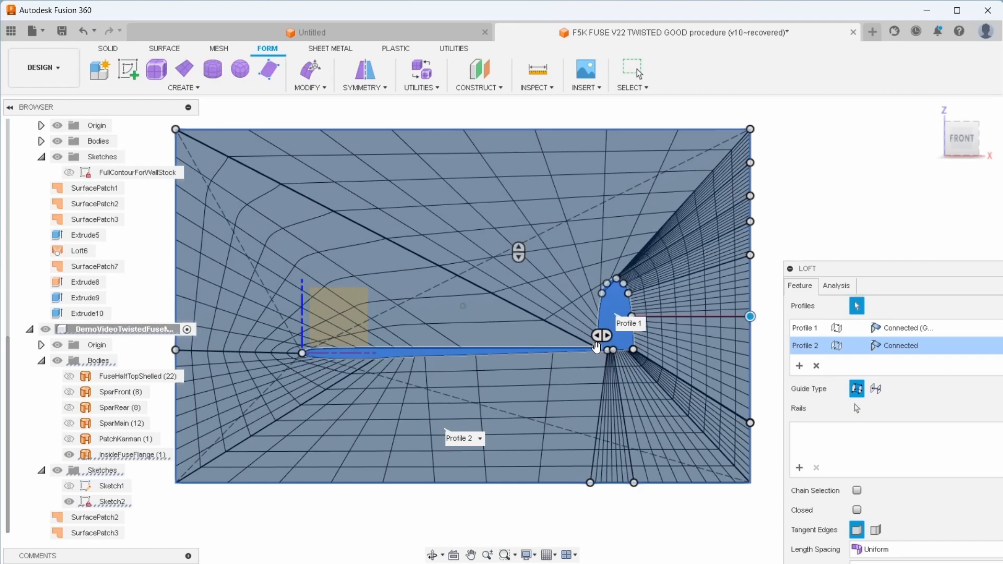
middle_drag(521, 315, 550, 321)
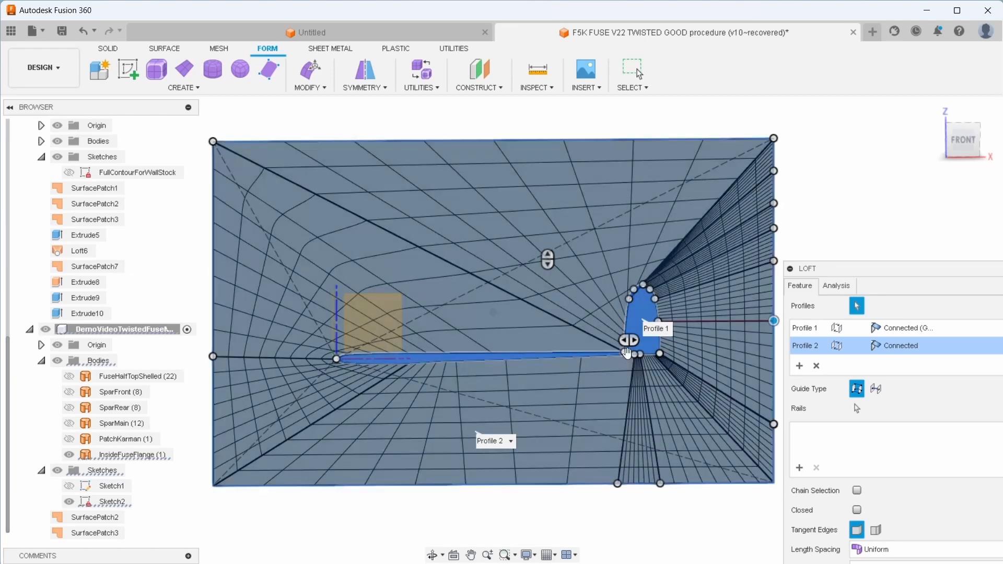
scroll(624, 352, up, 5)
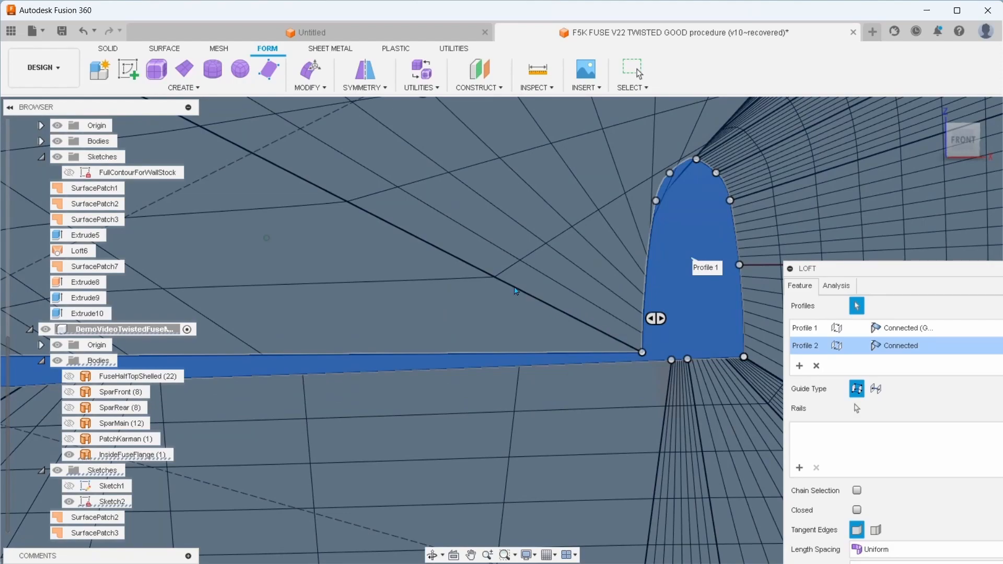
scroll(569, 260, down, 1)
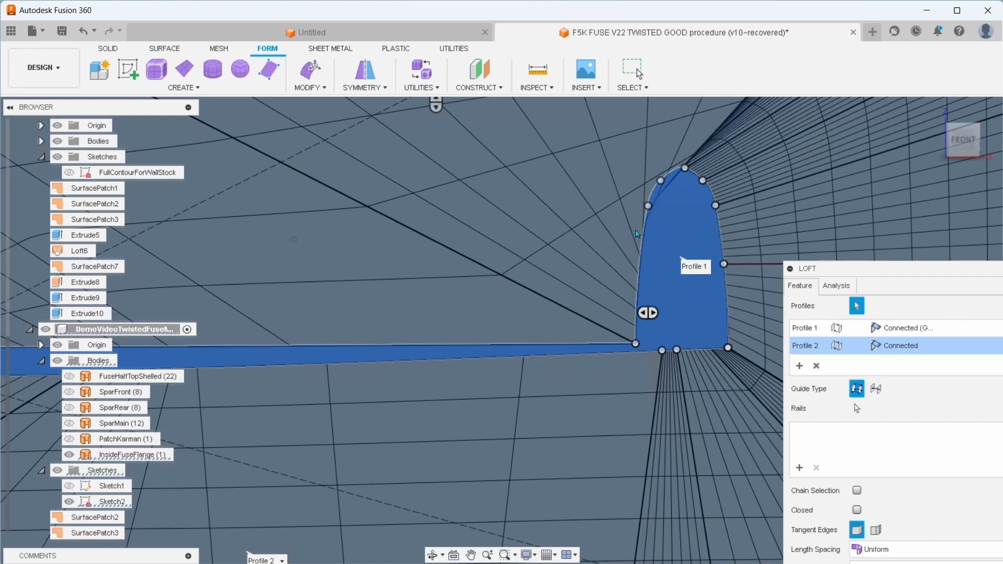
scroll(641, 221, down, 1)
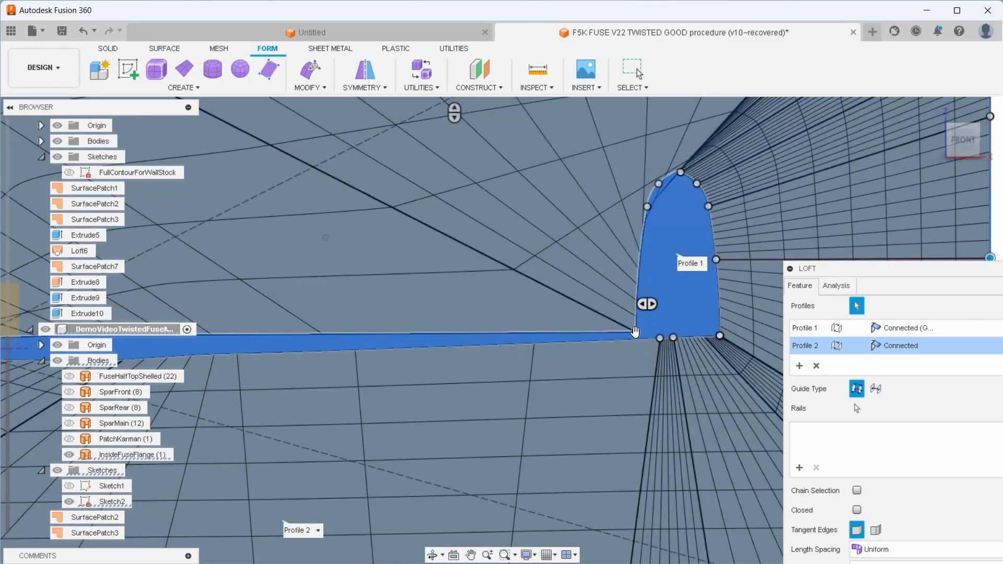
scroll(635, 331, down, 1)
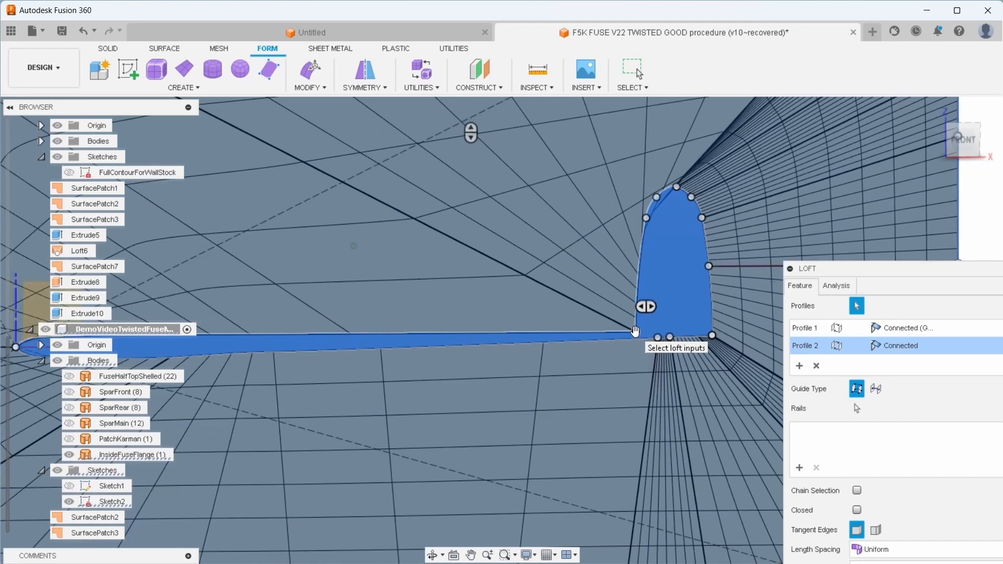
scroll(636, 332, down, 3)
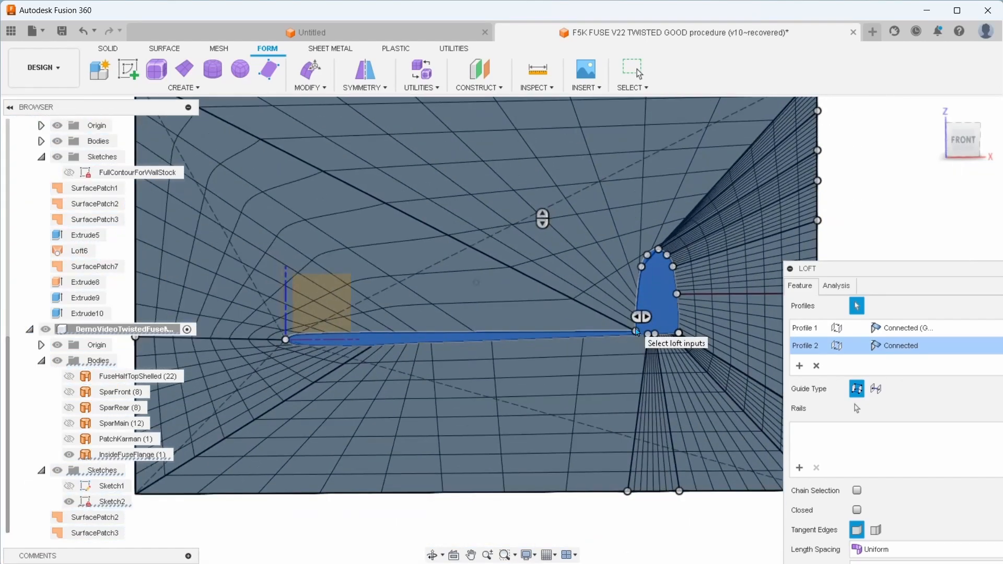
scroll(636, 347, down, 2)
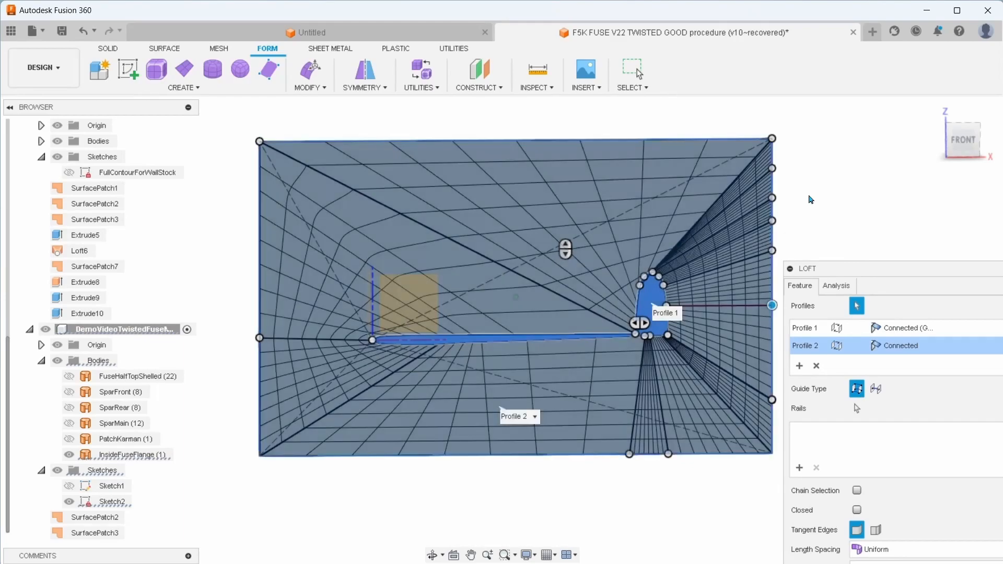
Spread the rectangle's upper-right corner point and the two right-edge points below it along the top edge, with the last directly above the pod's peak
scroll(808, 179, up, 2)
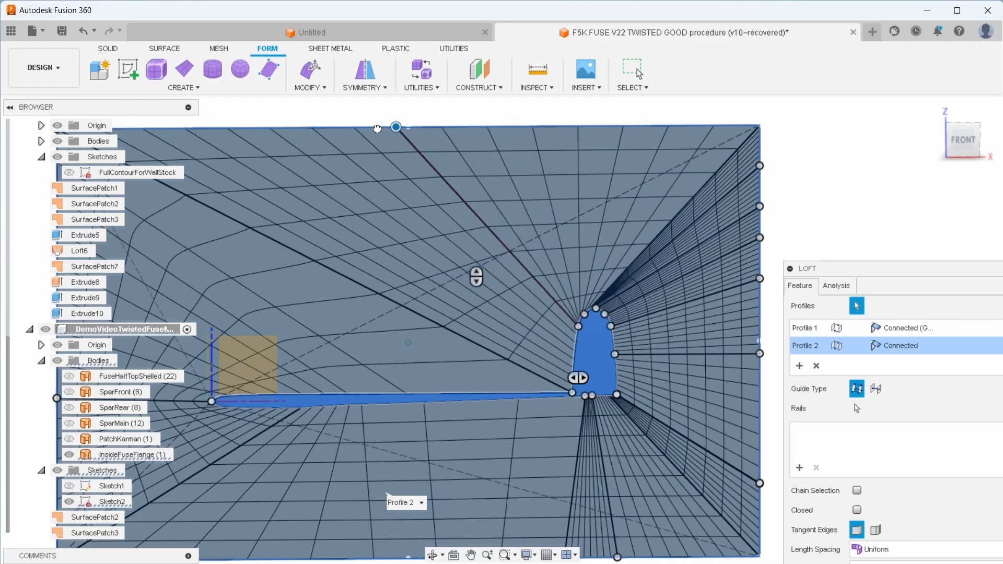
click(338, 128)
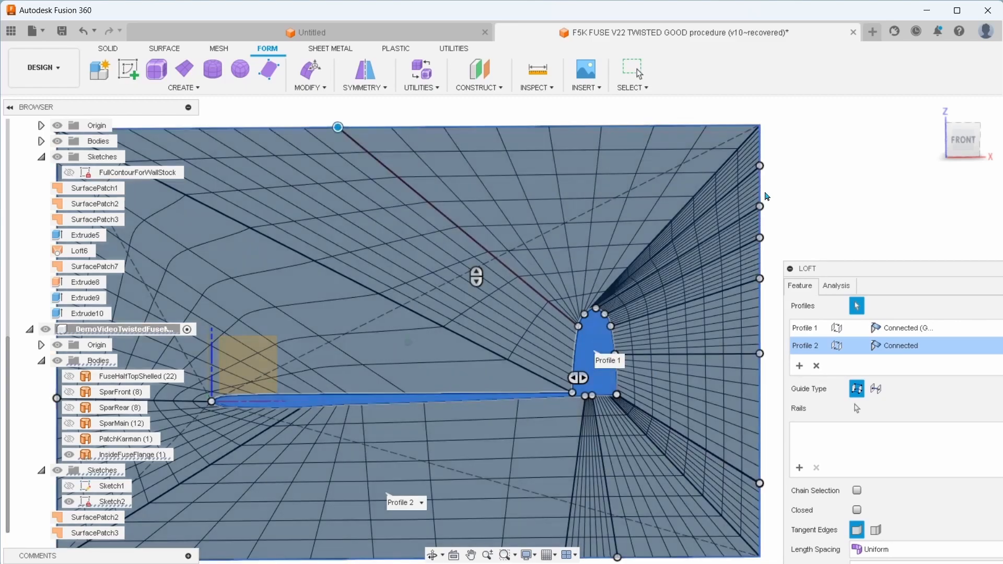
drag(762, 167, 458, 149)
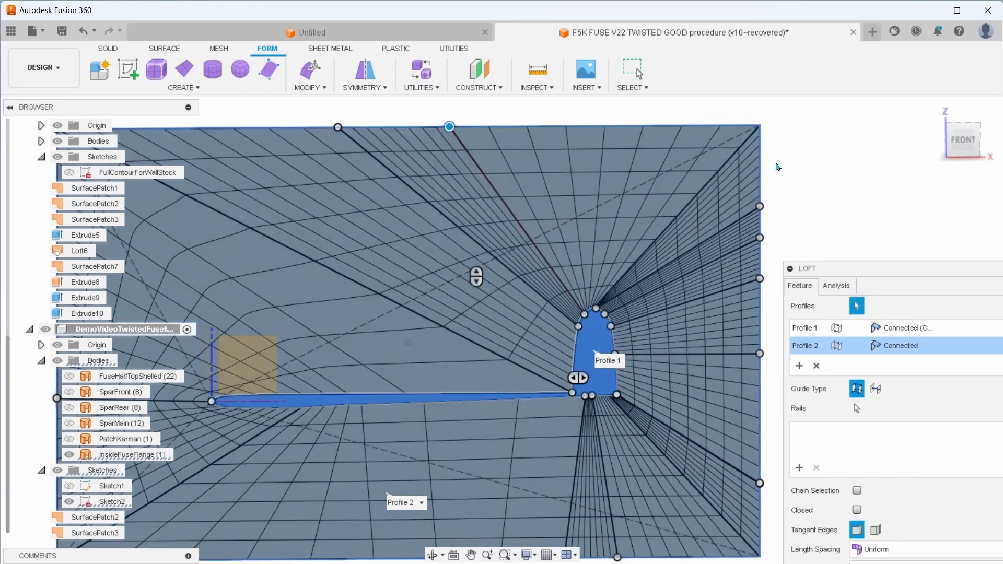
drag(759, 206, 593, 128)
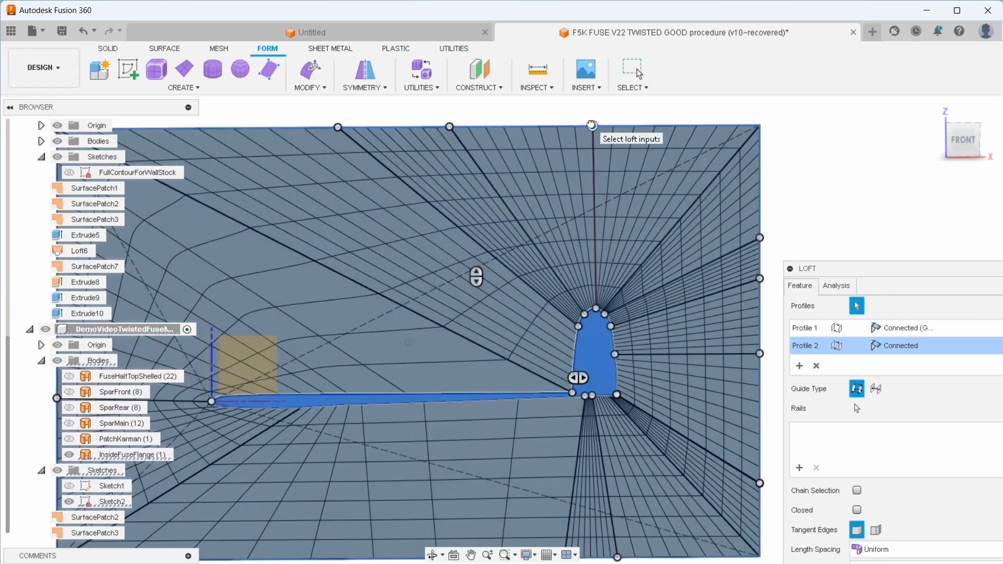
drag(592, 125, 599, 125)
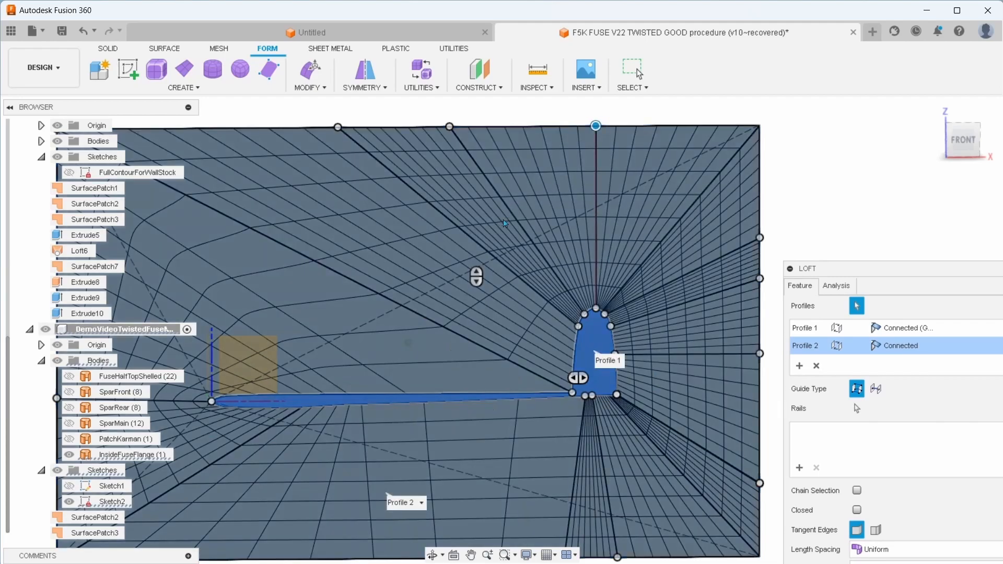
Move the Loft dialog clear of the preview and inspect the mapping points and face lines around the pod's rounded peak
scroll(855, 198, down, 2)
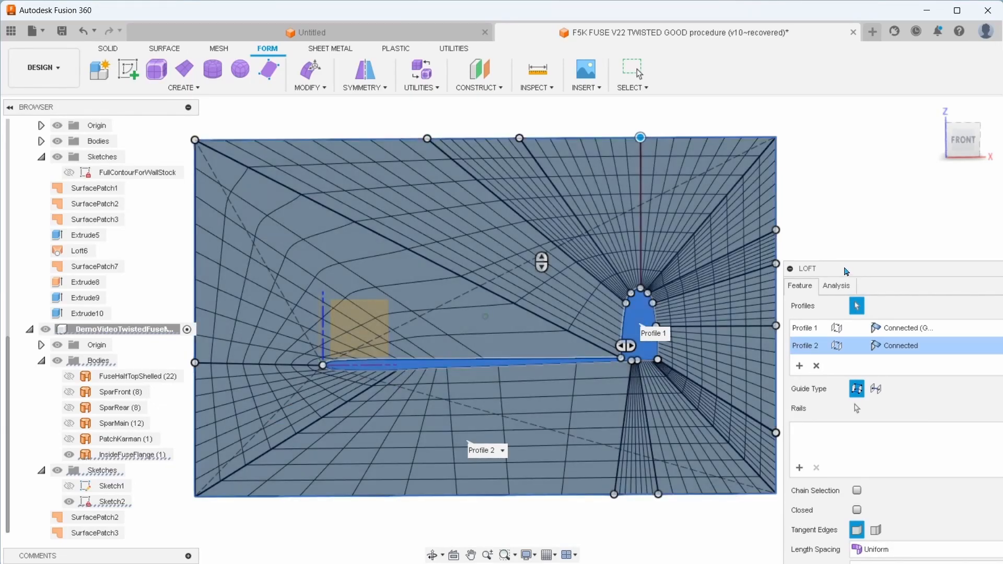
drag(846, 271, 854, 251)
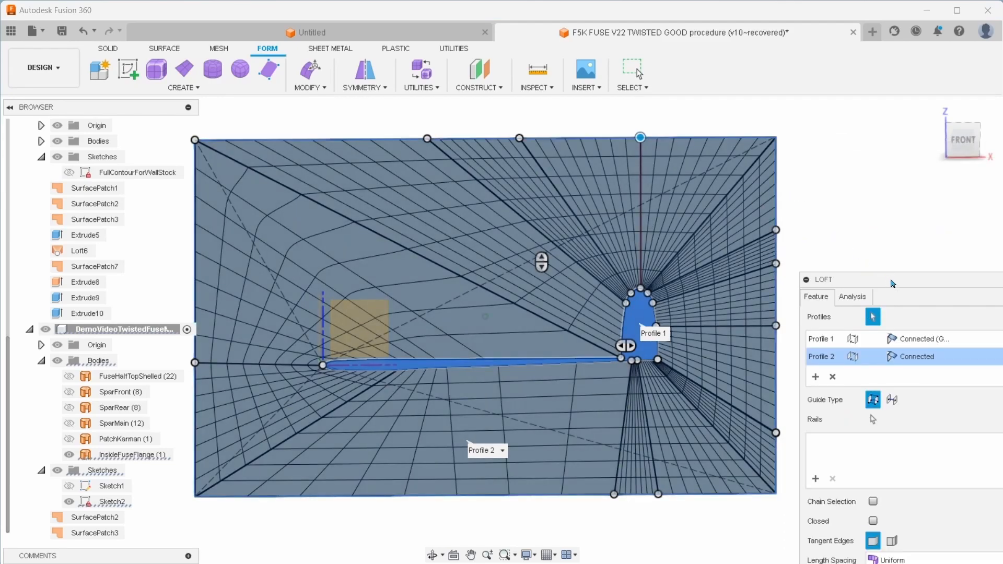
drag(893, 283, 916, 397)
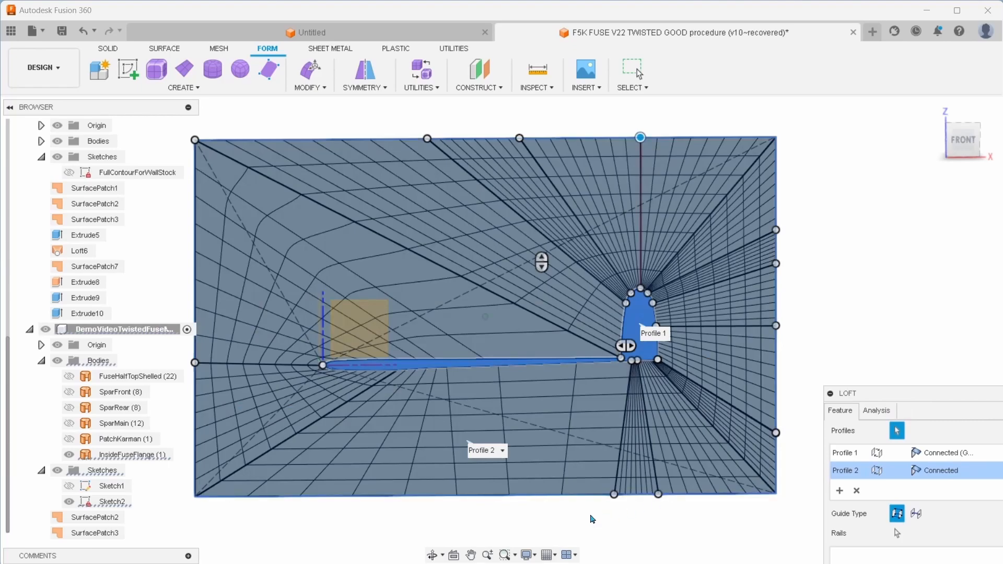
scroll(737, 315, up, 6)
scroll(623, 296, up, 3)
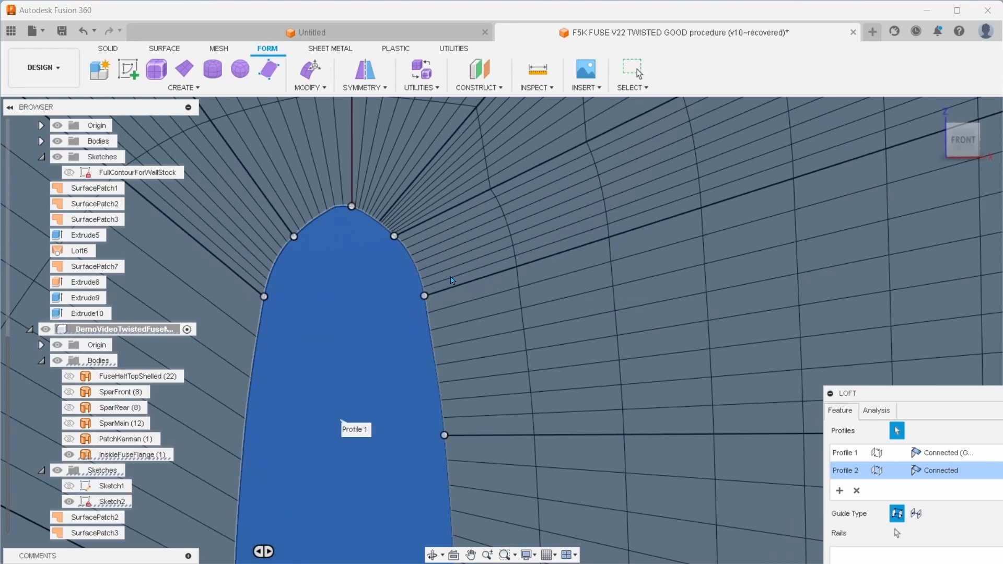
scroll(424, 274, up, 1)
scroll(327, 201, up, 3)
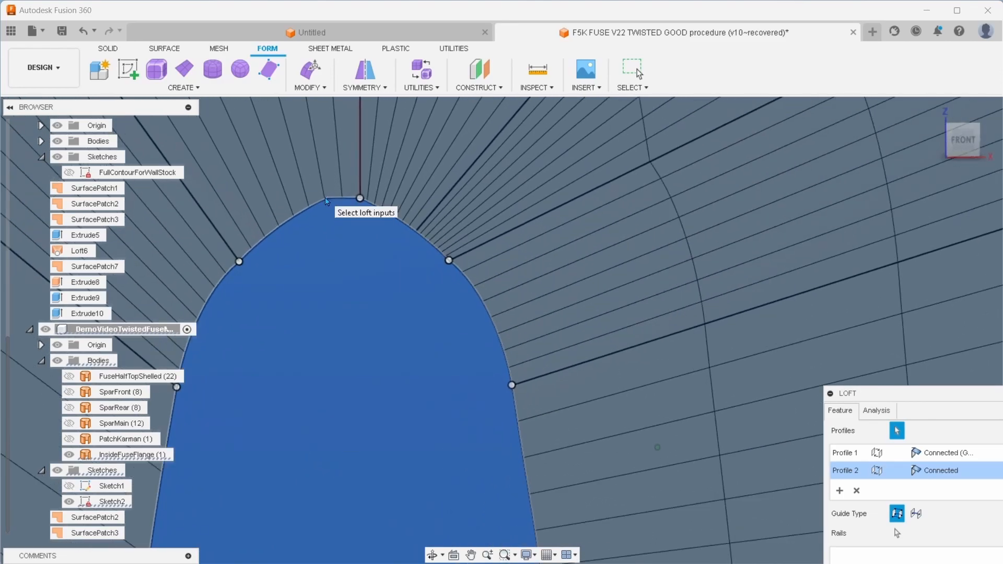
scroll(325, 198, up, 1)
scroll(325, 199, down, 8)
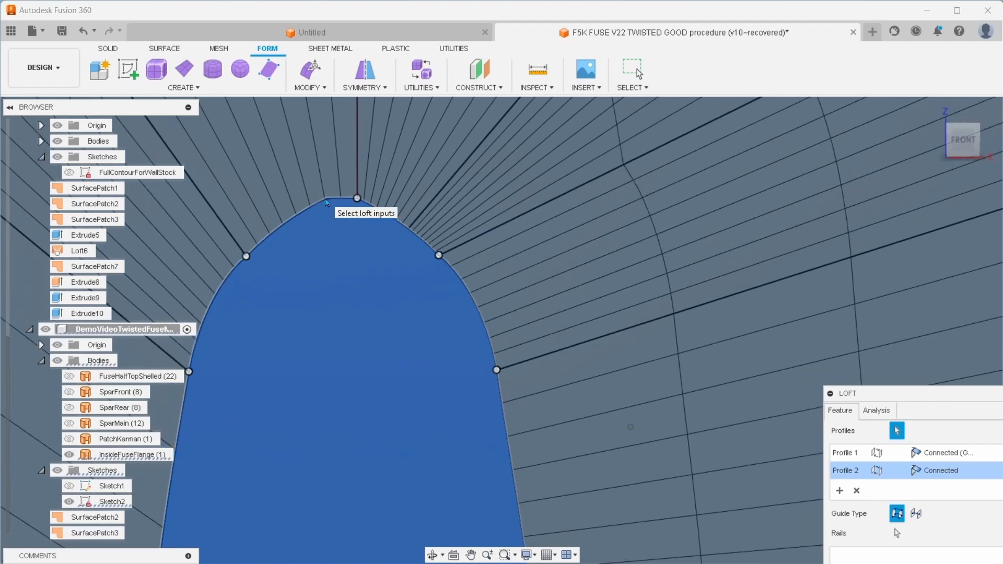
scroll(325, 198, down, 6)
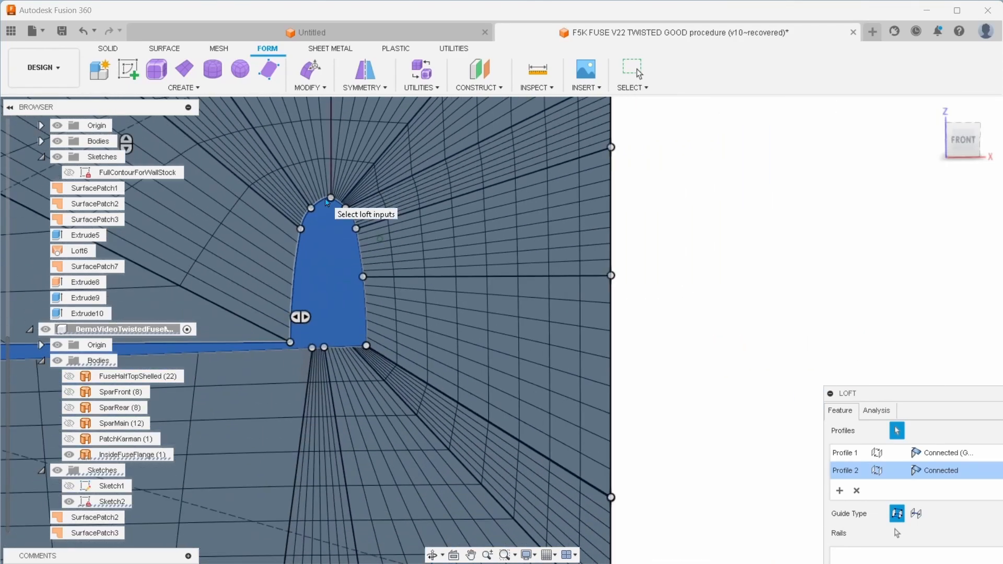
scroll(589, 250, down, 2)
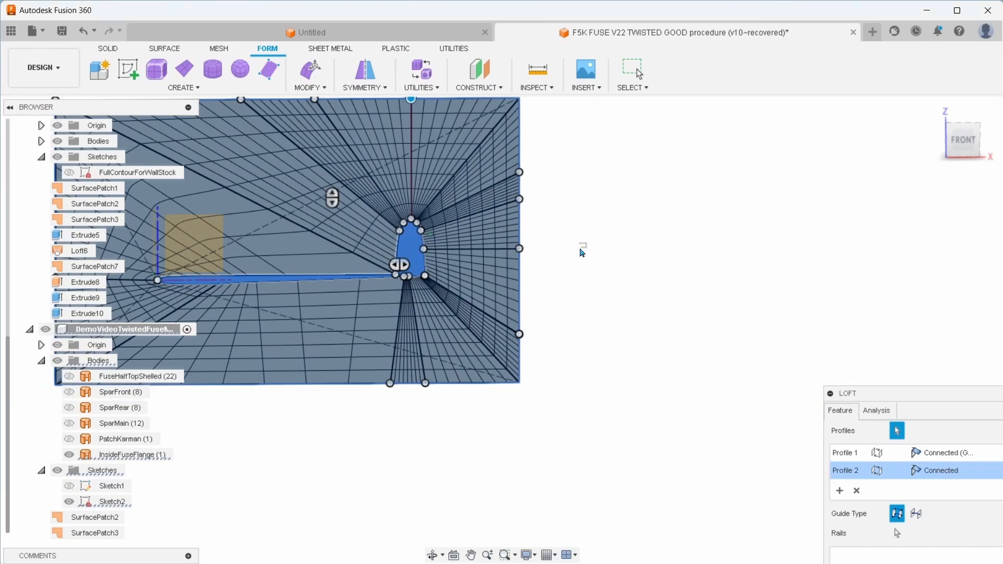
scroll(700, 298, up, 5)
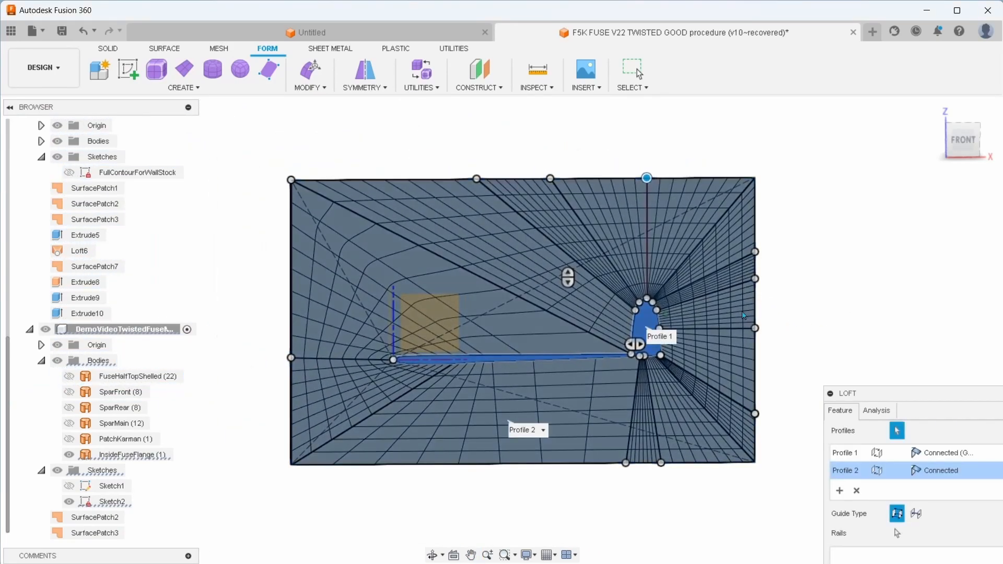
scroll(689, 309, down, 5)
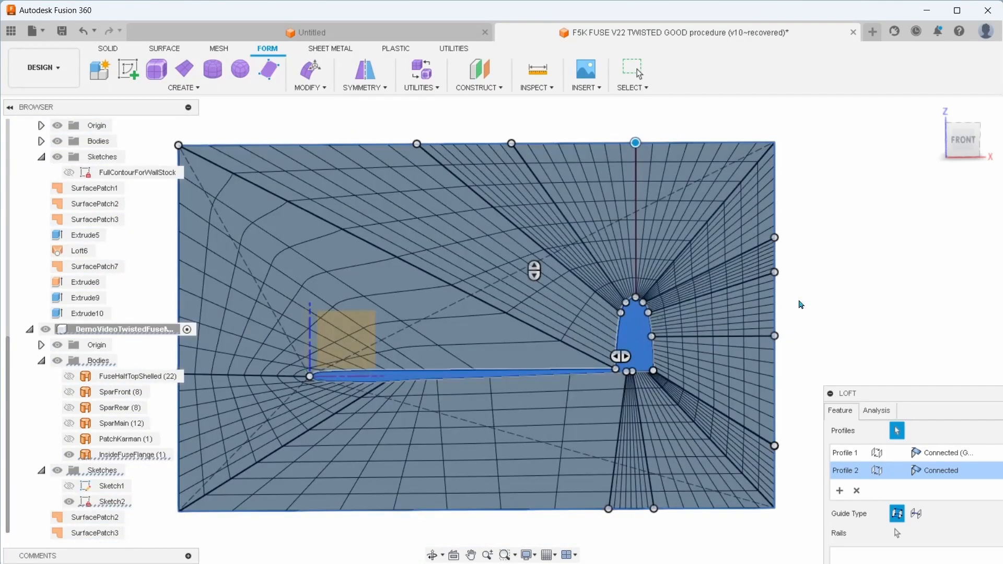
scroll(627, 302, up, 3)
scroll(626, 302, up, 5)
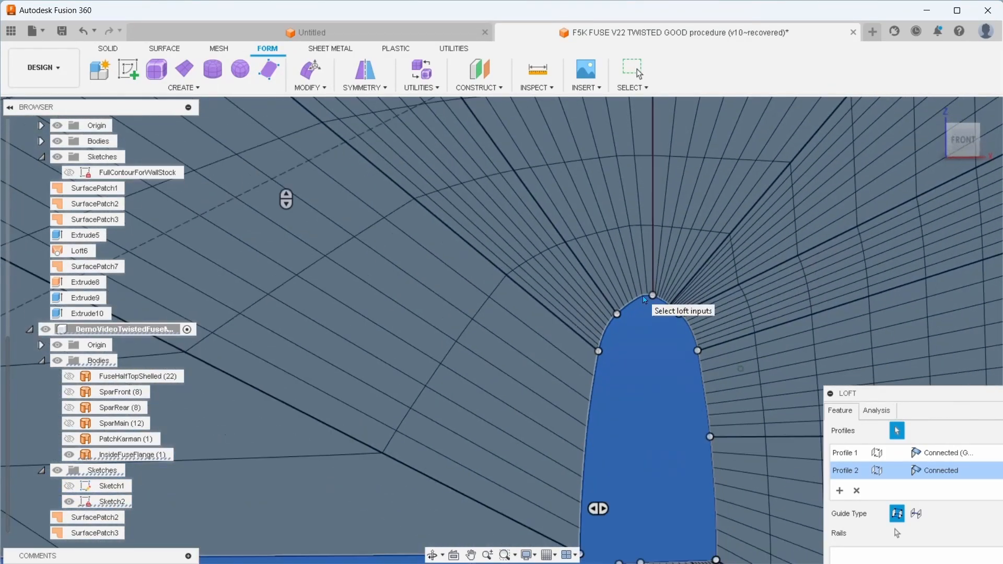
Check the mapping points around the pod's peak and finish the loft between the flange patch and the Sketch2 rectangle
scroll(643, 295, down, 5)
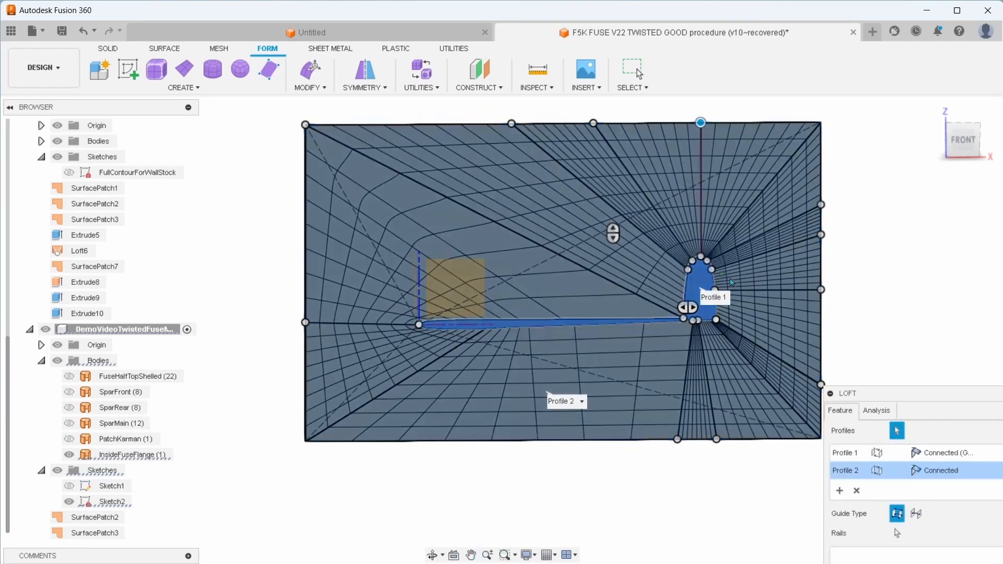
scroll(703, 247, up, 5)
scroll(835, 222, up, 3)
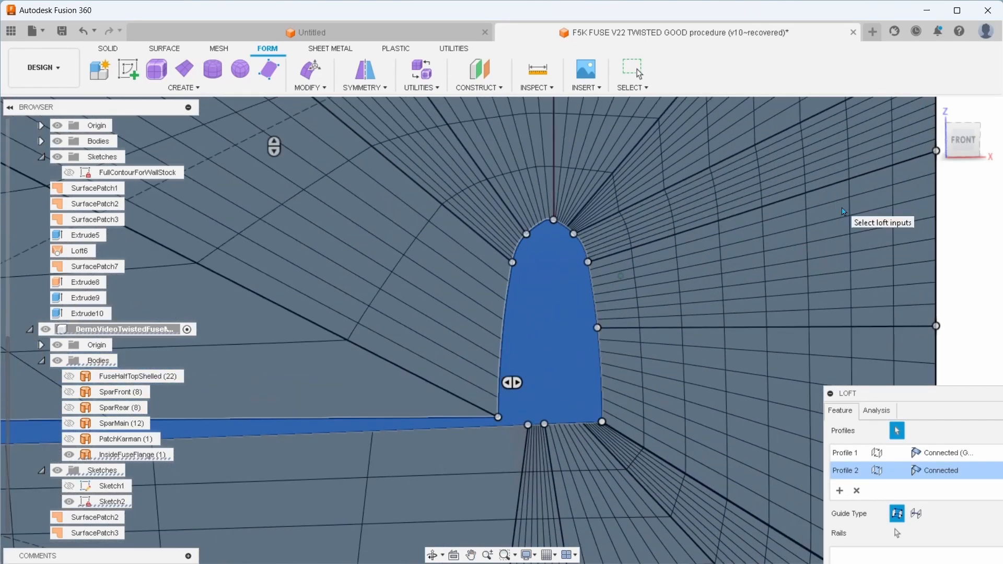
scroll(538, 224, up, 3)
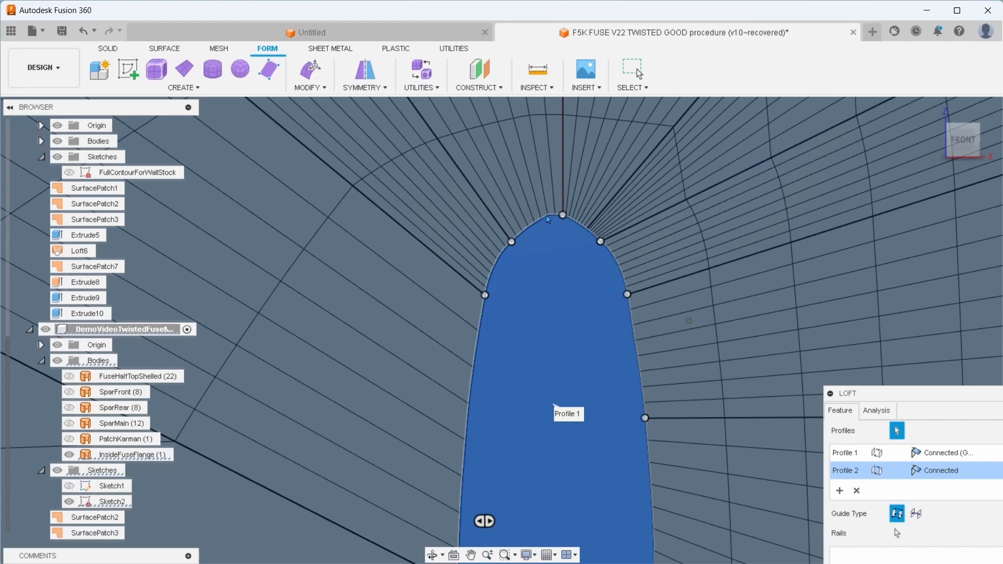
scroll(548, 215, down, 6)
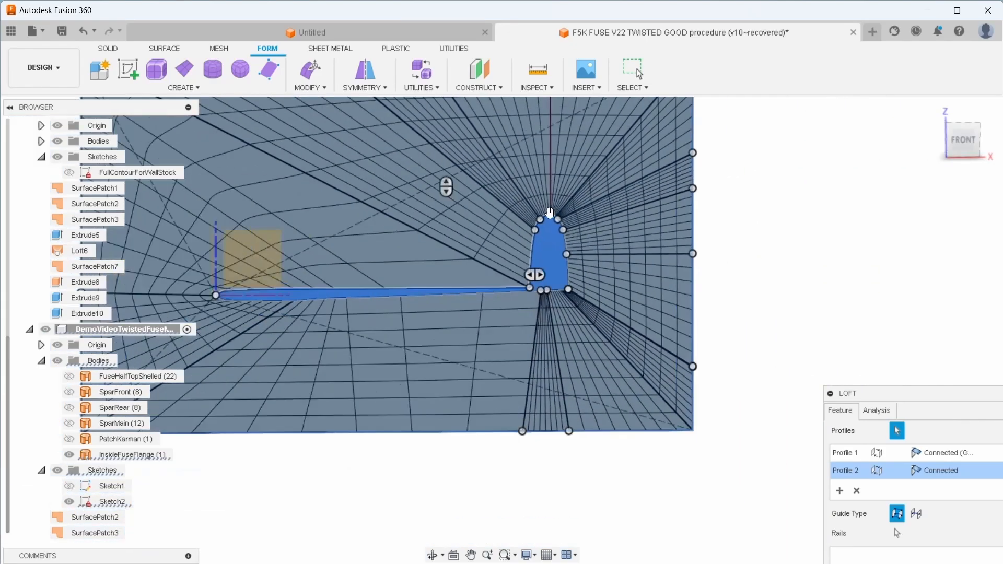
scroll(549, 213, down, 2)
middle_drag(509, 416, 596, 494)
scroll(540, 412, up, 1)
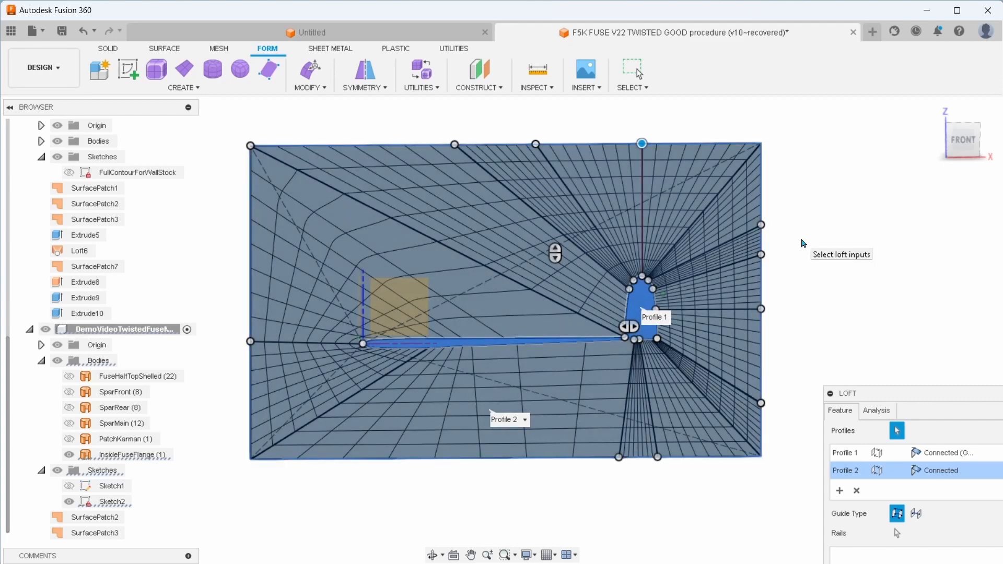
key(Return)
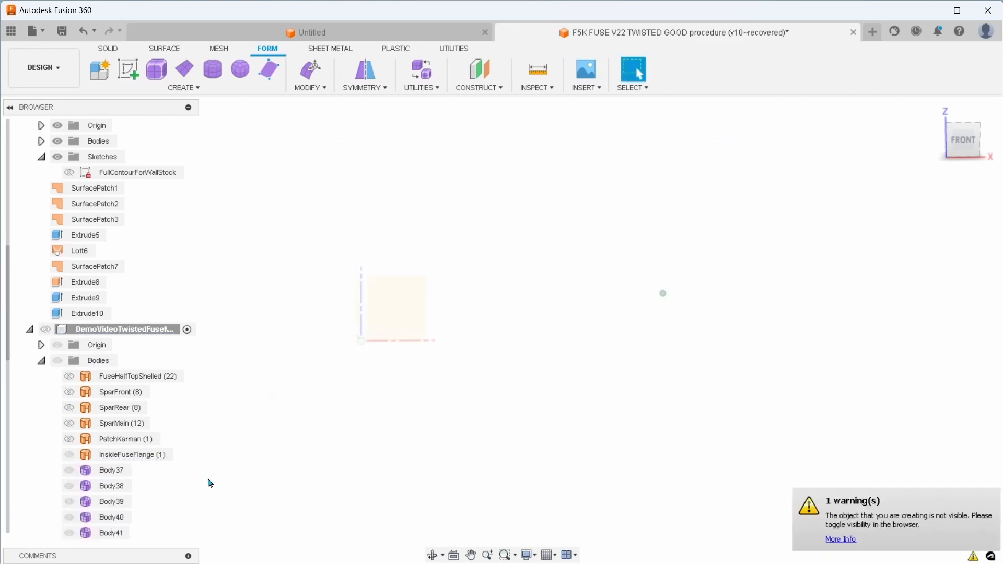
Activate the Try5 component and list its bodies
scroll(91, 281, up, 3)
scroll(91, 280, up, 2)
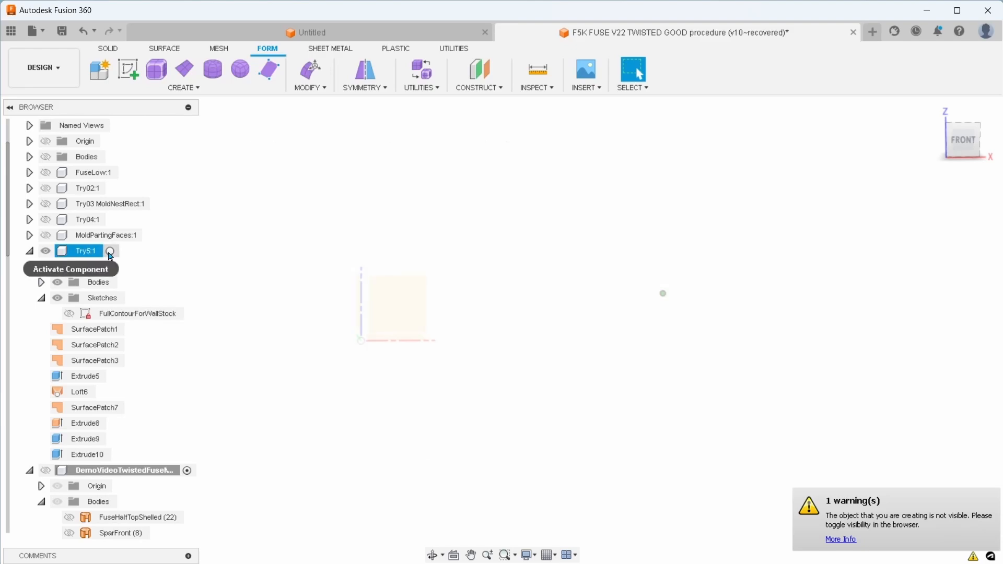
click(110, 250)
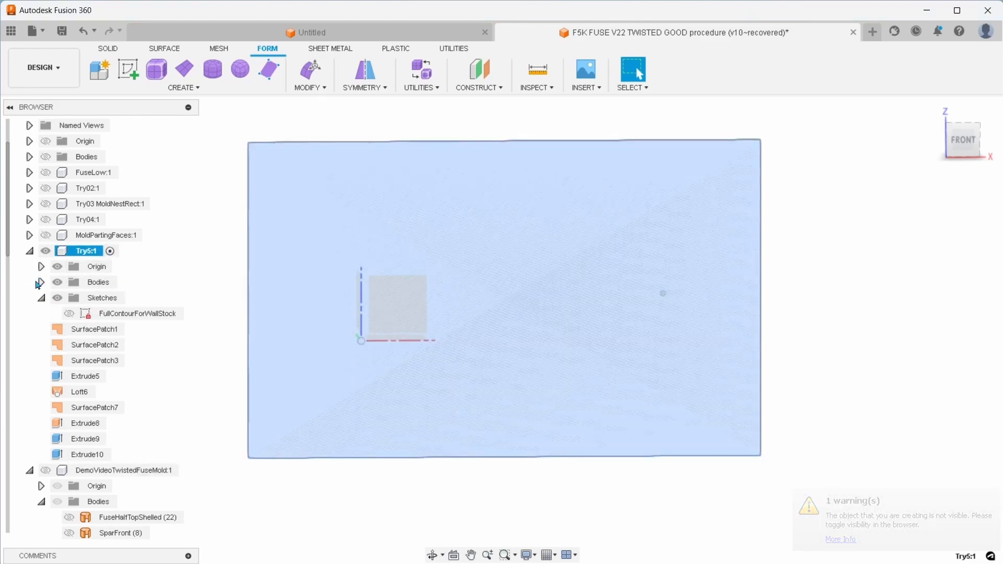
click(41, 283)
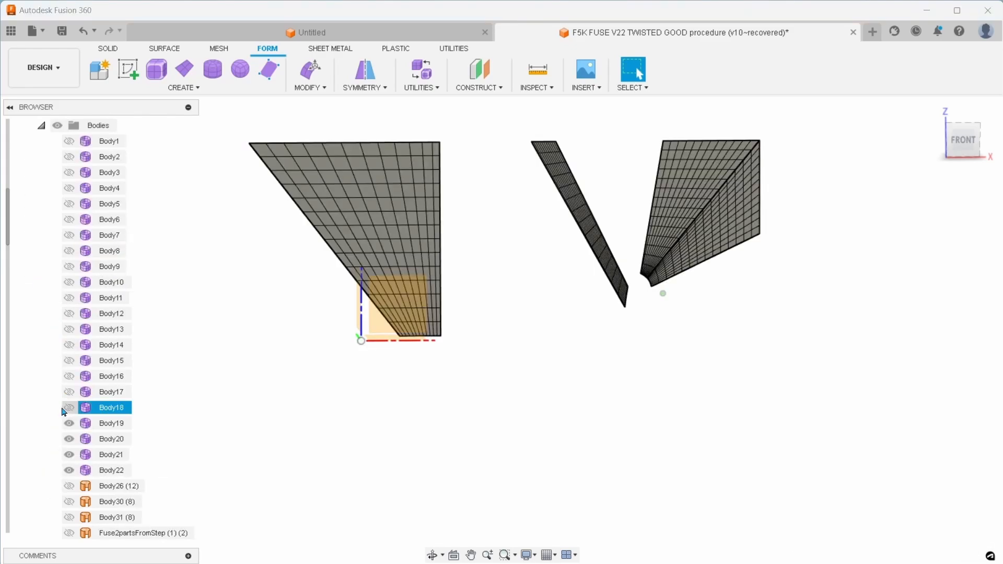
Show bodies Body1 through Body22 of the Try5 component so the complete earlier loft is displayed
click(64, 408)
click(68, 407)
click(69, 391)
click(69, 377)
click(70, 360)
click(69, 345)
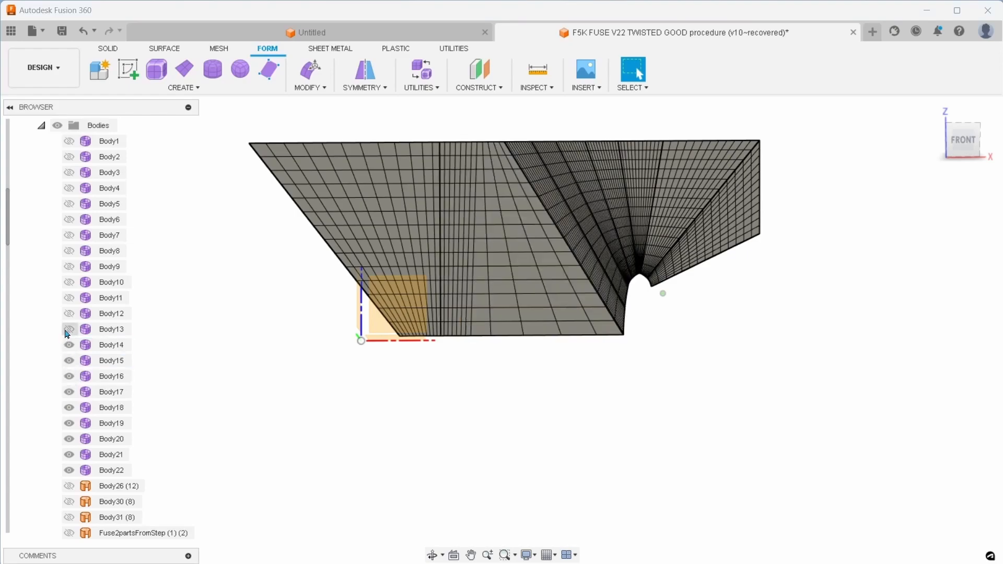
click(69, 329)
click(70, 314)
click(69, 298)
click(69, 282)
click(69, 267)
click(69, 251)
click(68, 236)
click(69, 219)
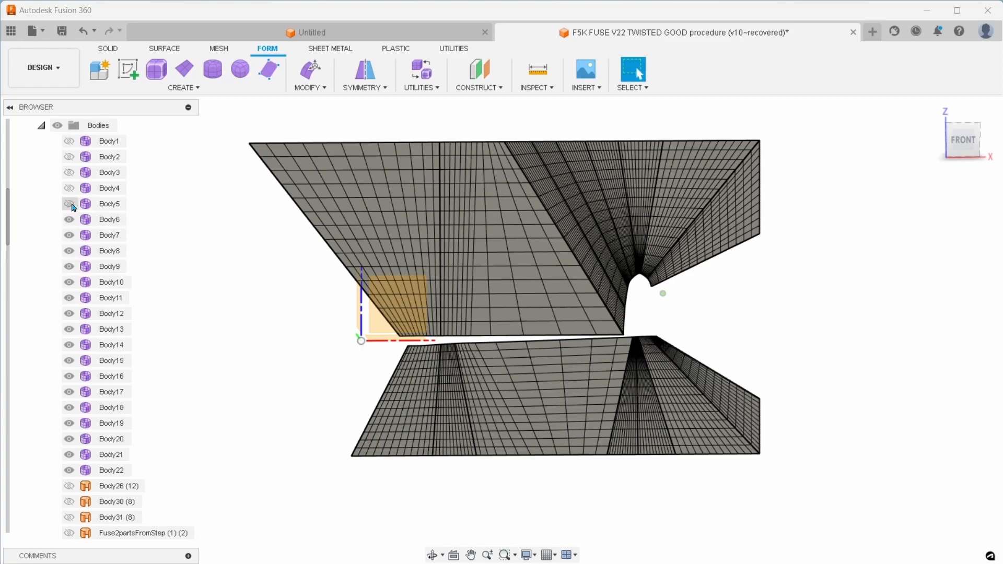
click(69, 203)
click(69, 189)
click(69, 173)
click(70, 157)
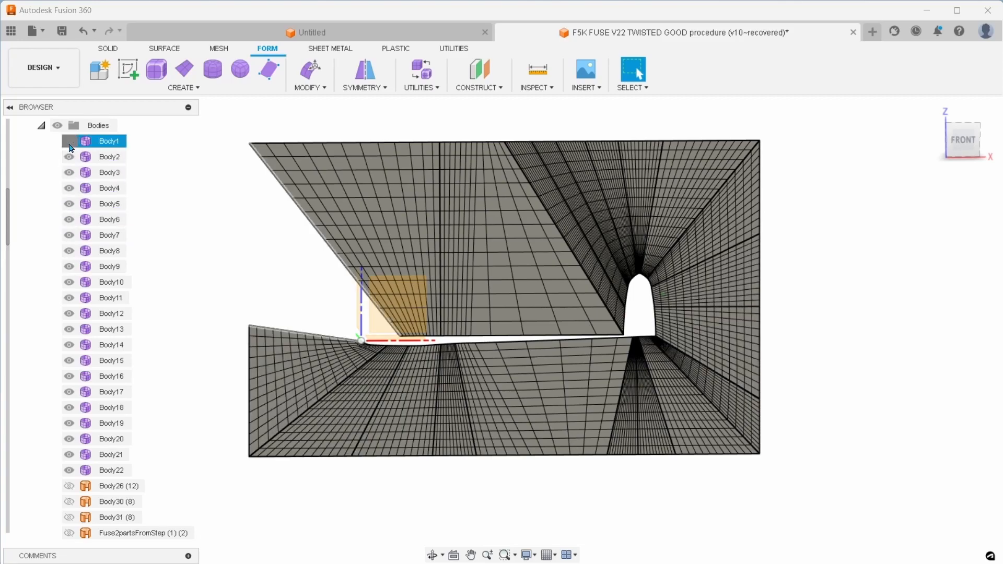
click(68, 141)
click(108, 188)
Examine the earlier loft's face boundaries and mesh lines around the rudder's peak and across the whole rectangle
scroll(751, 287, up, 5)
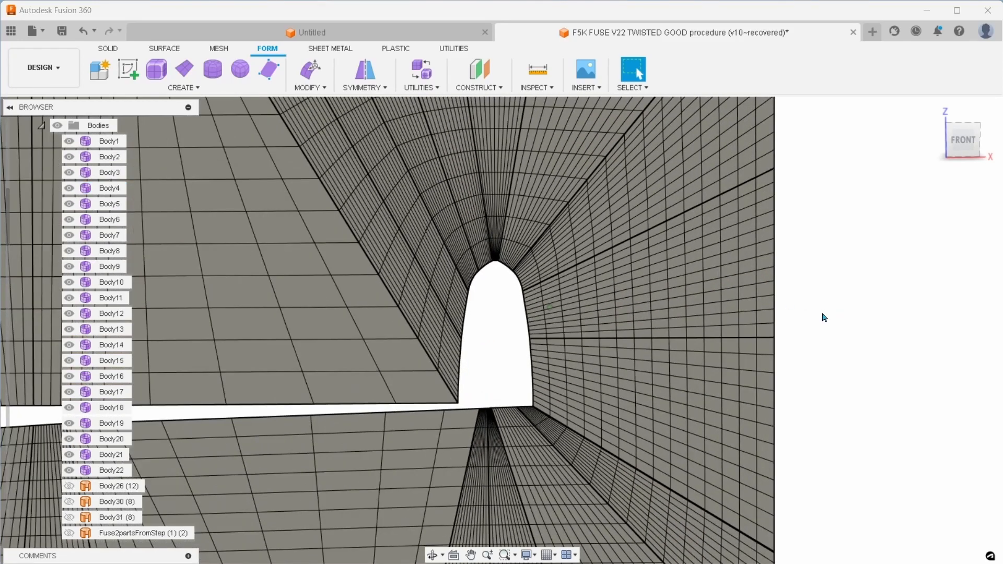
scroll(864, 323, up, 1)
middle_drag(832, 305, 995, 356)
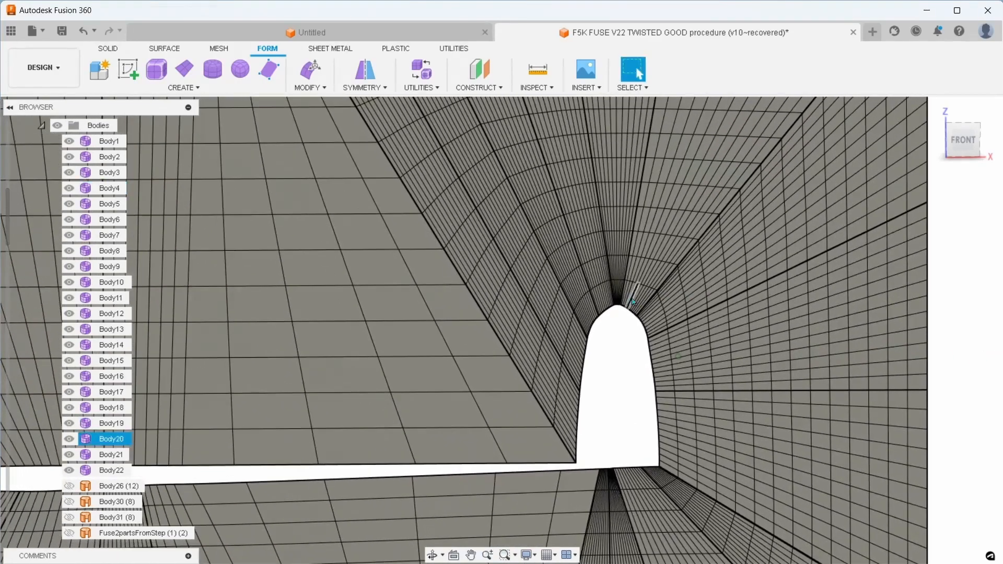
scroll(629, 298, up, 5)
scroll(578, 313, up, 1)
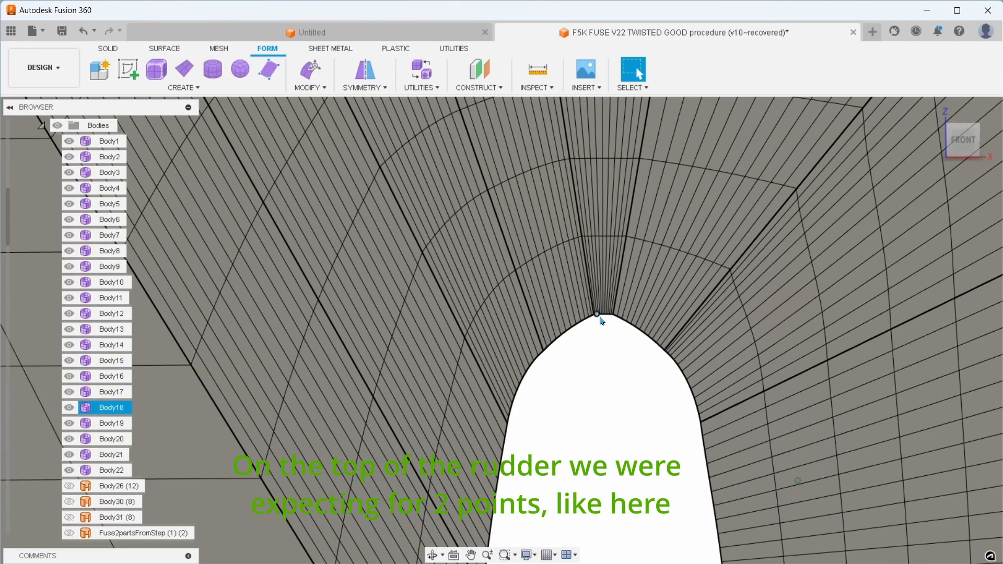
scroll(602, 320, up, 1)
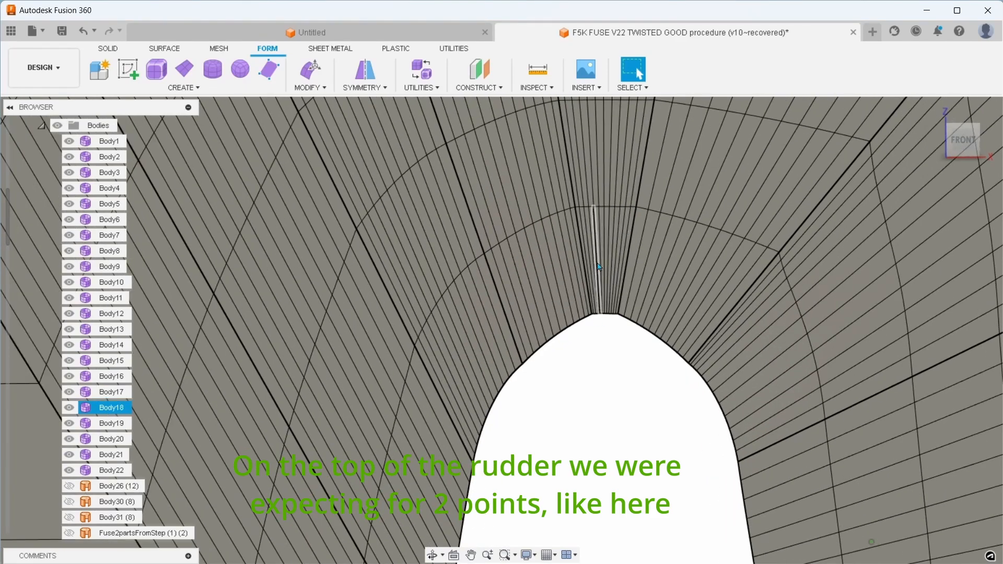
scroll(617, 337, down, 6)
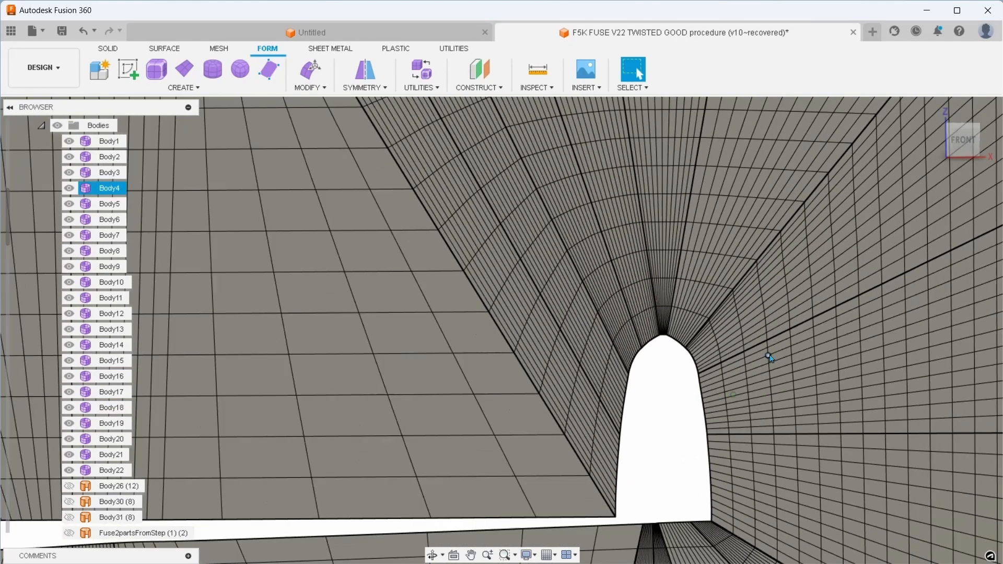
scroll(771, 357, down, 3)
scroll(911, 352, down, 2)
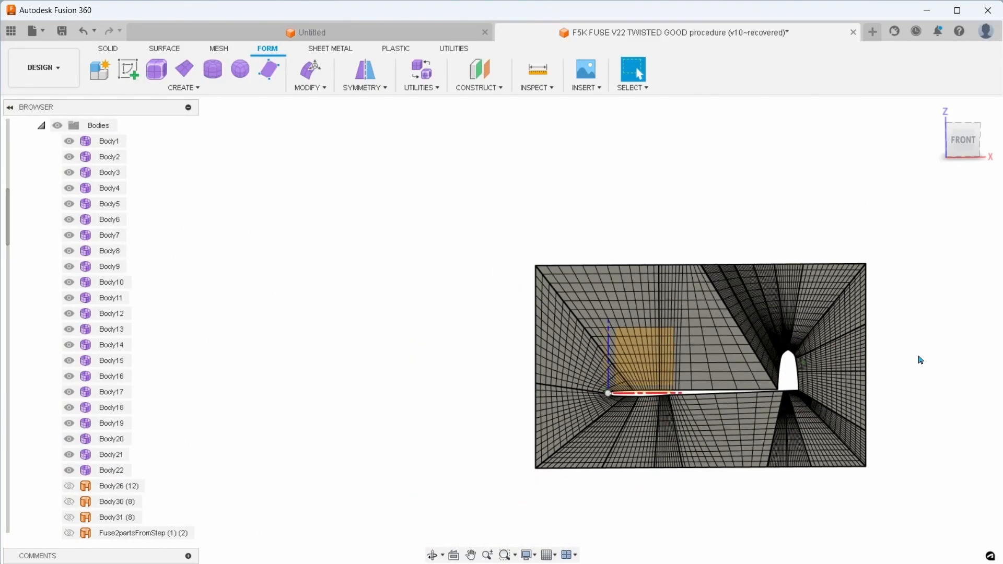
scroll(918, 375, down, 2)
scroll(903, 381, up, 3)
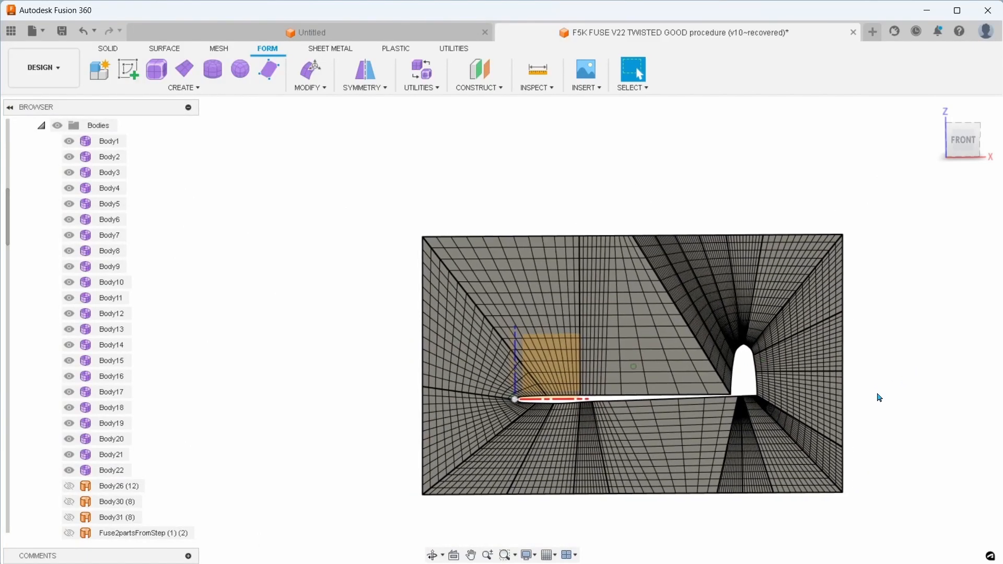
Hide bodies Body1 through Body22 of the Try5 component one by one
click(69, 142)
click(69, 156)
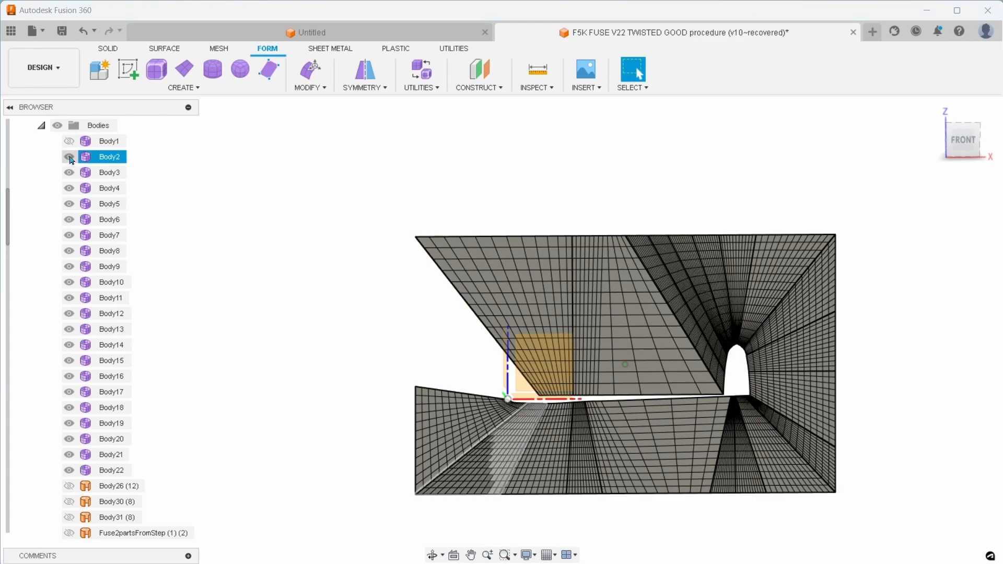
click(69, 173)
click(69, 188)
click(69, 204)
click(69, 220)
click(69, 235)
click(69, 251)
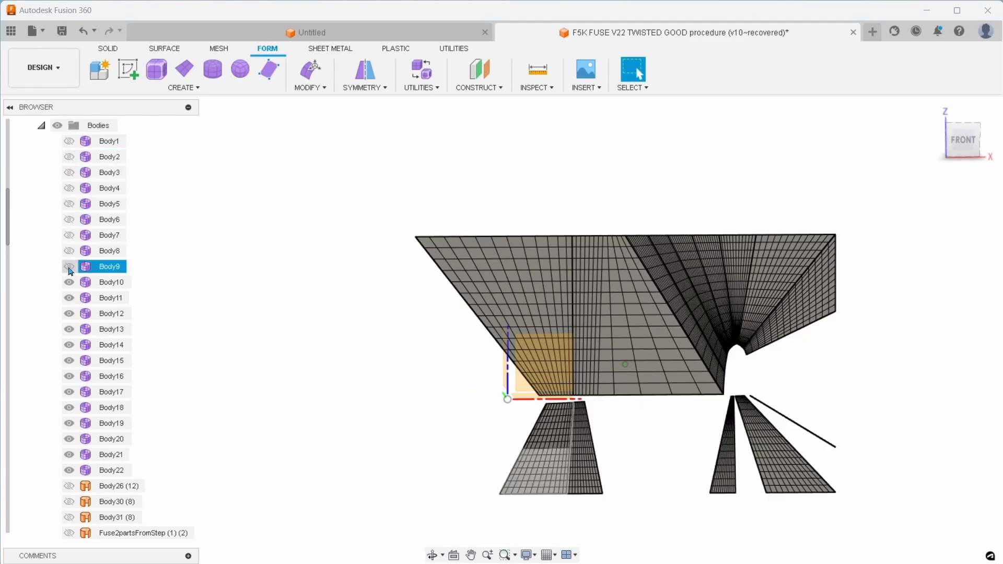
click(69, 266)
click(69, 282)
click(69, 298)
click(69, 313)
click(69, 329)
click(69, 345)
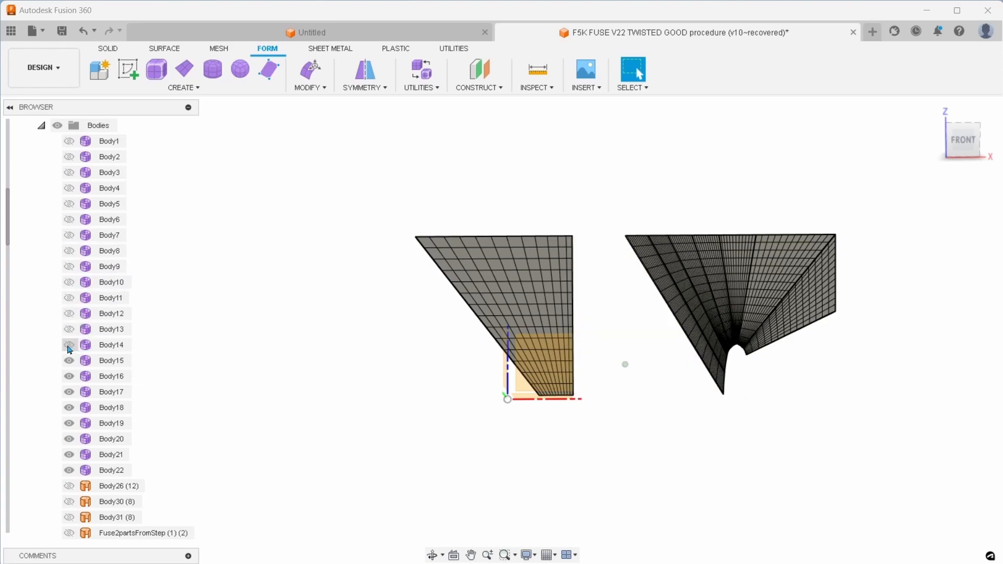
click(69, 360)
click(69, 376)
click(69, 392)
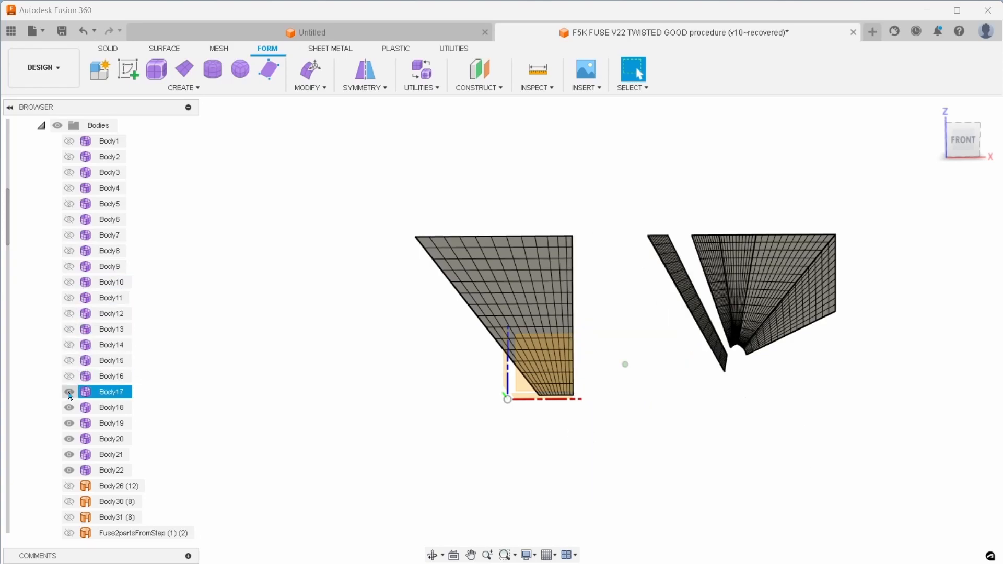
click(69, 407)
click(69, 423)
click(69, 439)
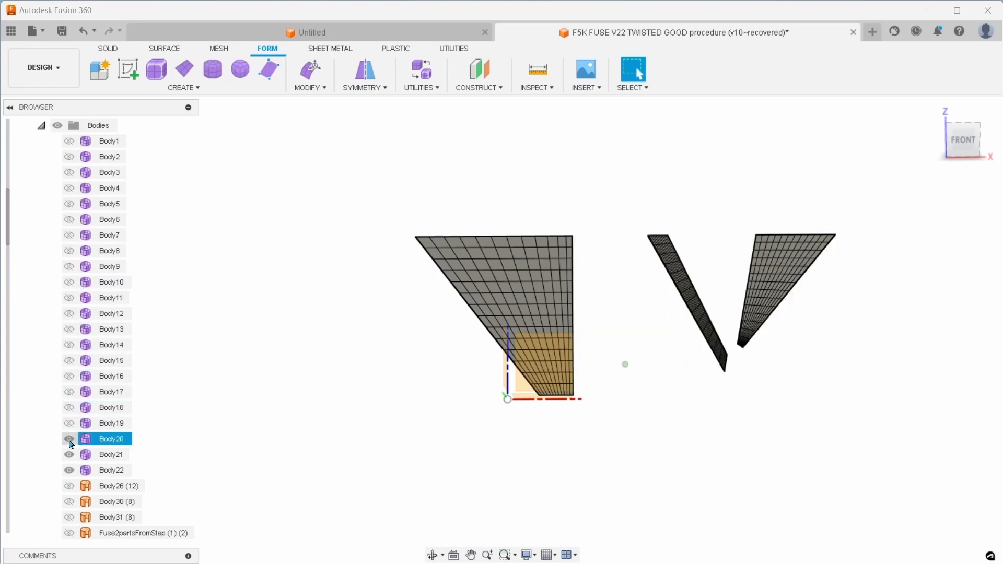
click(69, 454)
click(69, 470)
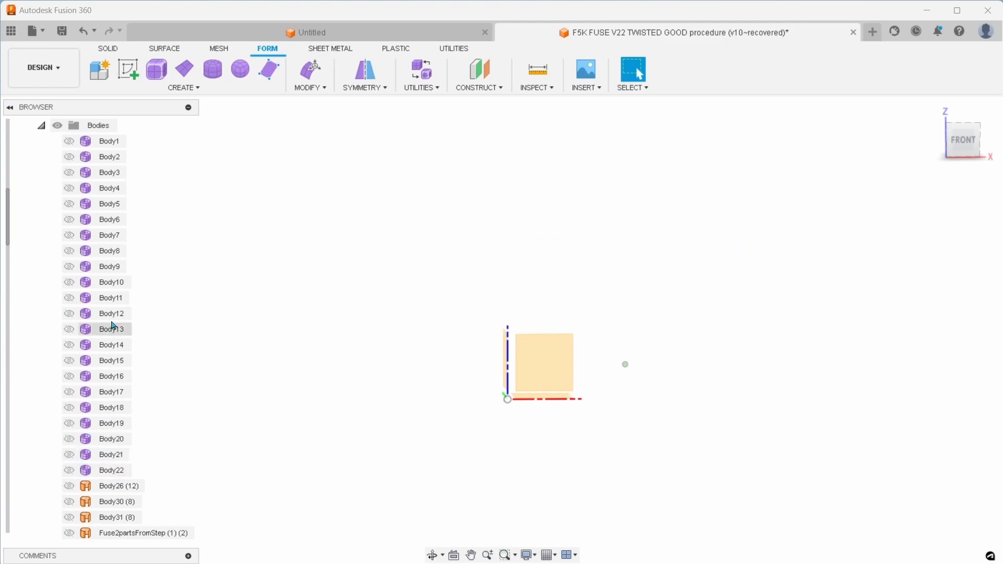
Hide the Try5 component together with its origin and bodies
scroll(54, 174, up, 2)
click(57, 188)
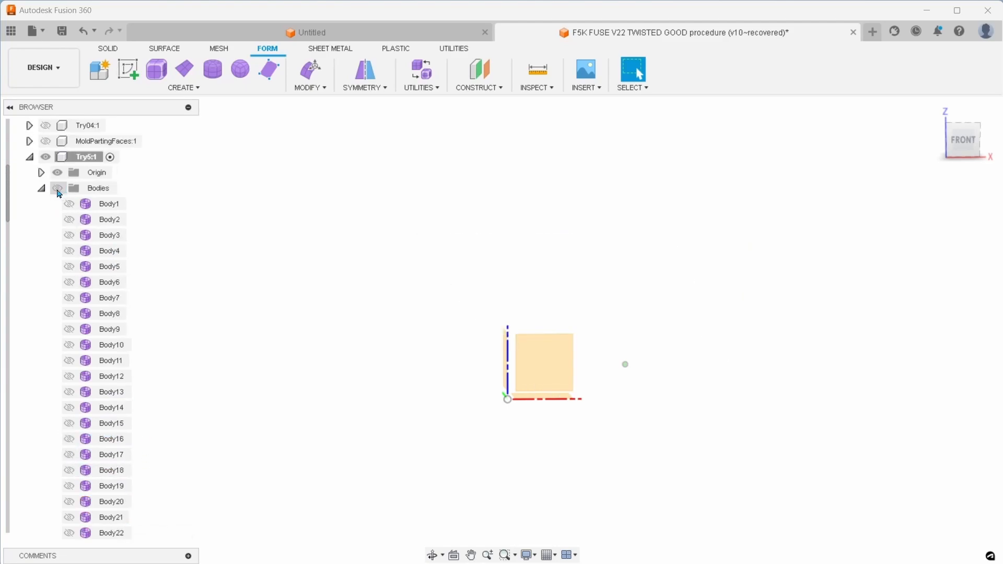
click(58, 172)
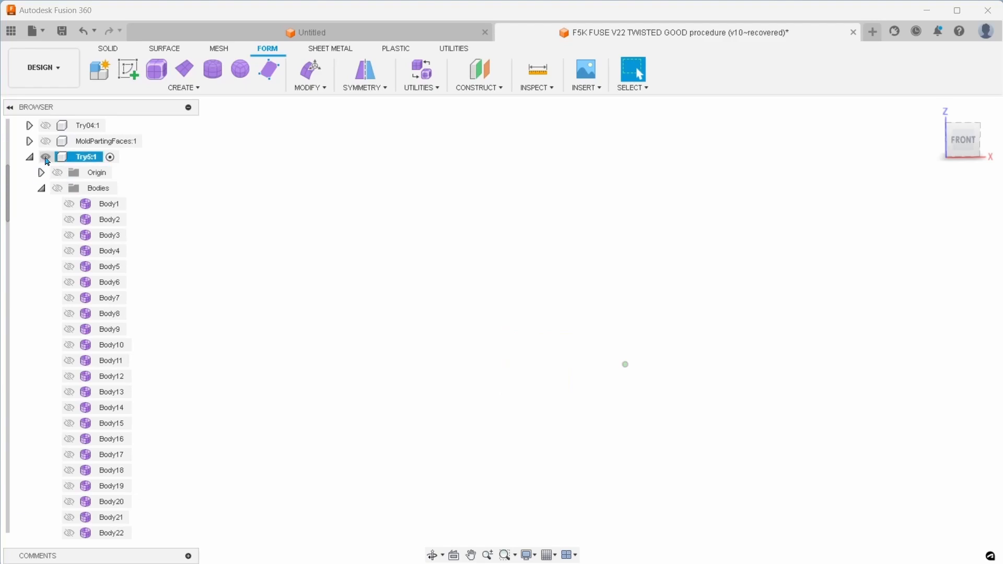
Activate the DemoVideoTwistedFuseMold component and show its contents, with the new loft in view
scroll(83, 204, down, 15)
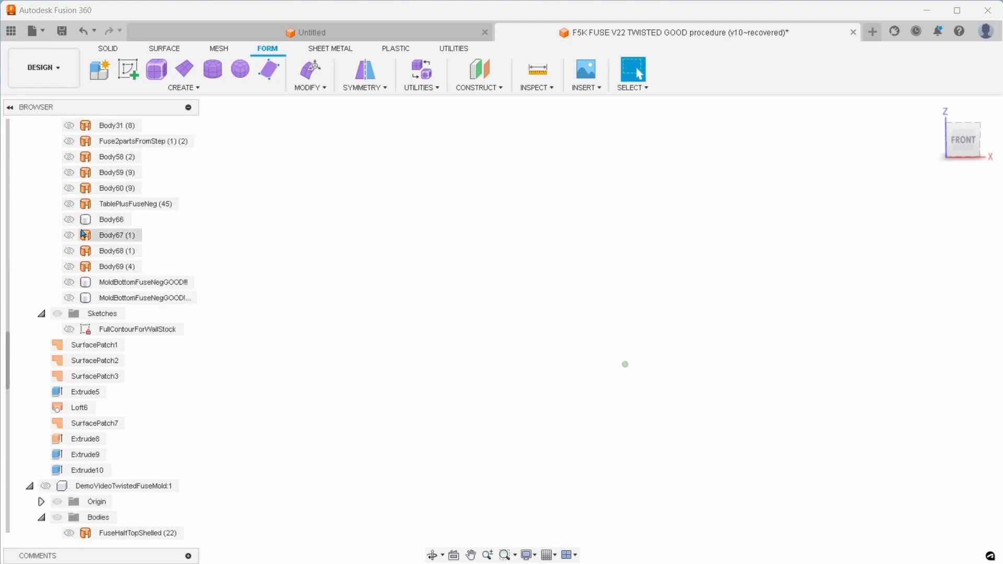
scroll(81, 233, down, 4)
click(115, 282)
scroll(289, 361, down, 2)
click(57, 298)
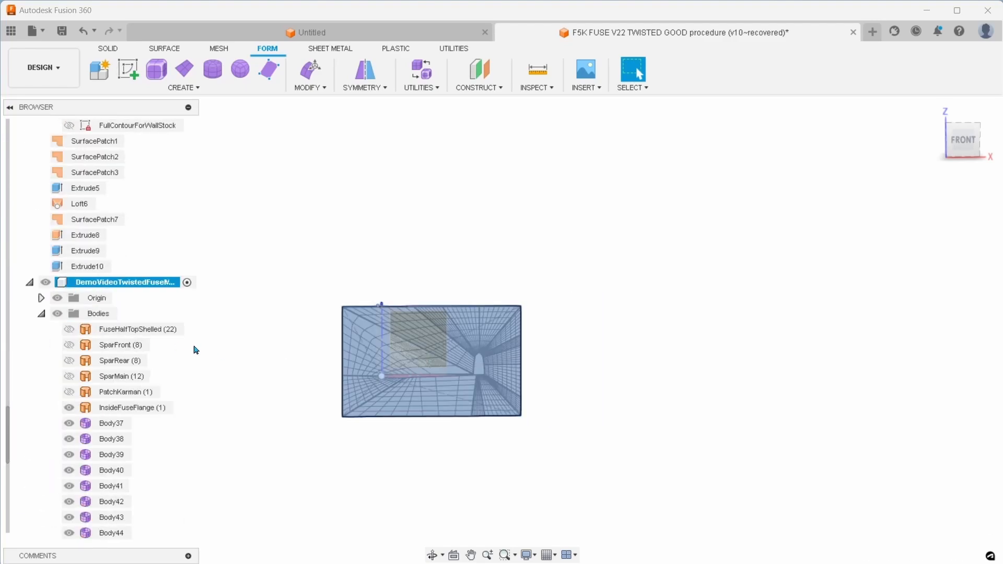
middle_drag(206, 348, 226, 318)
scroll(224, 366, up, 3)
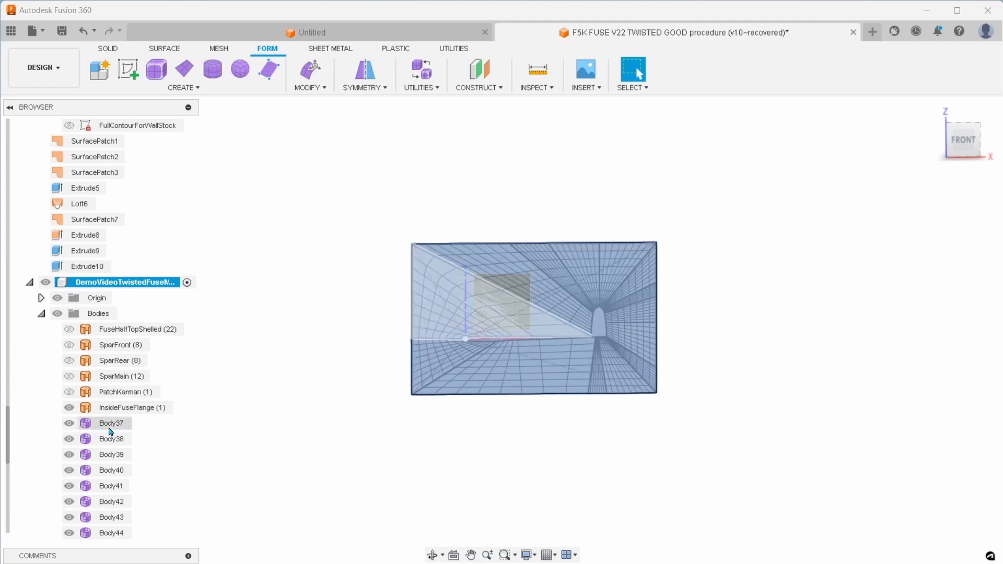
Delete all the loft bodies from Body37 onward in the DemoVideoTwistedFuseMold component
click(110, 429)
scroll(120, 460, down, 2)
scroll(129, 462, down, 5)
shift+click(117, 502)
key(Delete)
Hide Sketch2 and select the InsideFuseFlange patch together with the visible origin geometry
click(117, 456)
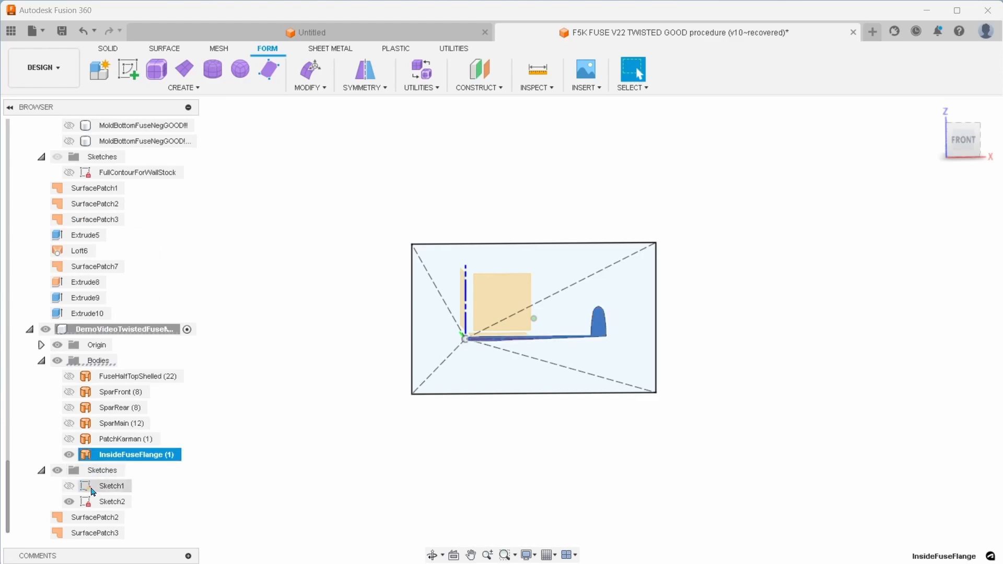
click(69, 502)
scroll(466, 385, up, 3)
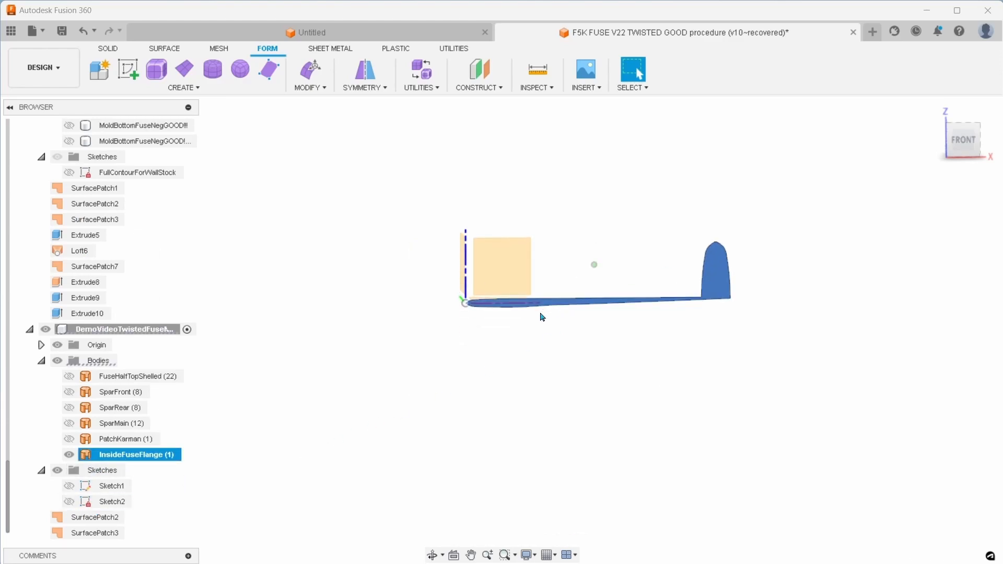
drag(403, 199, 781, 374)
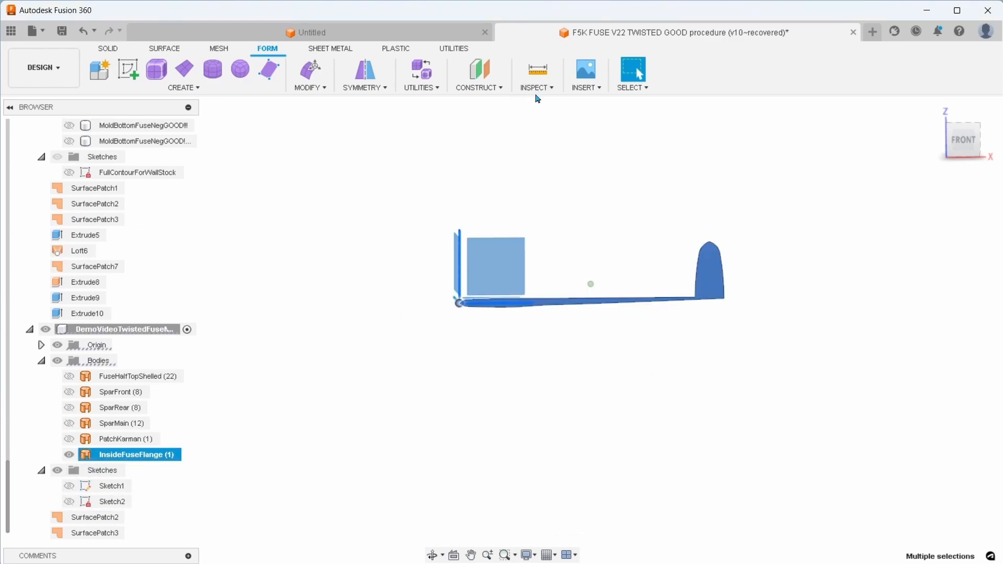
Switch to the solid modelling tools and activate the top-level component of the F5K FUSE V22 TWISTED GOOD procedure design
click(543, 90)
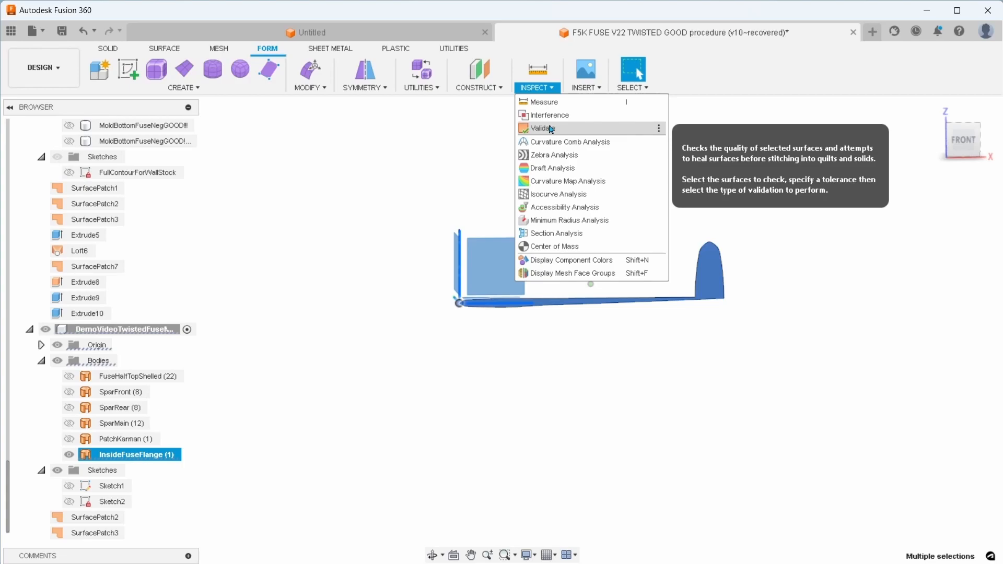
click(114, 48)
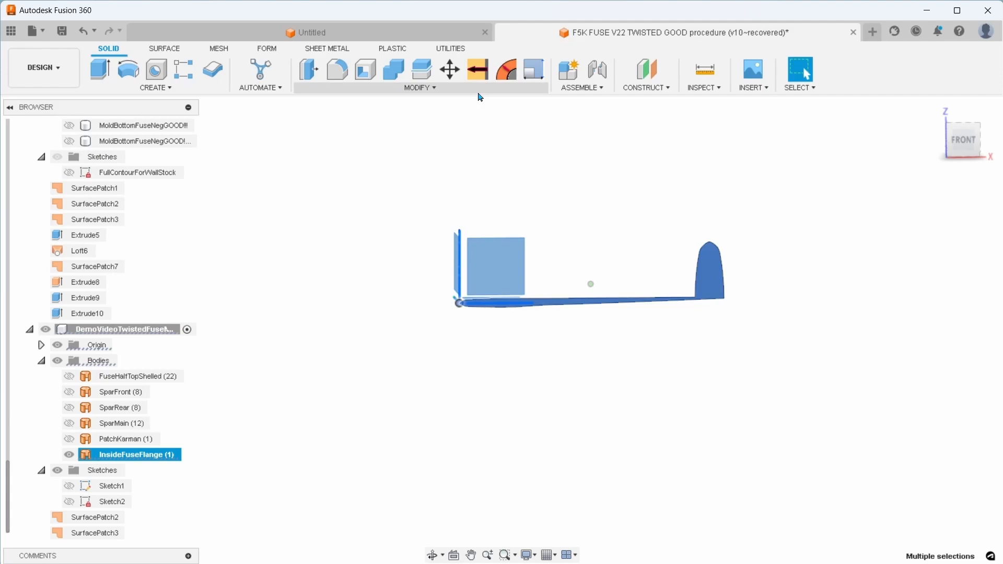
scroll(74, 201, up, 15)
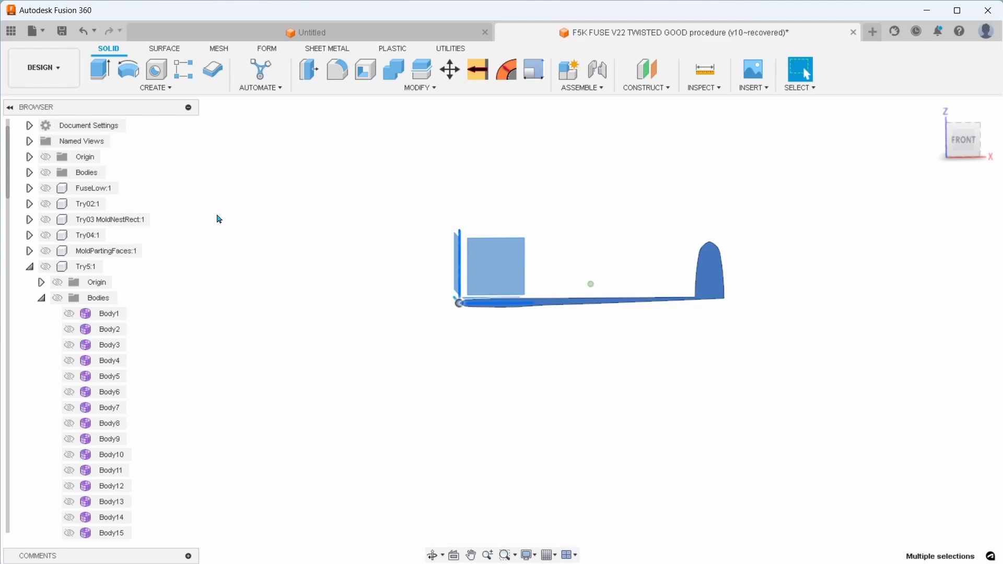
scroll(185, 209, up, 1)
scroll(67, 142, up, 1)
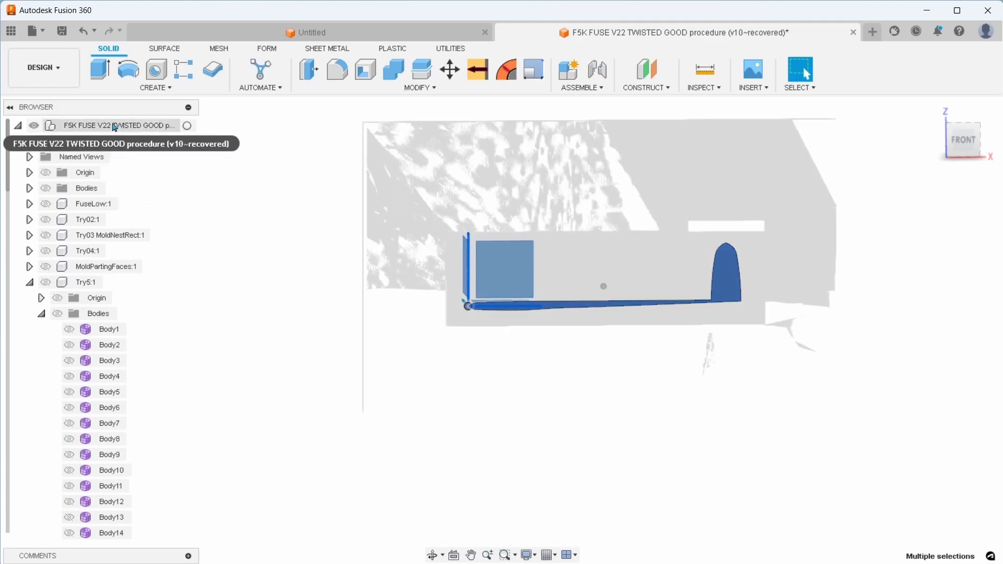
right_click(111, 125)
click(111, 126)
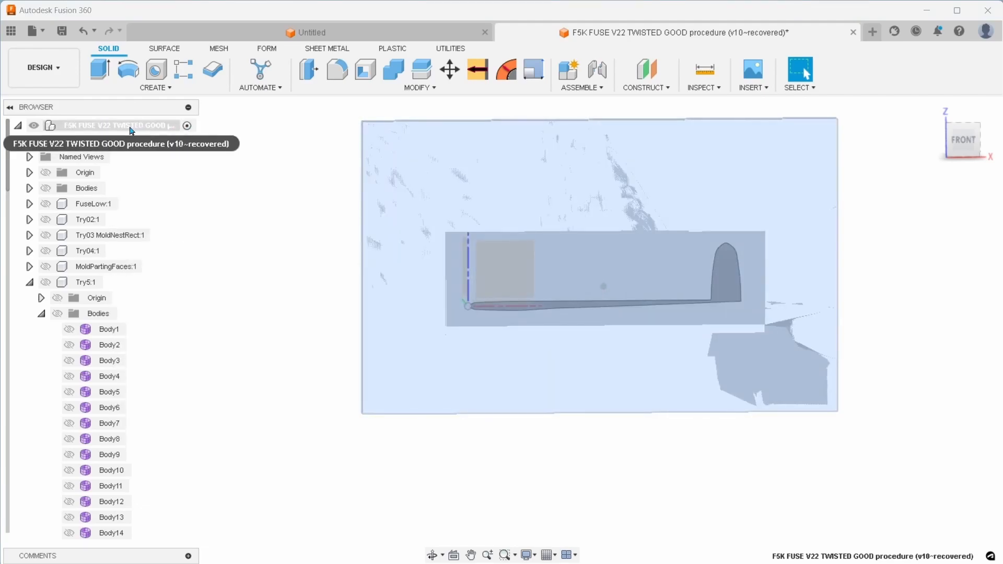
Examine the top-level component's Capture Design History option and the design's list of saved versions
right_click(132, 130)
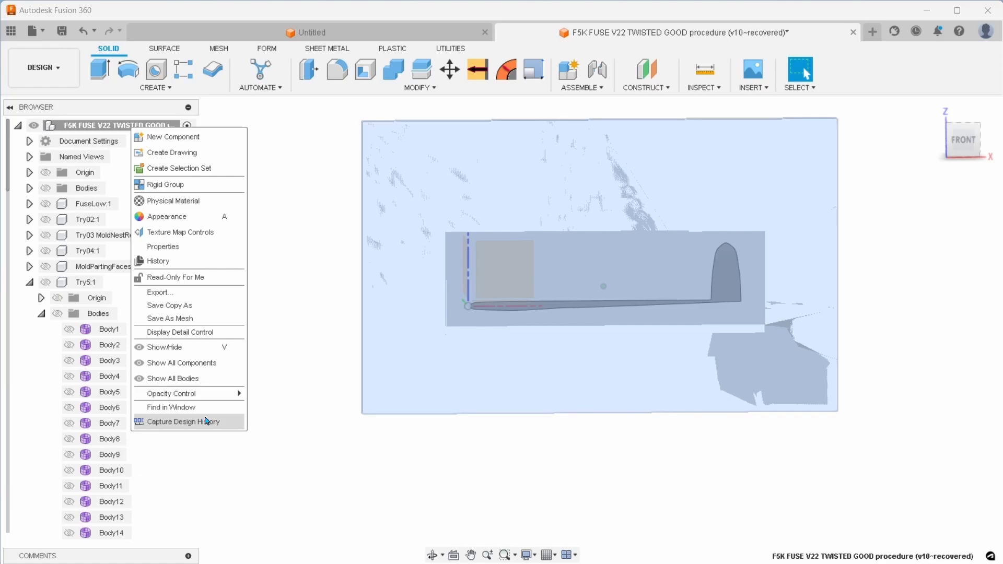
click(207, 421)
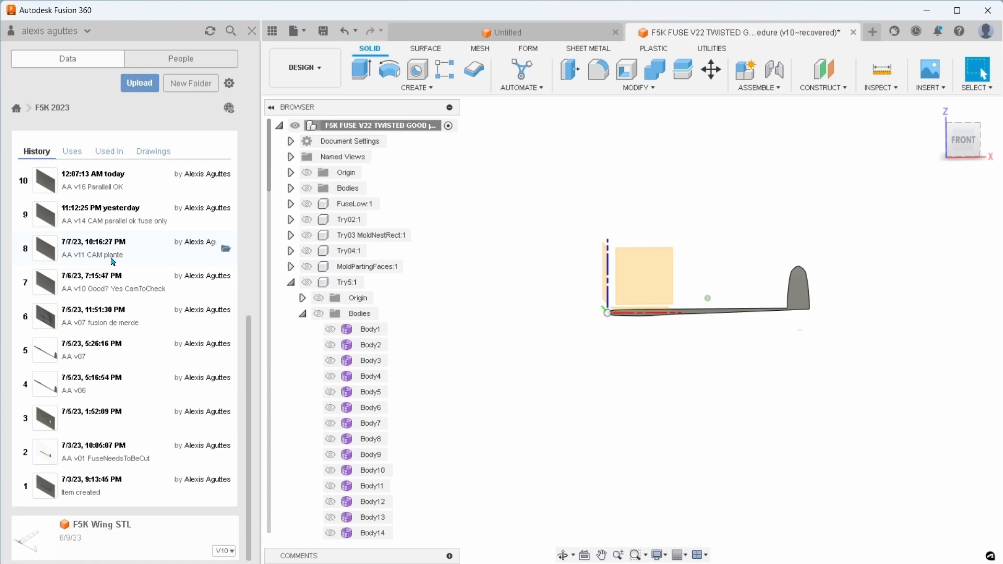
scroll(241, 316, up, 3)
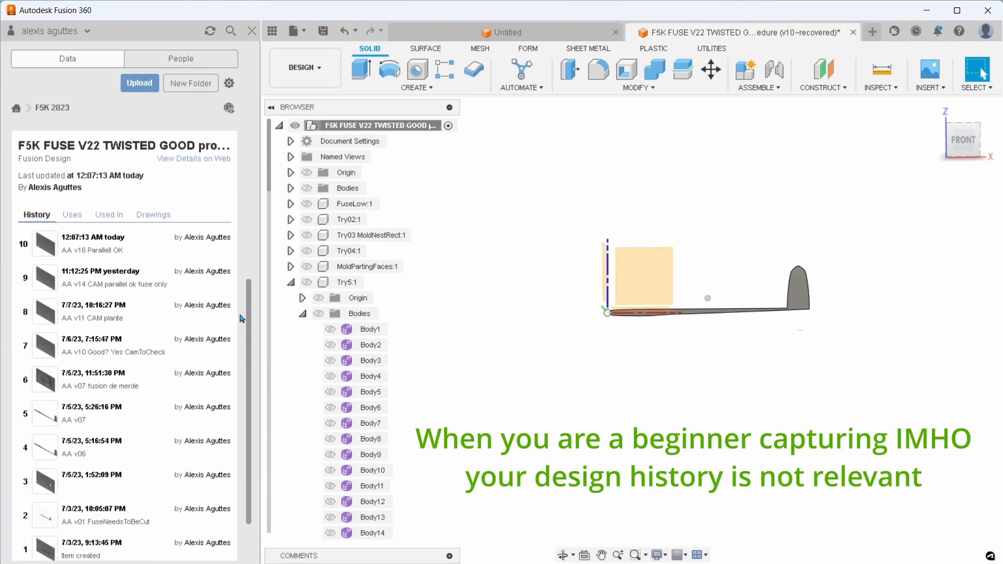
scroll(241, 316, down, 2)
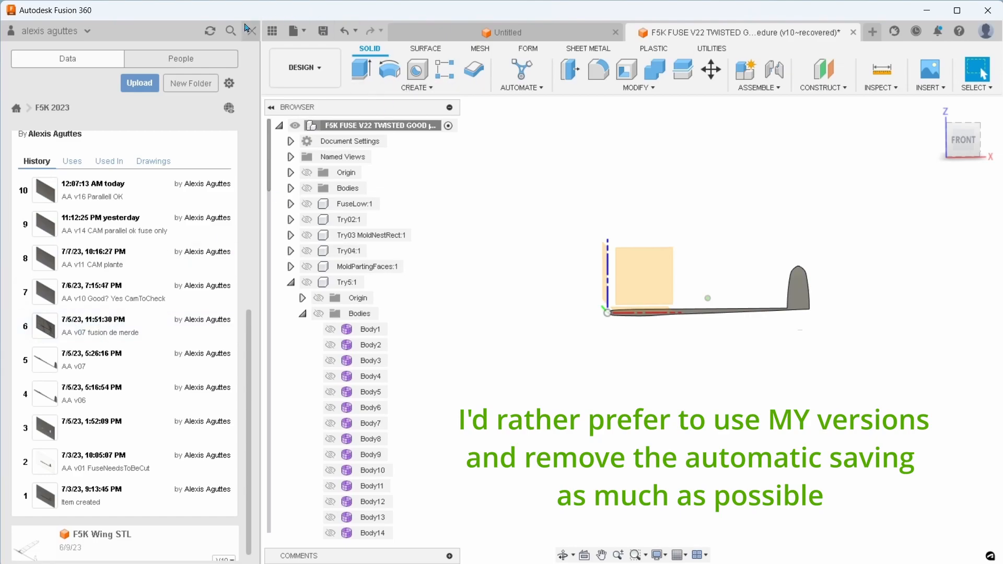
click(252, 30)
Validate the InsideFuseFlange patch body at the Standard checking level with Repair off
drag(400, 201, 828, 386)
click(704, 87)
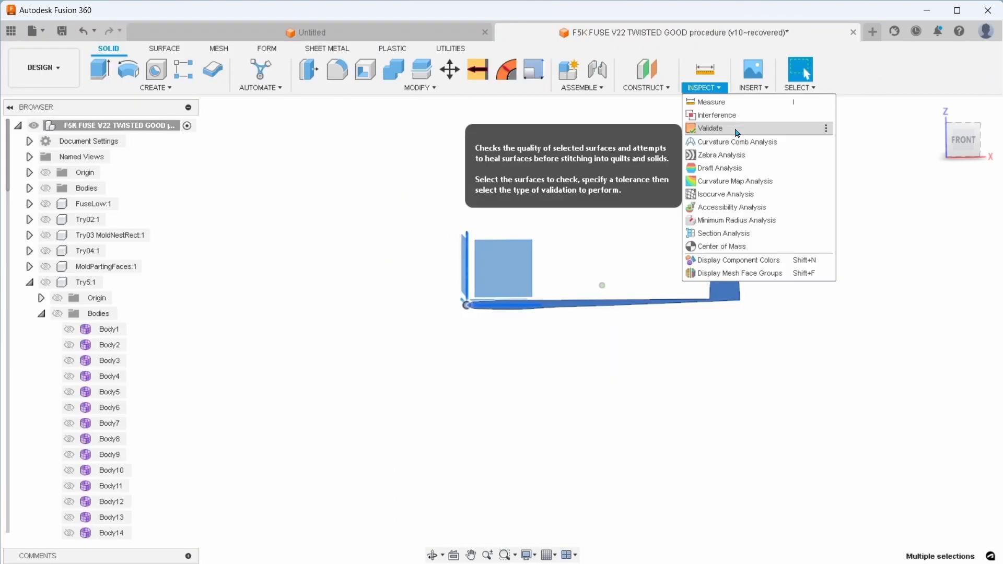
click(737, 130)
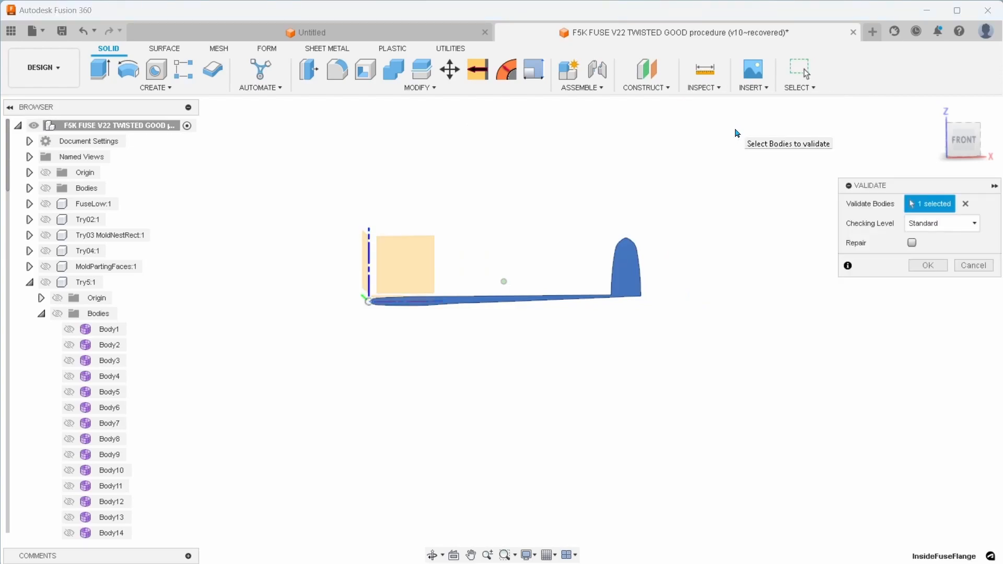
drag(290, 206, 700, 371)
click(603, 288)
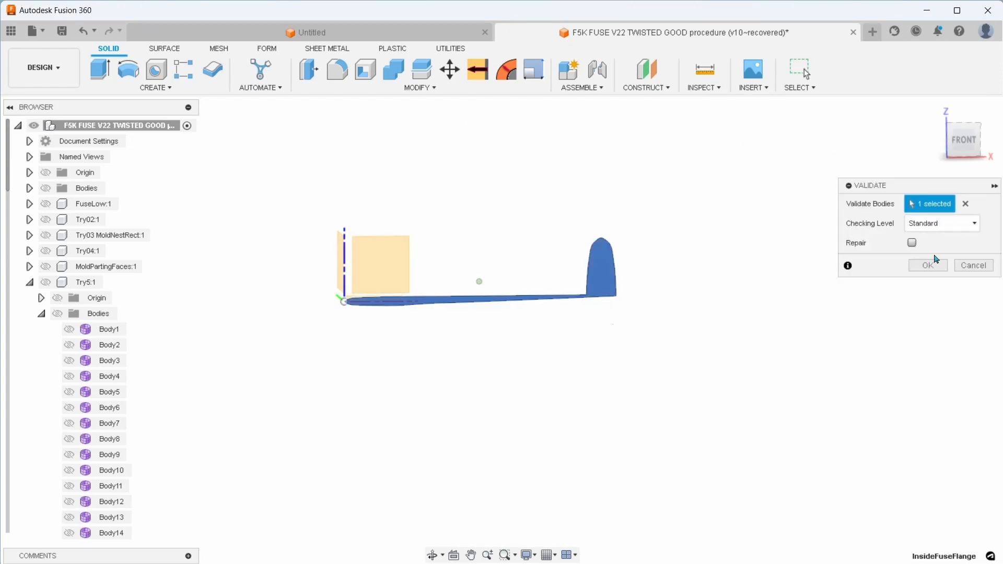
click(928, 265)
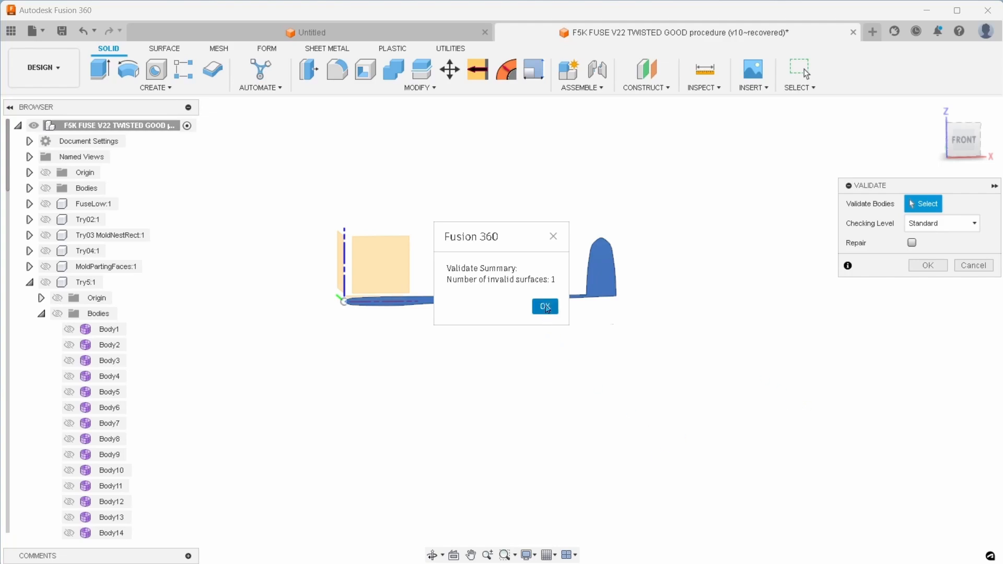
Close the validation and activate the DemoVideoTwistedFuseMold component, collapsing the Try5 component in the browser
click(546, 307)
scroll(637, 331, down, 3)
scroll(637, 332, up, 7)
middle_drag(540, 335, 600, 464)
scroll(636, 389, up, 1)
scroll(635, 376, down, 3)
middle_drag(554, 439, 757, 389)
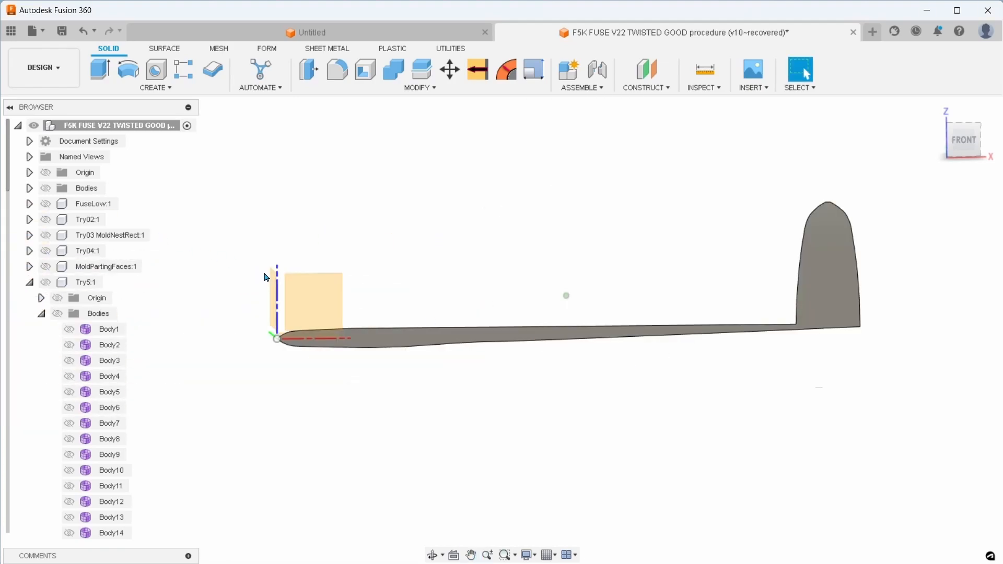
click(29, 282)
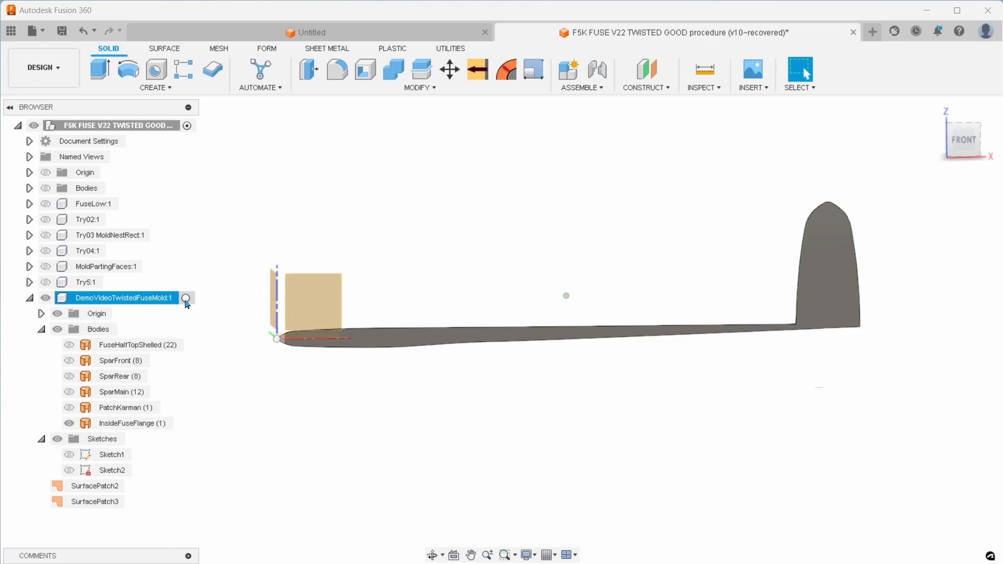
click(187, 298)
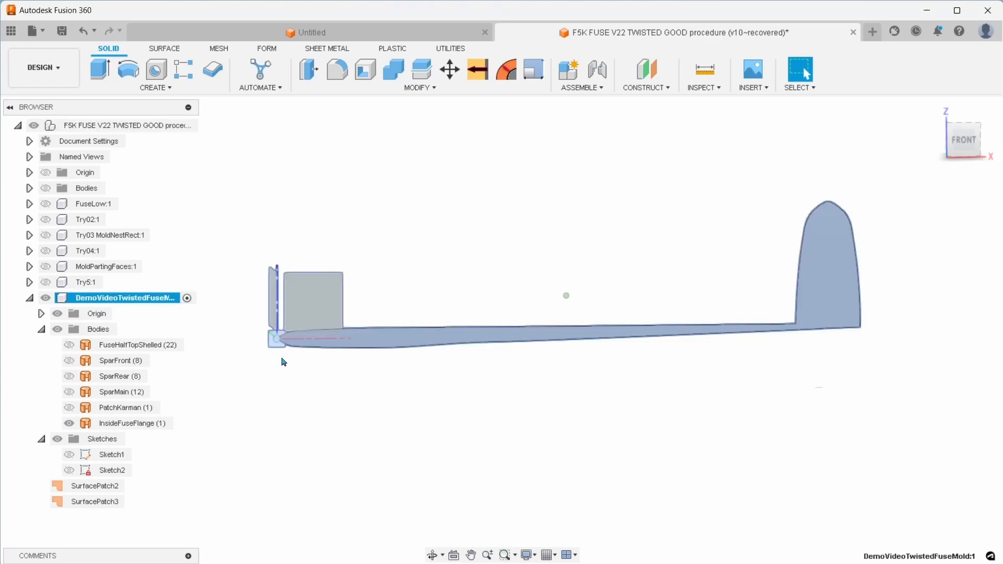
Validate the InsideFuseFlange patch at the Standard checking level with Repair, 0.01 mm gap healing and bad-surface refitting enabled
drag(227, 264, 774, 335)
drag(233, 162, 728, 216)
click(705, 87)
click(707, 129)
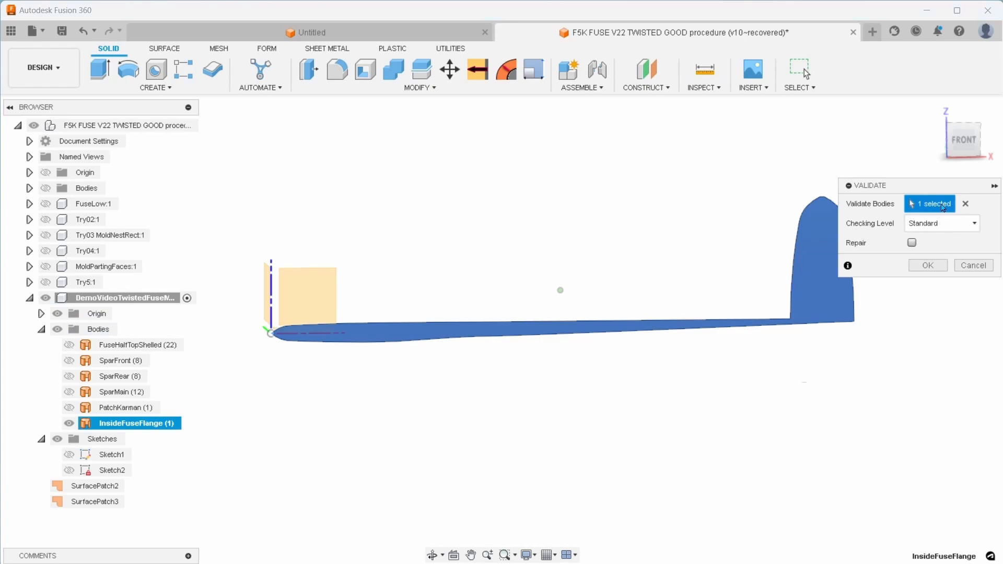
click(911, 243)
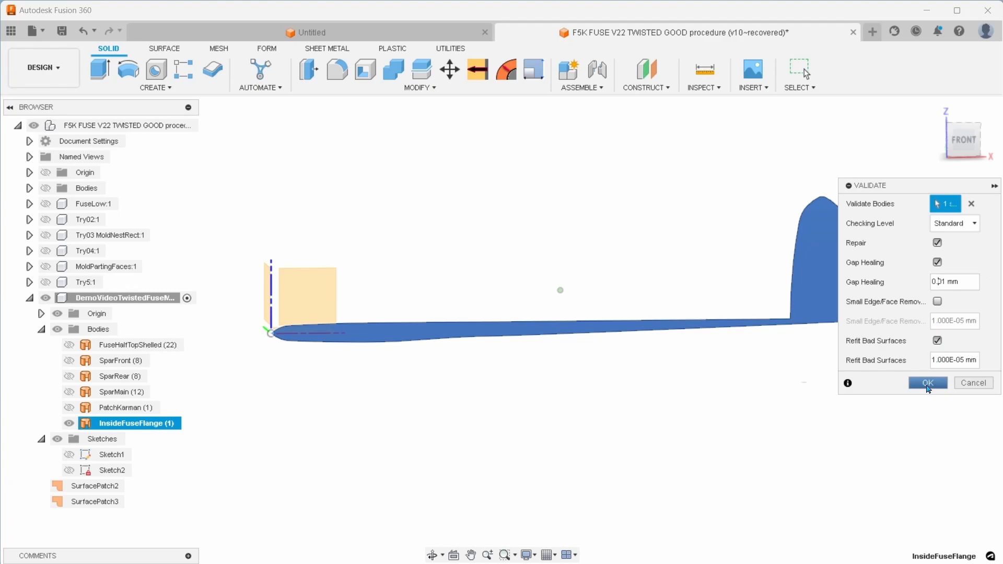
click(928, 383)
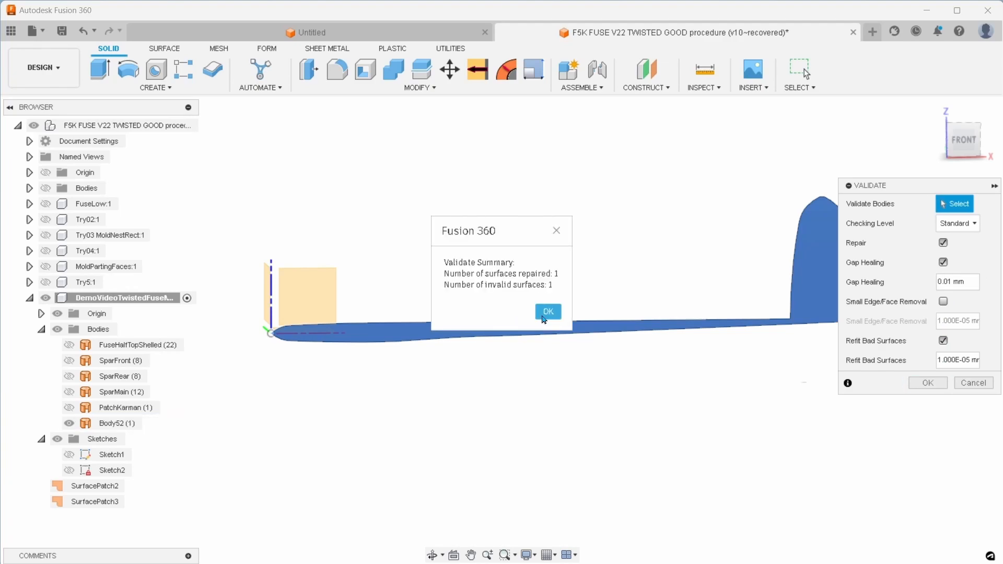
click(543, 316)
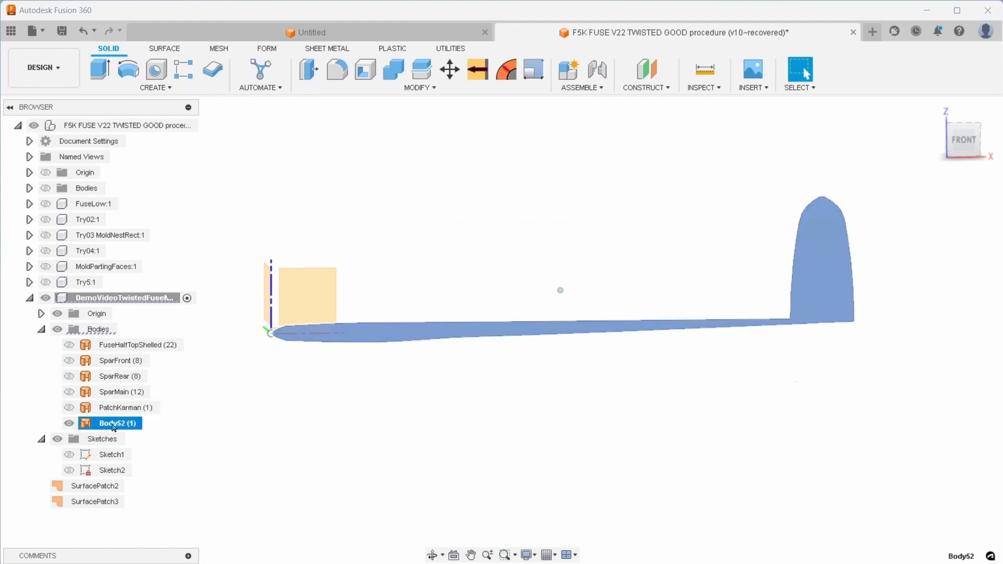
Rename the repaired flange patch body as MidFlangeFuse
double_click(103, 423)
text(MidF)
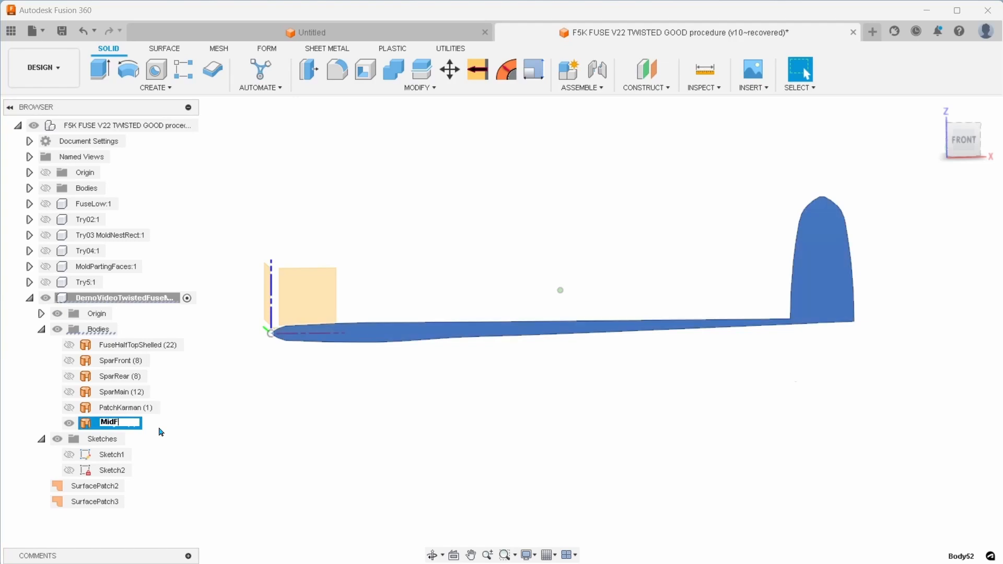
text(langeFuse)
key(Return)
Try to loft a form from the MidFlangeFuse face to the Sketch2 rectangle
click(219, 48)
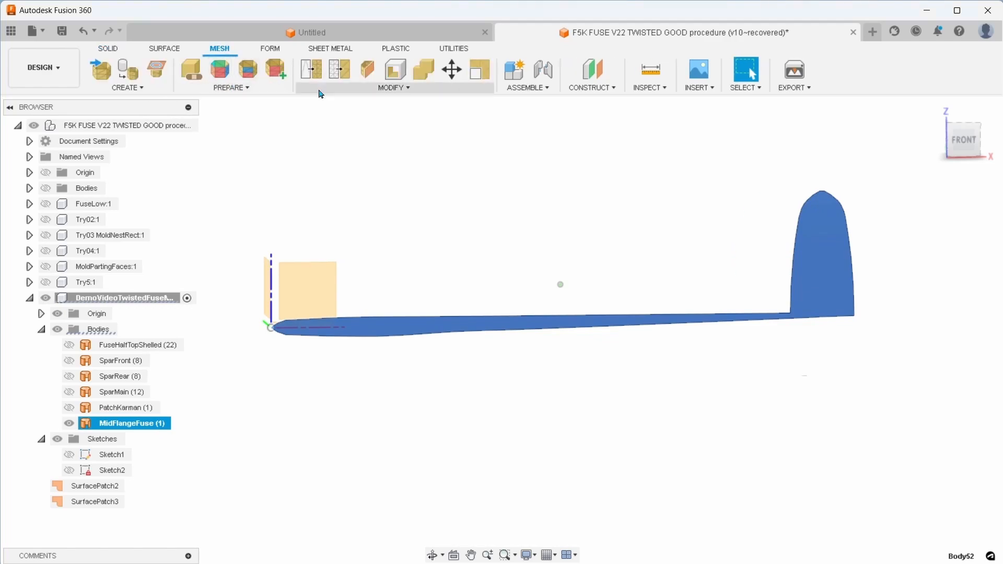
click(268, 48)
click(184, 87)
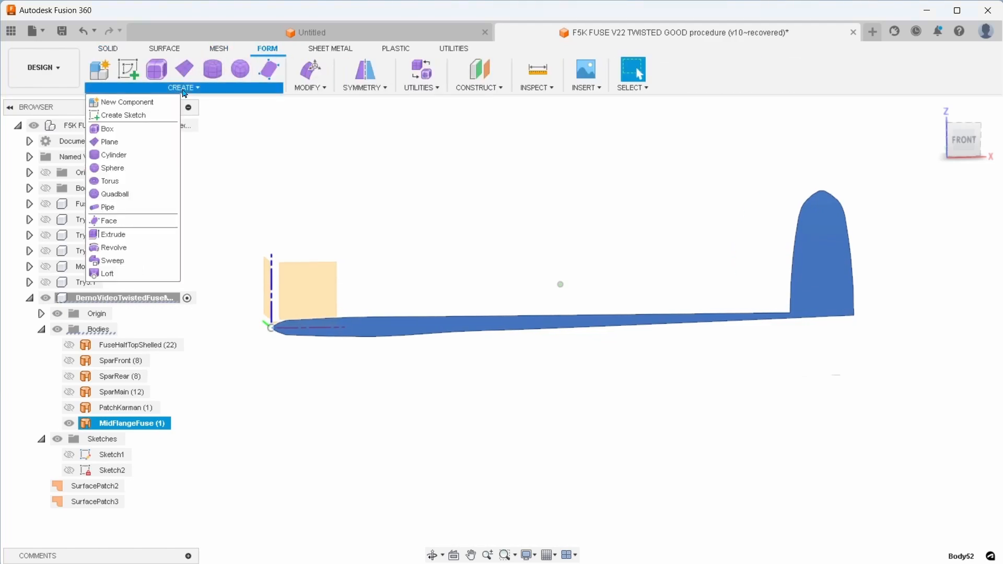
click(110, 274)
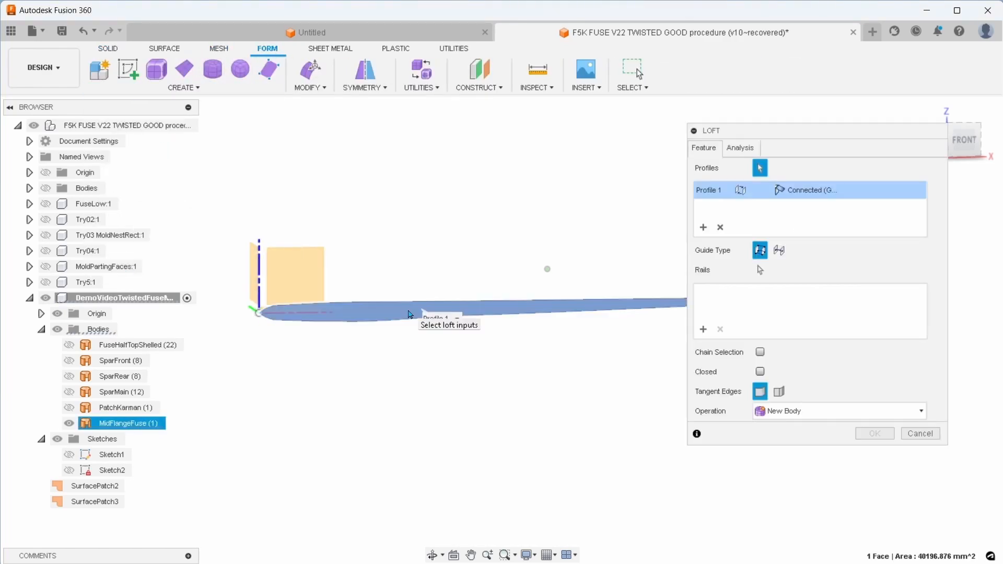
click(68, 470)
scroll(418, 448, down, 2)
click(361, 437)
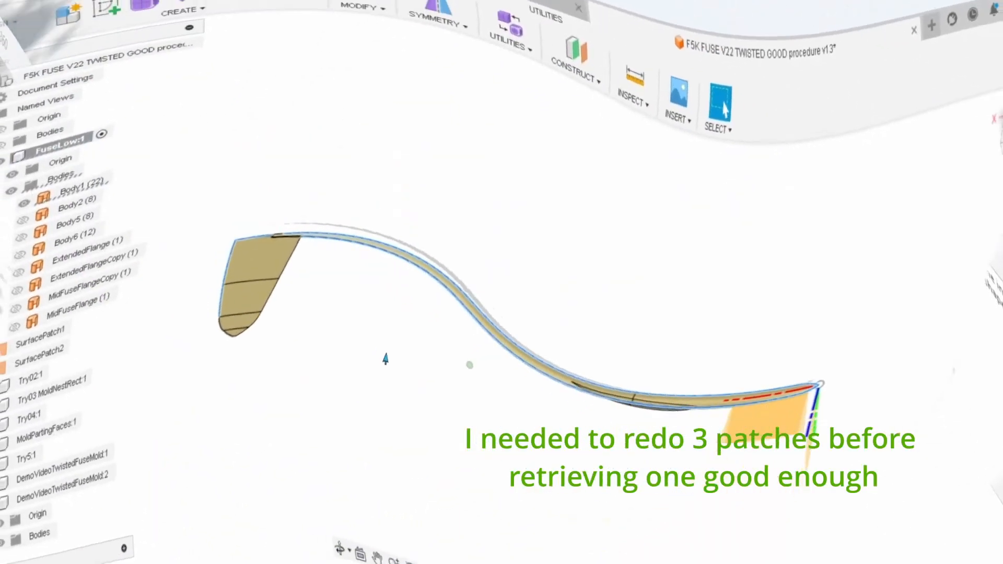
Select the boundary edges of FuseLow's Body1 fuselage half as the outline for a surface patch
scroll(141, 437, down, 3)
click(313, 357)
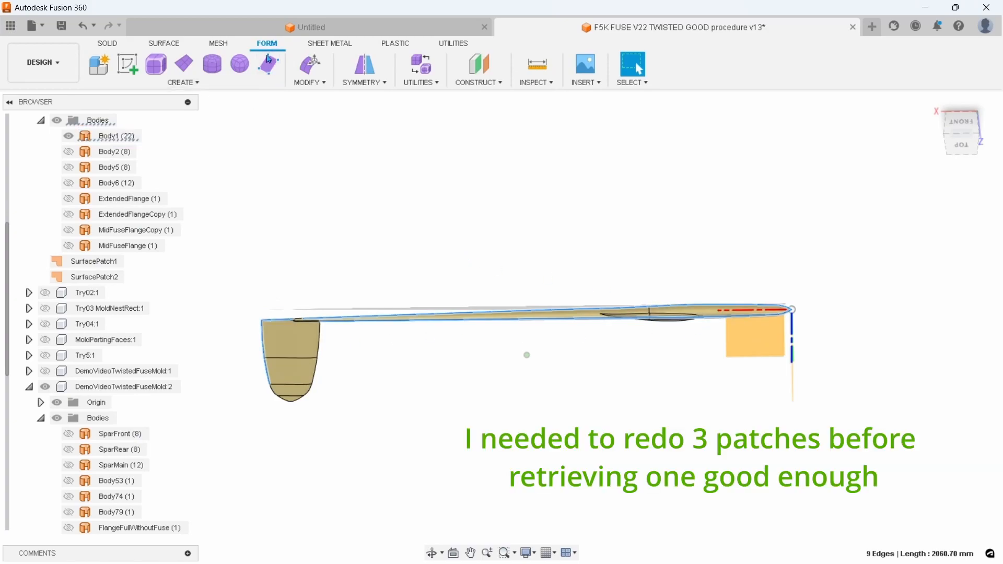
click(176, 82)
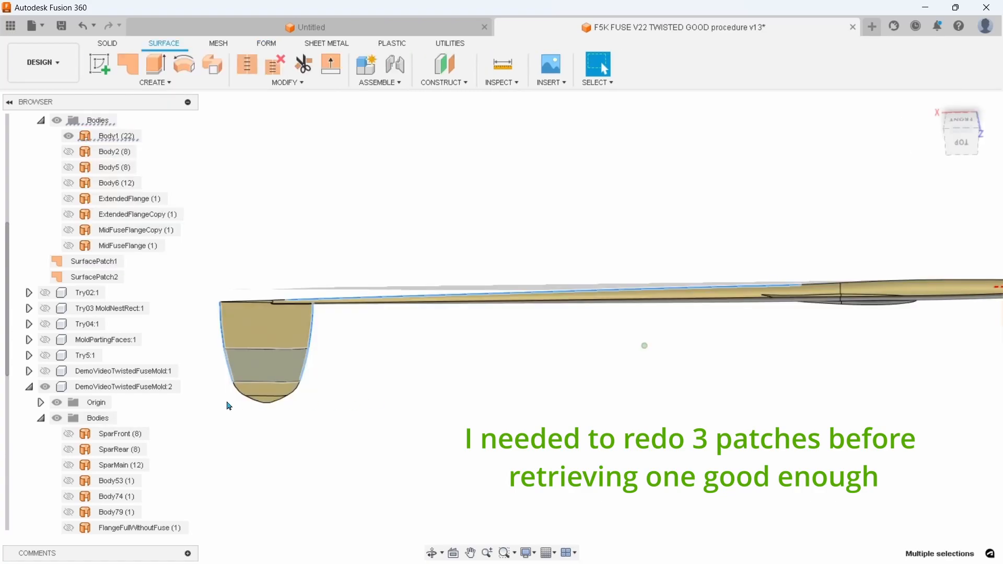
scroll(30, 438, down, 5)
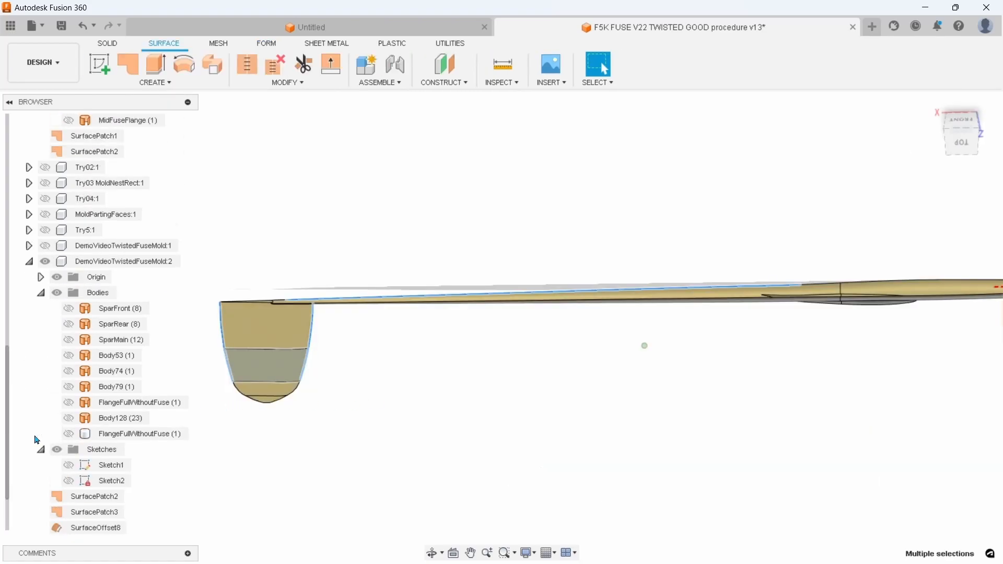
In DemoVideoTwistedFuseMold:2, set up a form loft from the Body79 patch face to the Sketch2 rectangle
double_click(120, 230)
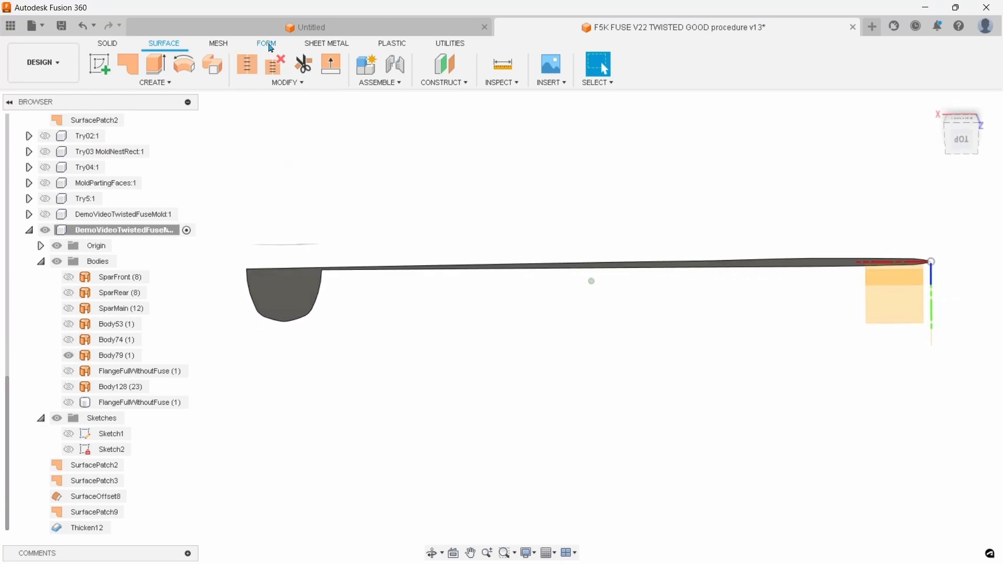
click(267, 44)
click(268, 64)
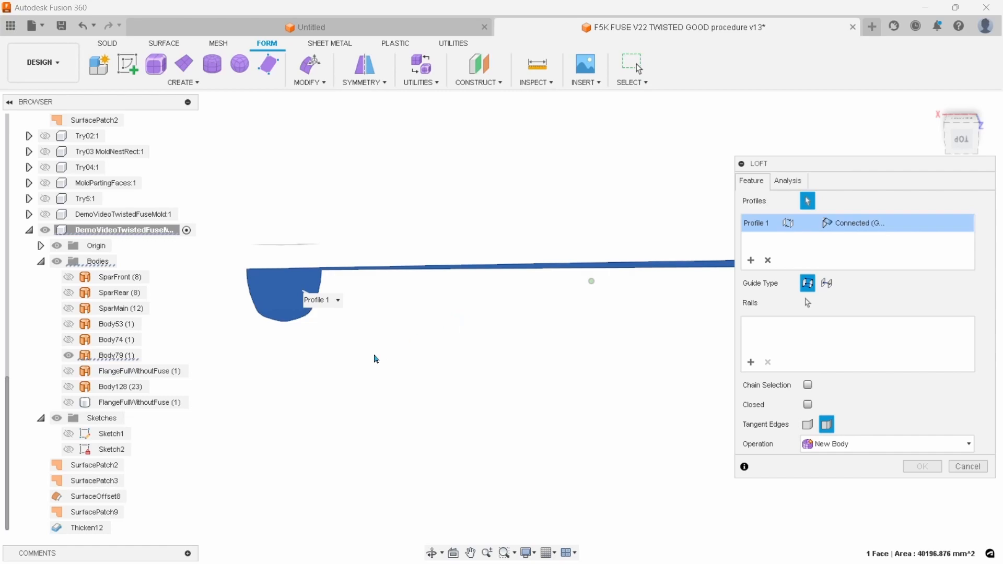
click(69, 450)
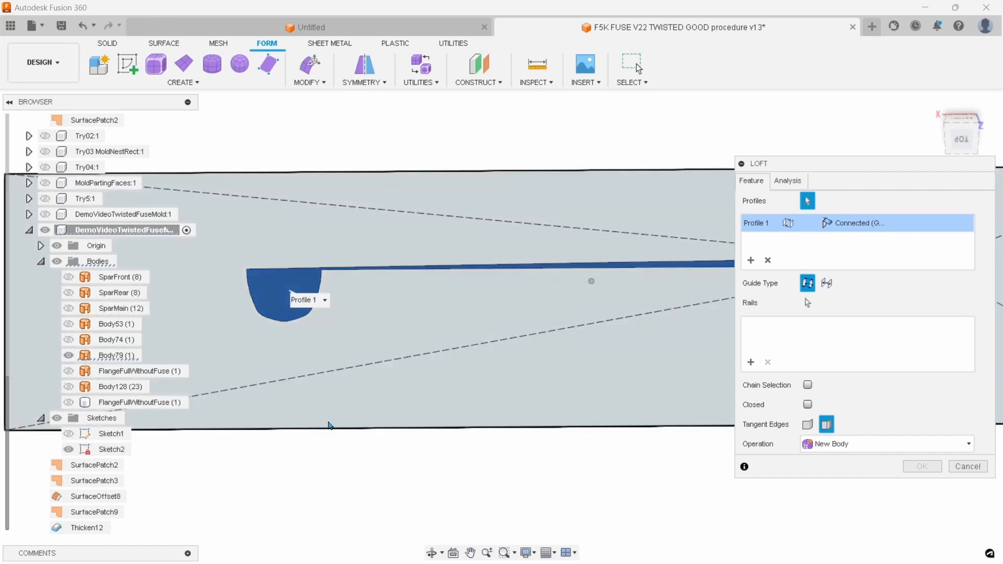
scroll(474, 416, down, 3)
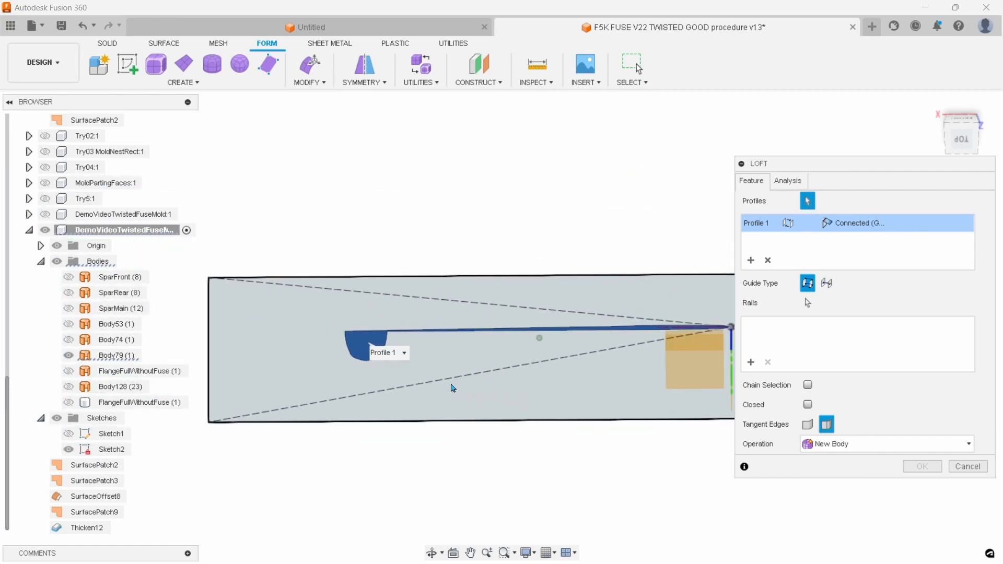
click(483, 383)
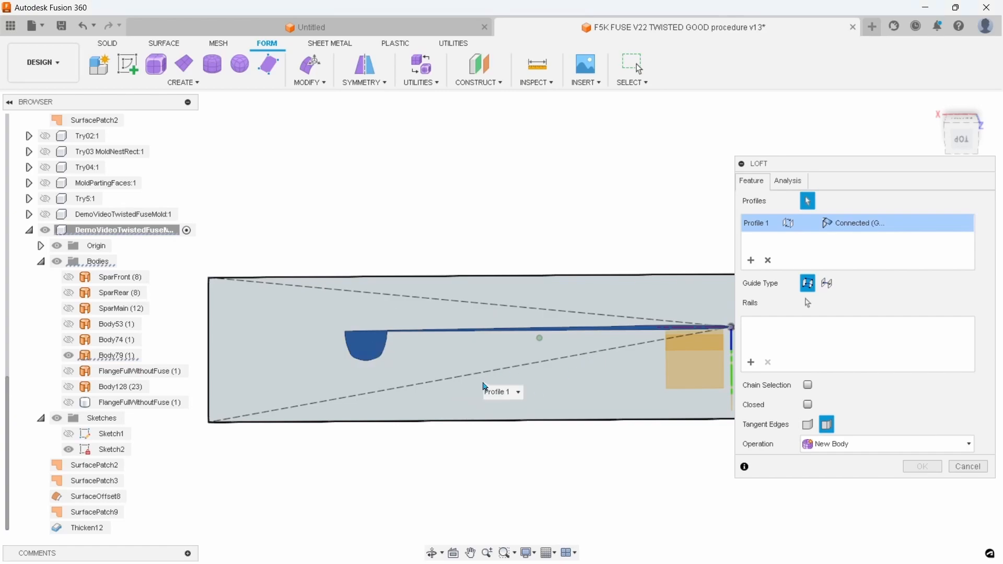
click(485, 387)
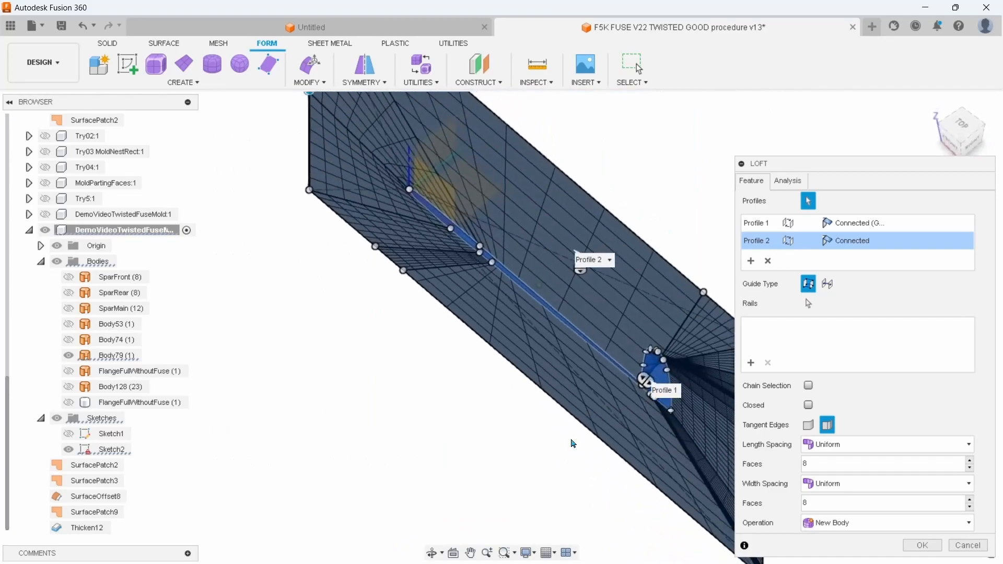
Examine the loft preview's mapping points and grid lines around the tail fin and the outer rectangle
drag(860, 165, 788, 535)
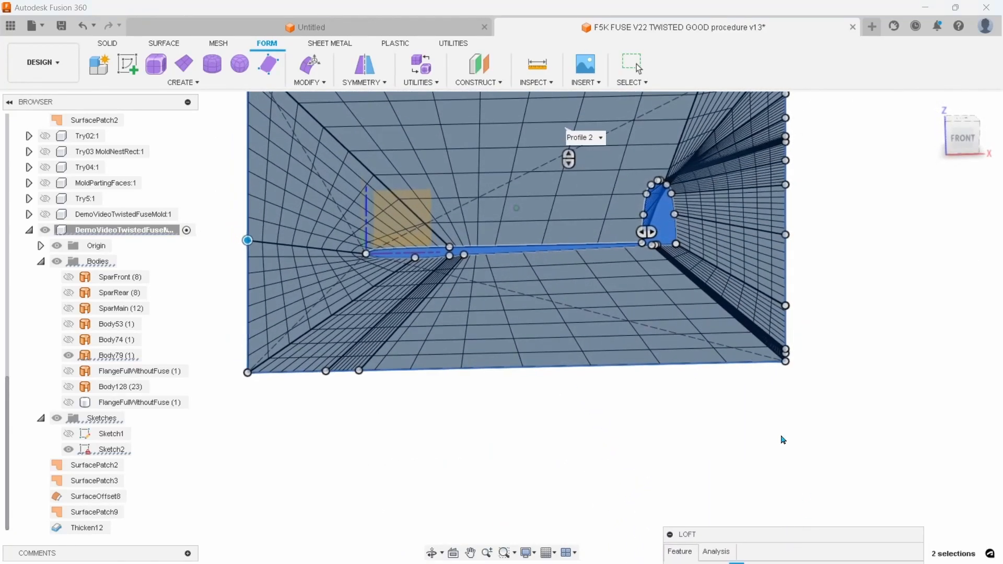
scroll(752, 296, up, 5)
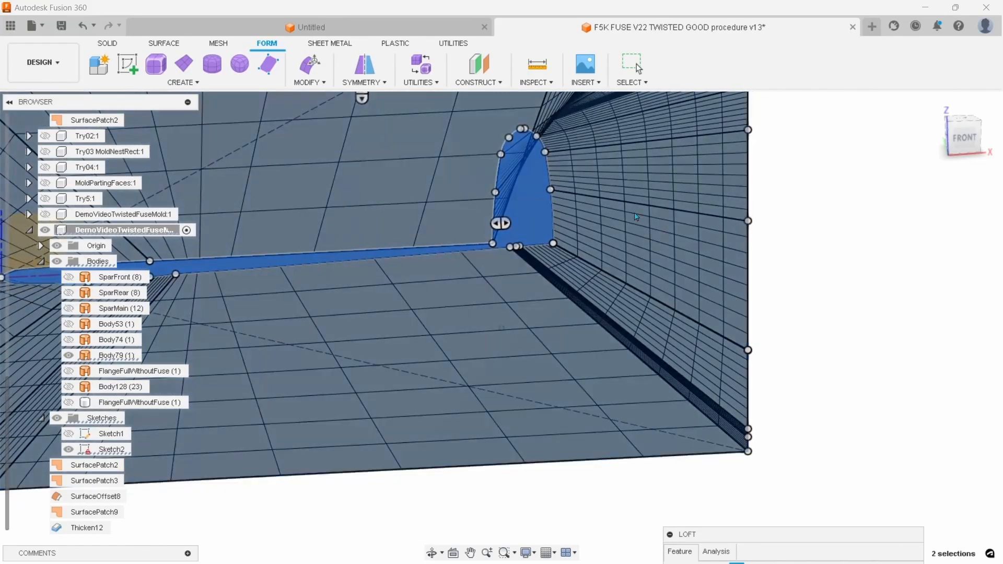
scroll(635, 217, up, 4)
scroll(569, 202, up, 1)
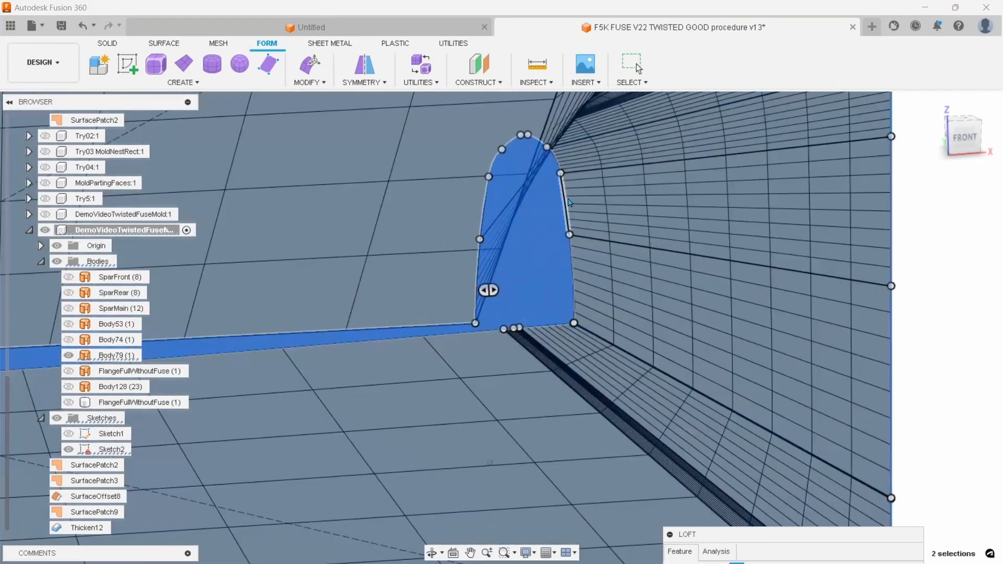
scroll(570, 203, up, 3)
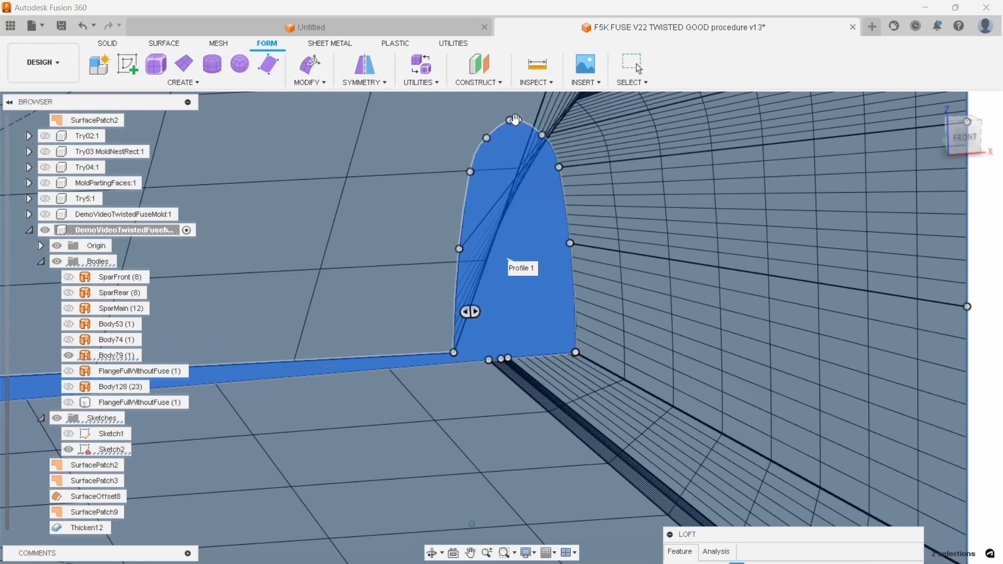
scroll(516, 120, up, 3)
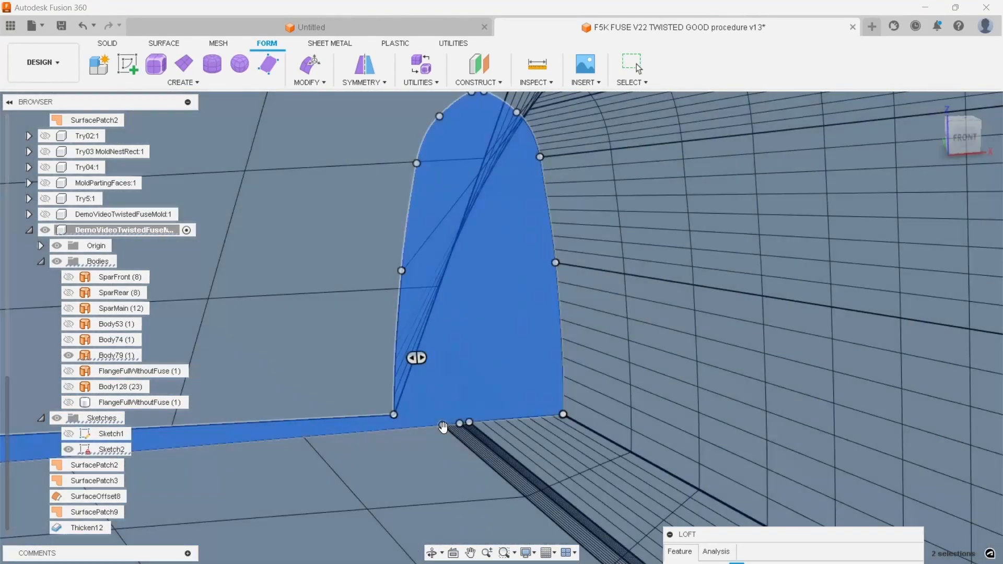
scroll(443, 427, down, 9)
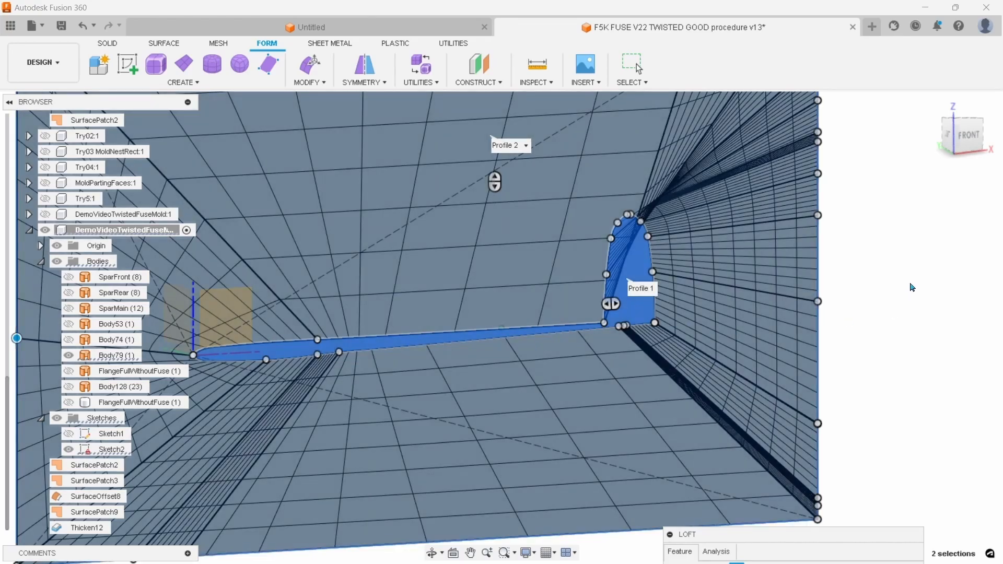
scroll(909, 289, down, 5)
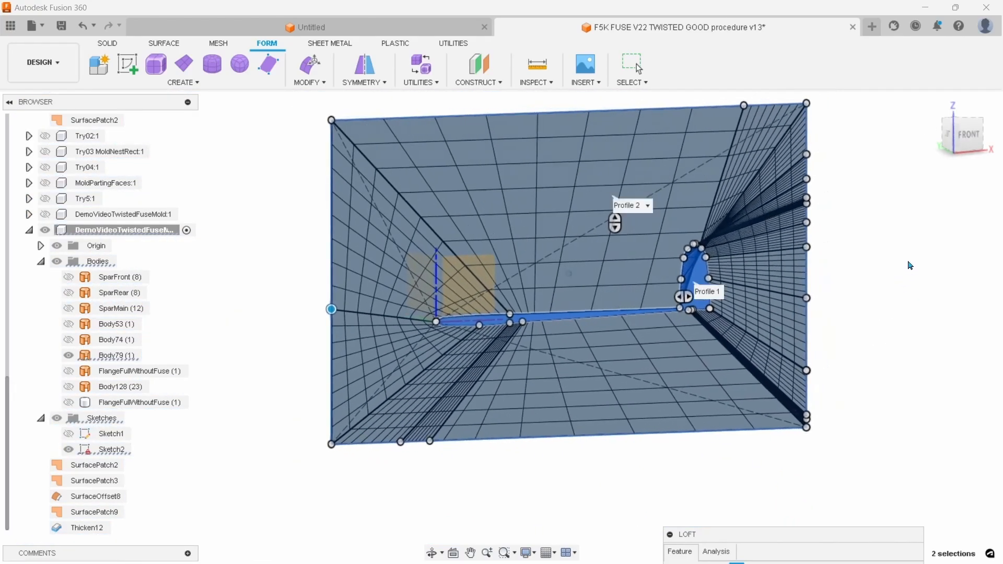
In front view, move the loft mapping point of the boom-fin junction along the rectangle's upper edge to near the nose-end corner
click(964, 135)
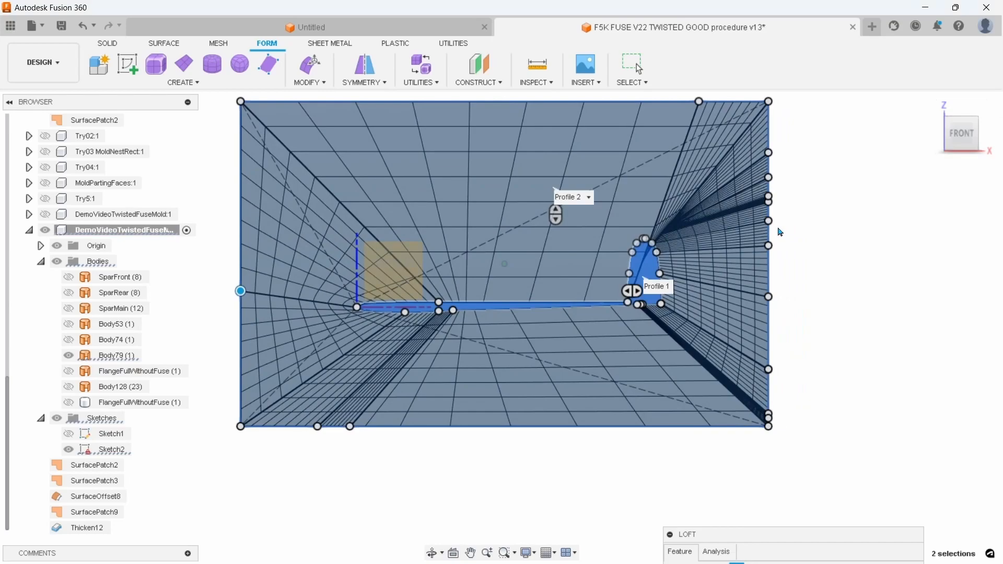
middle_drag(822, 235, 852, 292)
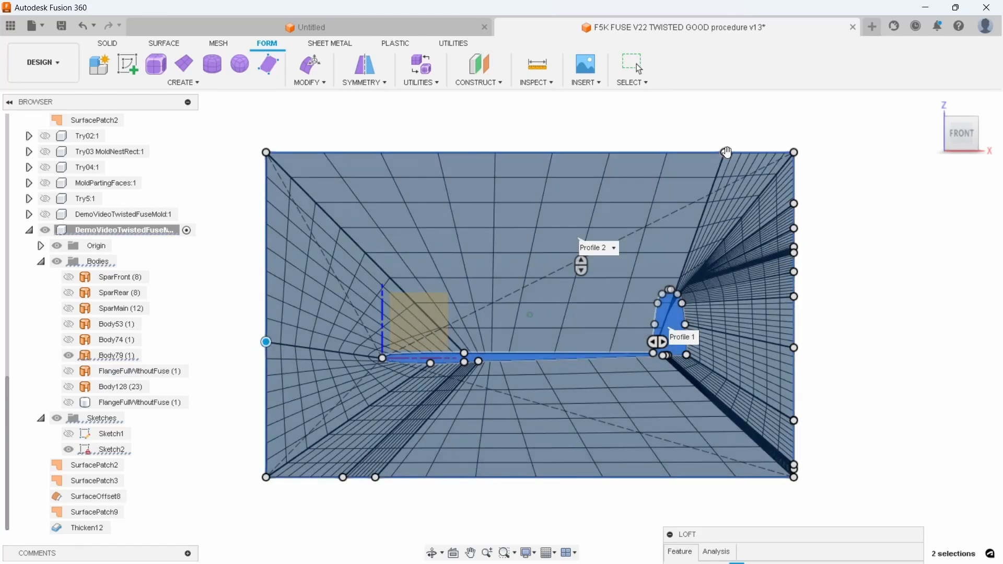
click(725, 152)
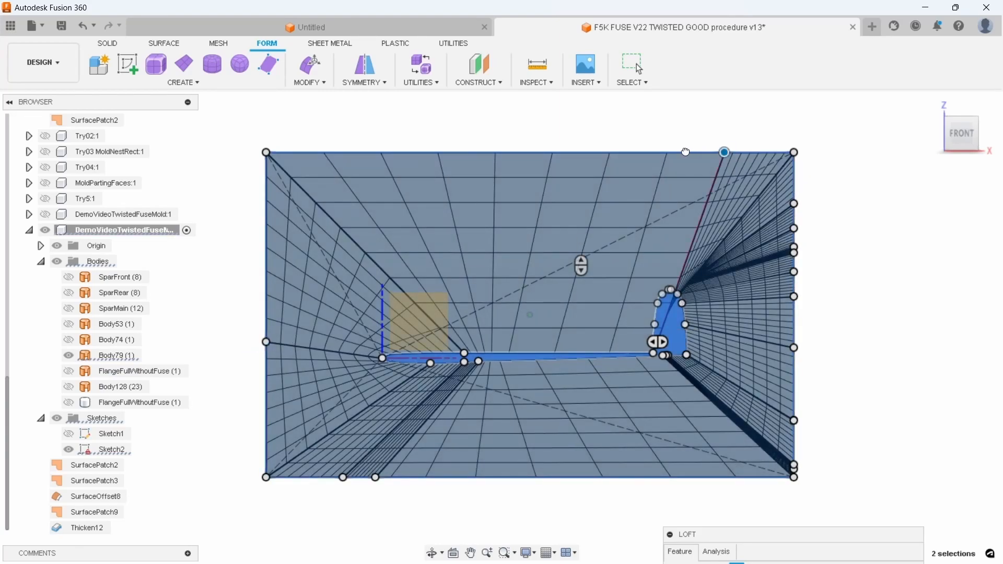
drag(664, 150, 321, 152)
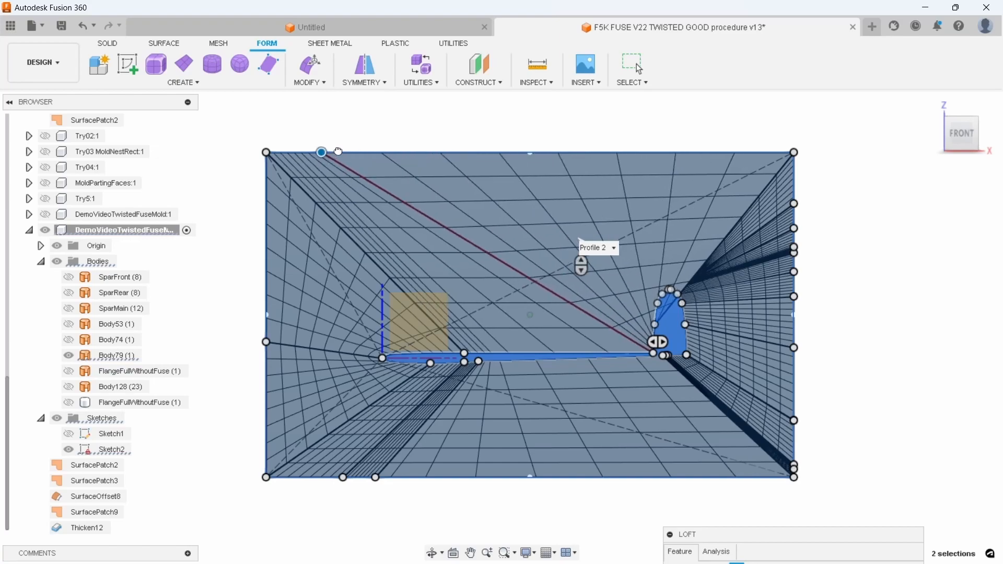
click(350, 152)
click(369, 153)
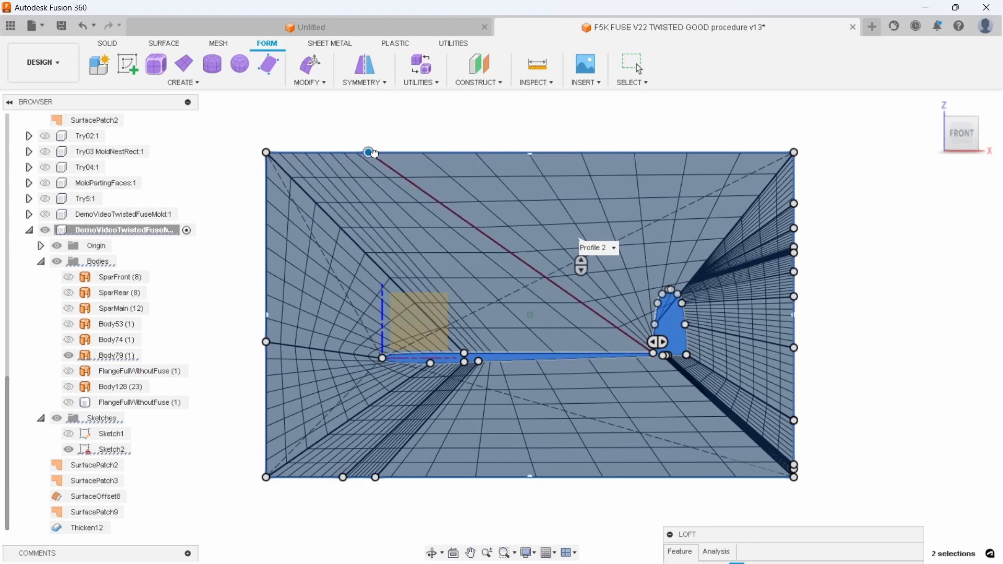
click(375, 153)
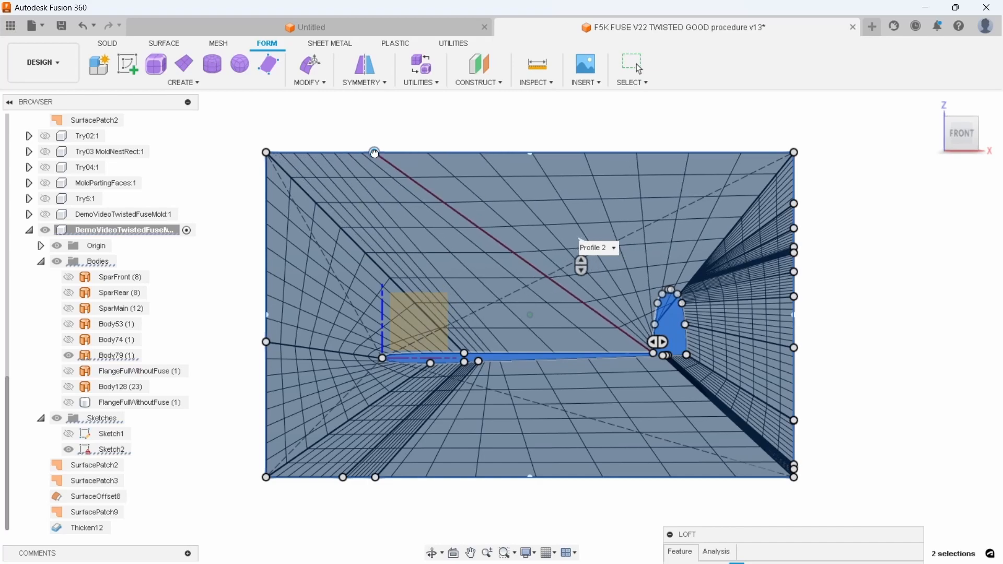
Move the lowest mapping point of the fin's leading edge from the rectangle's tail-end edge onto its upper edge, beside the boom-fin junction point
scroll(575, 328, up, 5)
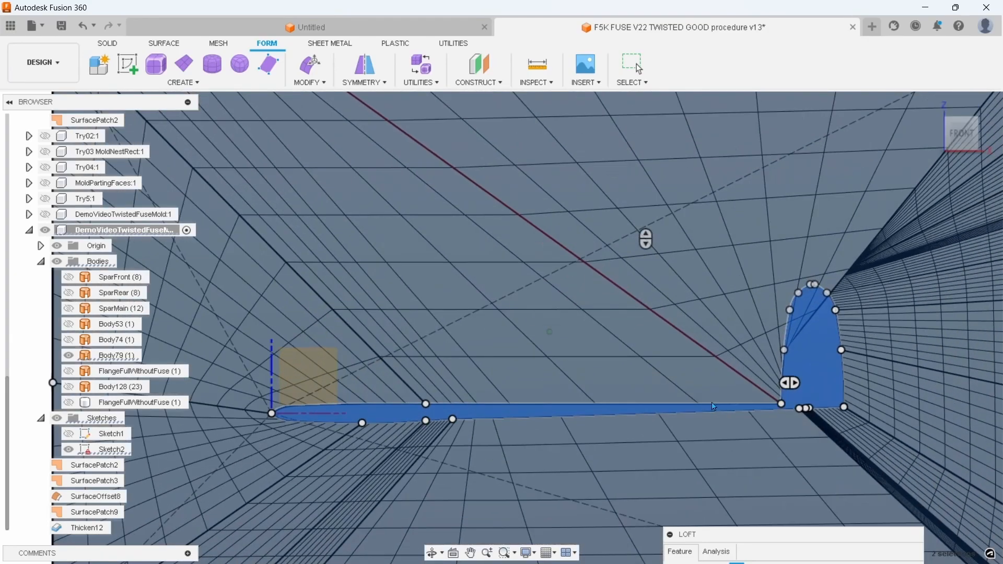
scroll(750, 414, up, 1)
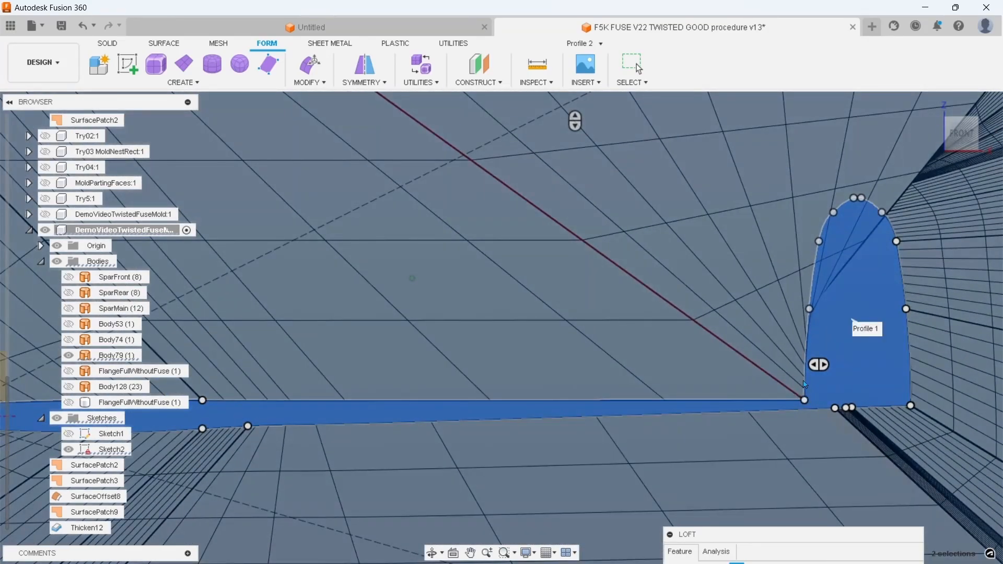
scroll(812, 365, down, 2)
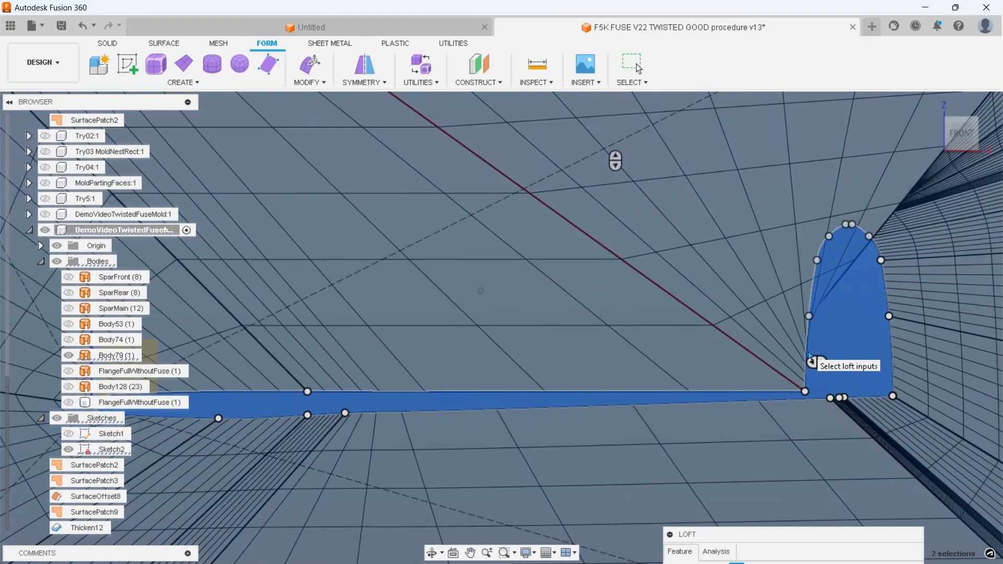
scroll(766, 386, down, 2)
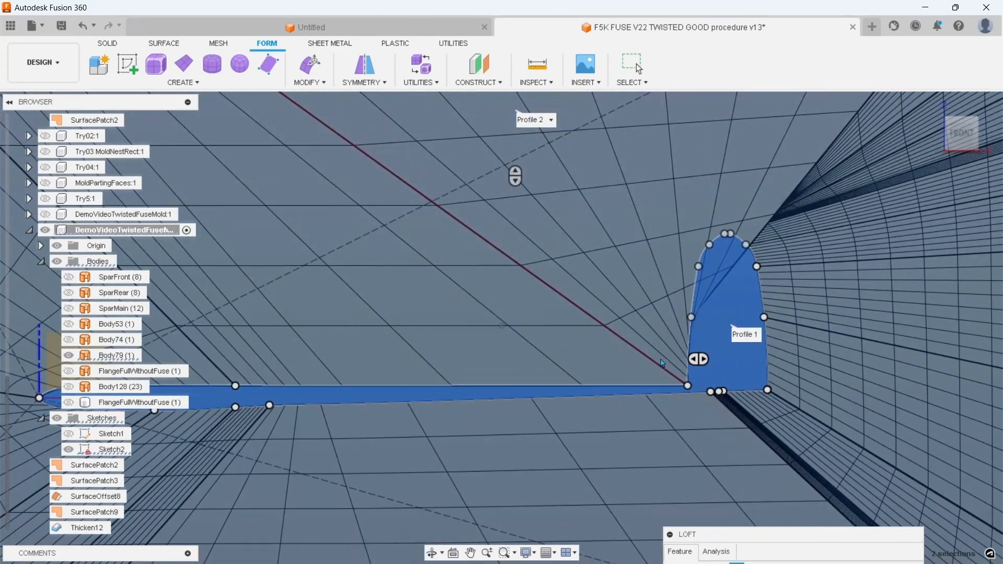
scroll(789, 272, down, 5)
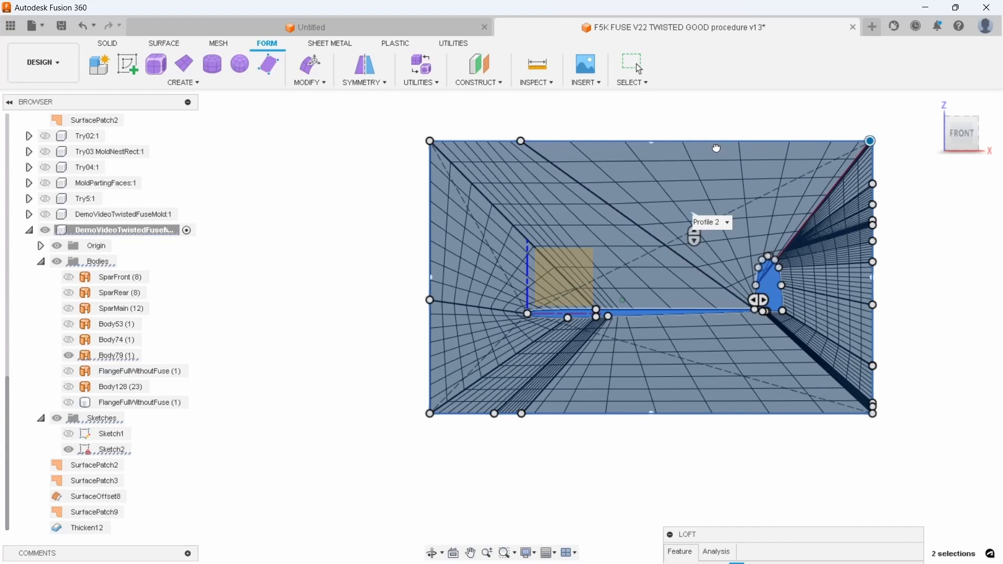
drag(717, 148, 621, 146)
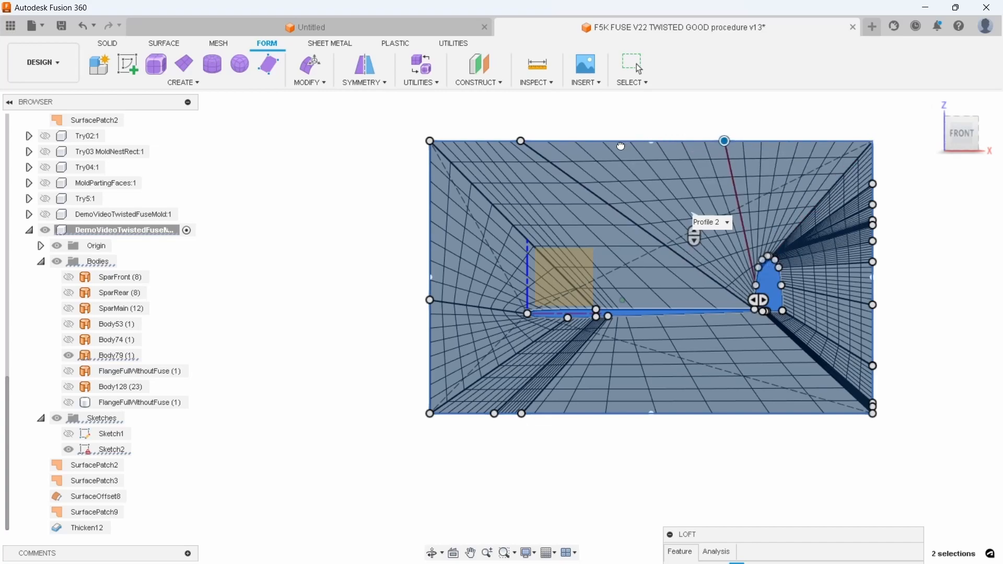
drag(616, 144, 598, 143)
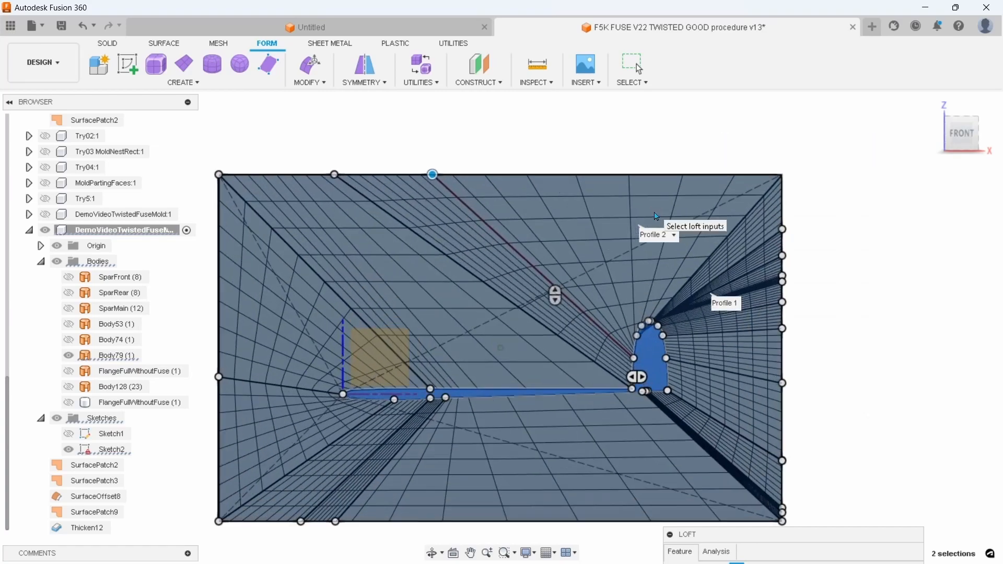
Bring the next leading-edge fin mapping point onto the rectangle's upper edge and tighten its spacing with the neighbouring fin point
scroll(653, 205, up, 3)
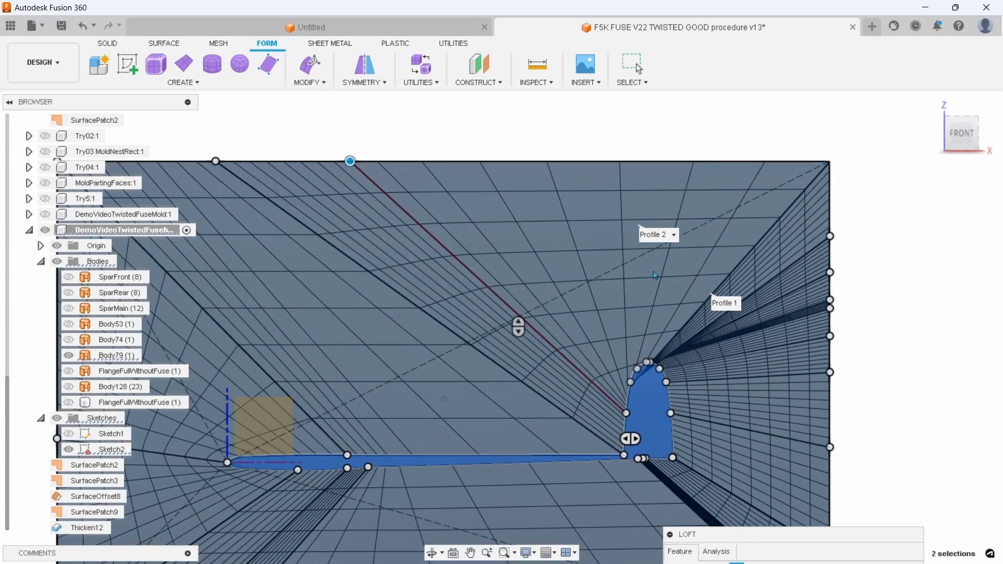
scroll(656, 277, up, 2)
scroll(690, 278, down, 2)
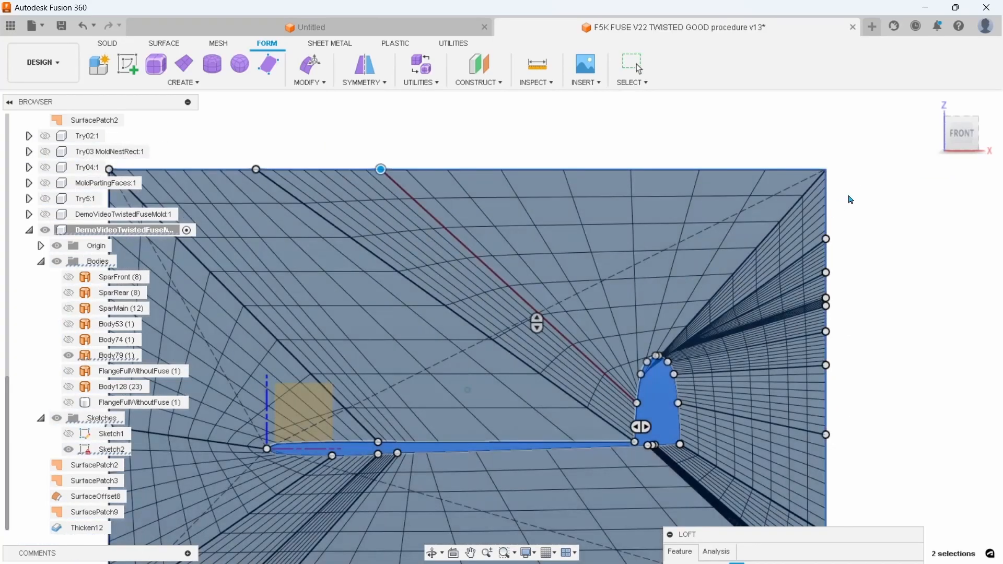
drag(826, 239, 497, 174)
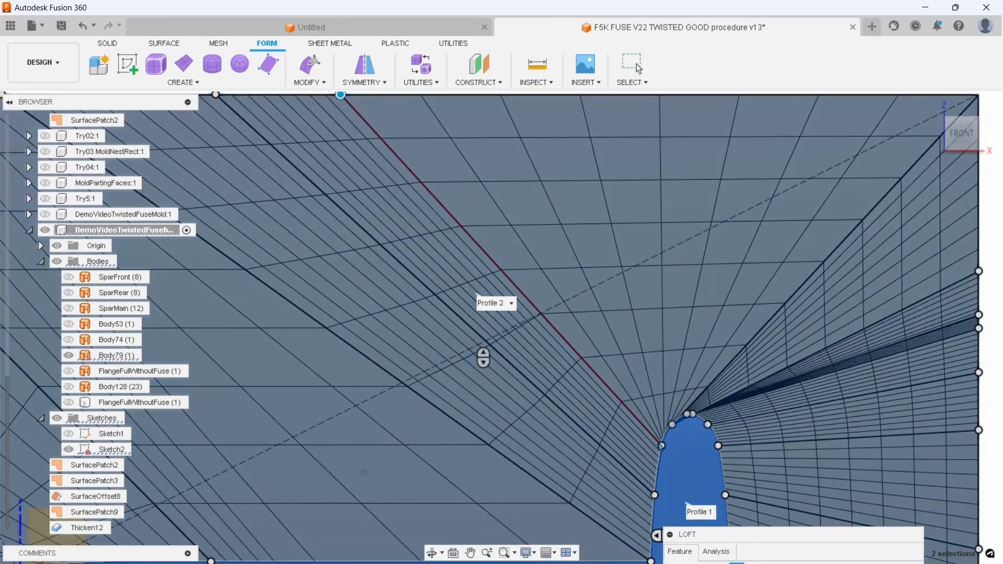
scroll(662, 444, down, 4)
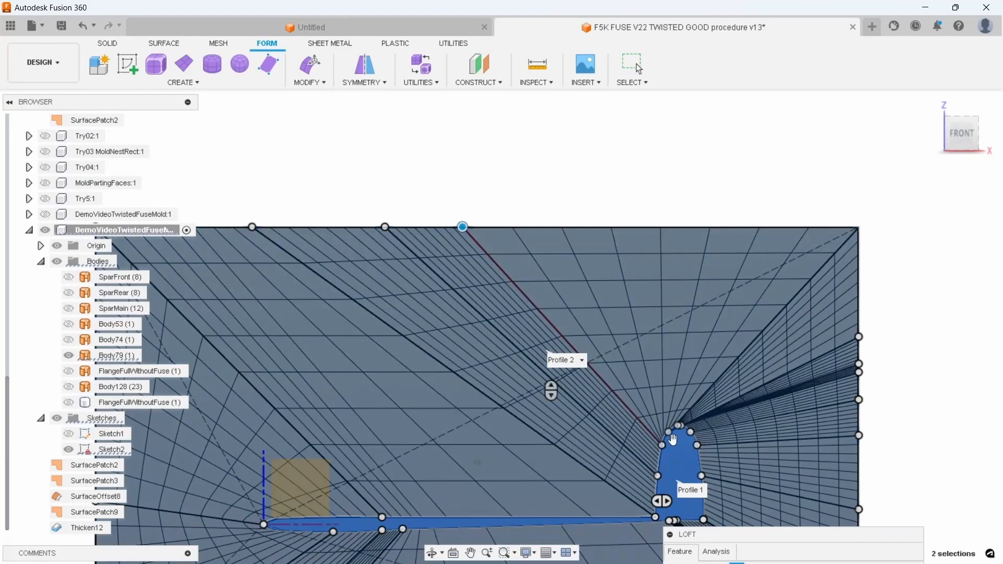
scroll(662, 443, up, 2)
scroll(661, 444, down, 3)
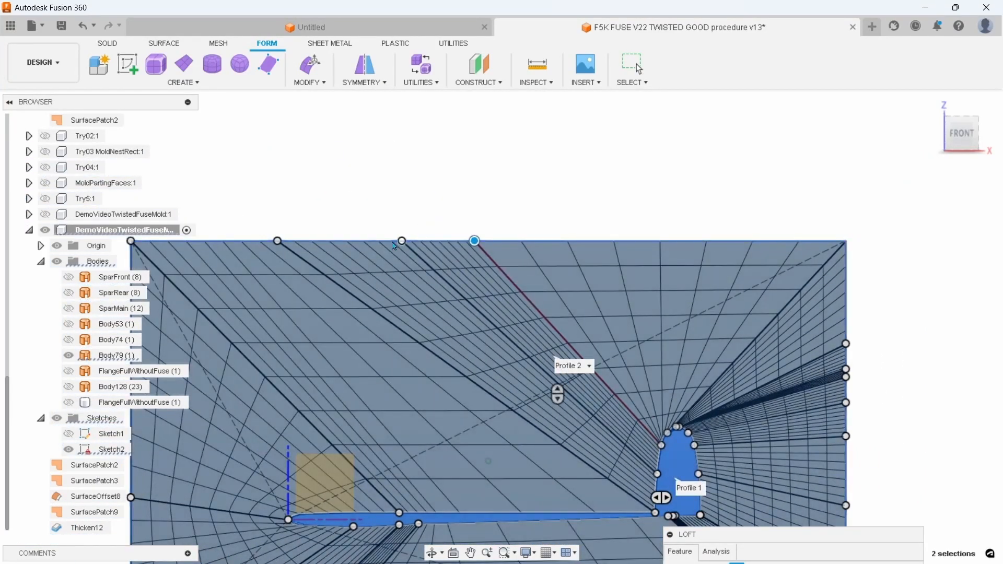
drag(402, 241, 367, 246)
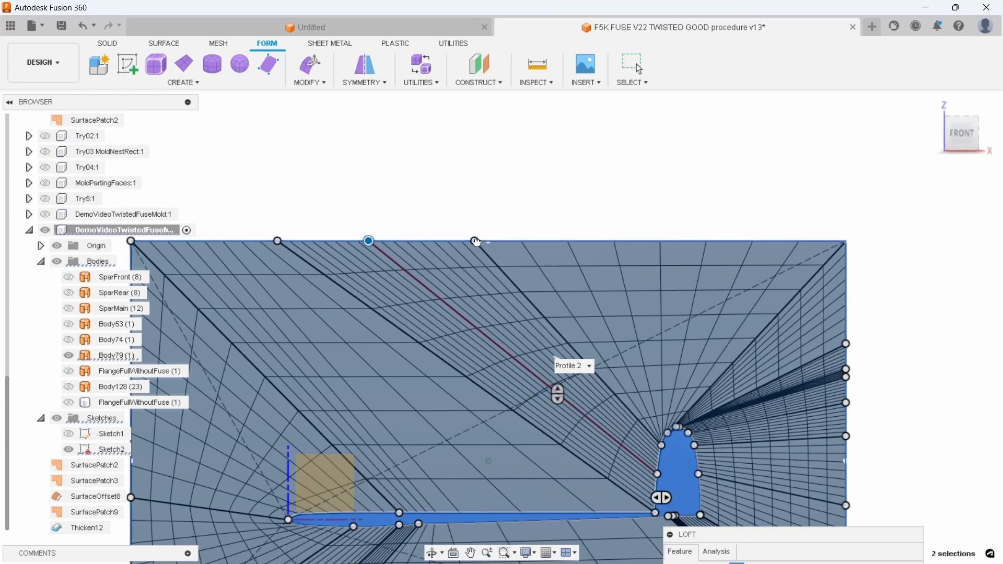
drag(477, 242, 436, 245)
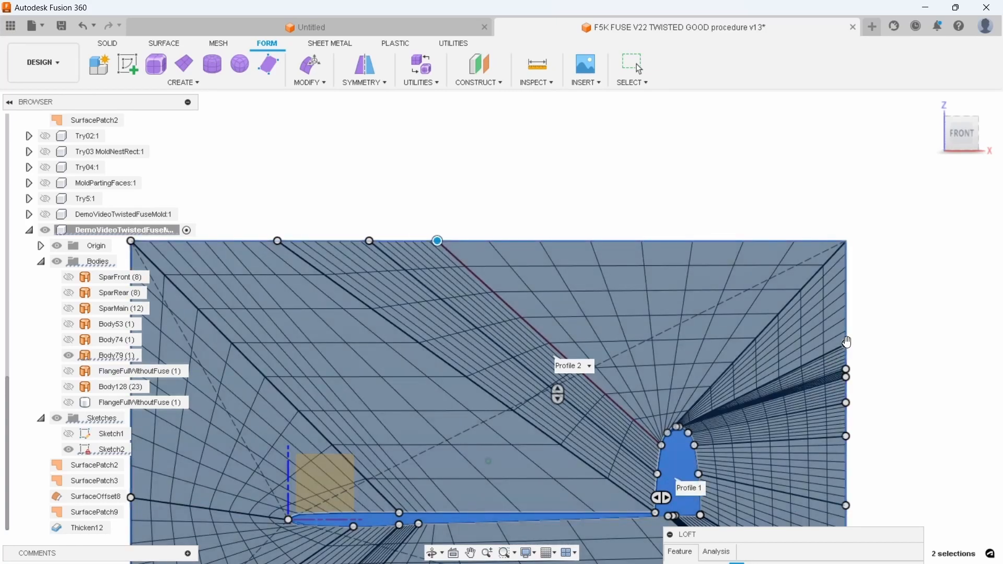
Move the remaining mapping points up to the fin tip from the rectangle's tail-end edge onto its upper edge, spread towards the tail
click(846, 344)
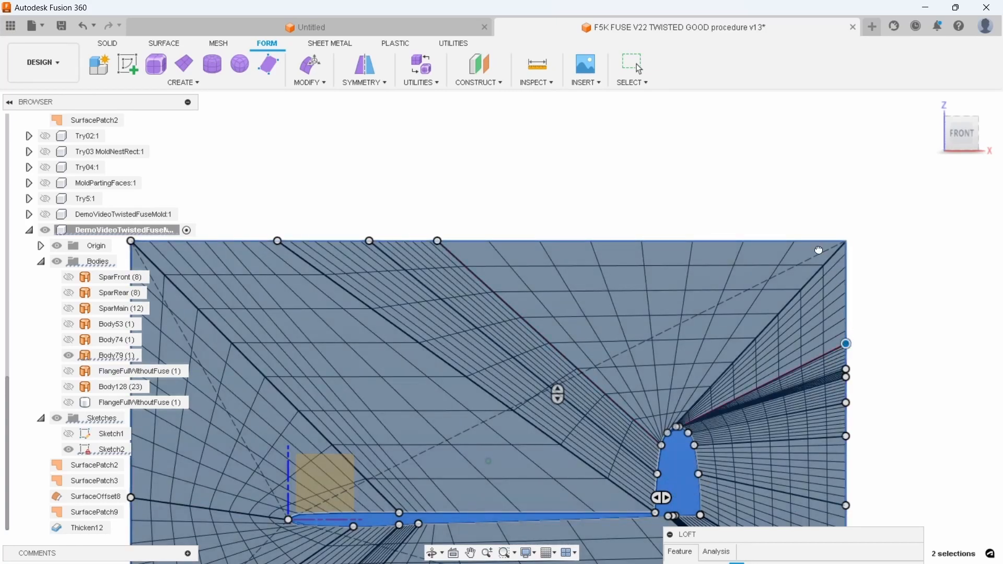
drag(802, 241, 846, 294)
drag(764, 242, 846, 377)
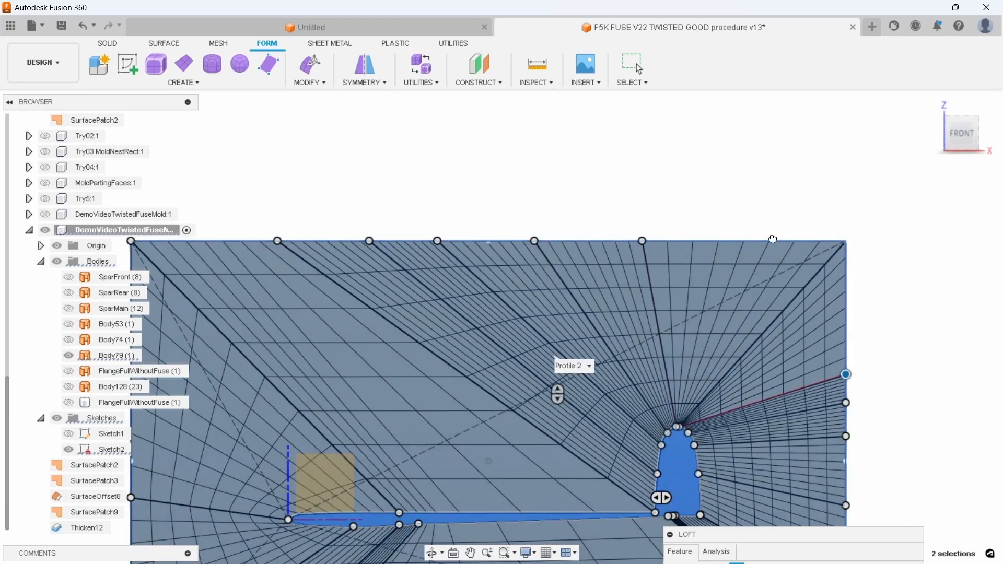
drag(717, 238, 679, 242)
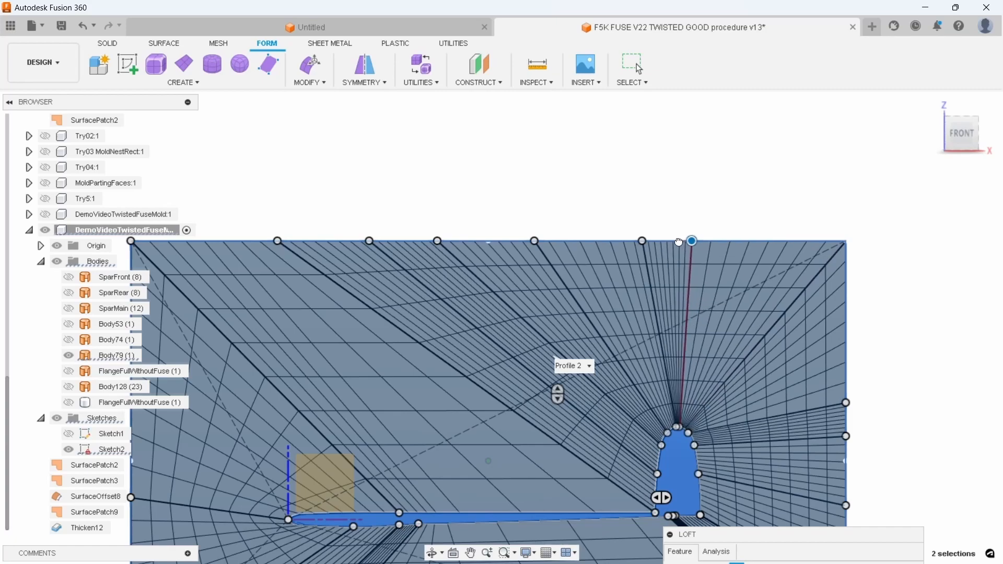
Adjust the two fin-tip mapping points on the rectangle's upper edge so their grid lines fan out on both sides of the tip
scroll(672, 242, up, 3)
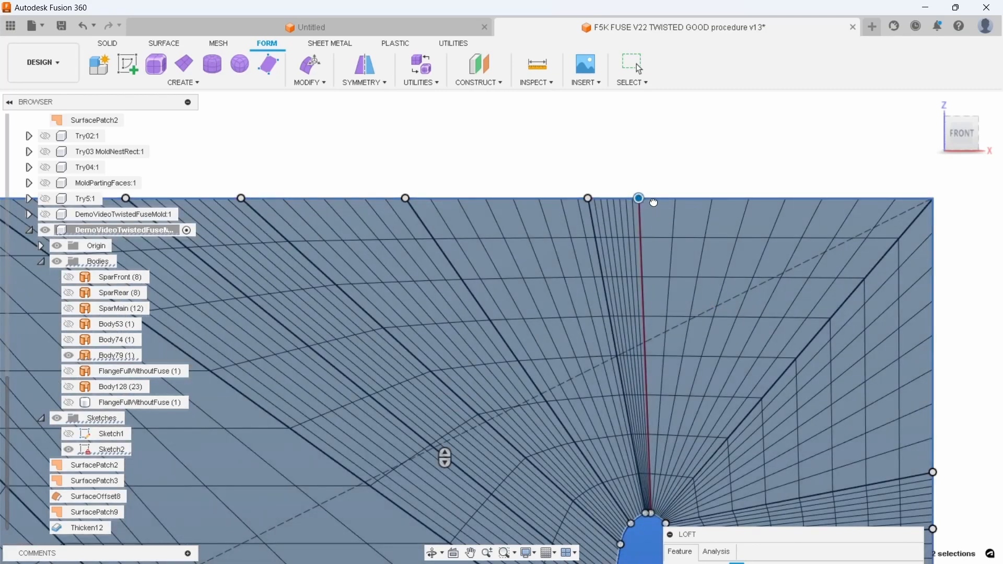
drag(654, 202, 677, 203)
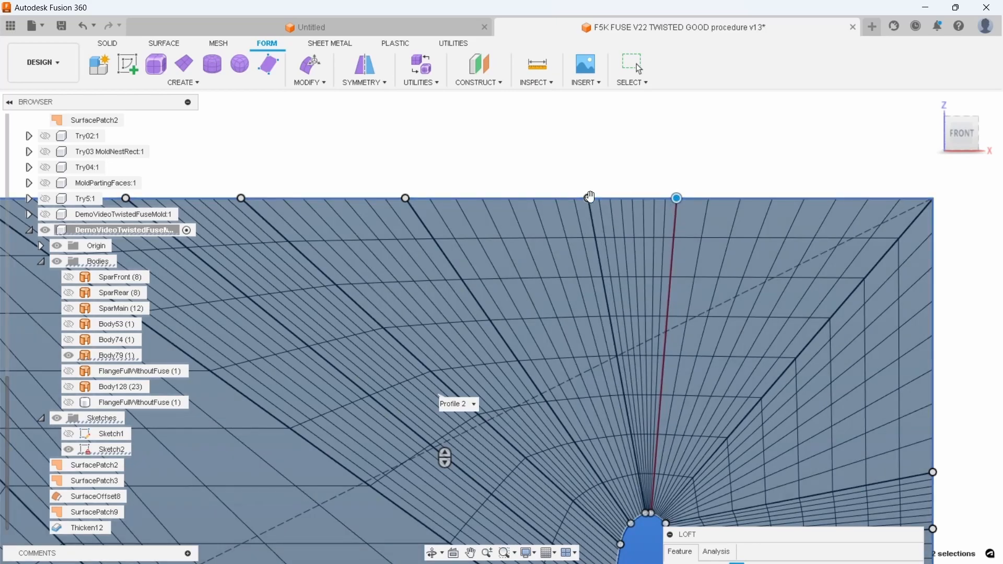
click(589, 199)
mouse_move(612, 202)
mouse_down()
mouse_move(630, 204)
mouse_move(616, 206)
mouse_up()
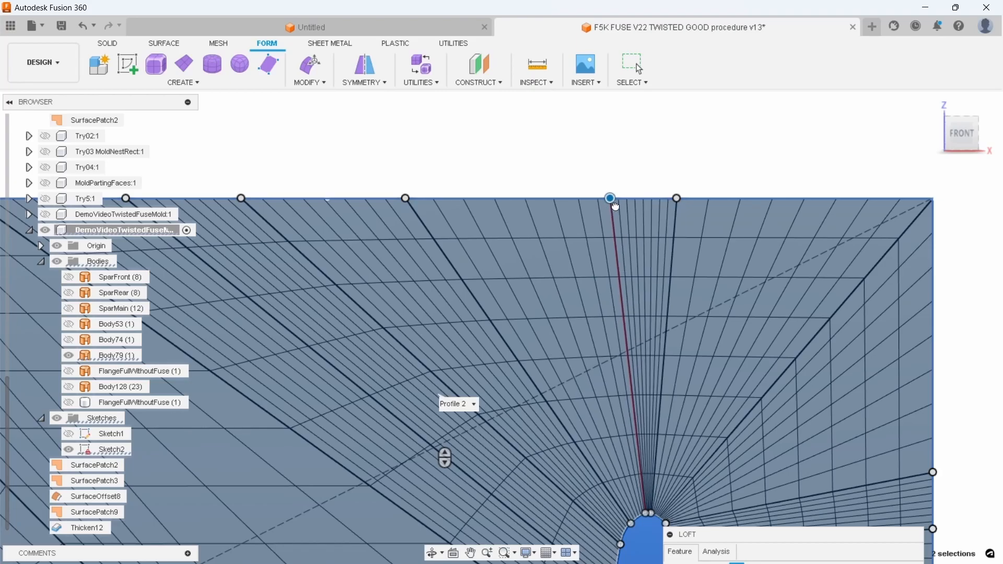
Move the two upper mapping points of the fin's trailing edge higher on the rectangle's tail-end edge, spacing them apart
scroll(805, 307, down, 3)
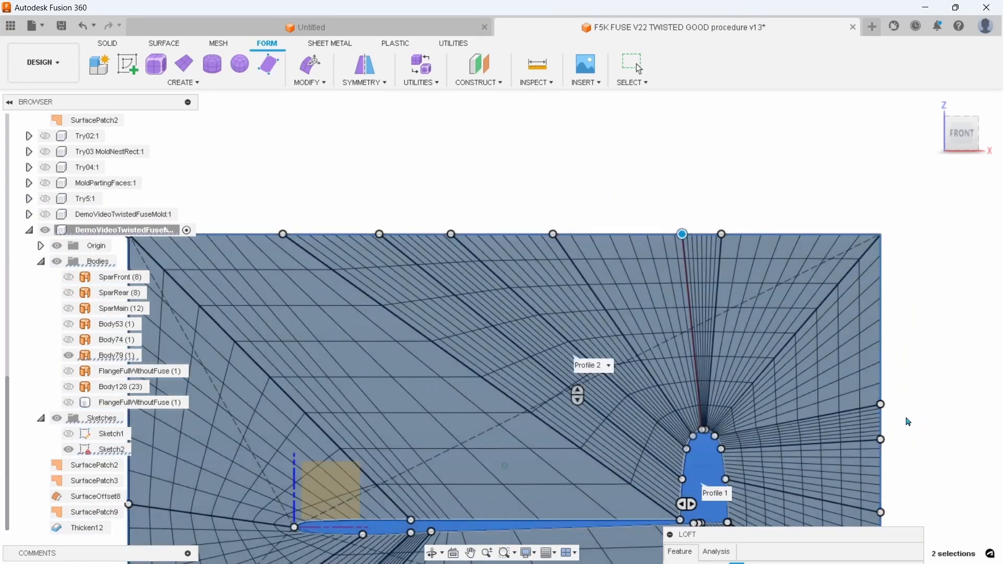
click(881, 404)
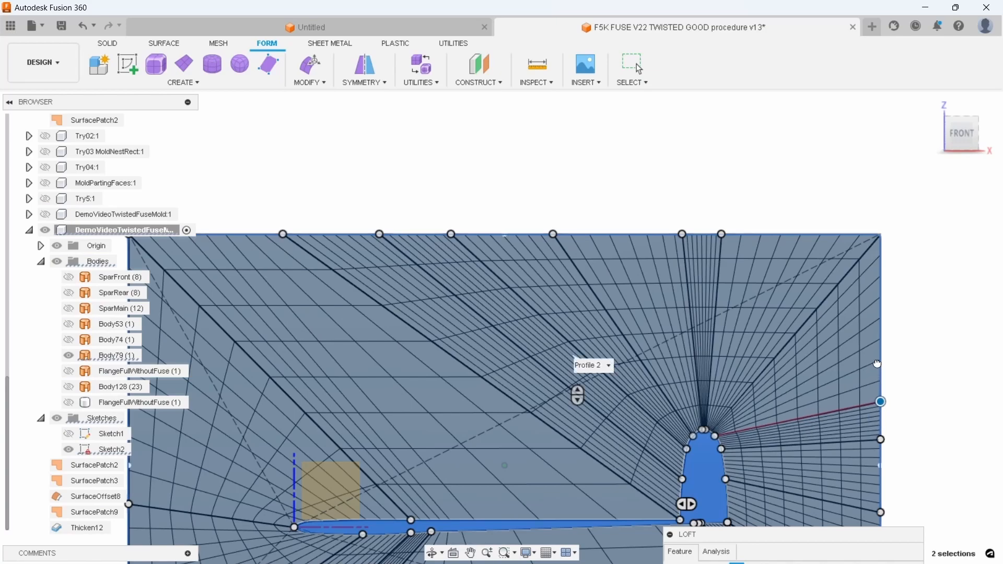
drag(875, 341, 882, 411)
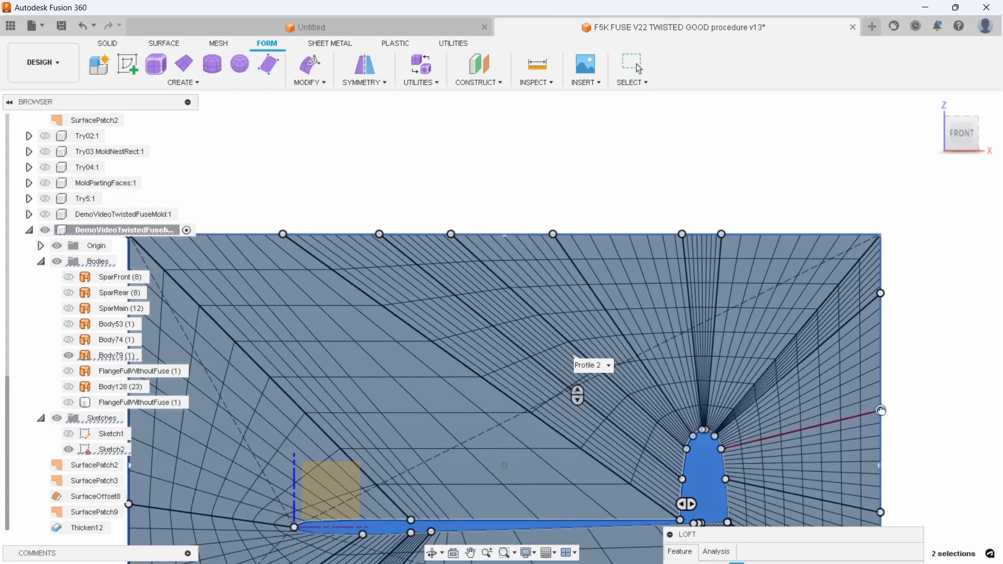
Raise the mid trailing-edge mapping point on the rectangle's tail-end edge until its grid line runs nearly horizontally from the fin
middle_drag(909, 443, 898, 450)
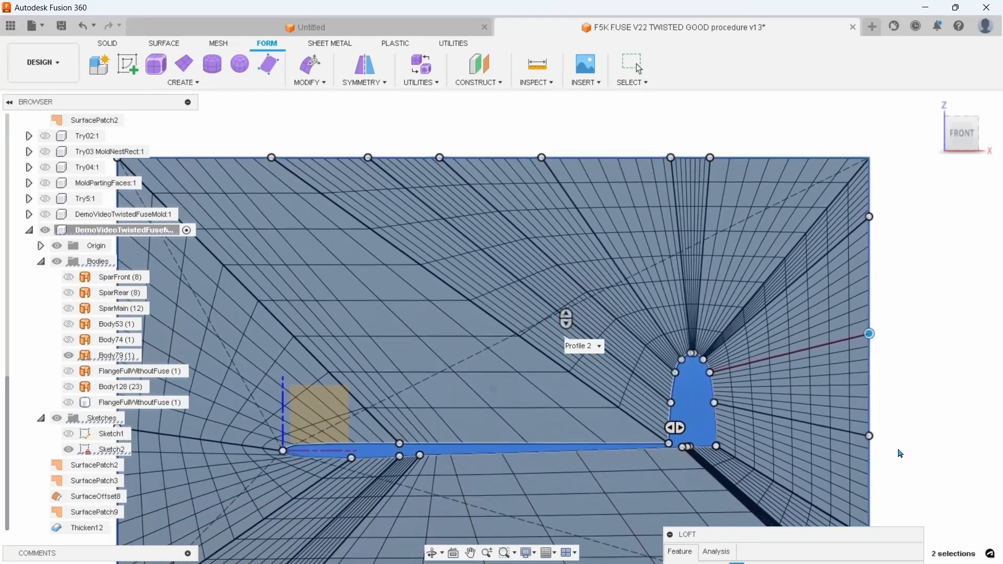
click(869, 413)
click(866, 387)
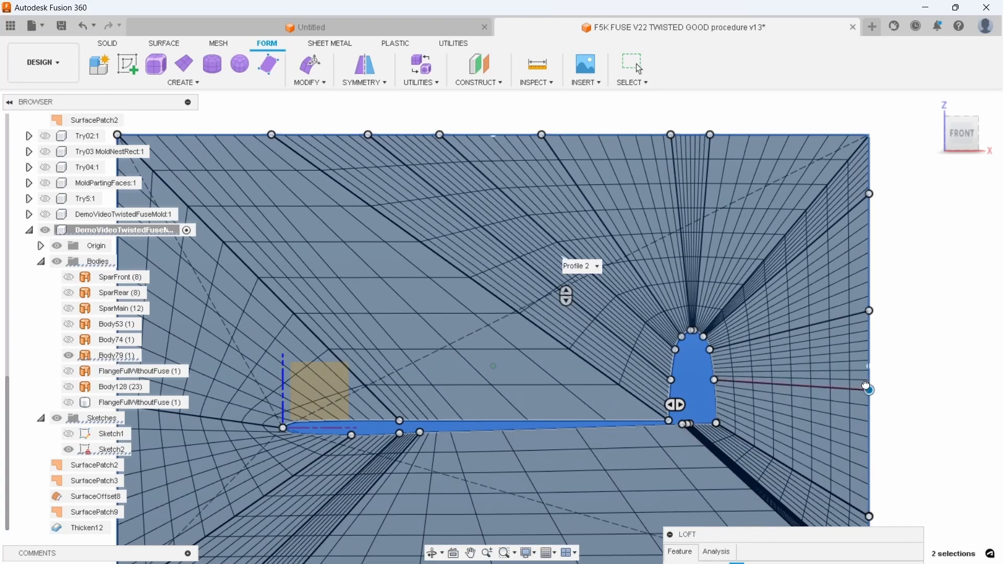
click(867, 381)
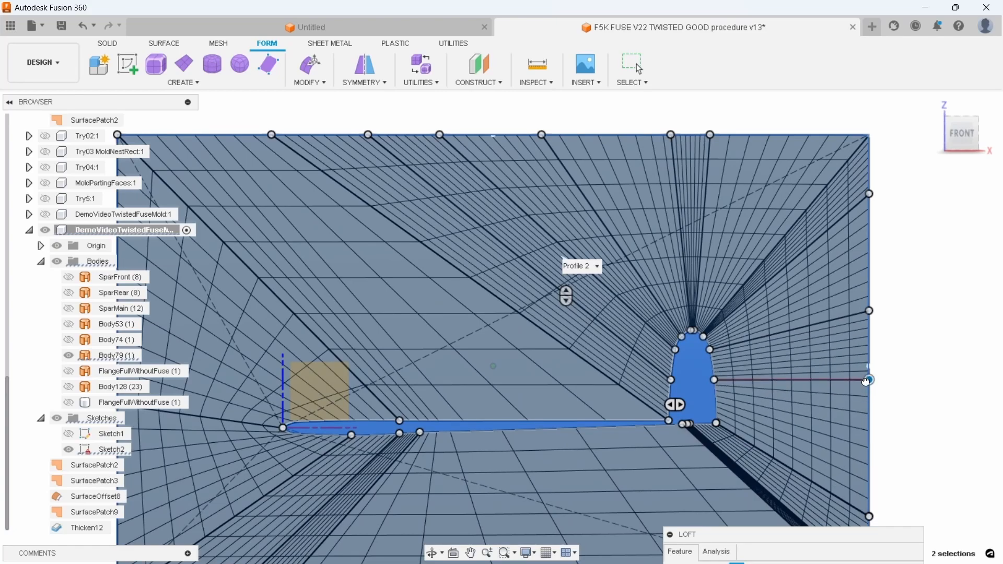
click(869, 383)
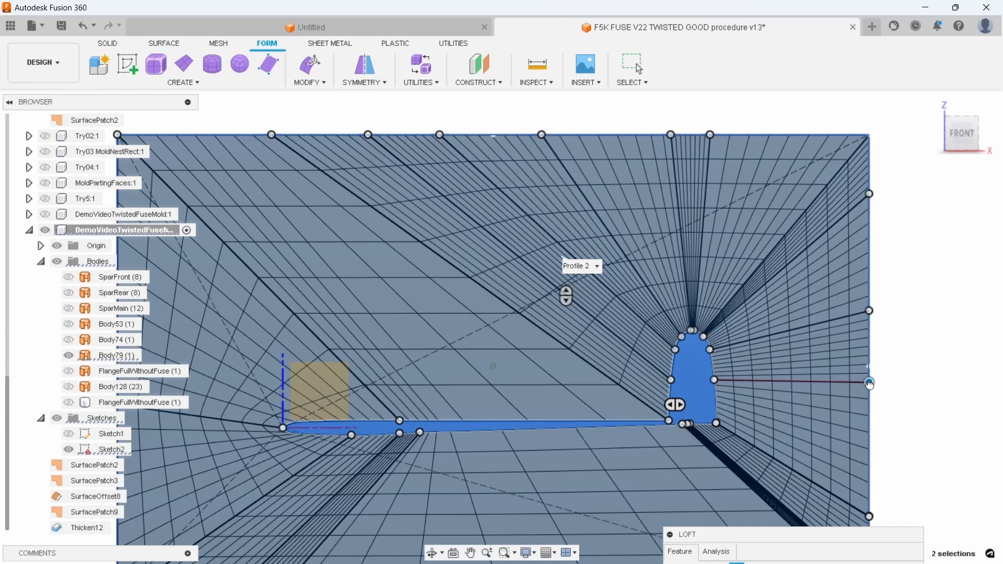
Shift the three underside nose mapping points along the rectangle's lower edge towards the tail, placing them roughly beneath their fuselage points
scroll(901, 386, down, 4)
scroll(897, 489, up, 3)
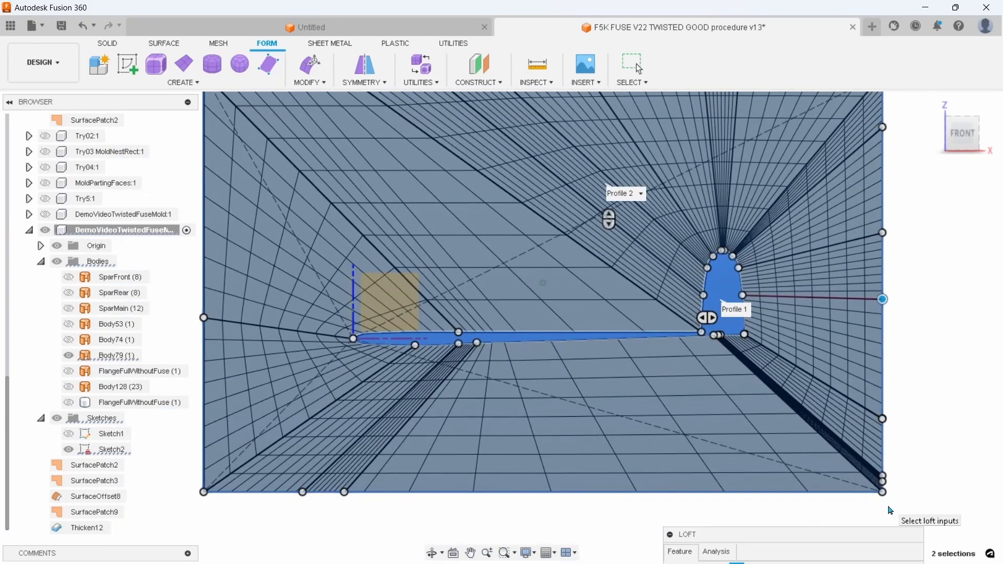
click(345, 493)
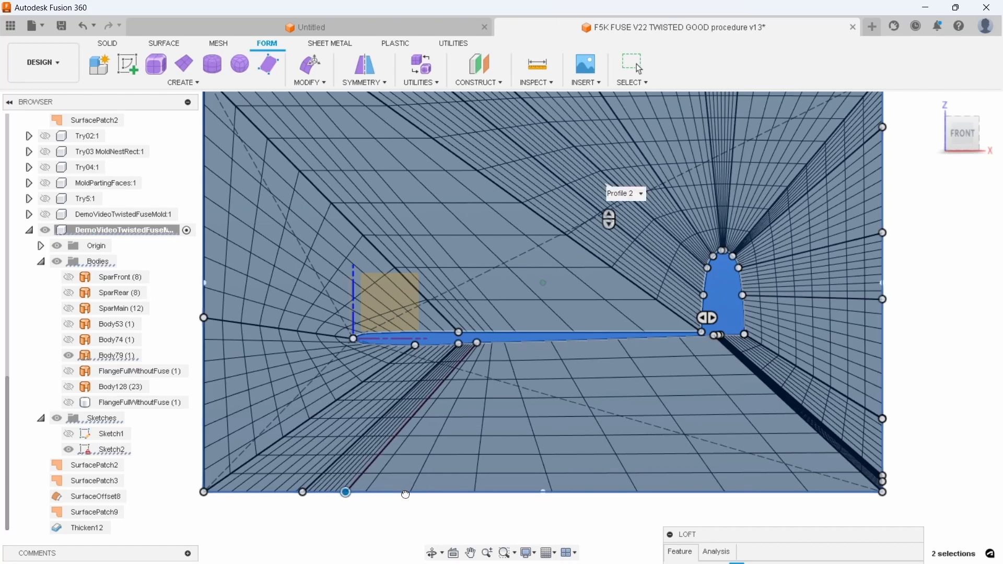
drag(463, 493, 391, 494)
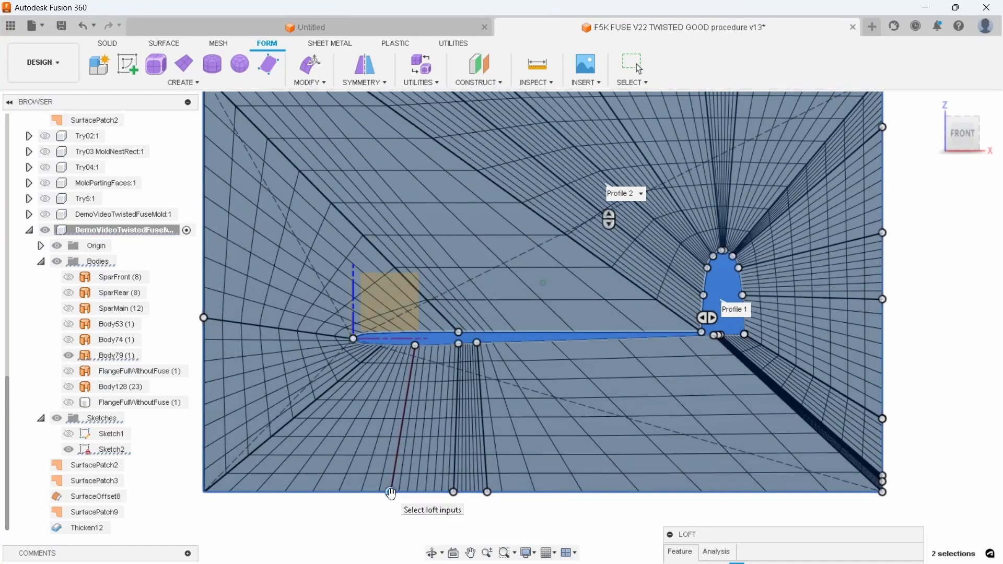
Move the three fin-base mapping points from the rectangle's lower tail-end corner along its lower edge, spacing them closely beneath the fin
click(392, 493)
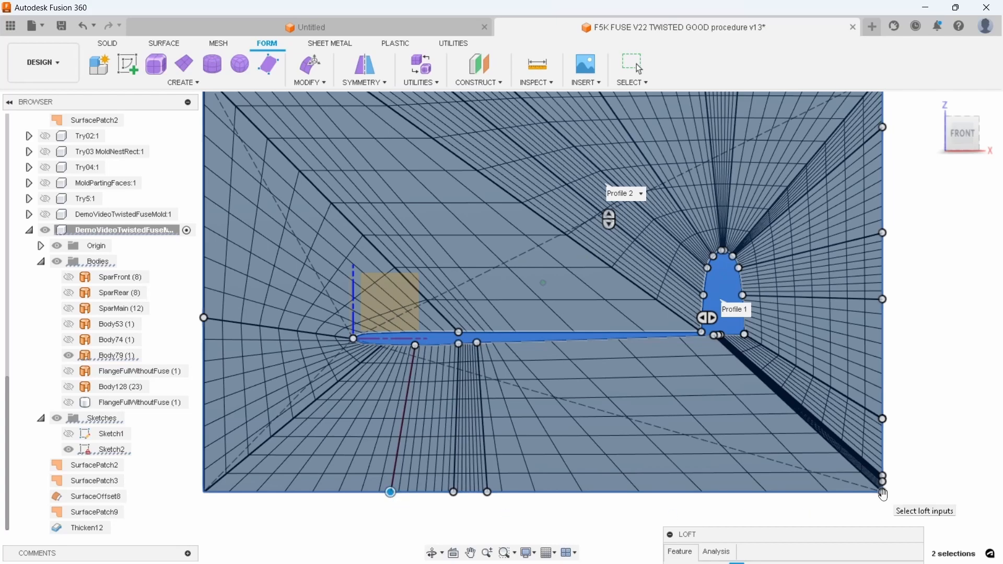
click(883, 492)
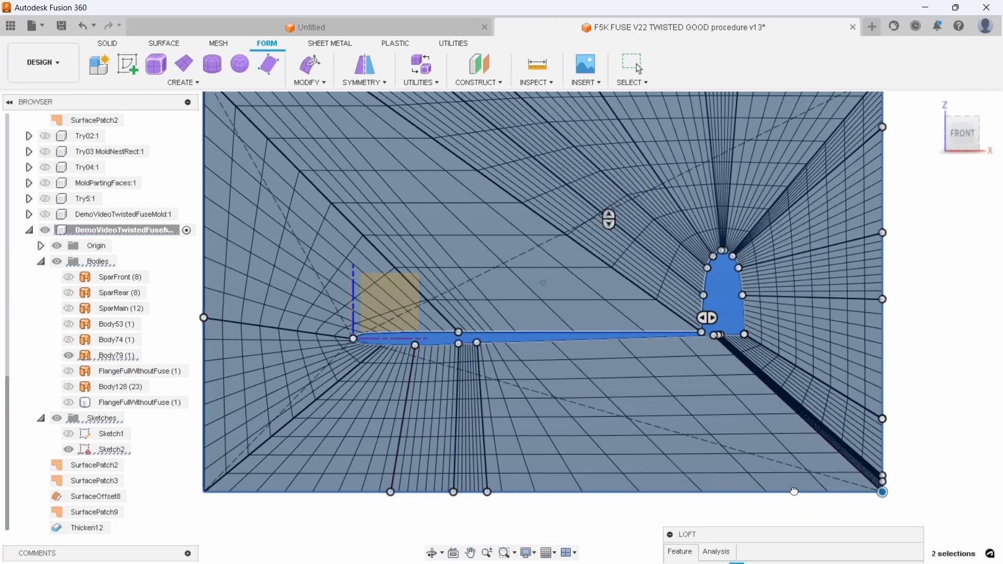
click(706, 492)
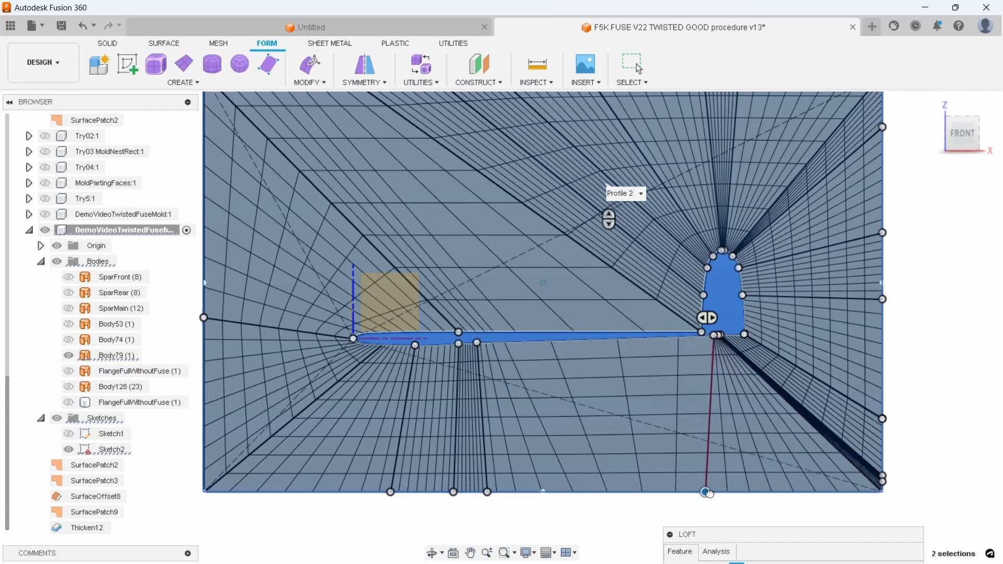
drag(849, 495, 730, 494)
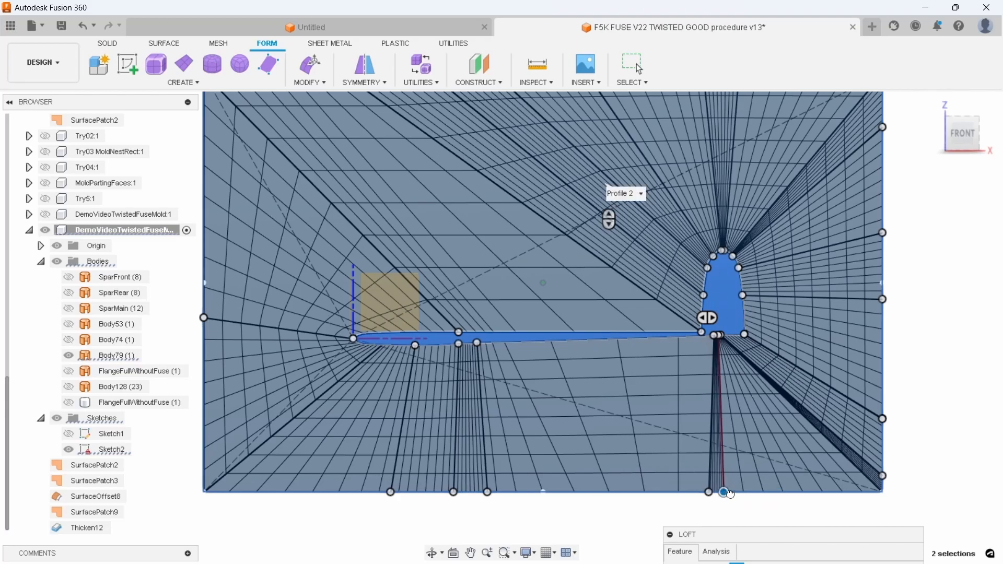
drag(933, 276, 929, 280)
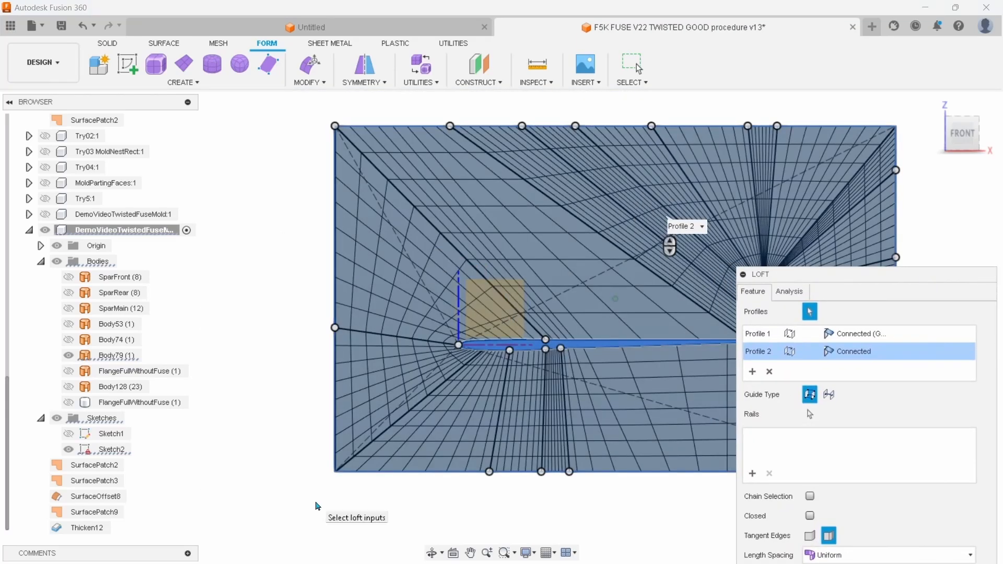
middle_drag(316, 501, 197, 487)
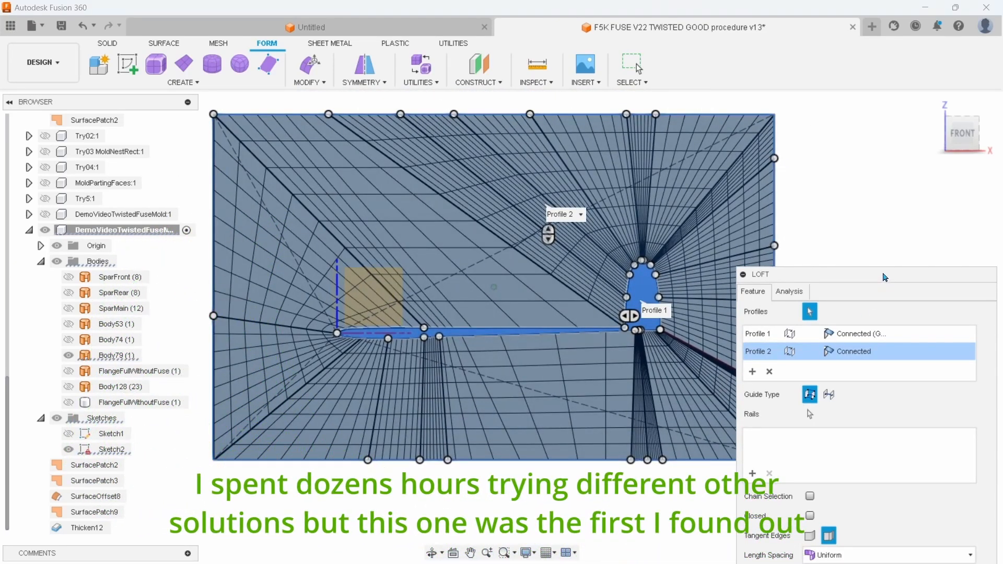
Set the loft's length and width spacing to 12 faces each and create the flange loft
drag(764, 269, 814, 192)
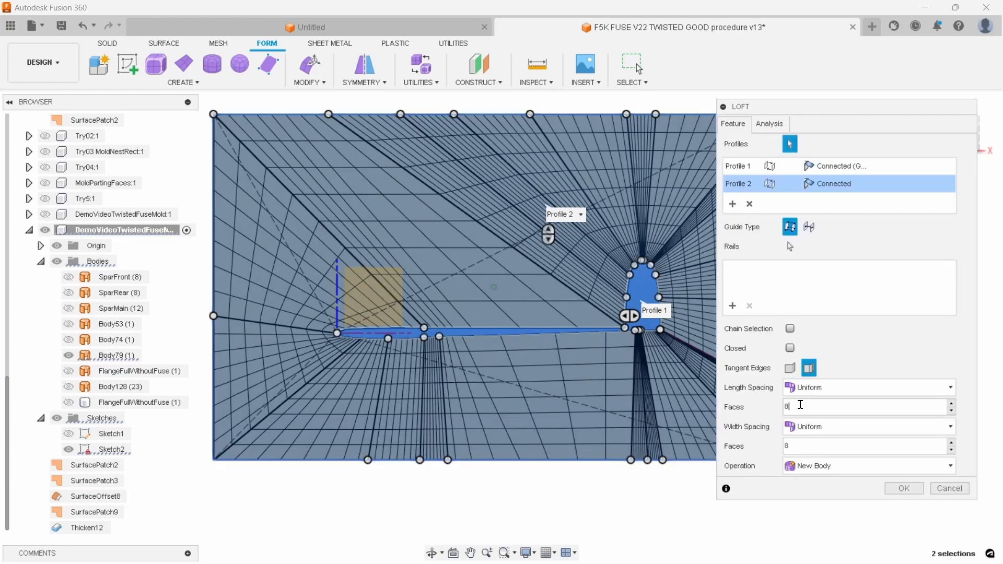
drag(799, 405, 775, 399)
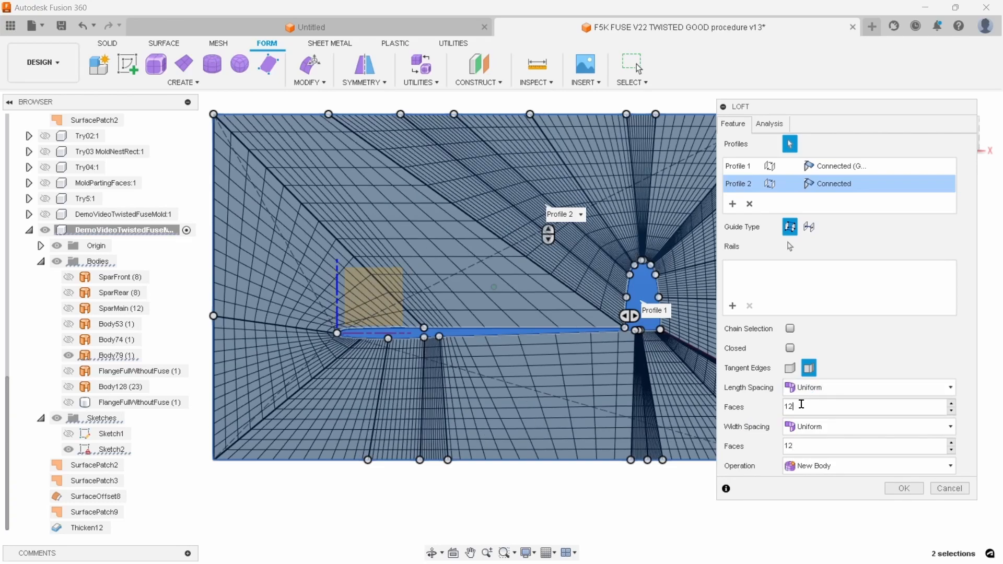
double_click(802, 405)
key(Return)
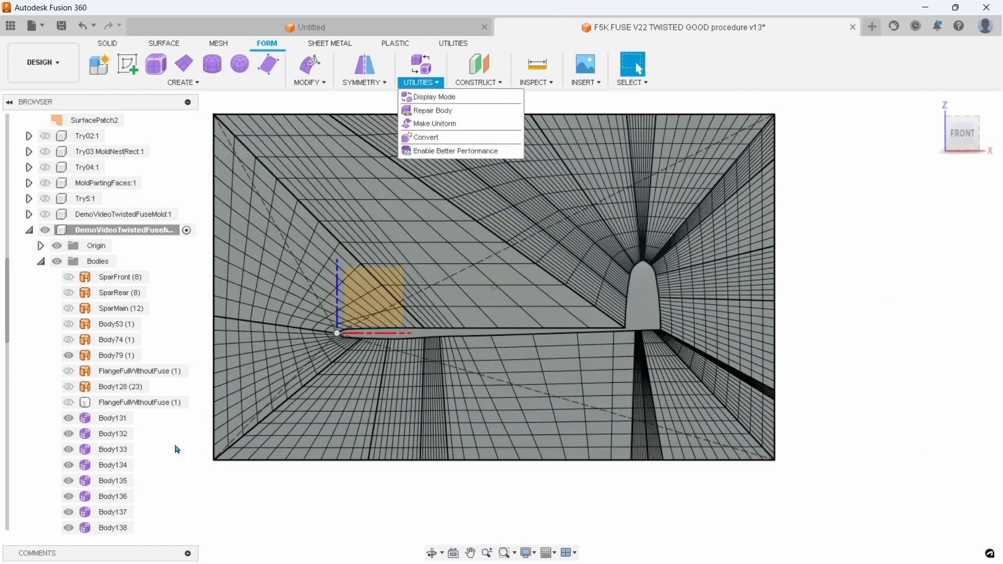
Convert the 22 lofted flange bodies, Body131 to Body152, from T-Splines to BRep as new bodies
scroll(105, 448, down, 10)
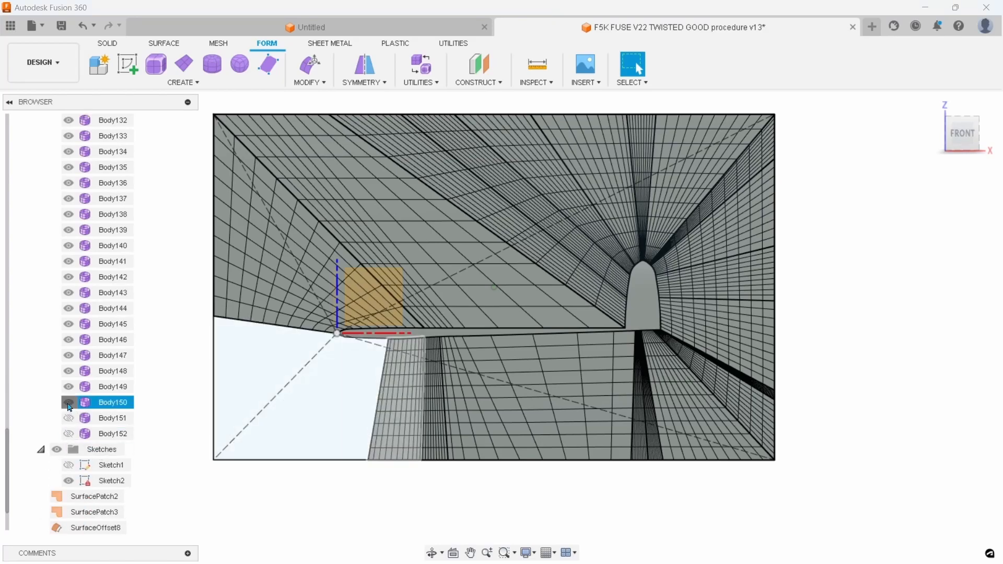
scroll(111, 415, up, 3)
scroll(111, 415, up, 2)
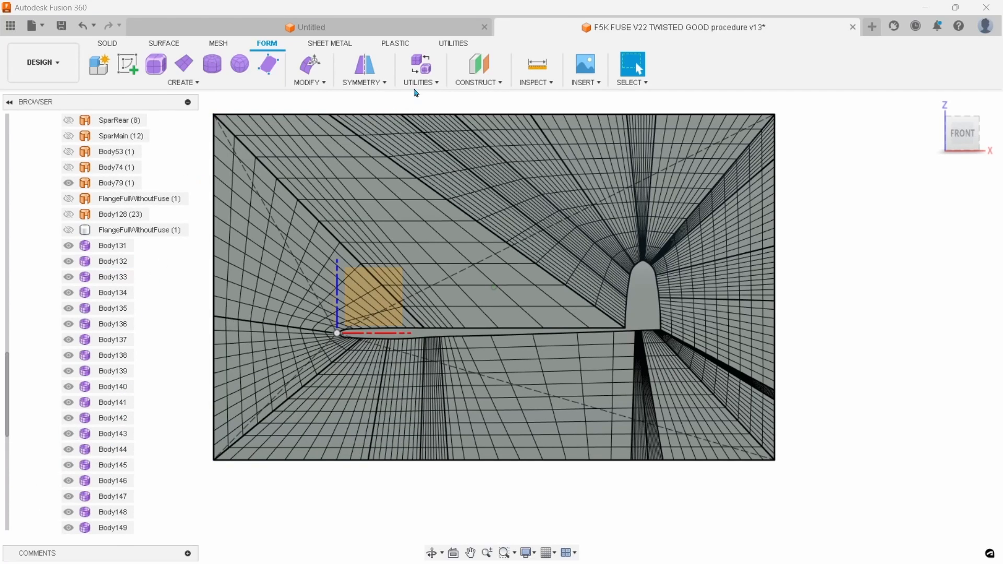
click(438, 89)
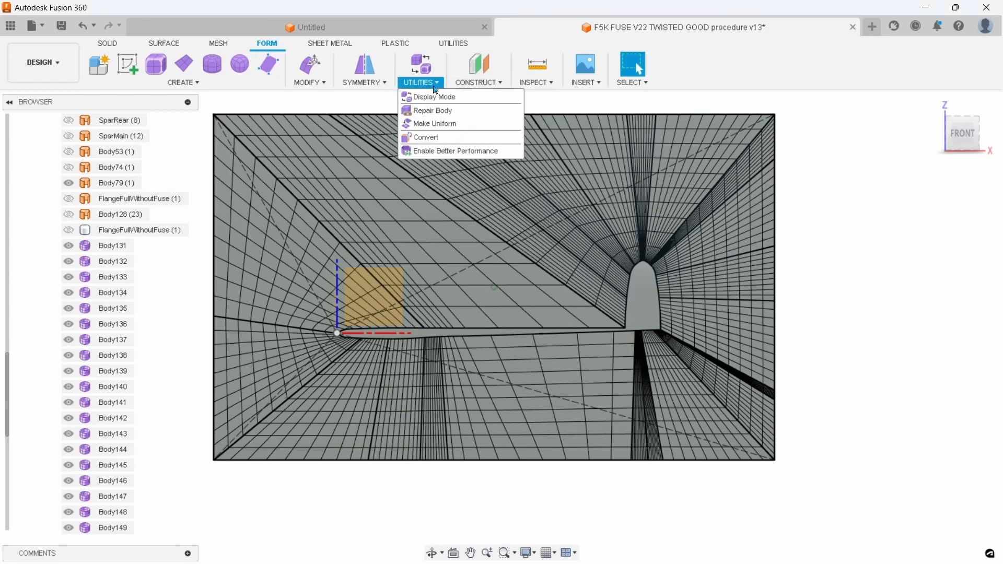
click(448, 137)
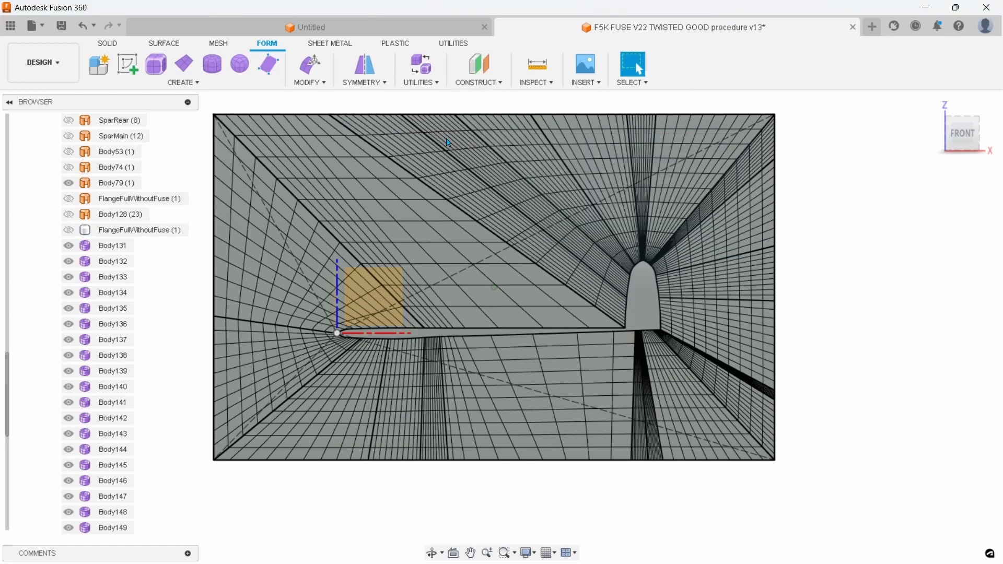
click(925, 200)
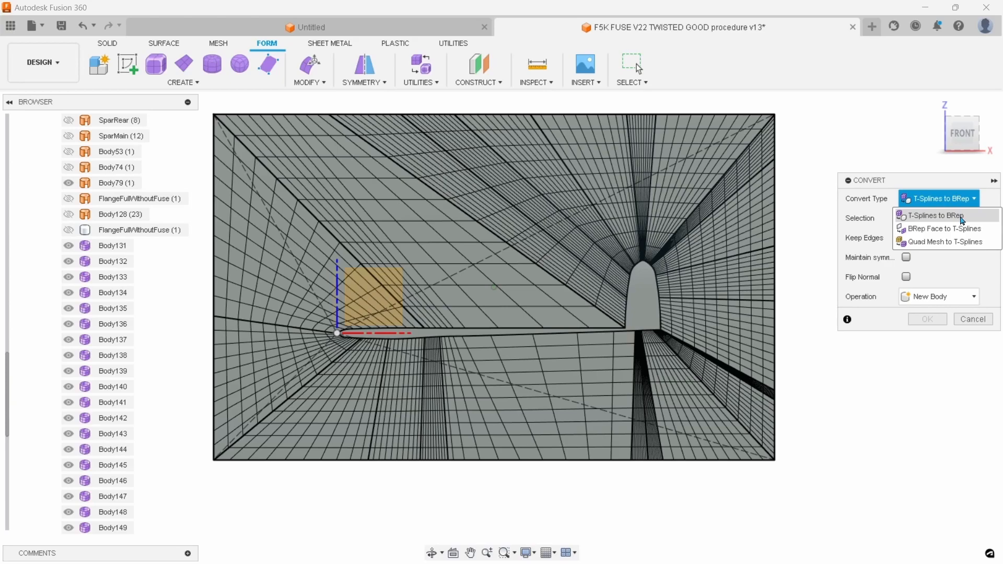
scroll(239, 505, down, 3)
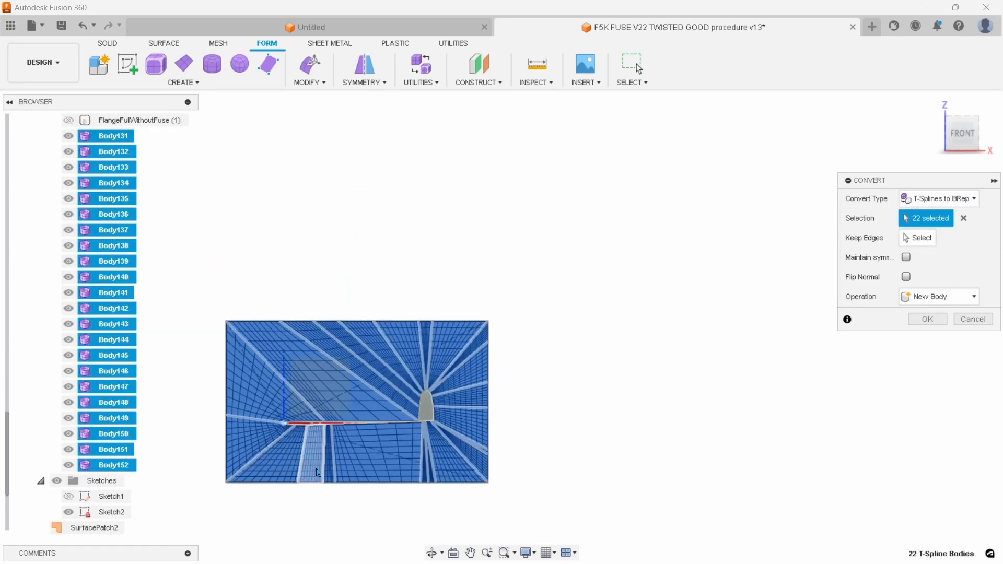
scroll(314, 475, up, 5)
scroll(313, 475, up, 1)
middle_drag(314, 475, 331, 450)
scroll(402, 453, down, 2)
middle_drag(474, 428, 476, 397)
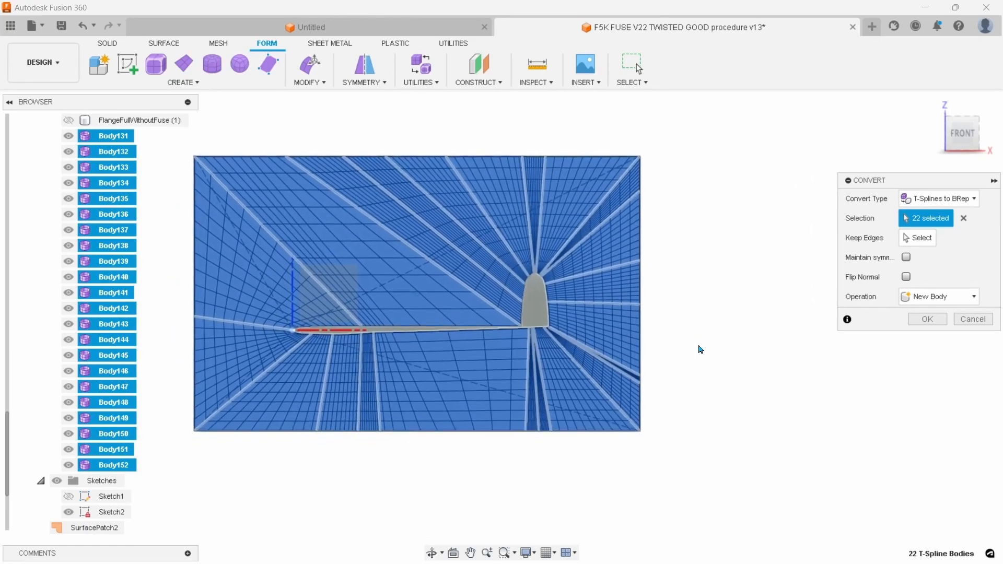
click(927, 319)
Examine the converted flange surfaces and their fit around the HalfFuseTop fuselage surface from several angles
scroll(124, 447, down, 5)
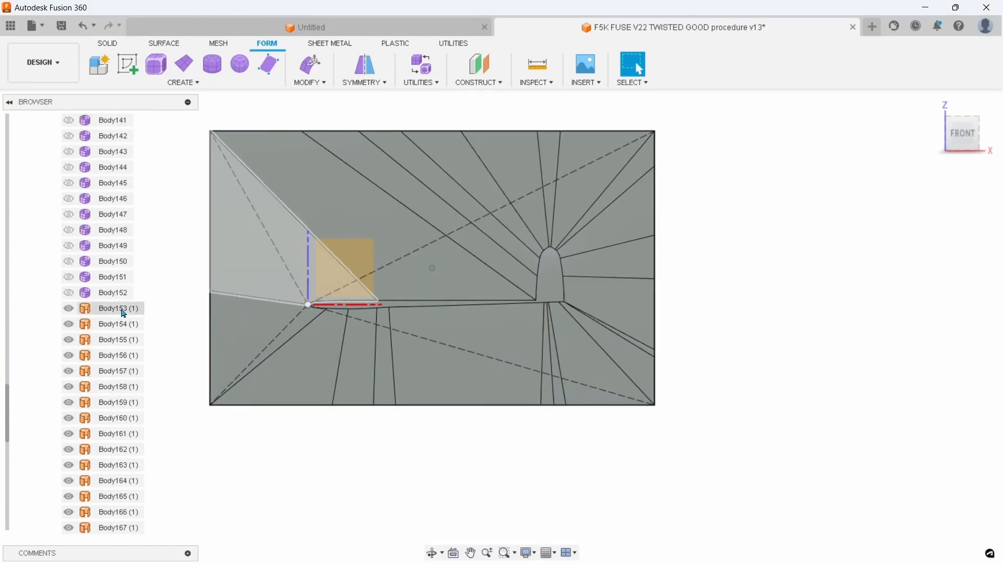
scroll(157, 378, down, 1)
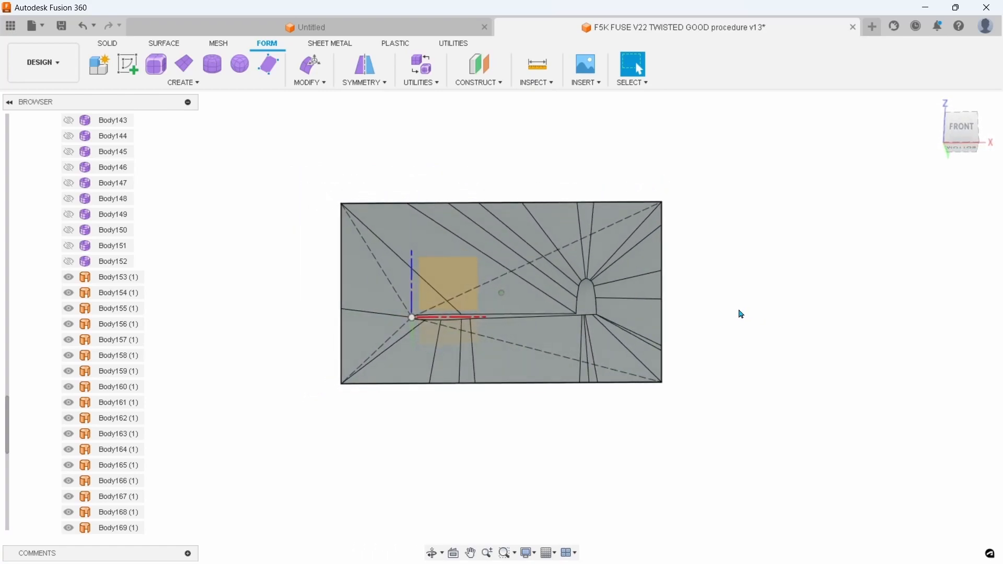
scroll(741, 314, up, 2)
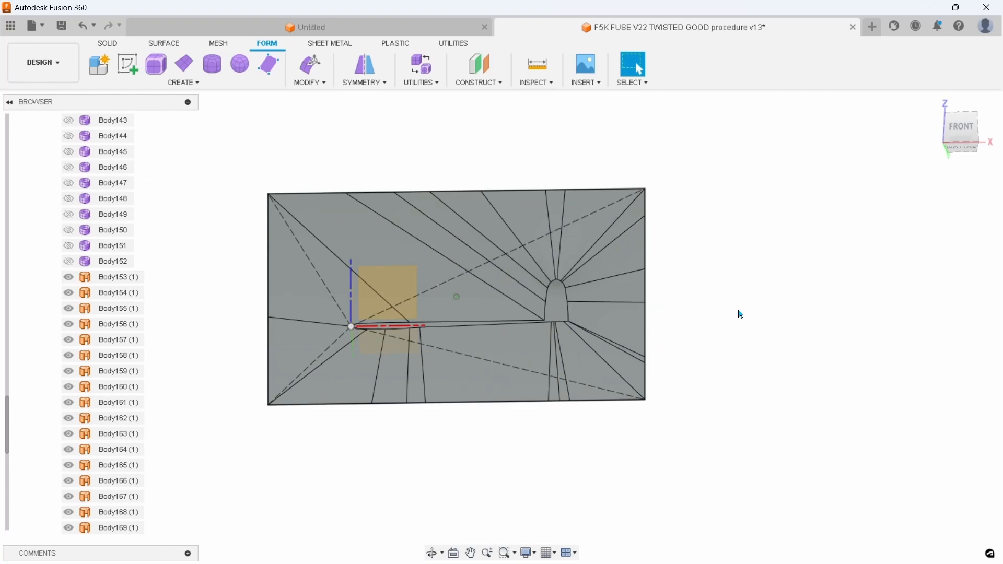
scroll(679, 337, up, 2)
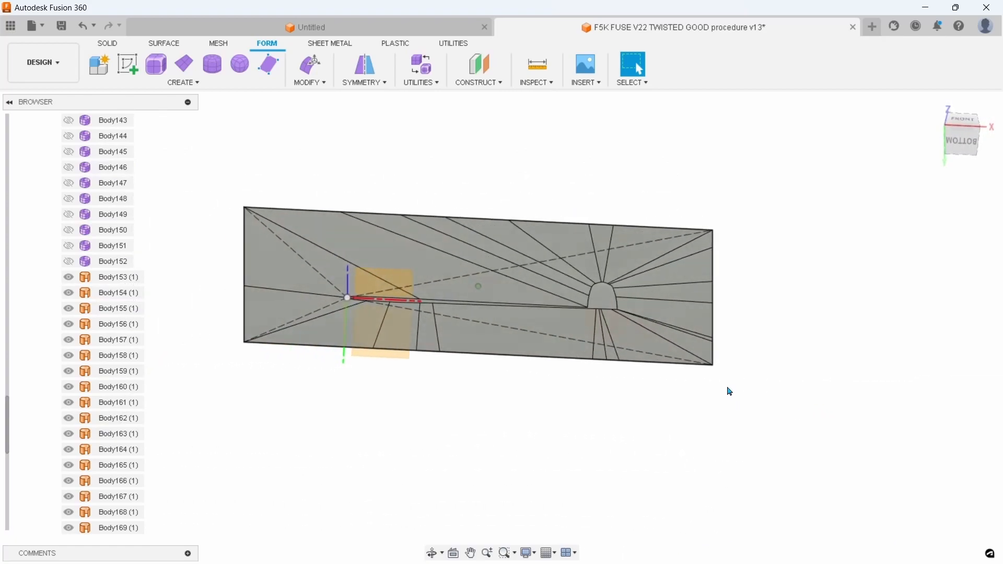
scroll(730, 391, up, 2)
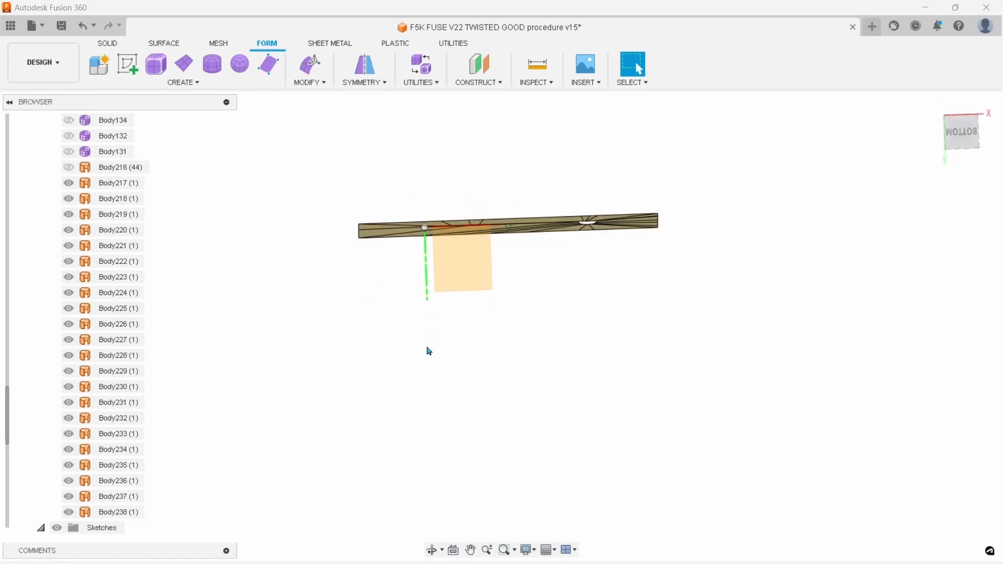
scroll(127, 323, up, 2)
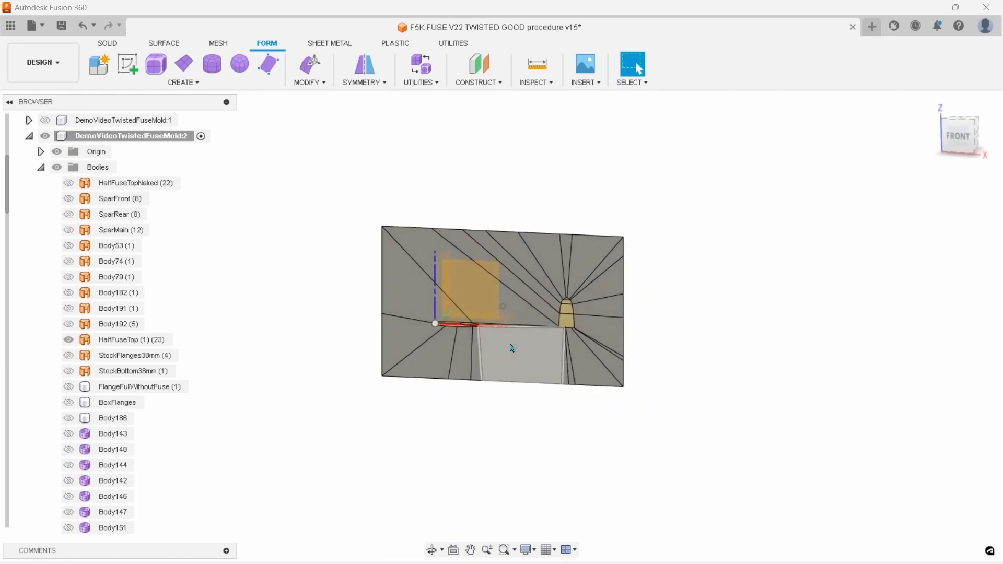
click(510, 348)
scroll(516, 355, up, 4)
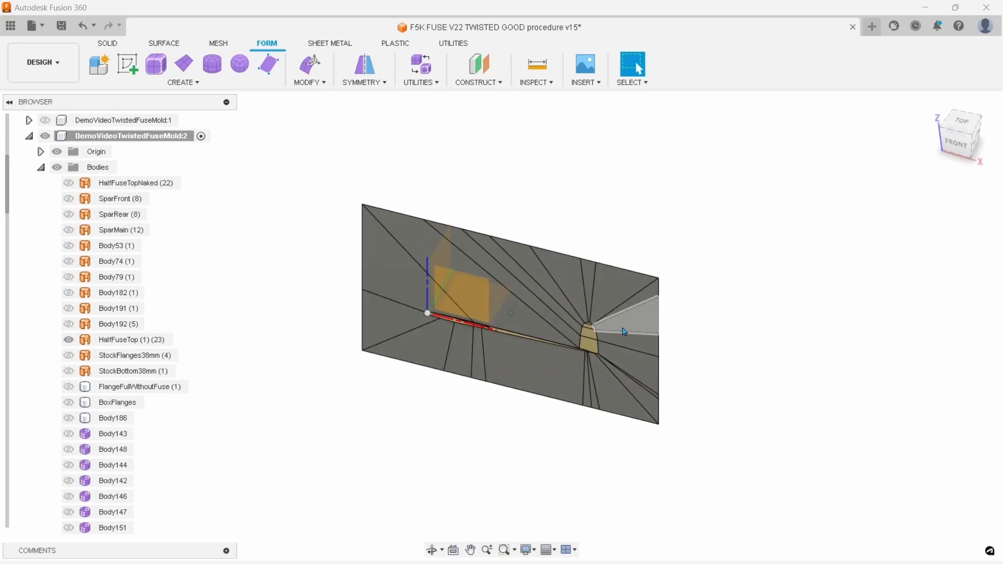
click(590, 345)
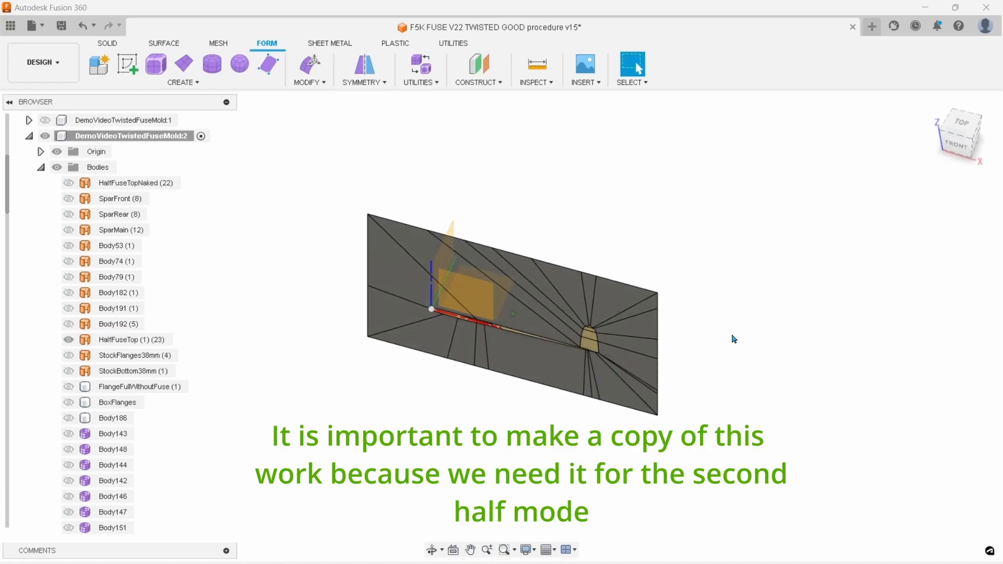
click(959, 152)
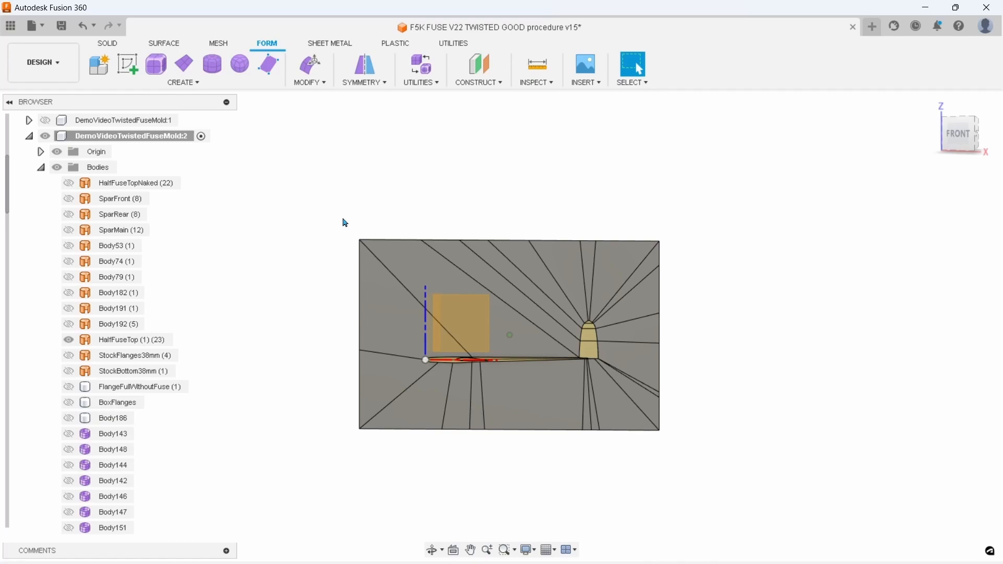
Stitch all flange surfaces together with the HalfFuseTop surface into one new body
click(164, 43)
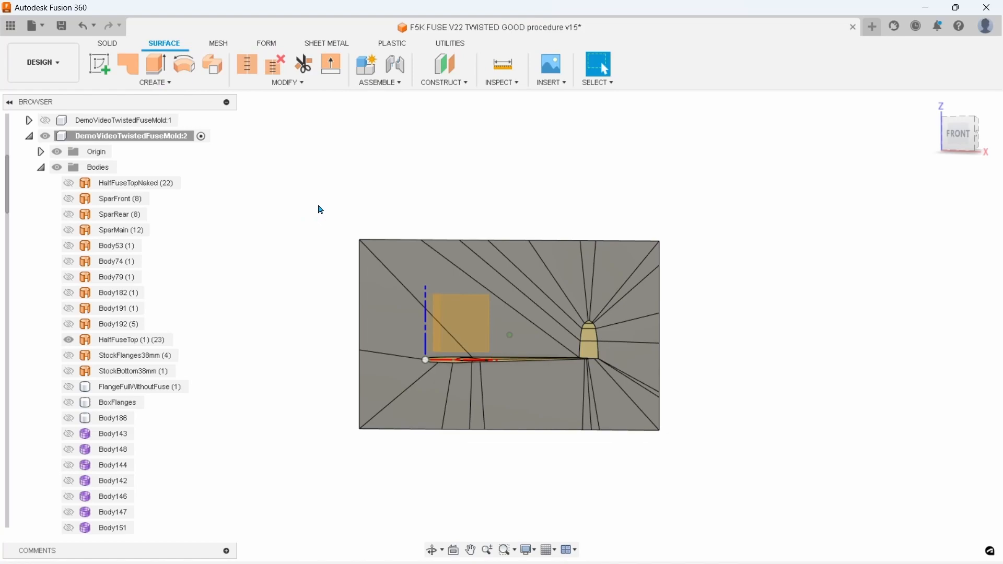
drag(343, 231, 755, 485)
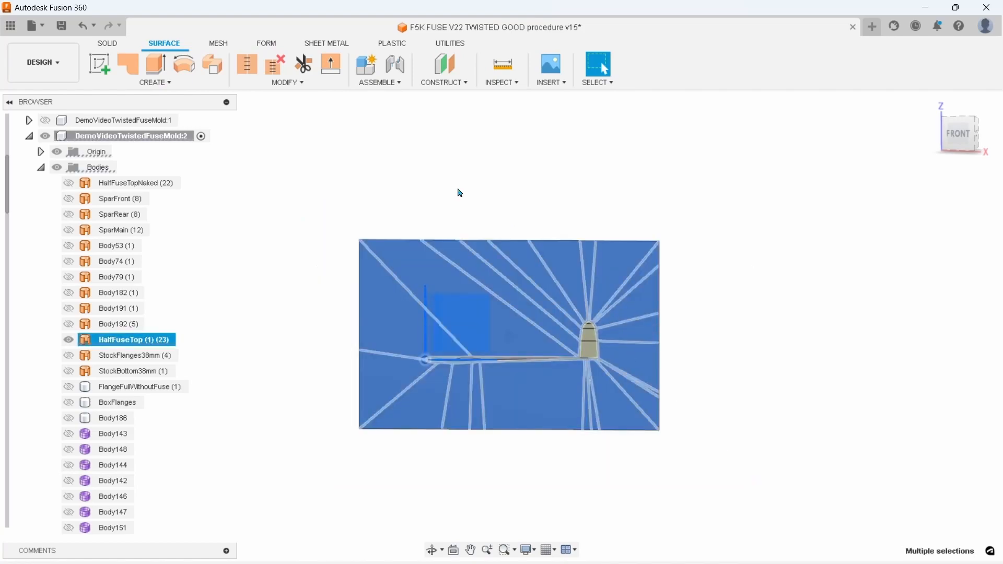
click(287, 82)
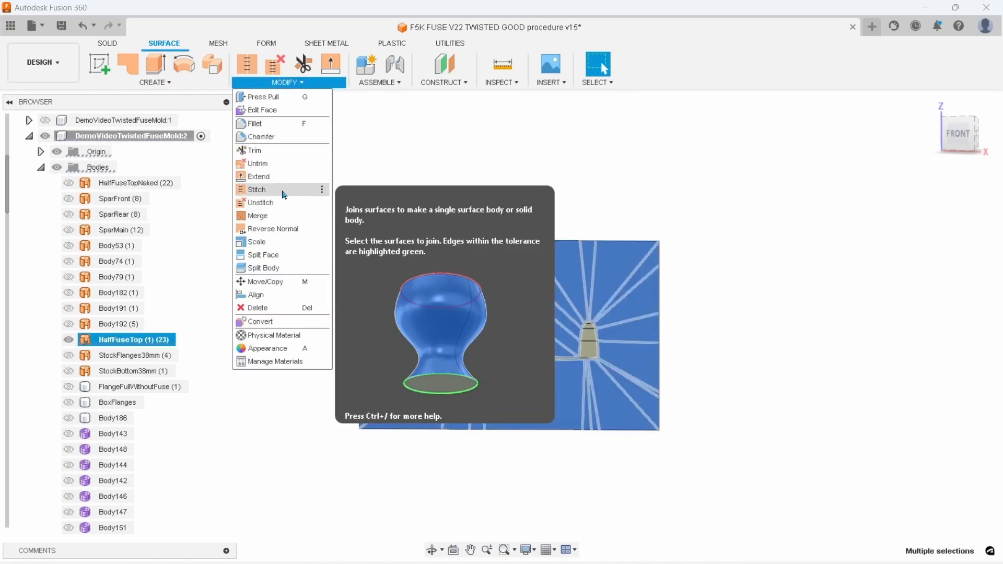
click(284, 194)
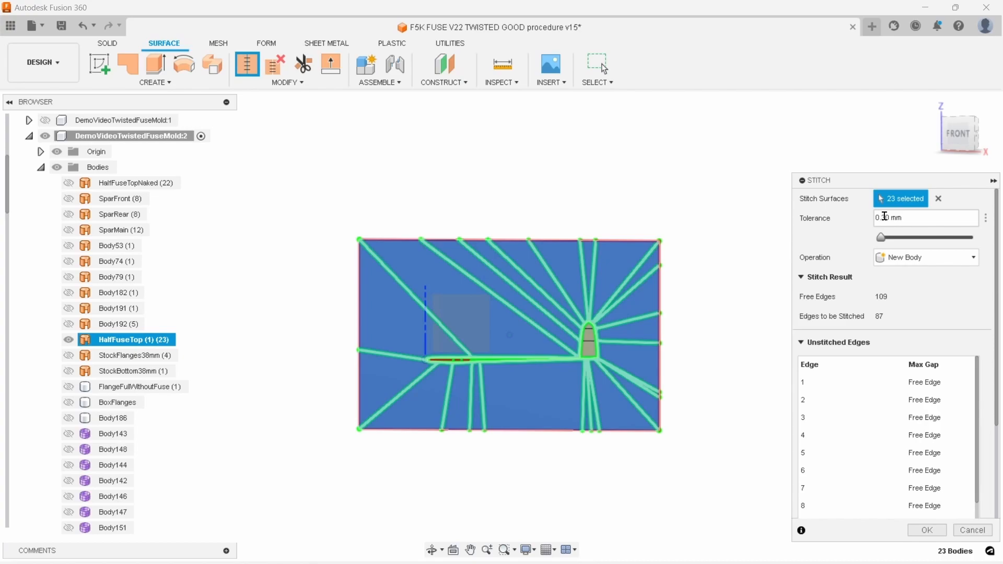
key(Return)
shift+middle_drag(763, 440, 731, 429)
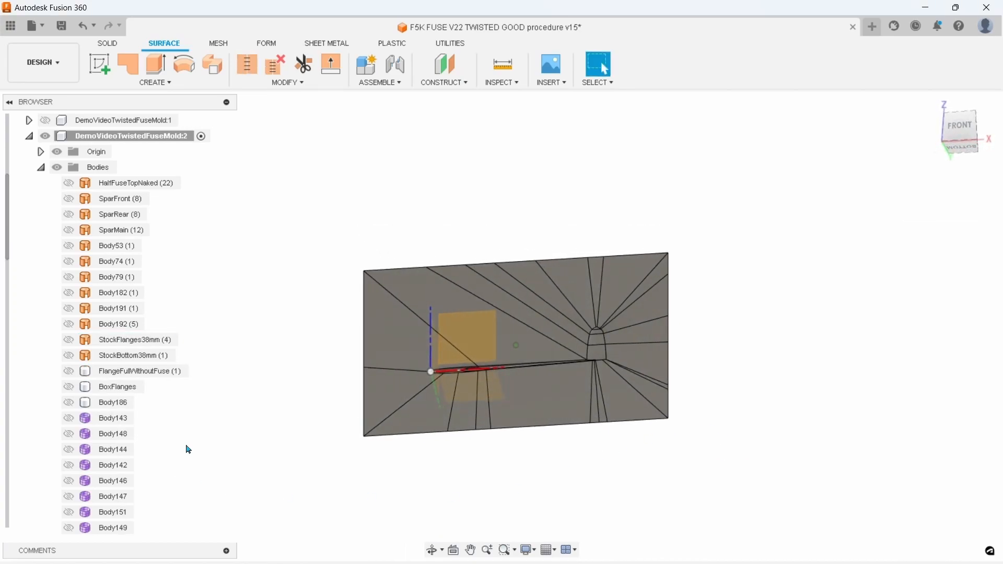
Check the stitched surface by hiding and showing it, and rename it TopFaceMold
scroll(117, 406, down, 10)
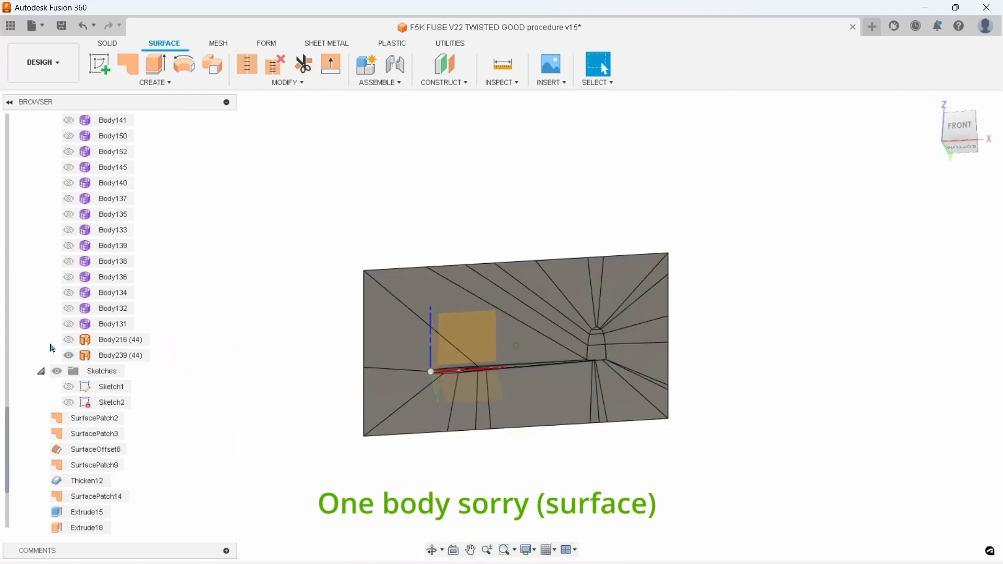
click(69, 357)
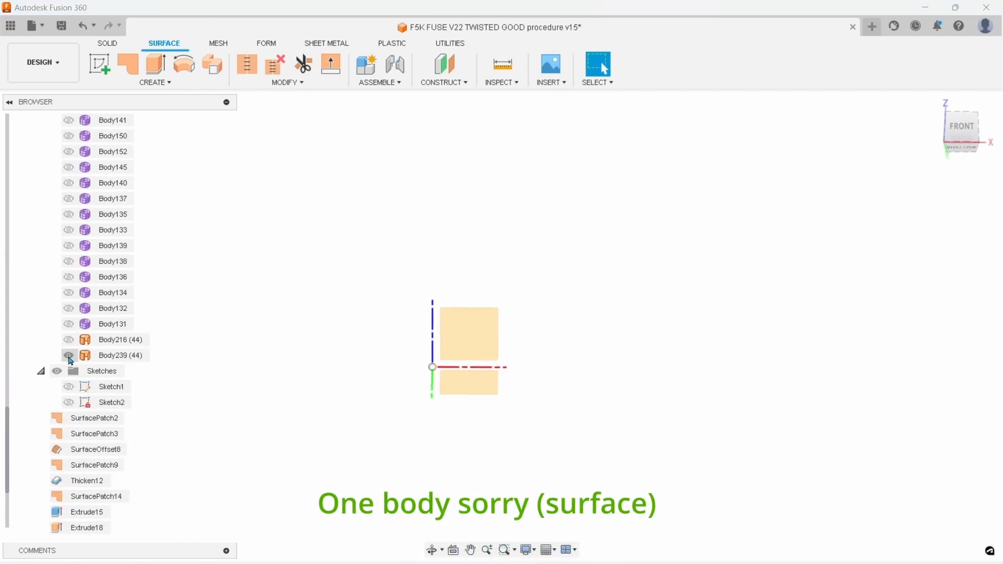
click(69, 355)
click(112, 358)
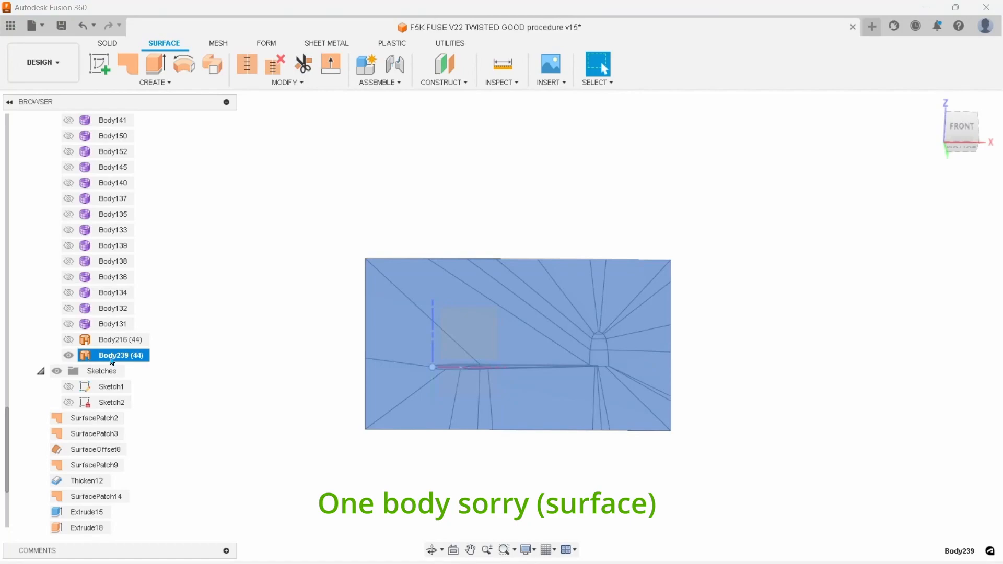
click(68, 356)
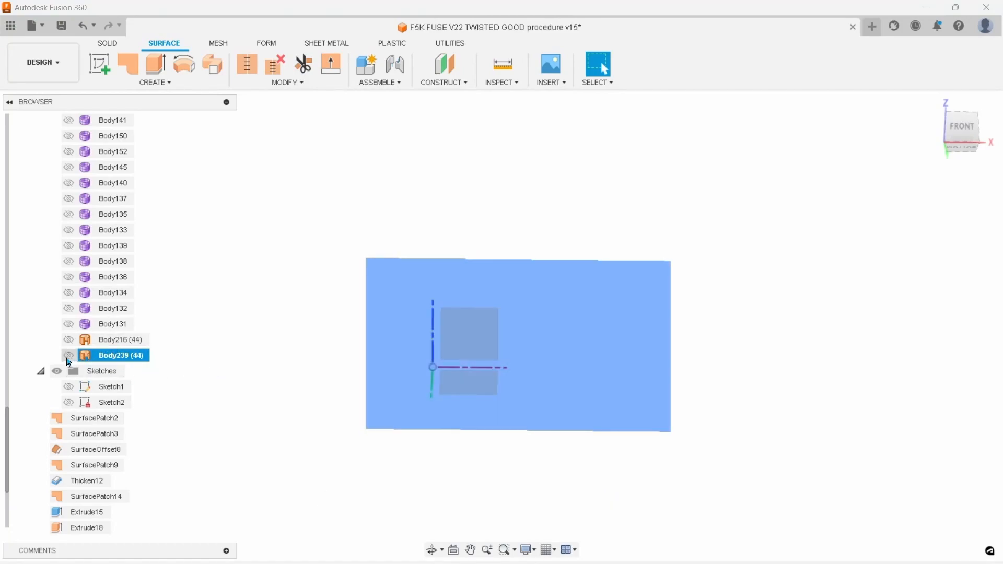
click(69, 357)
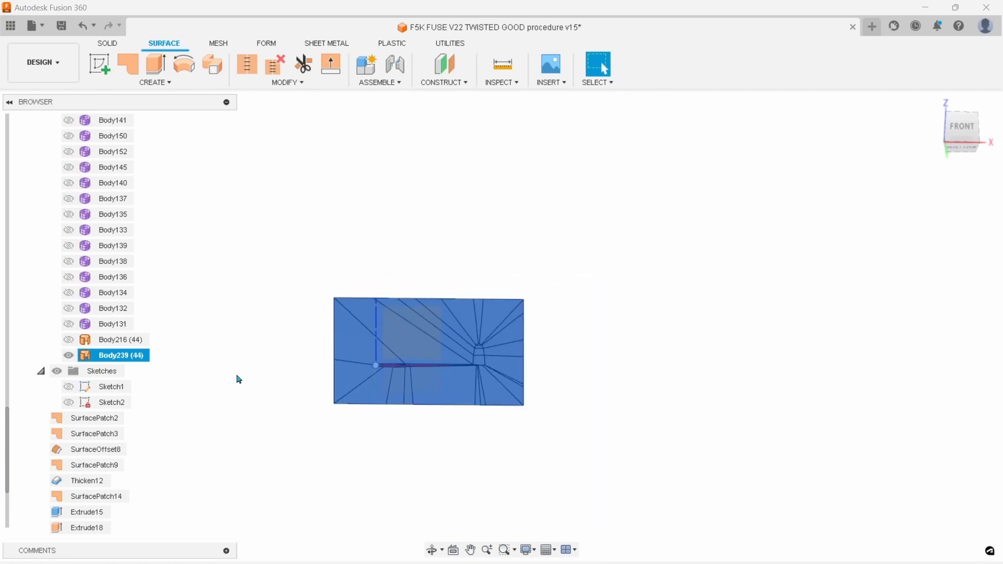
right_click(113, 356)
click(155, 260)
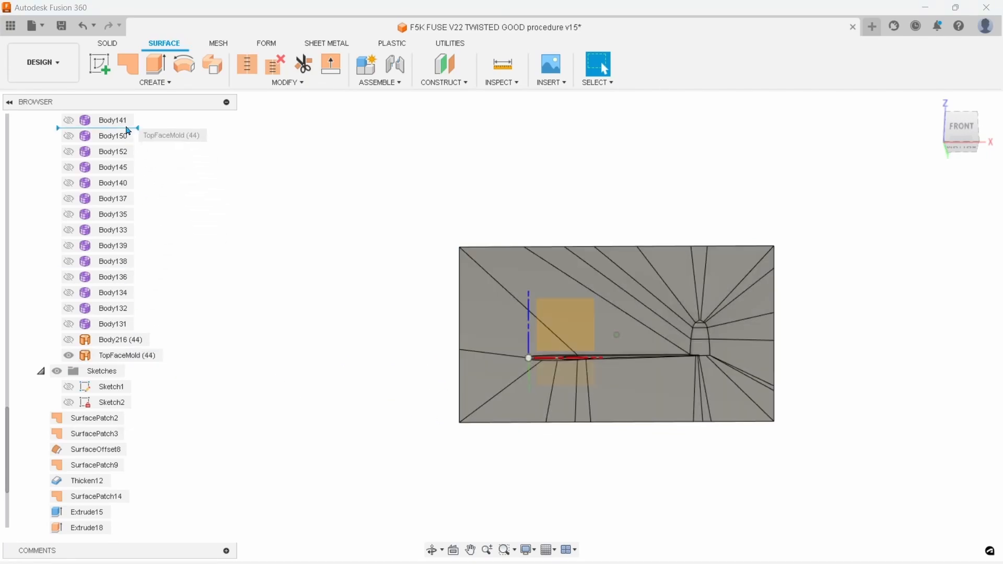
Move the TopFaceMold body up the browser list to just below StockBottom38mm
scroll(131, 125, up, 5)
scroll(133, 120, up, 3)
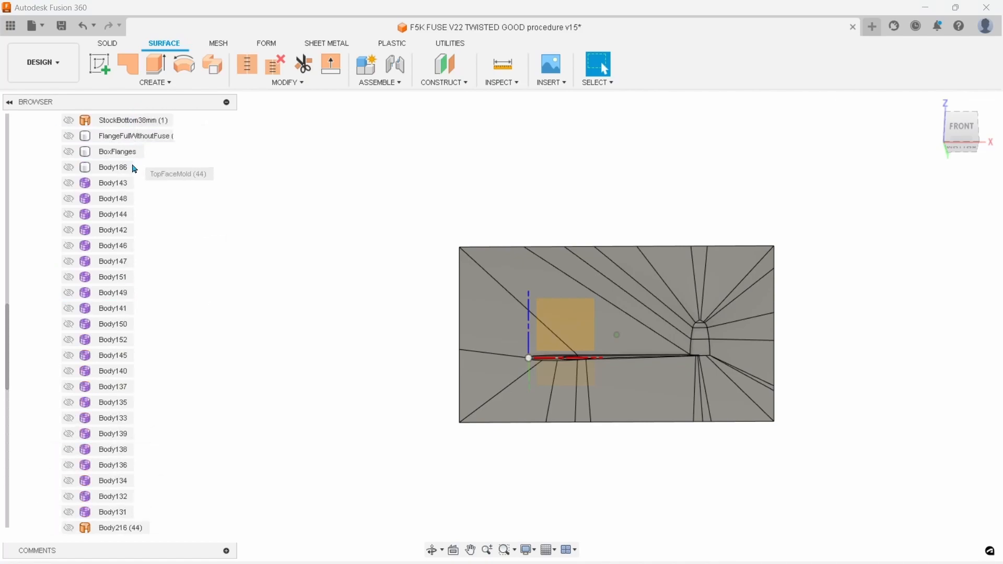
drag(124, 176, 132, 238)
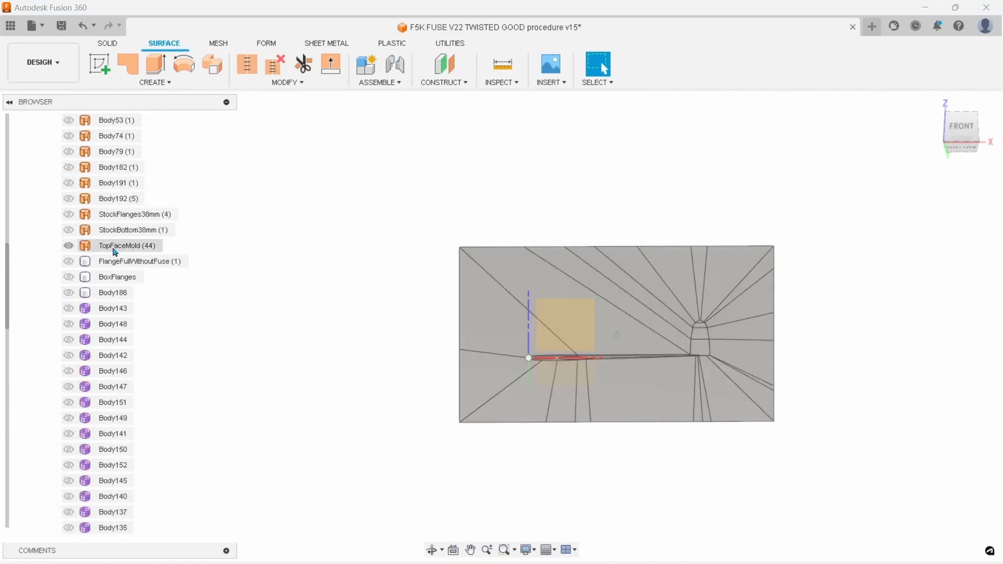
Show the rectangular stock outline Sketch2 and hide the TopFaceMold surface
scroll(361, 333, down, 3)
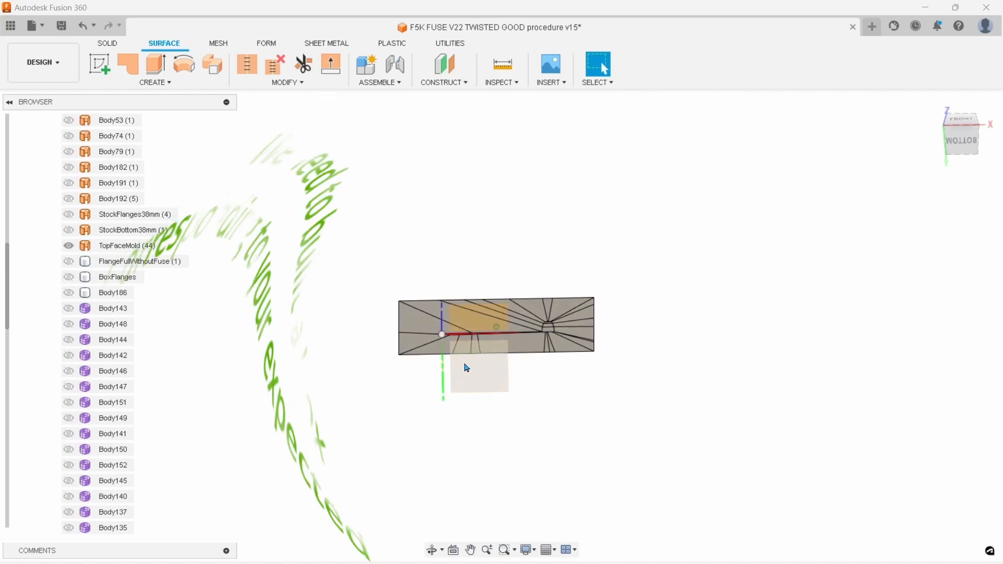
scroll(73, 389, down, 5)
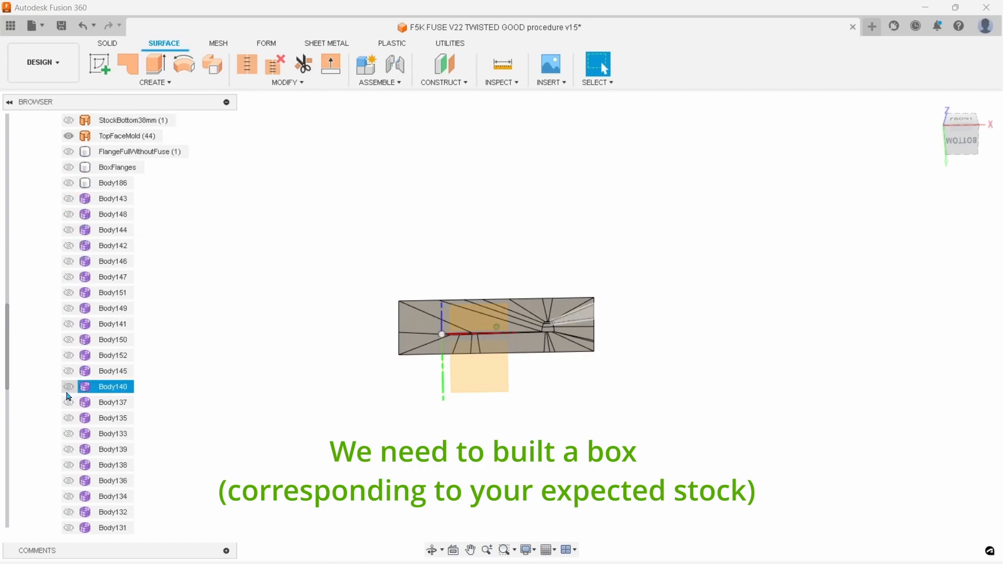
scroll(69, 365, up, 6)
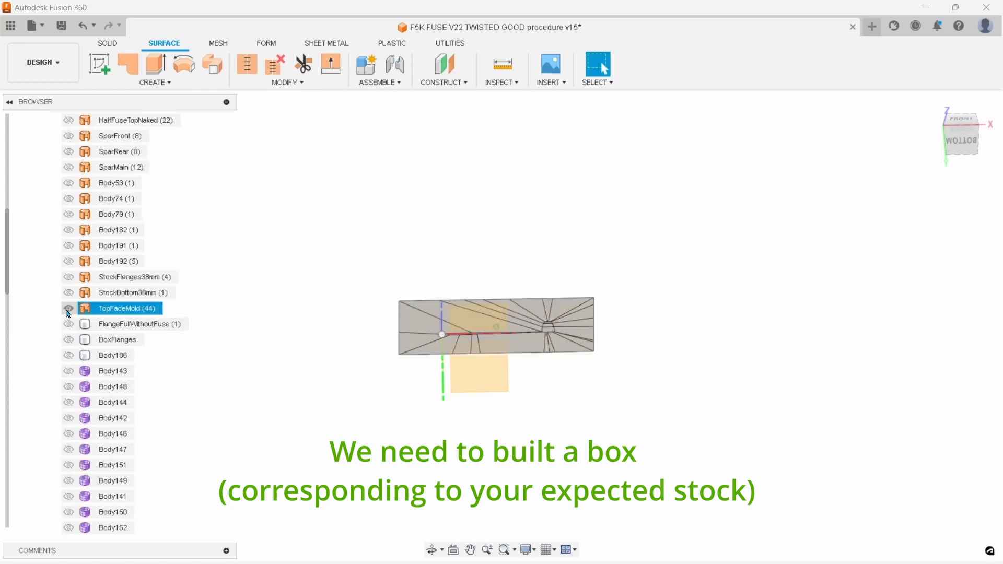
scroll(69, 365, down, 7)
click(68, 419)
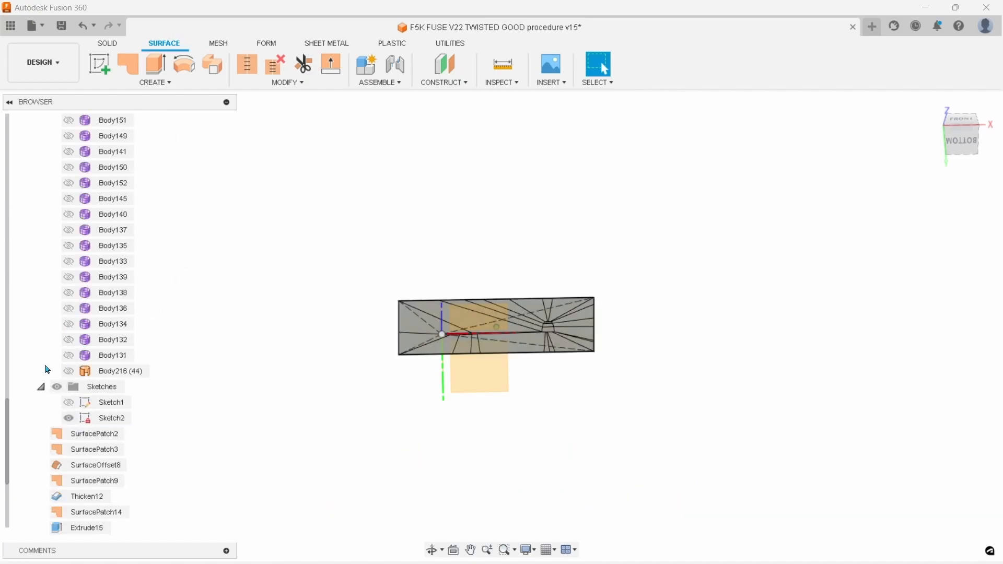
scroll(67, 340, up, 6)
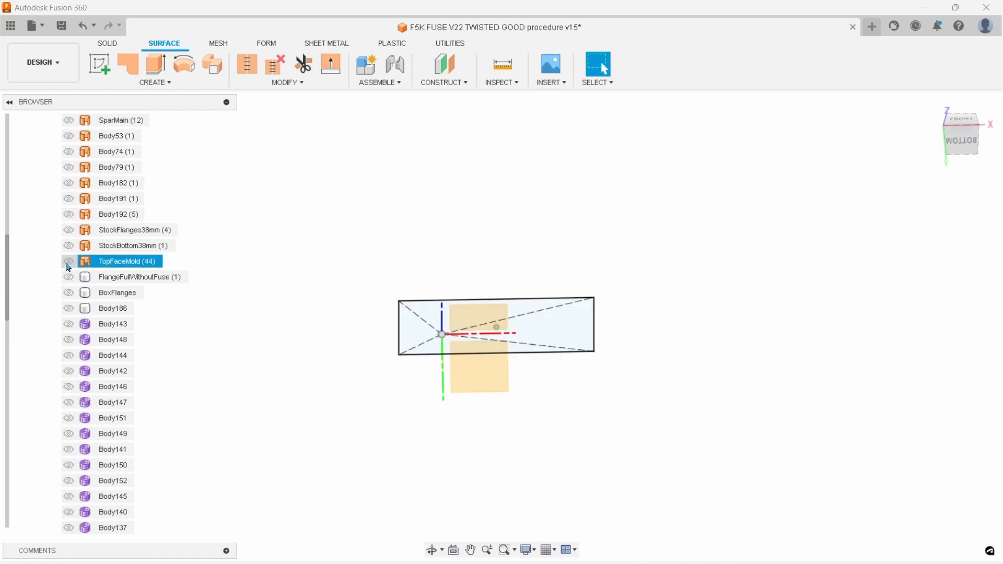
scroll(67, 331, down, 3)
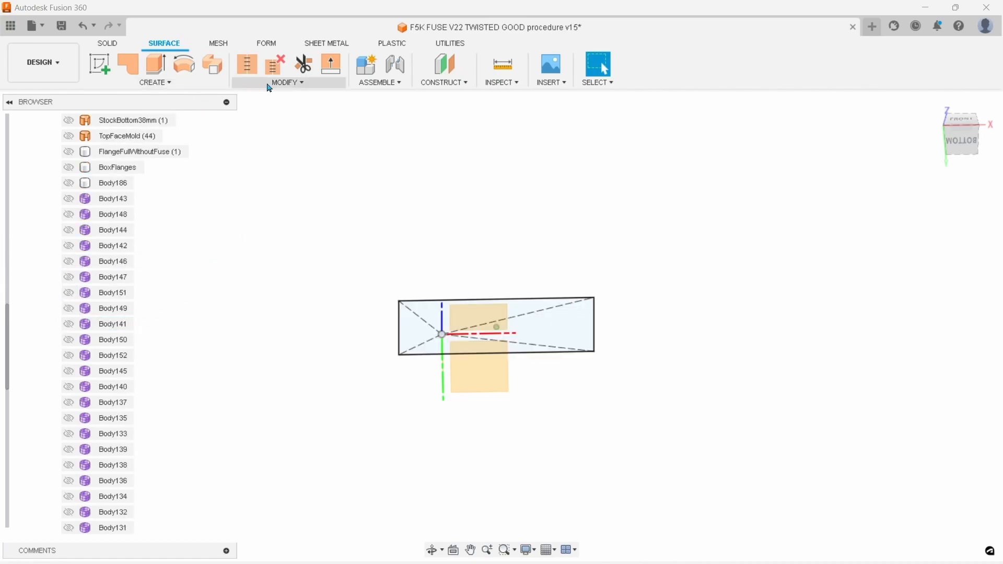
Thin-extrude the Sketch2 rectangle outline 38 mm to one side with a wall thickness of 2 mm as a new body
click(109, 44)
click(139, 84)
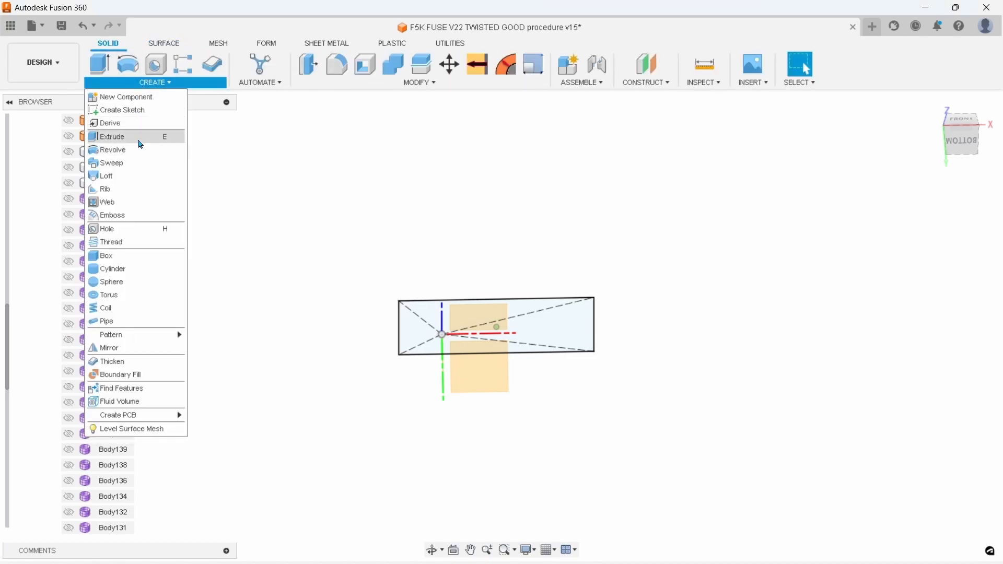
click(138, 139)
click(921, 201)
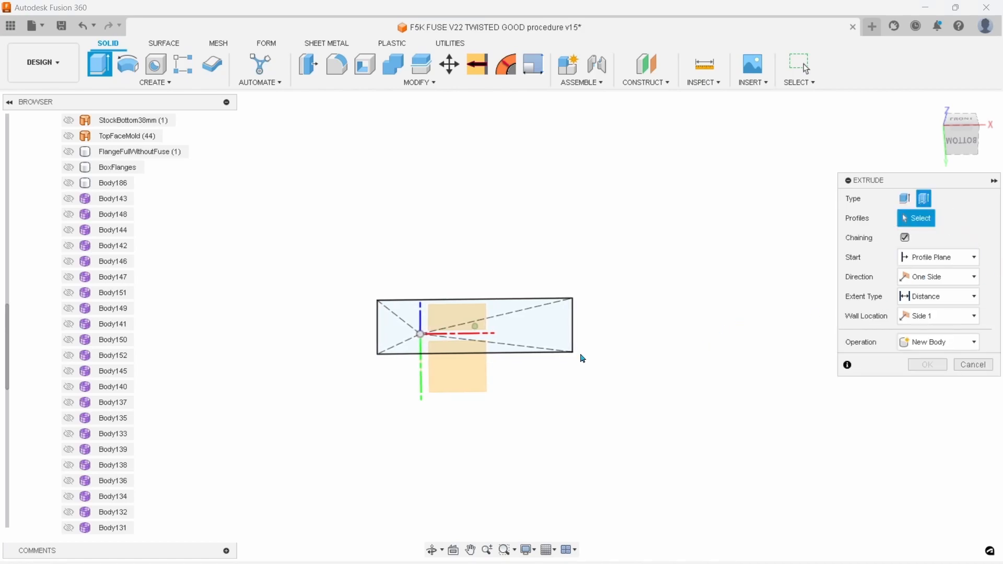
click(536, 353)
drag(492, 343, 491, 348)
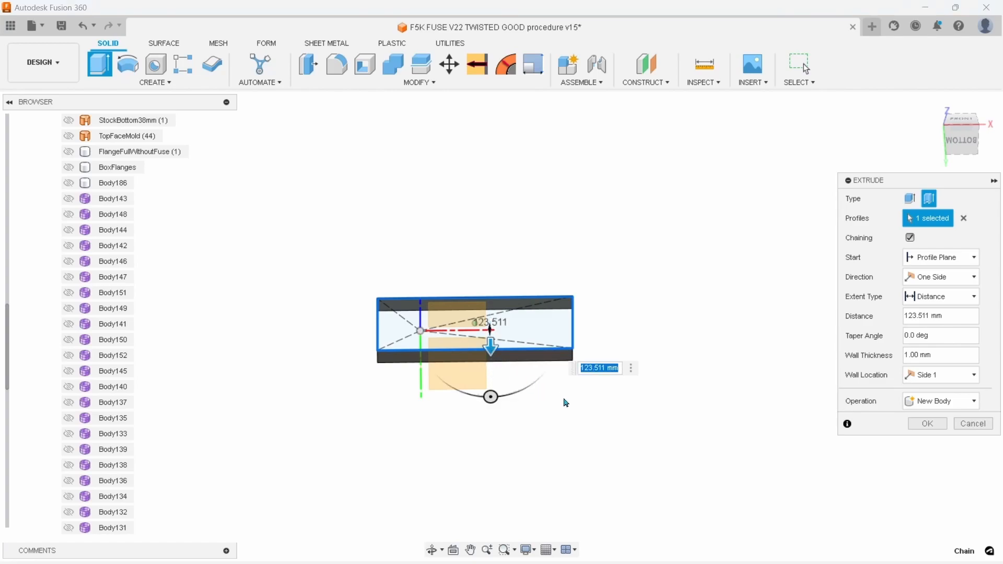
key(Return)
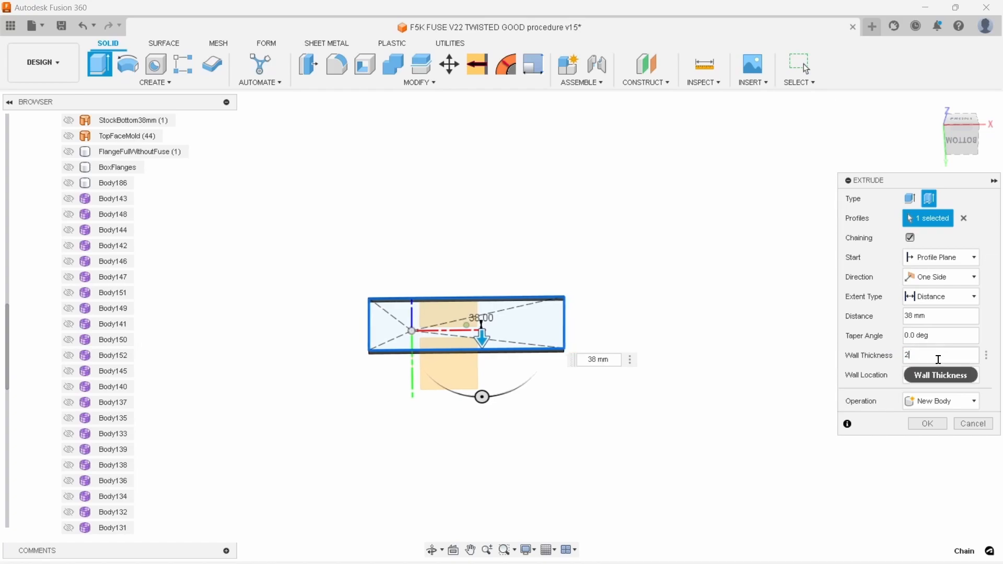
scroll(598, 348, up, 4)
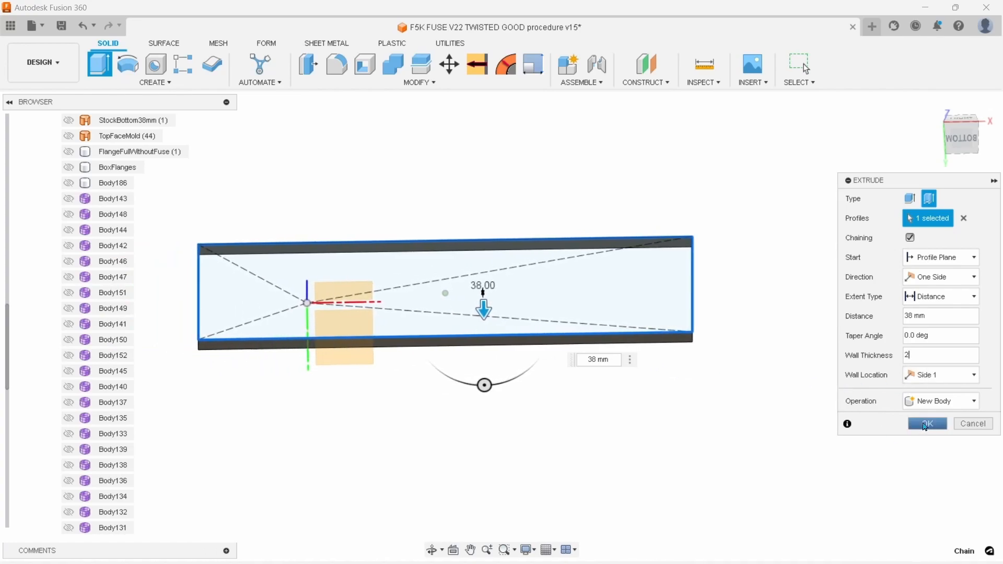
click(925, 424)
Rename the extruded wall body WallStock38mm and move it up the body list below BoxFlanges
scroll(117, 470, down, 5)
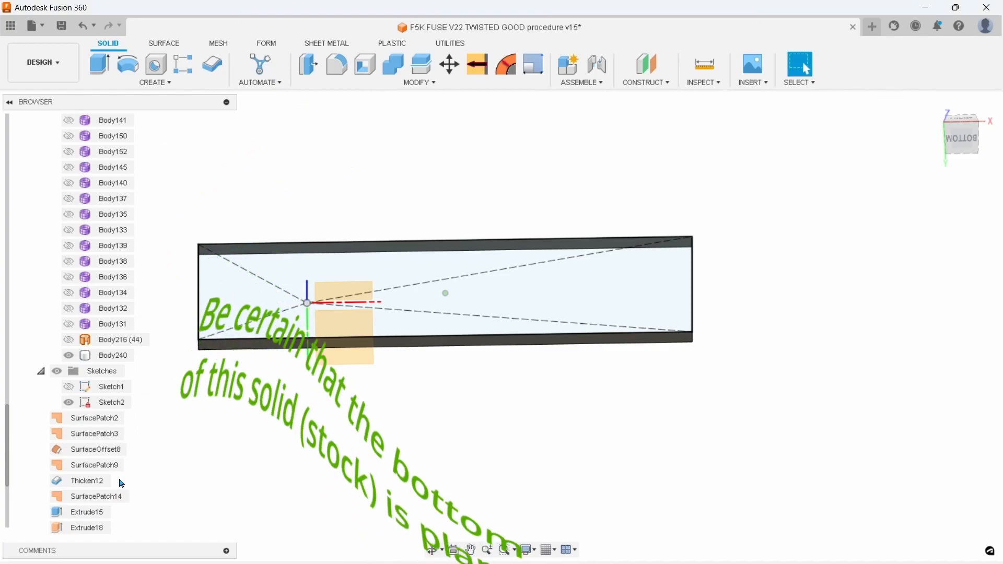
click(107, 355)
double_click(112, 356)
text(W)
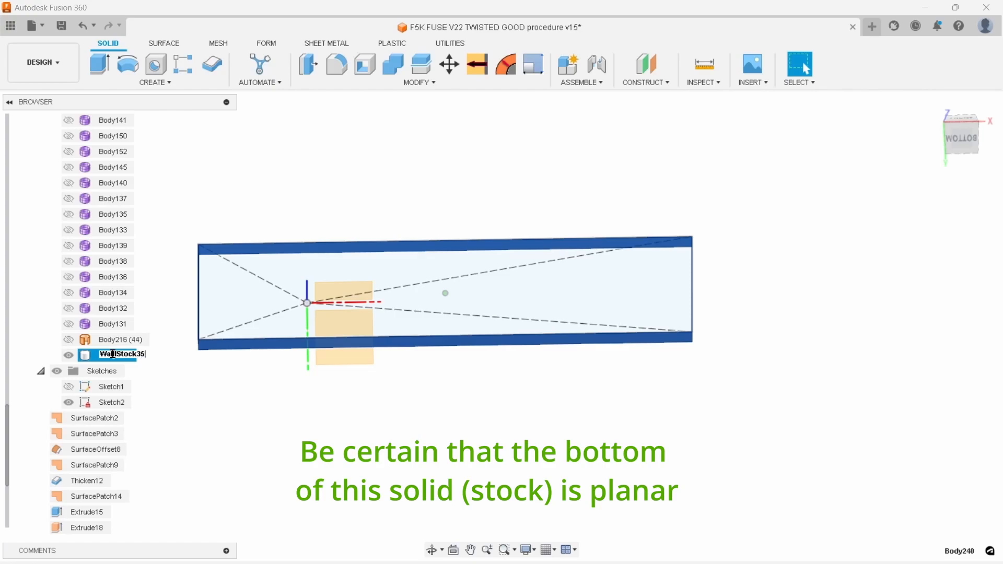
text(allStock35)
key(BackSpace)
text(8mm)
key(Return)
drag(123, 359, 134, 275)
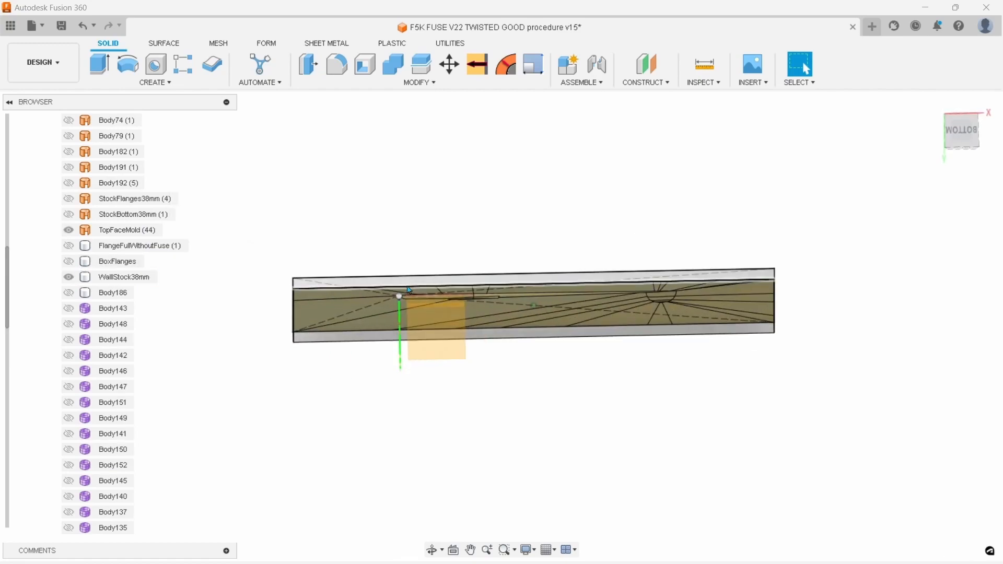
Loft a surface between the two long bottom edges of WallStock38mm as a new body, closing the bottom of the stock box
shift+middle_drag(509, 349, 553, 316)
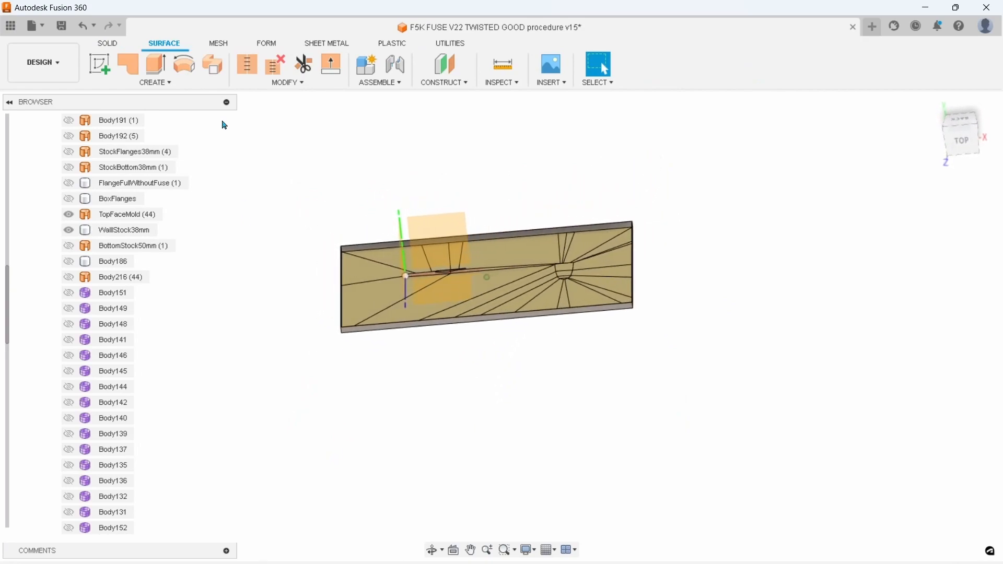
click(157, 84)
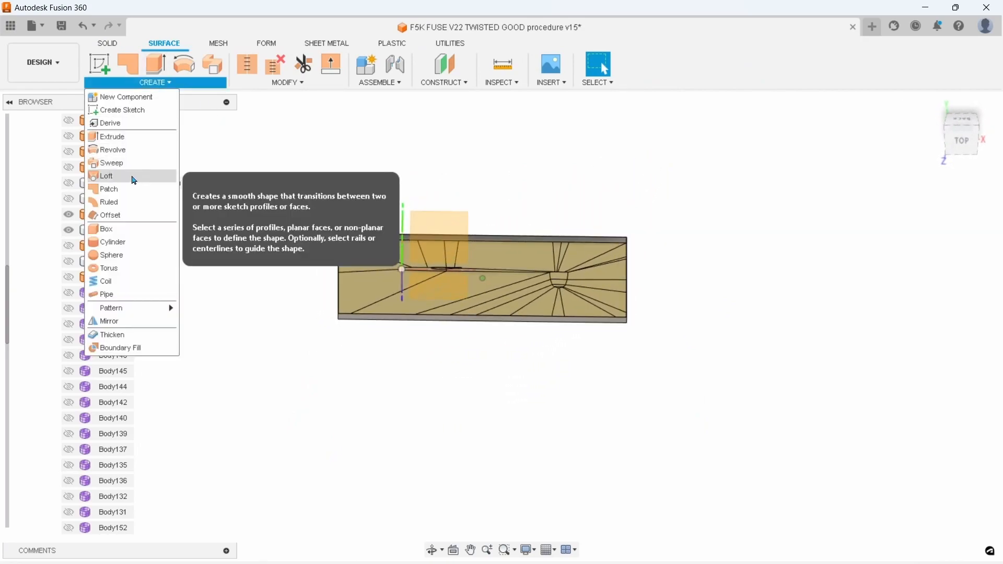
click(132, 177)
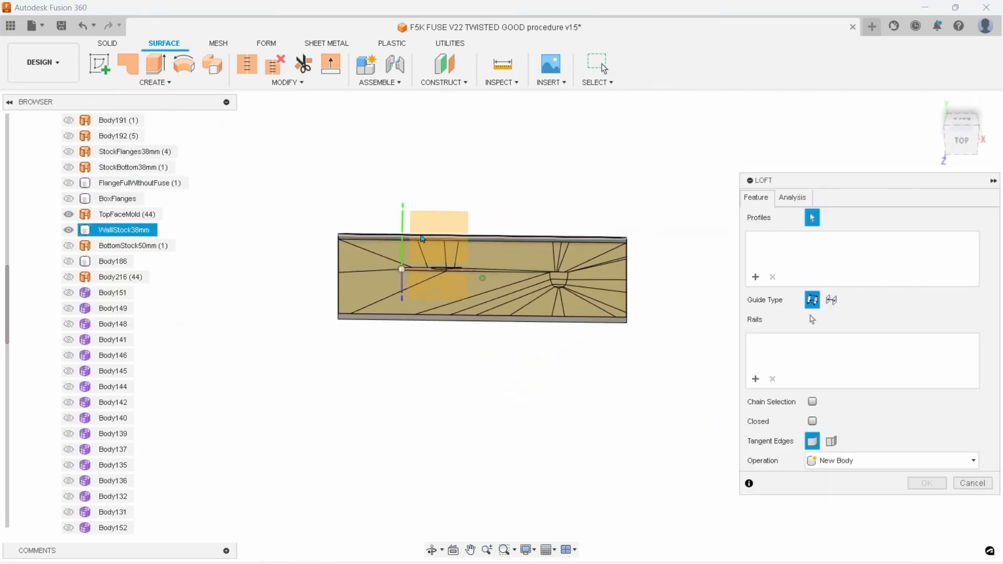
click(495, 241)
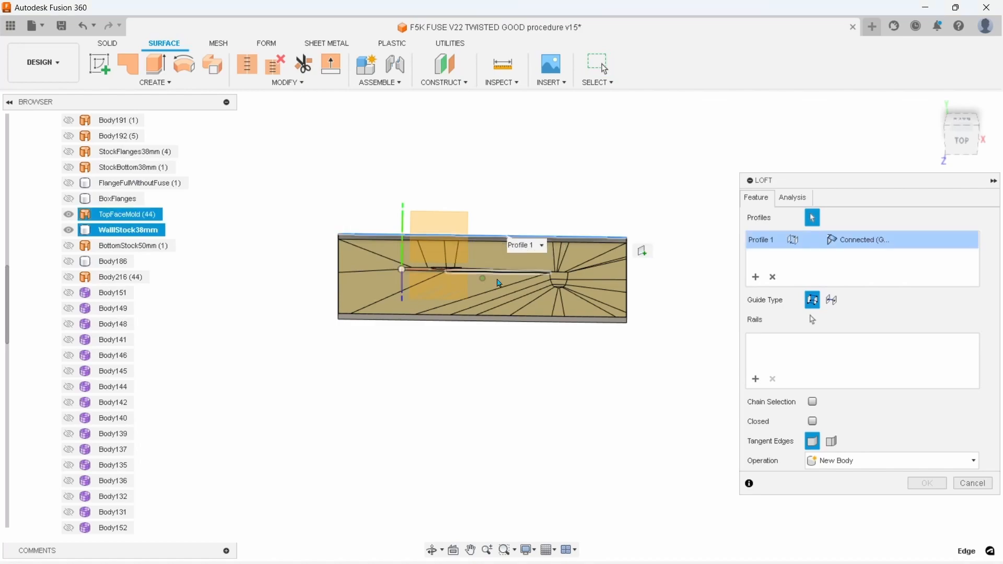
click(496, 319)
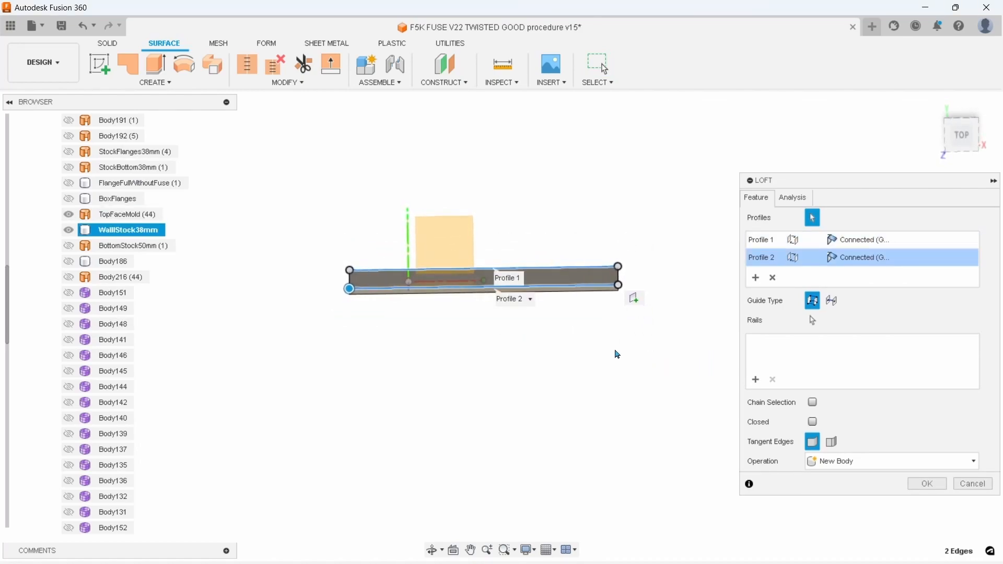
scroll(619, 355, up, 3)
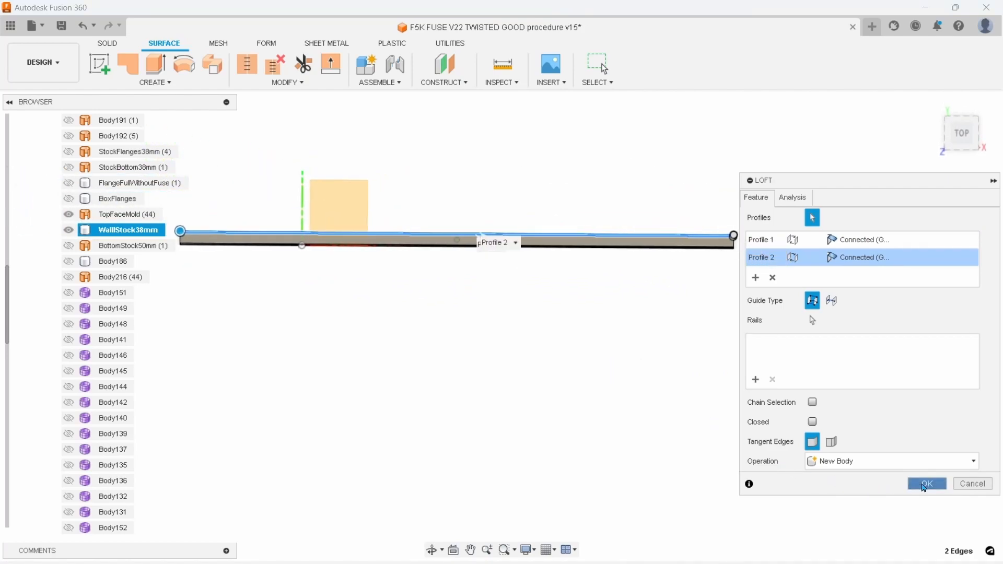
click(926, 485)
scroll(60, 409, down, 3)
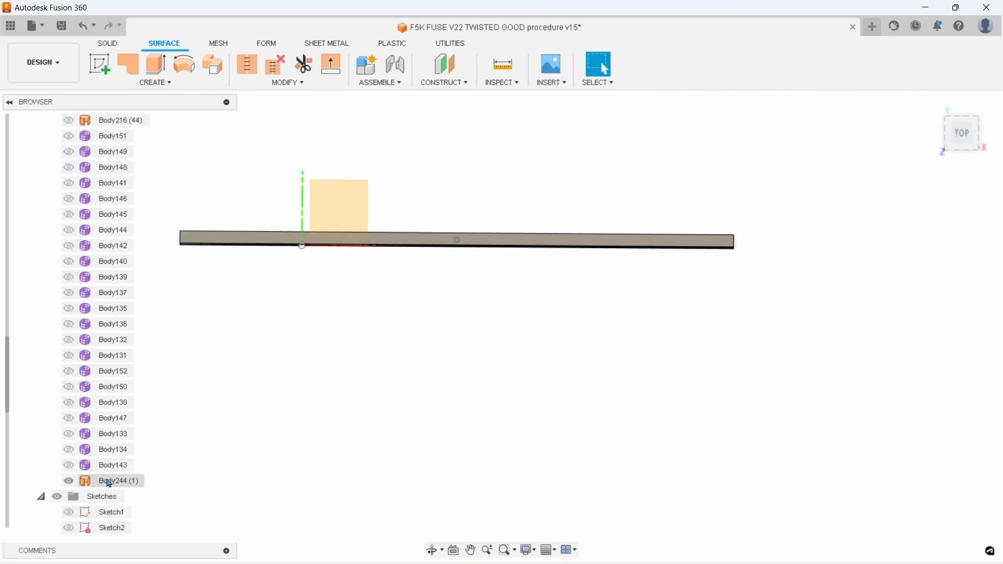
Move the lofted bottom surface below BottomStock50mm in the body list and rename it BottomStock38mm
drag(105, 480, 147, 200)
drag(123, 129, 120, 228)
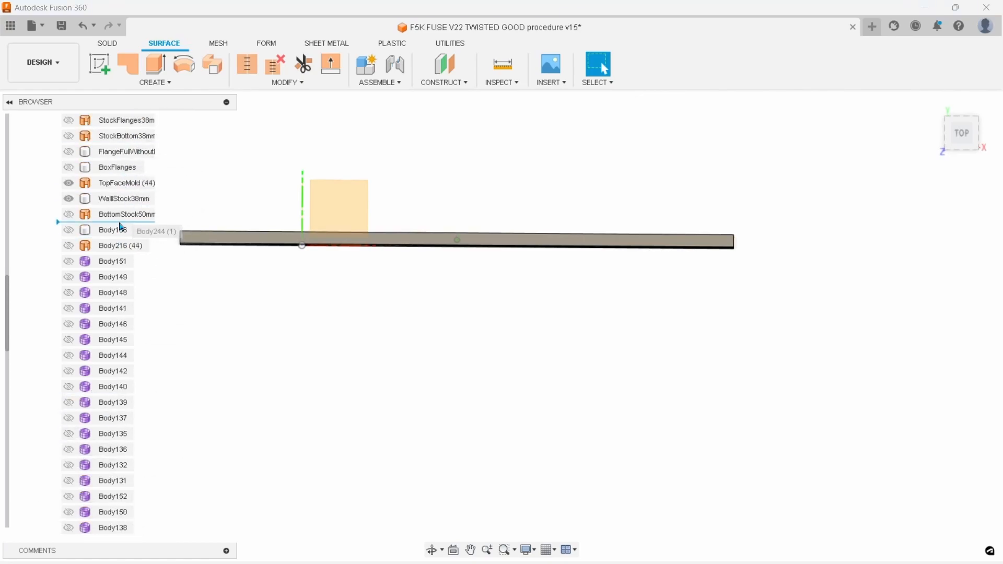
double_click(110, 230)
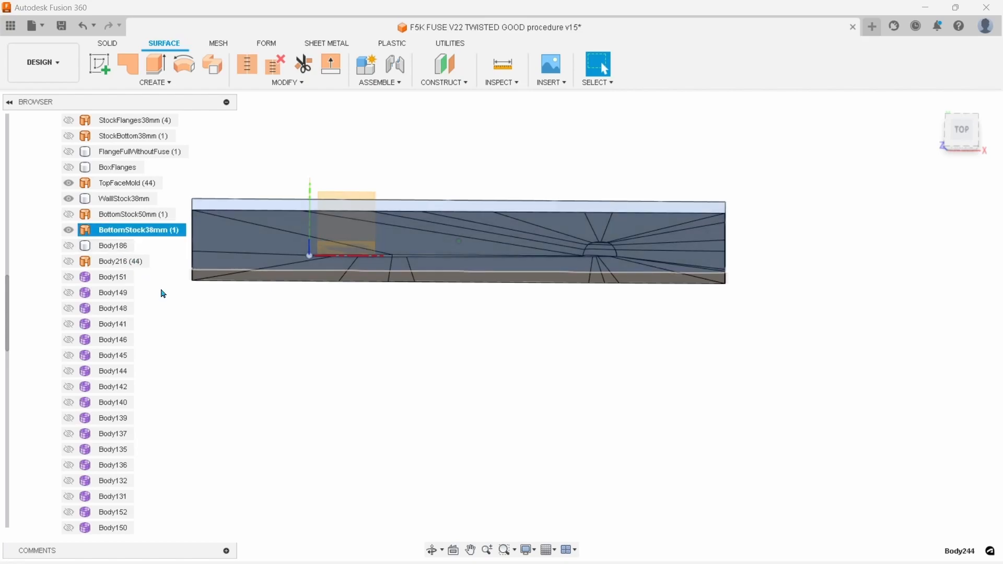
click(370, 324)
Inspect the inside of the stock box with a Section Analysis, using the wall's short end face as the cut plane
scroll(625, 384, down, 3)
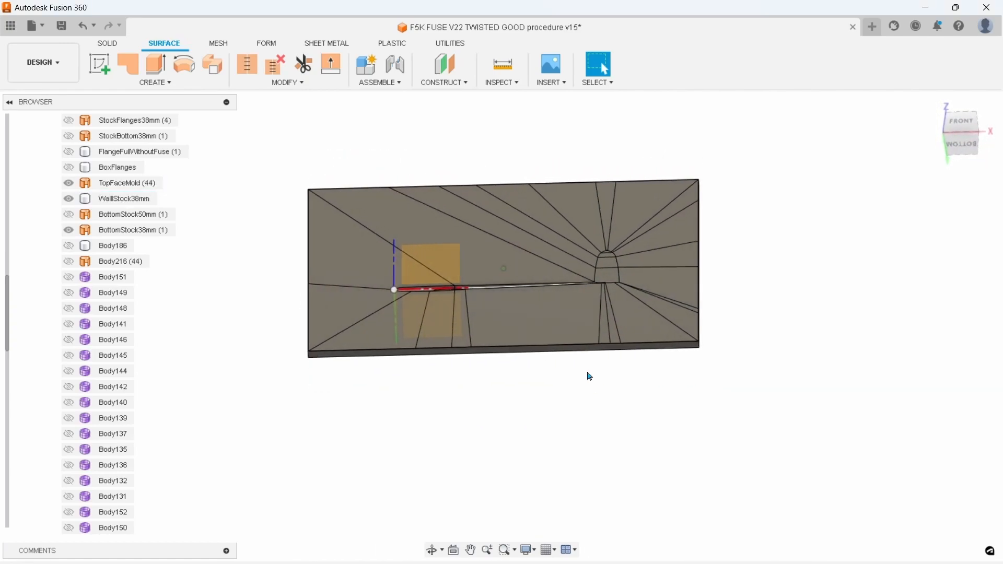
scroll(585, 373, up, 3)
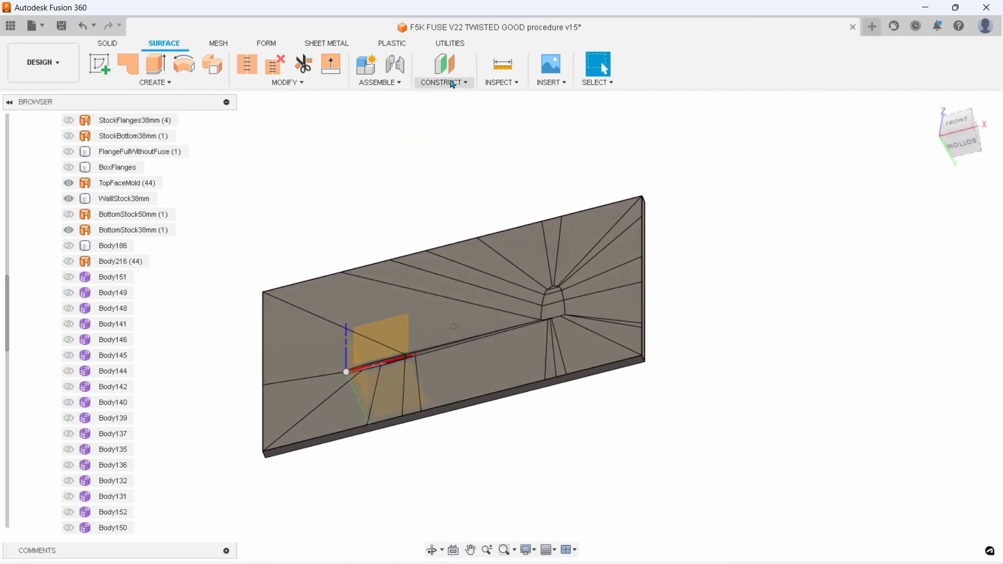
click(502, 82)
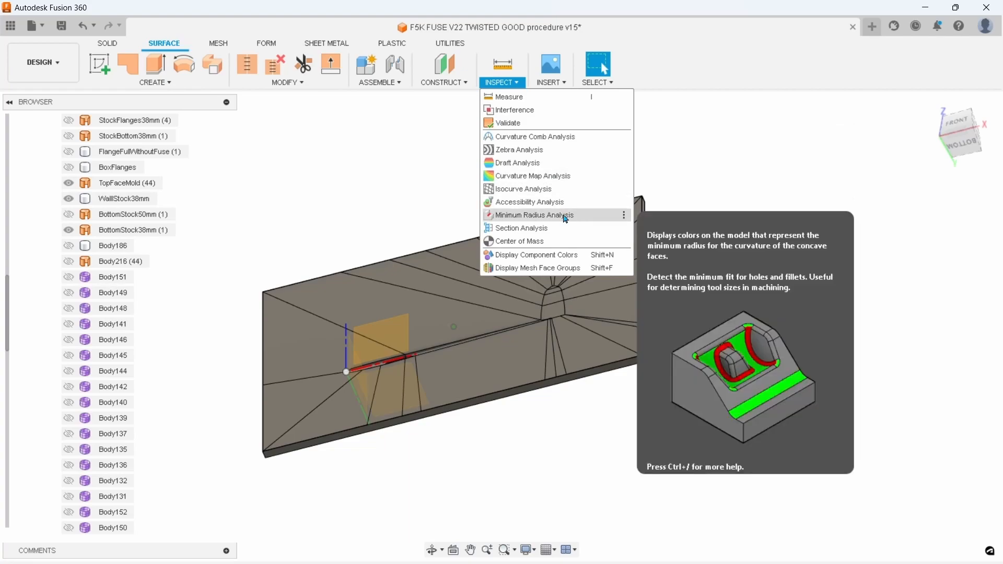
click(552, 233)
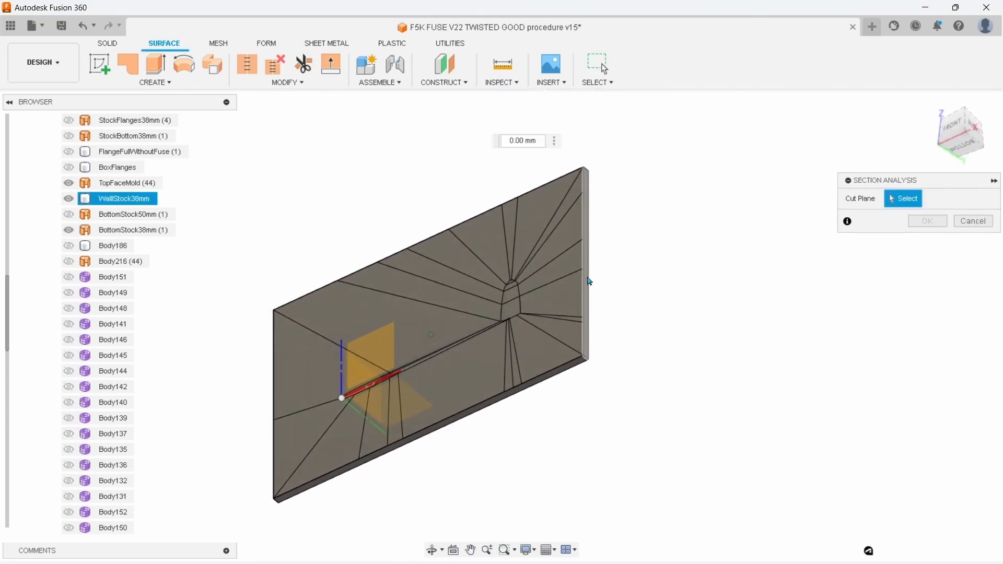
click(588, 281)
drag(568, 273, 504, 311)
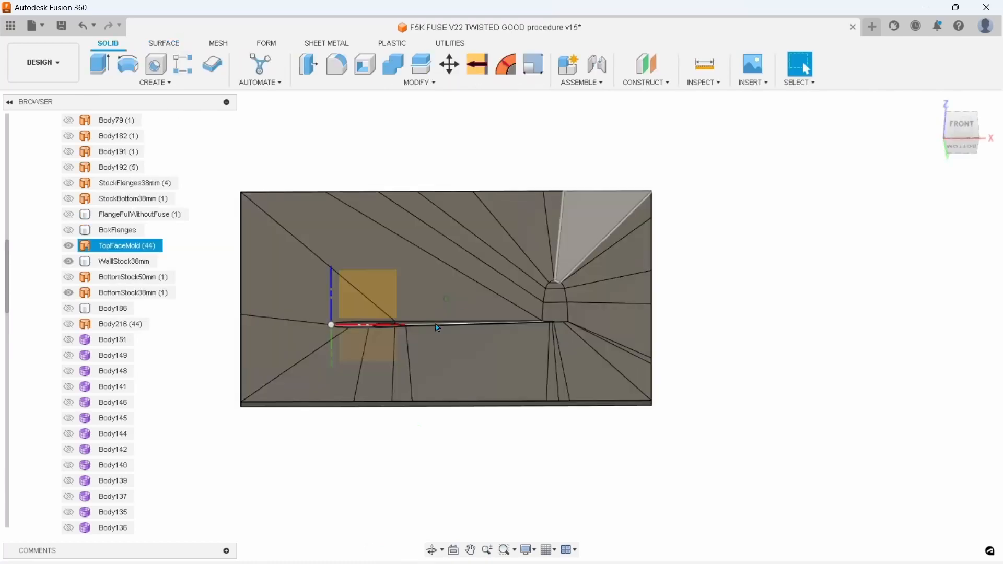
Set up an extrusion of the BottomStock38mm face with its extent running to the TopFaceMold surface body
click(266, 203)
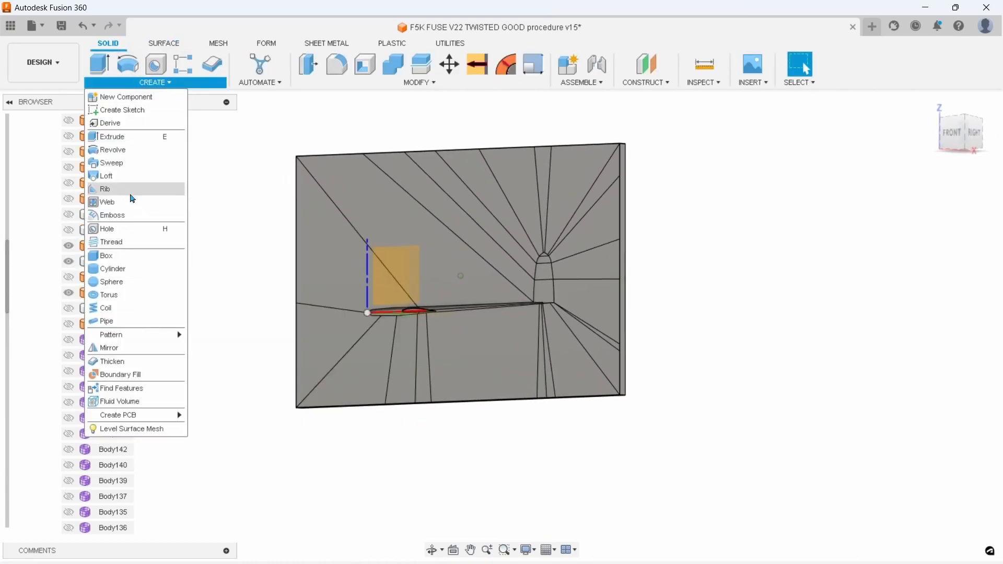
click(113, 136)
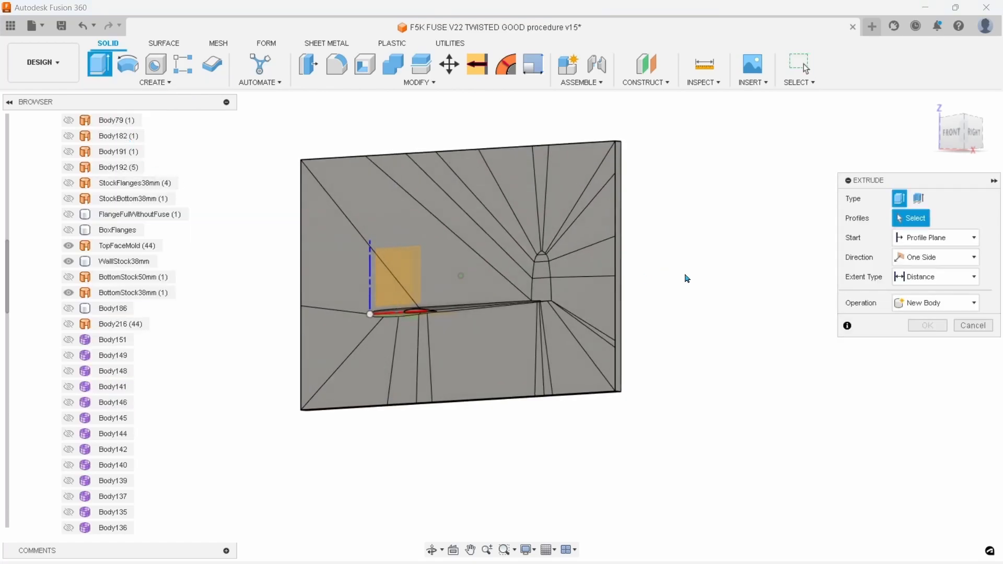
click(916, 240)
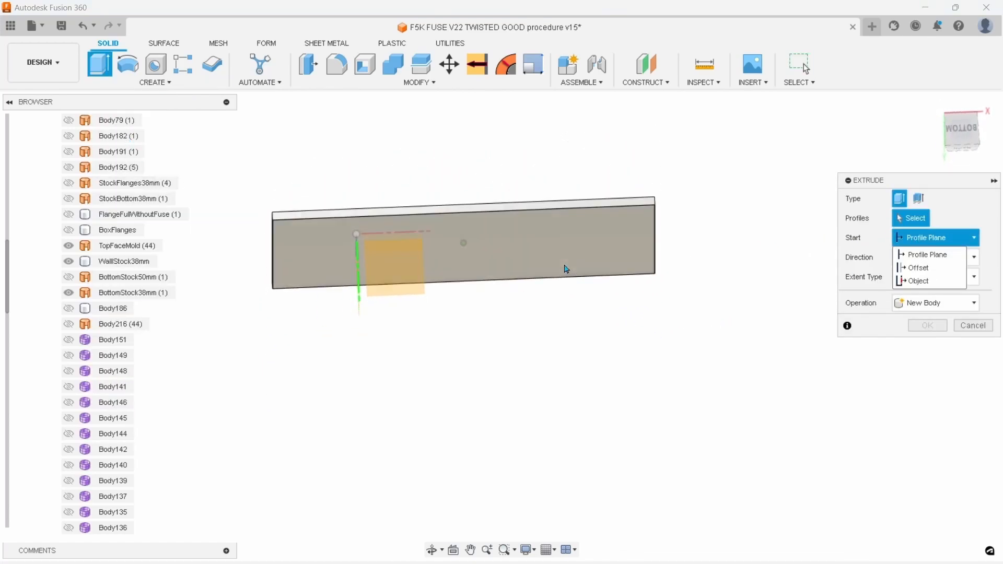
click(537, 216)
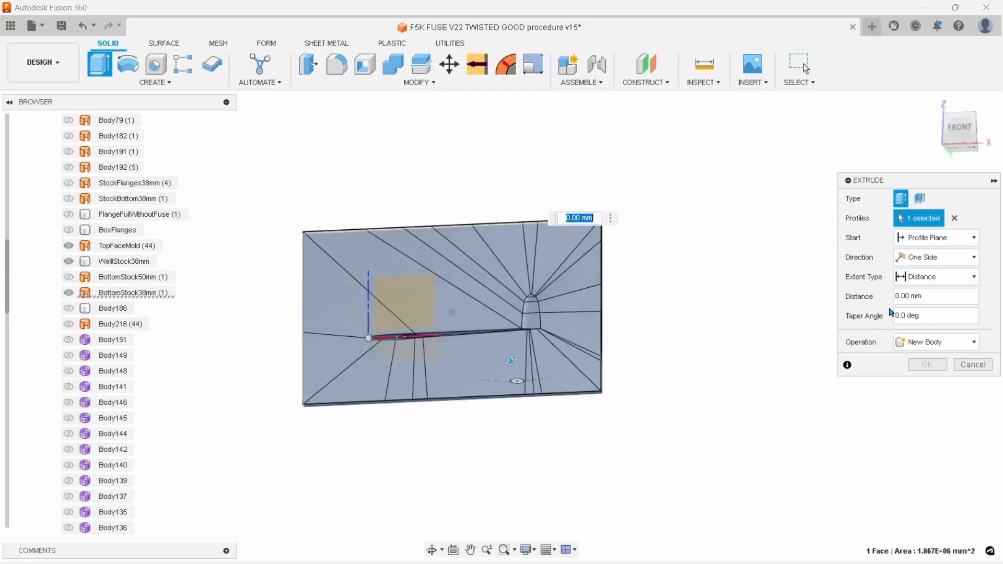
click(938, 278)
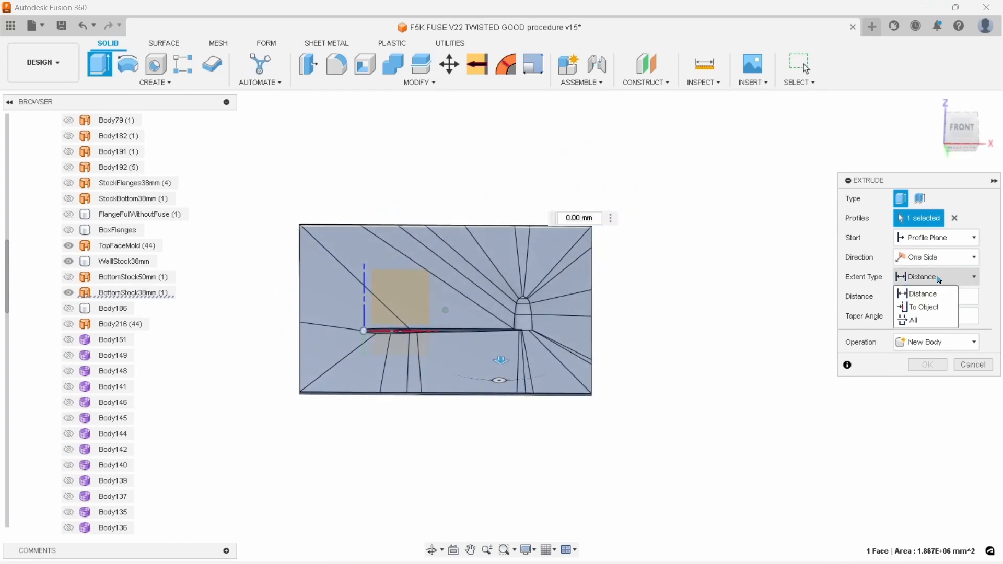
click(926, 311)
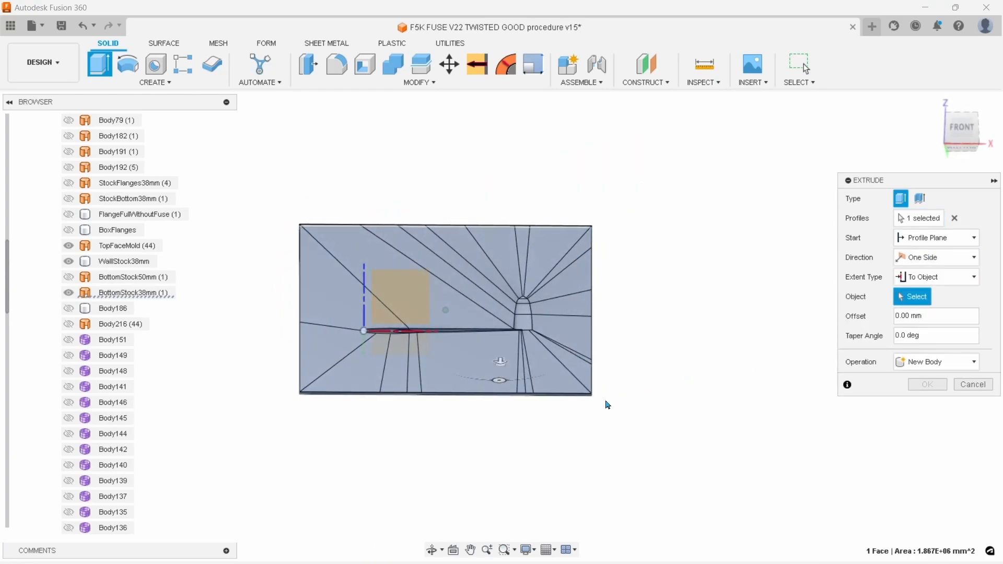
scroll(607, 405, up, 2)
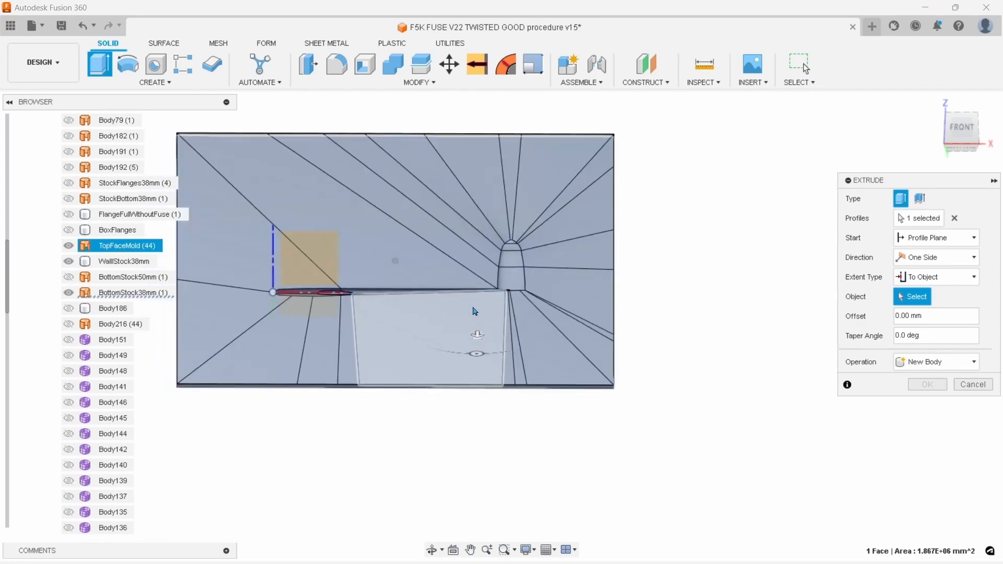
scroll(473, 316, down, 2)
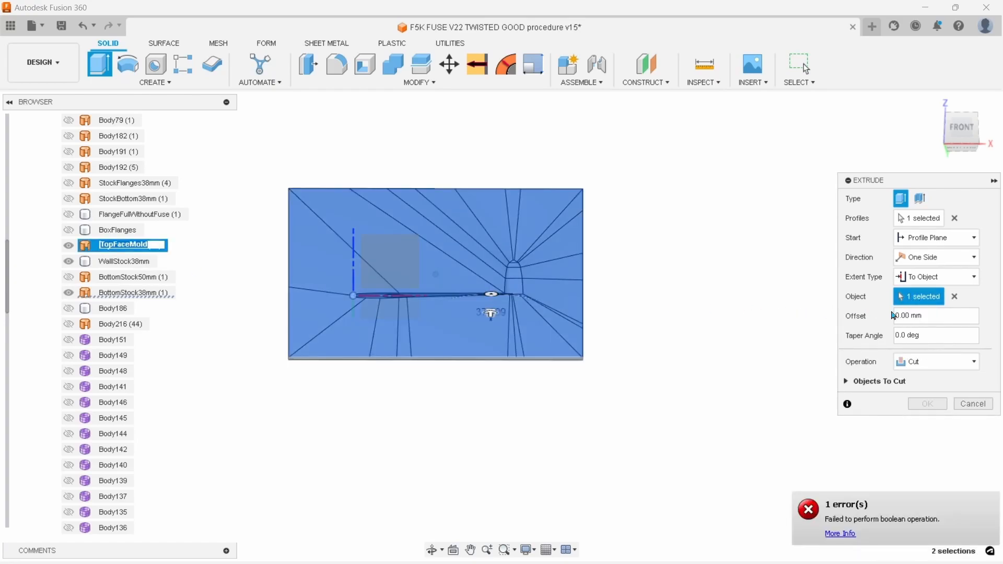
Change the extrusion's operation from Cut to New Body and create the solid up to TopFaceMold
click(818, 521)
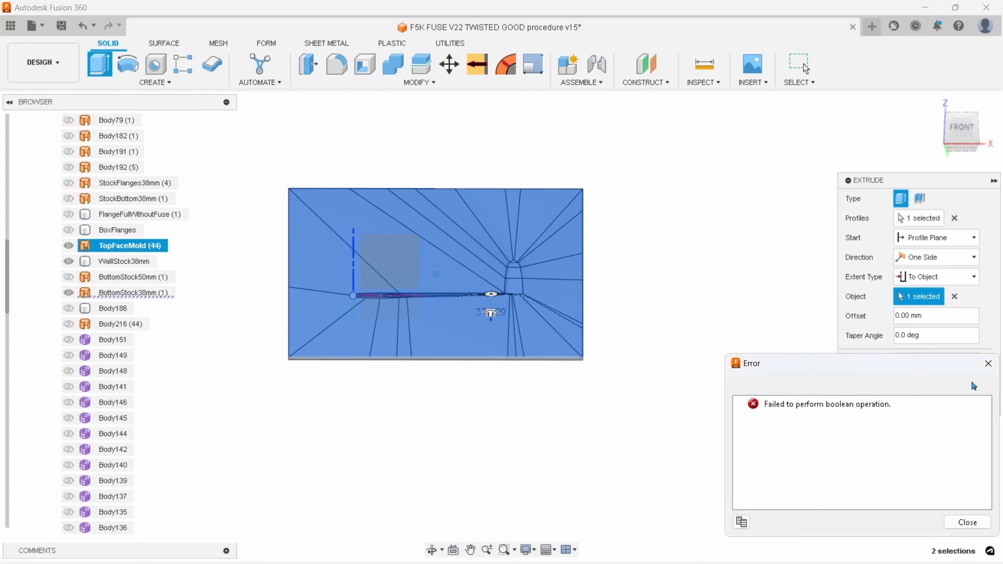
click(989, 364)
click(955, 355)
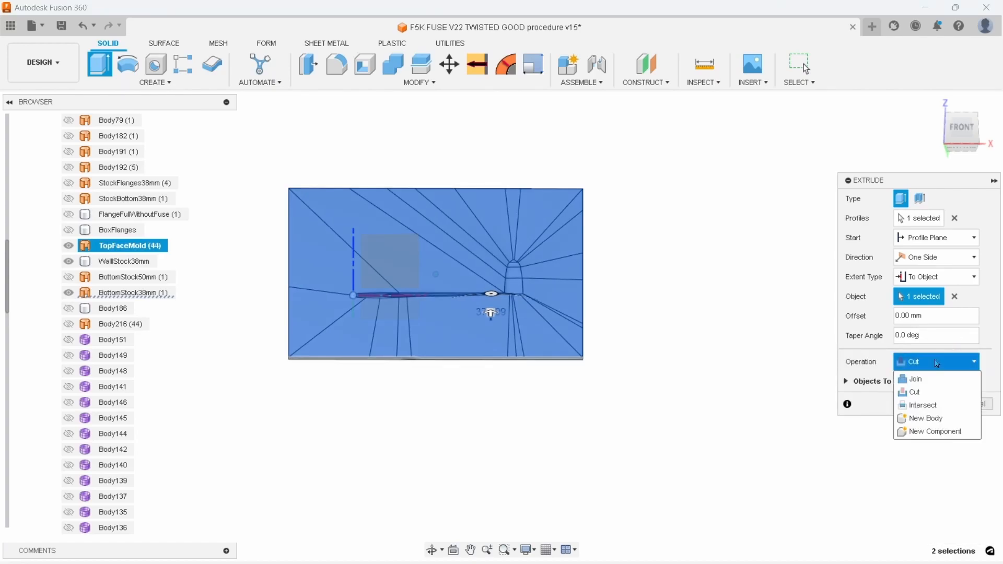
click(933, 418)
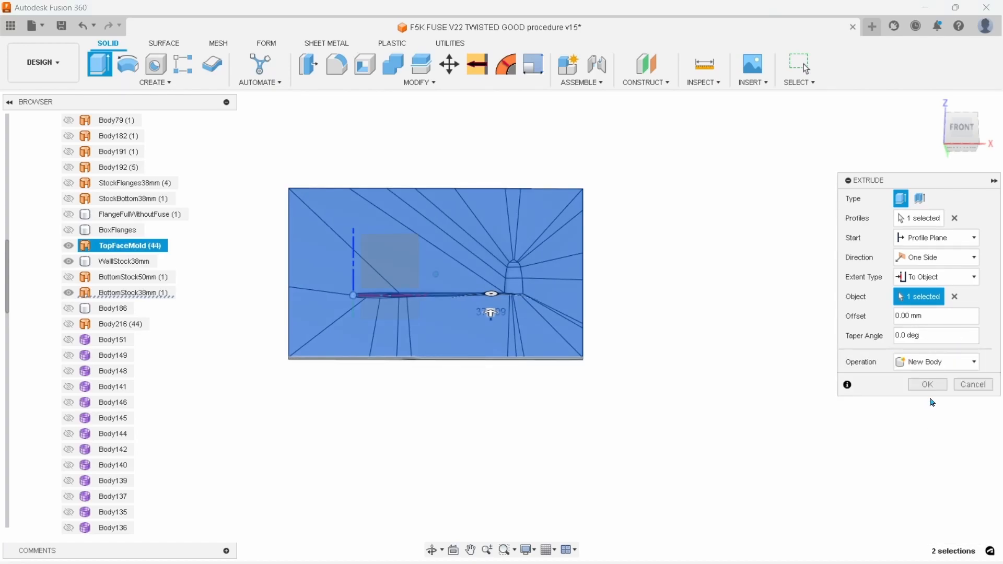
middle_drag(928, 384, 923, 385)
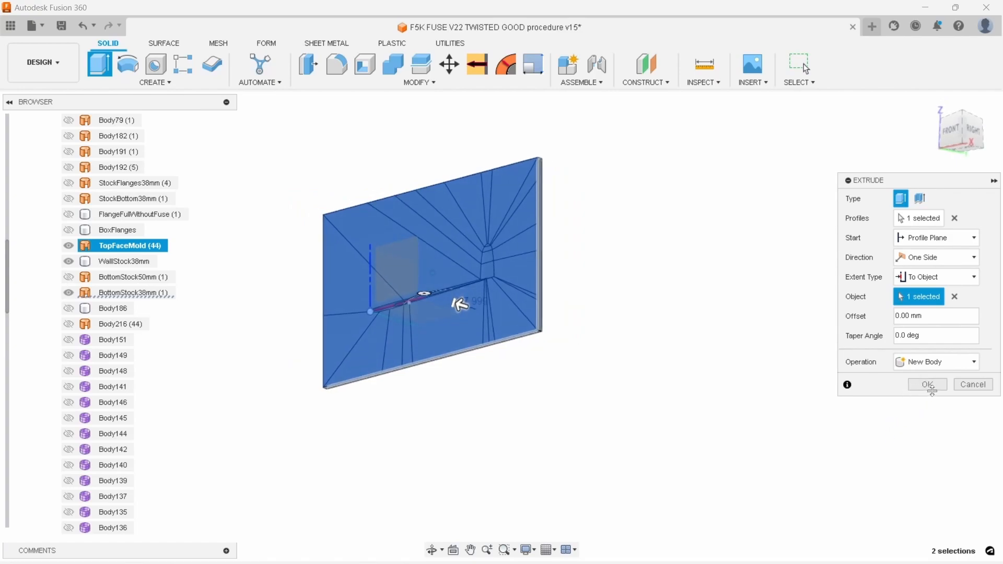
shift+middle_drag(920, 386, 927, 382)
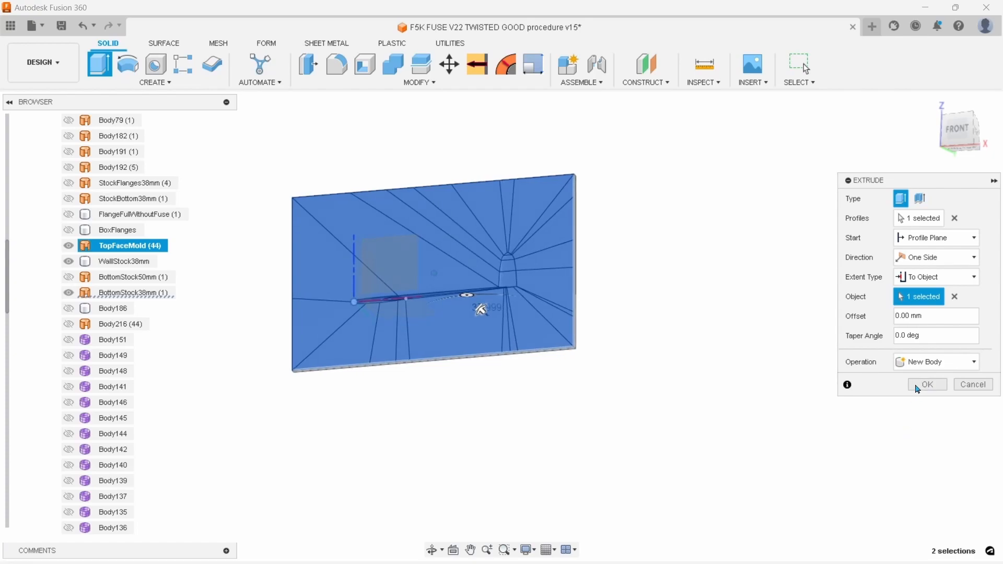
click(917, 387)
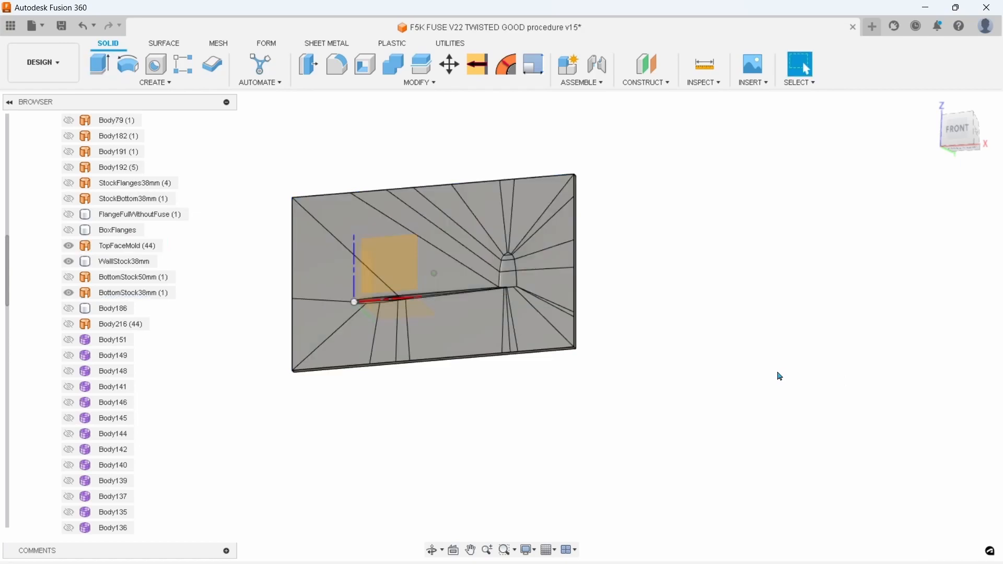
Hide Body246 and show Body245 at the end of the body list
scroll(140, 470, down, 6)
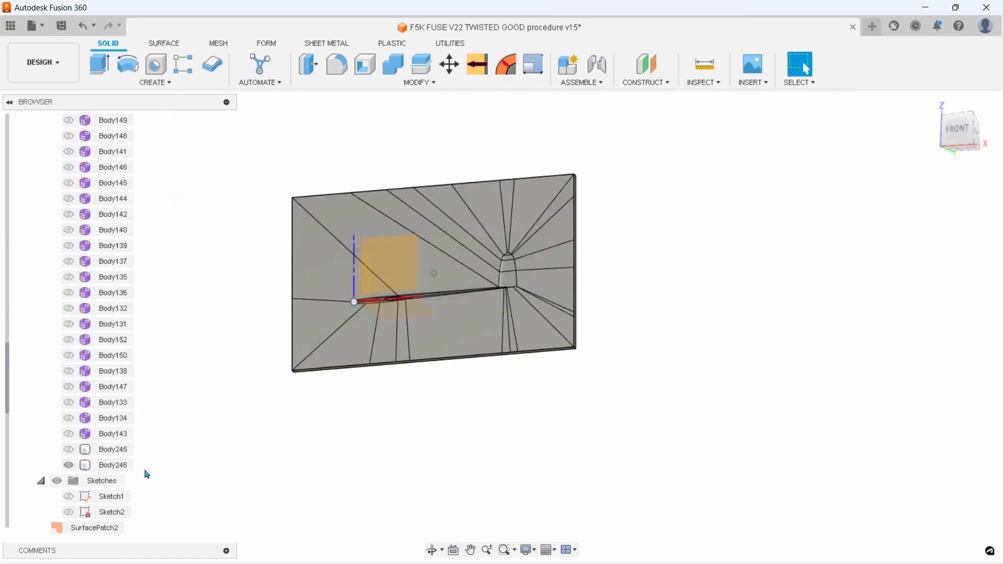
click(68, 465)
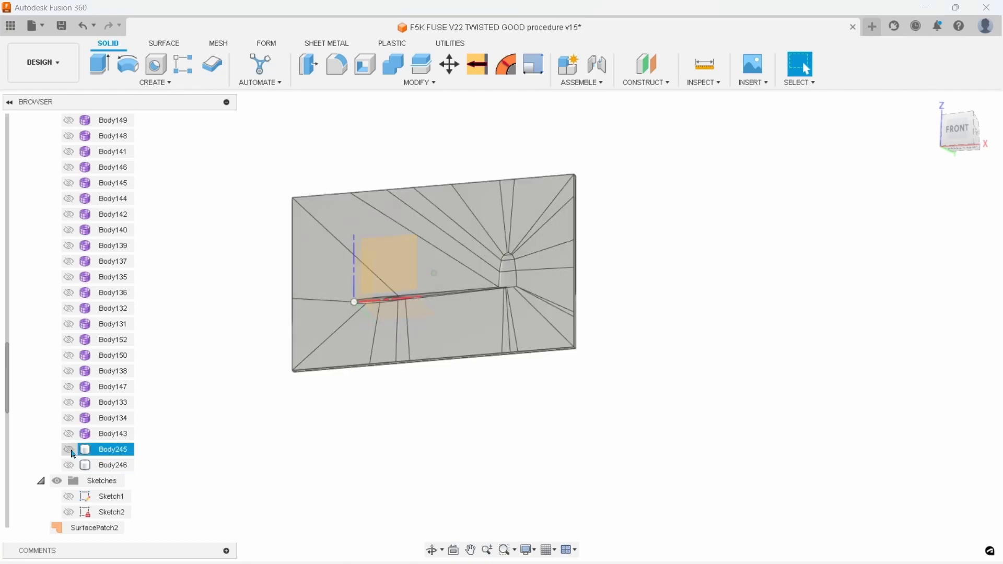
click(110, 453)
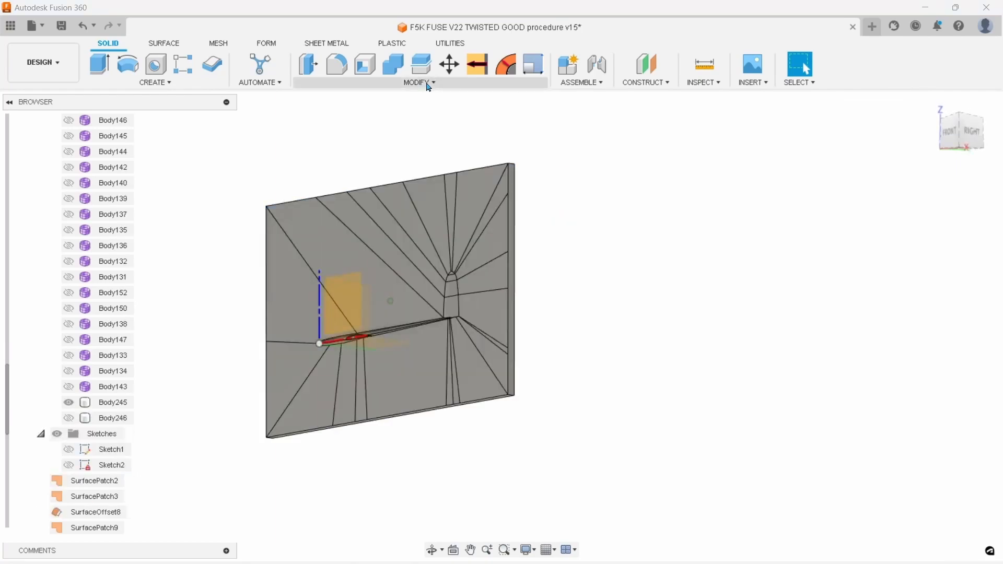
Inspect the inside of Body245 with a Section Analysis from its short end face, moving the cut plane to about -705 mm
click(703, 82)
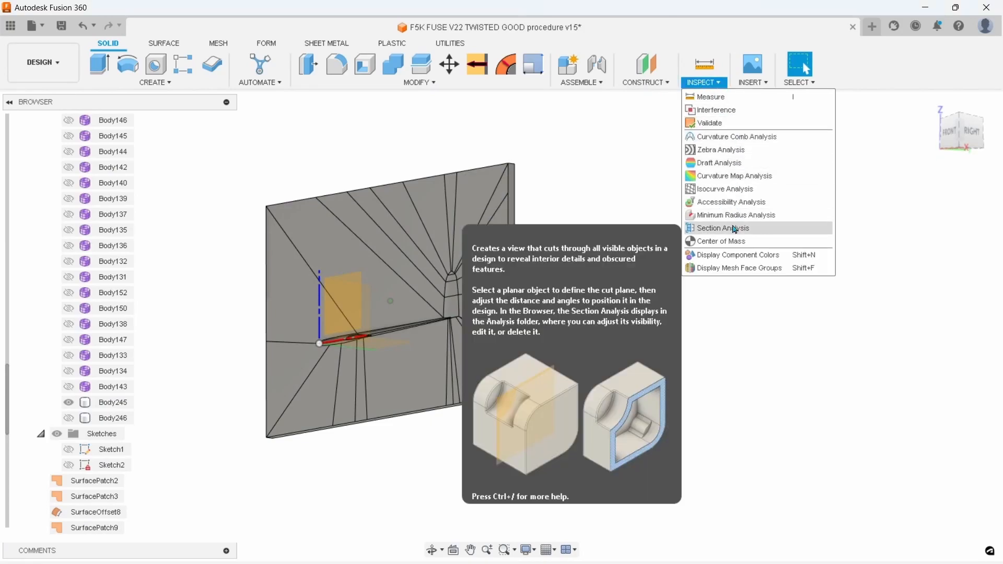
click(734, 229)
click(512, 277)
mouse_move(535, 269)
mouse_down()
mouse_move(438, 276)
mouse_move(454, 273)
mouse_up()
scroll(456, 274, up, 3)
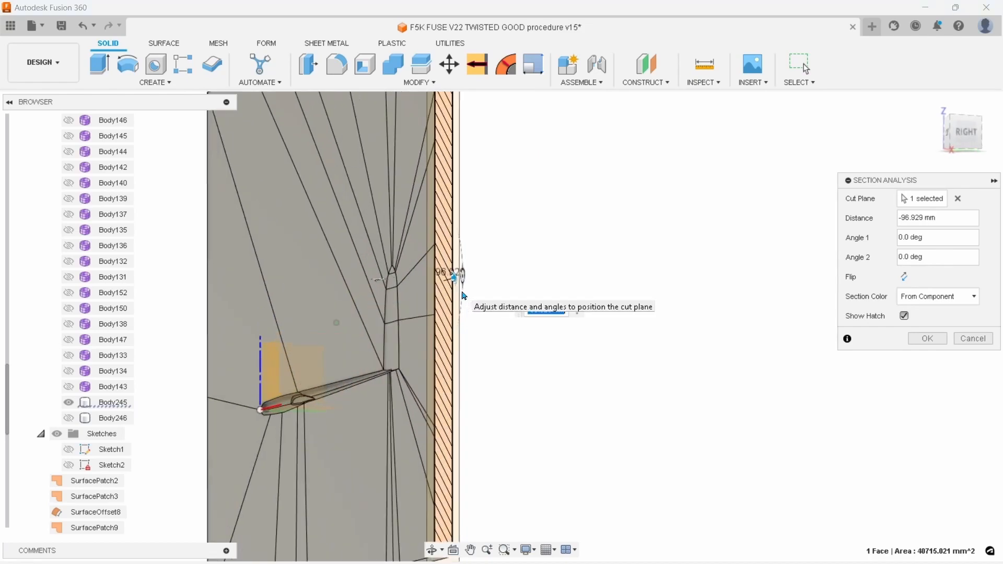
scroll(450, 295, up, 2)
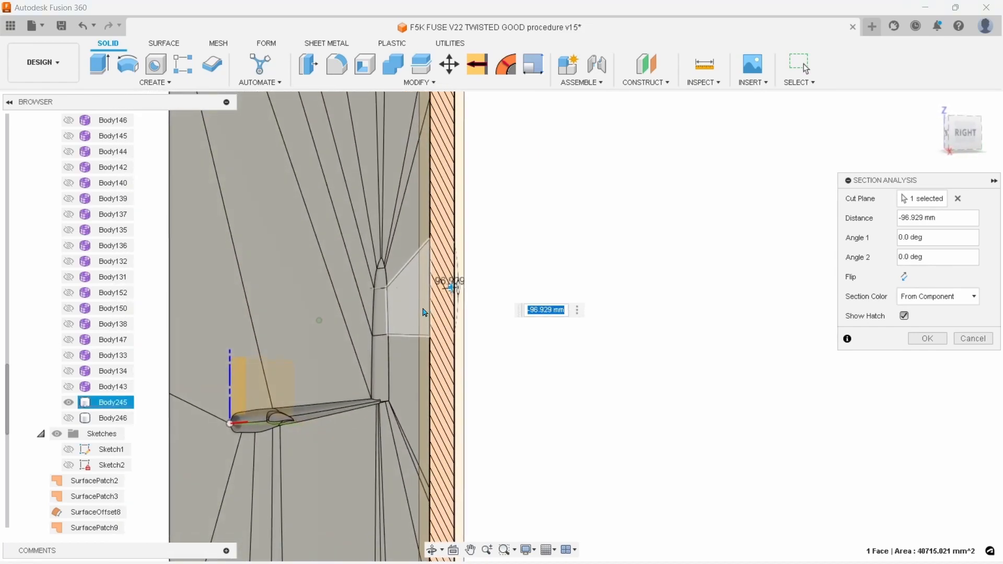
mouse_move(452, 284)
mouse_down()
mouse_move(421, 287)
mouse_move(353, 335)
mouse_up()
shift+middle_drag(353, 335, 367, 335)
shift+middle_drag(353, 390, 419, 333)
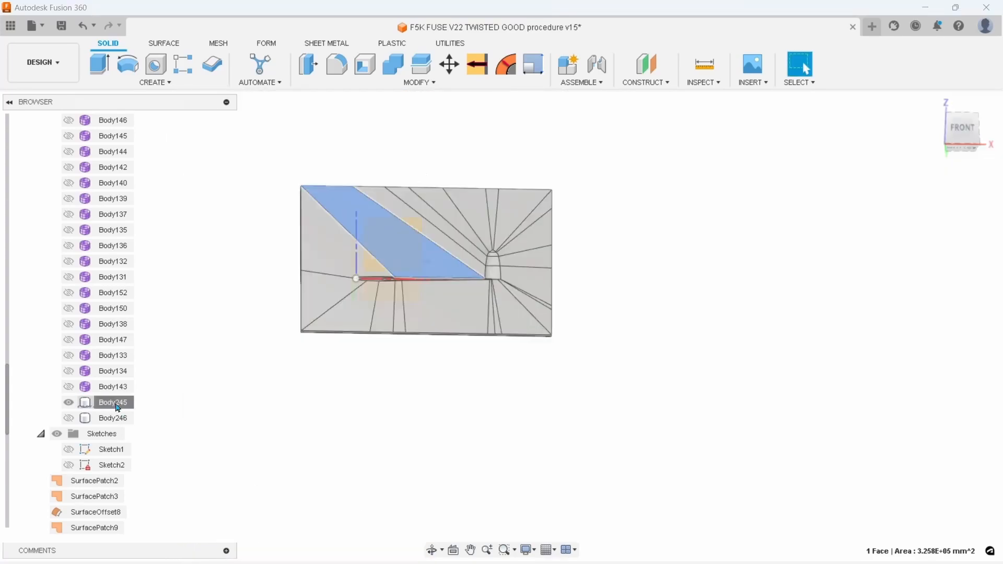
Rename Body245 as HalfTopMold and clear the selection
right_click(117, 402)
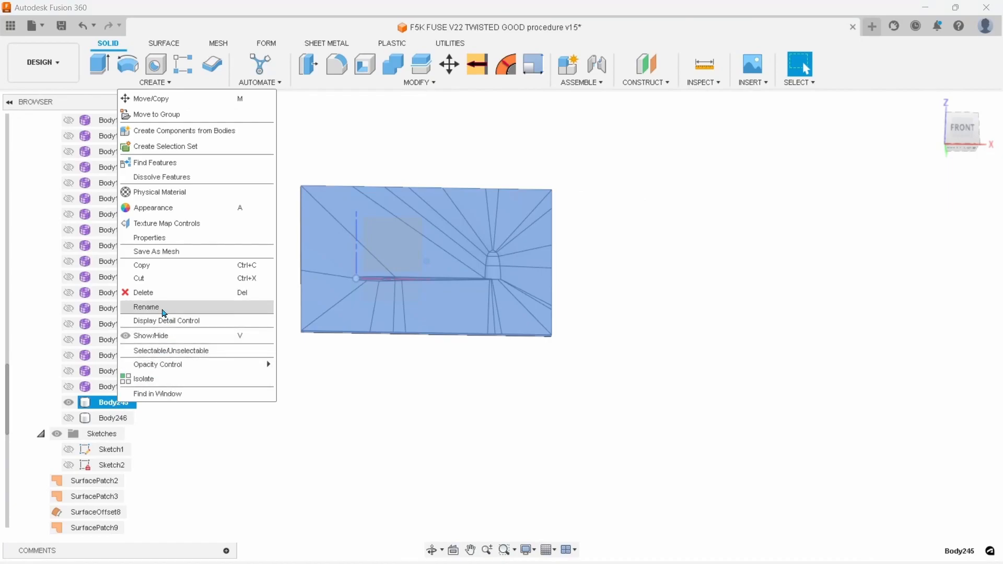
click(164, 308)
text(HalfTopMold)
key(Return)
scroll(530, 325, up, 5)
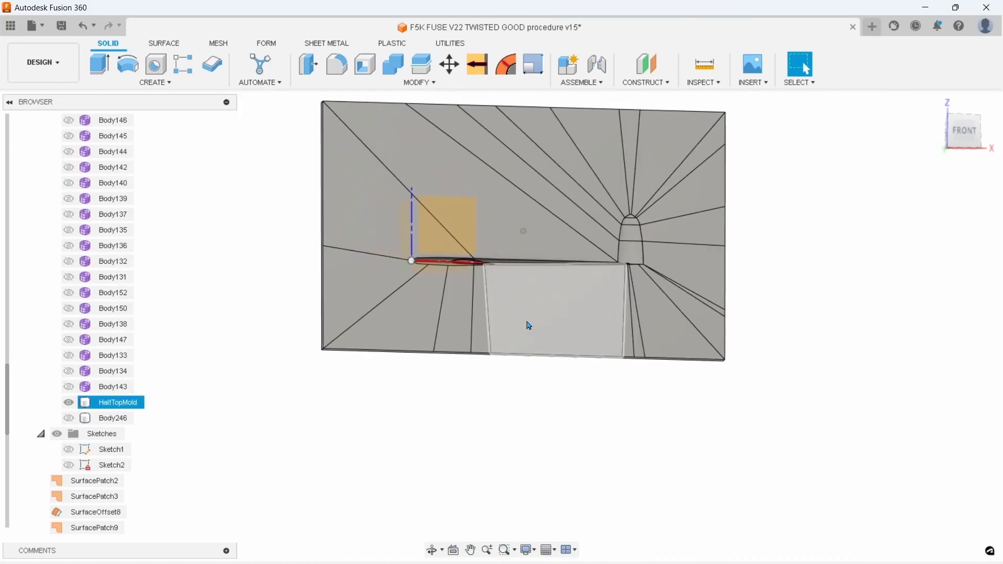
click(208, 316)
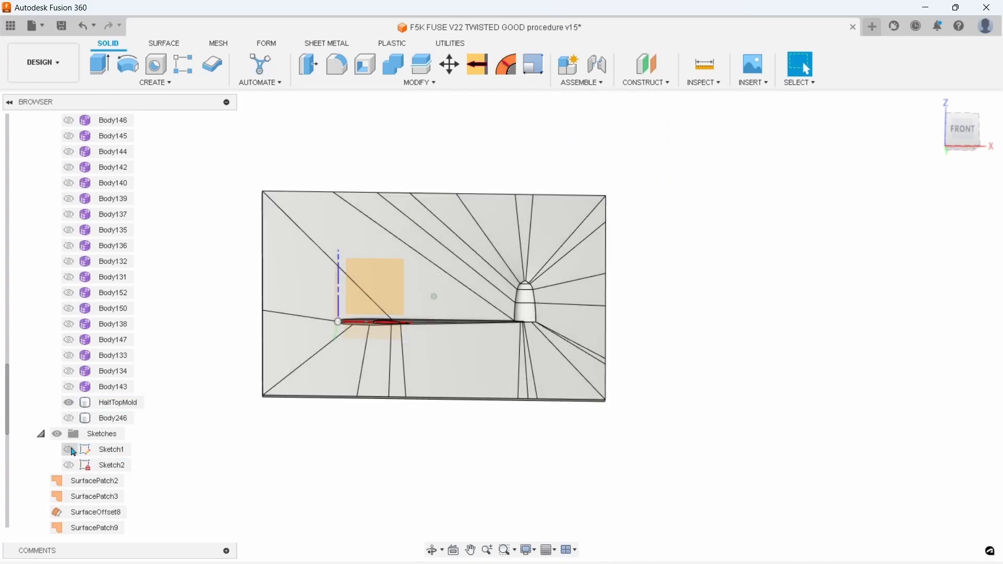
Show Sketch1 and select its L-shaped profile surrounding the fuselage on HalfTopMold
click(69, 450)
scroll(317, 444, up, 5)
shift+middle_drag(409, 361, 470, 320)
scroll(493, 320, down, 2)
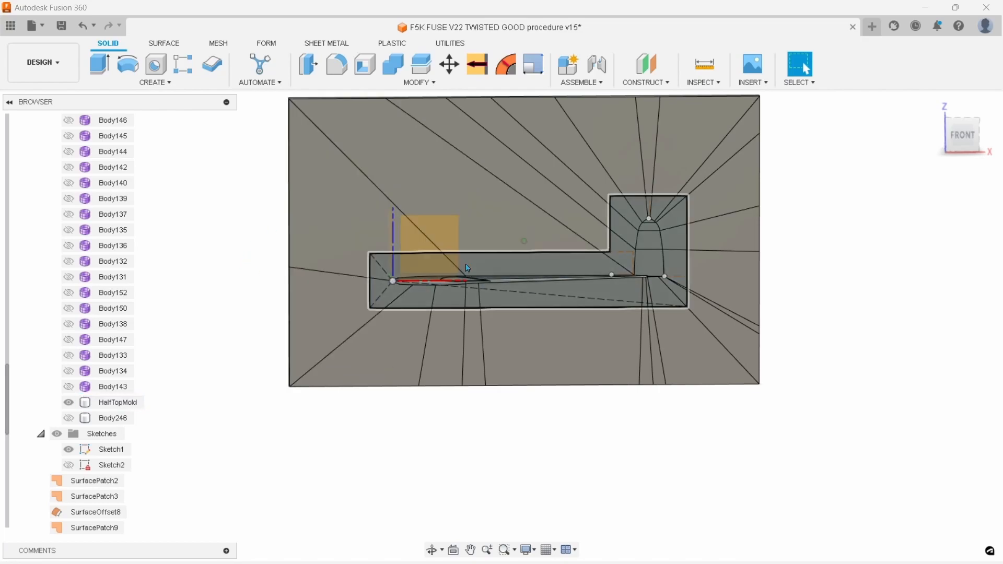
click(497, 264)
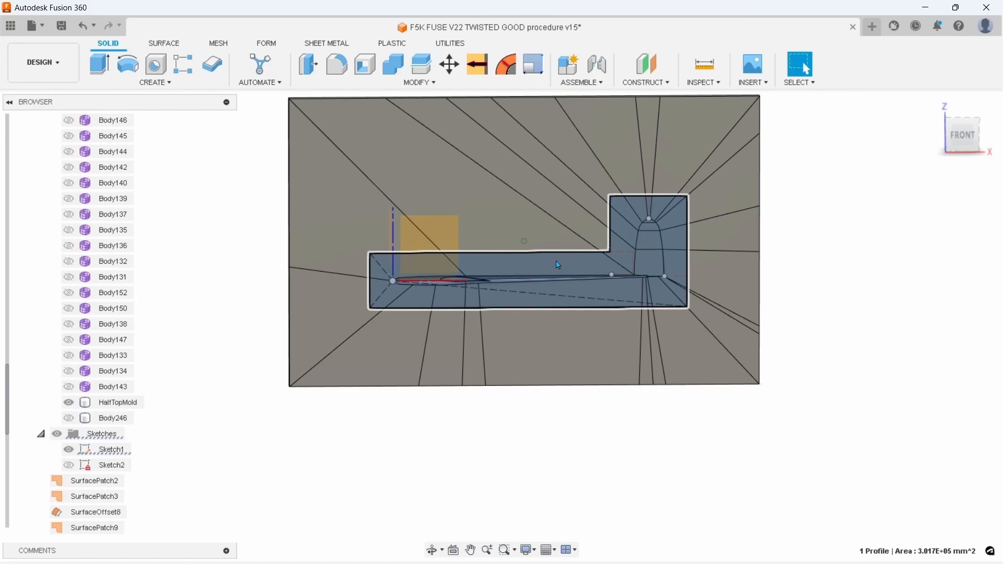
scroll(385, 262, up, 3)
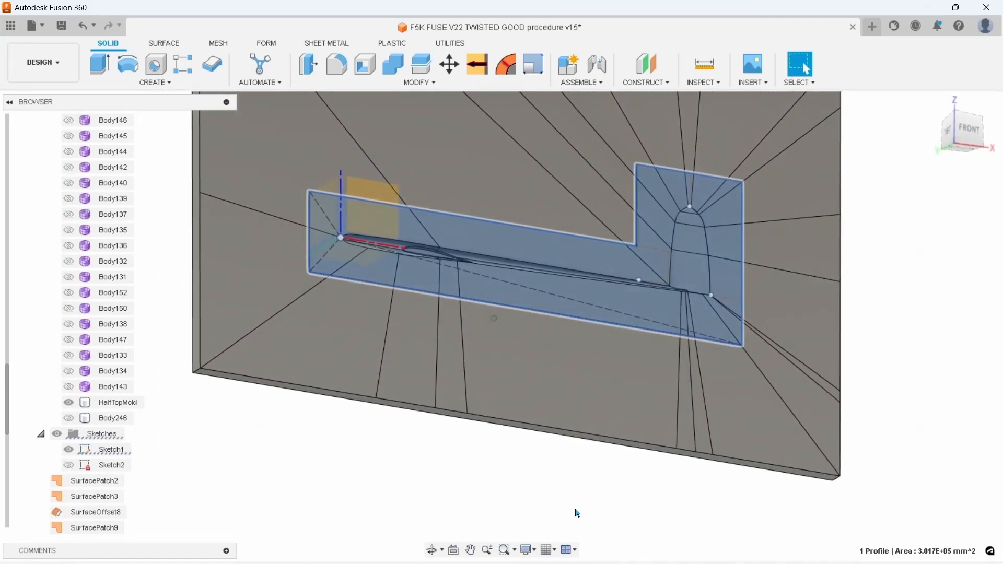
scroll(571, 434, down, 5)
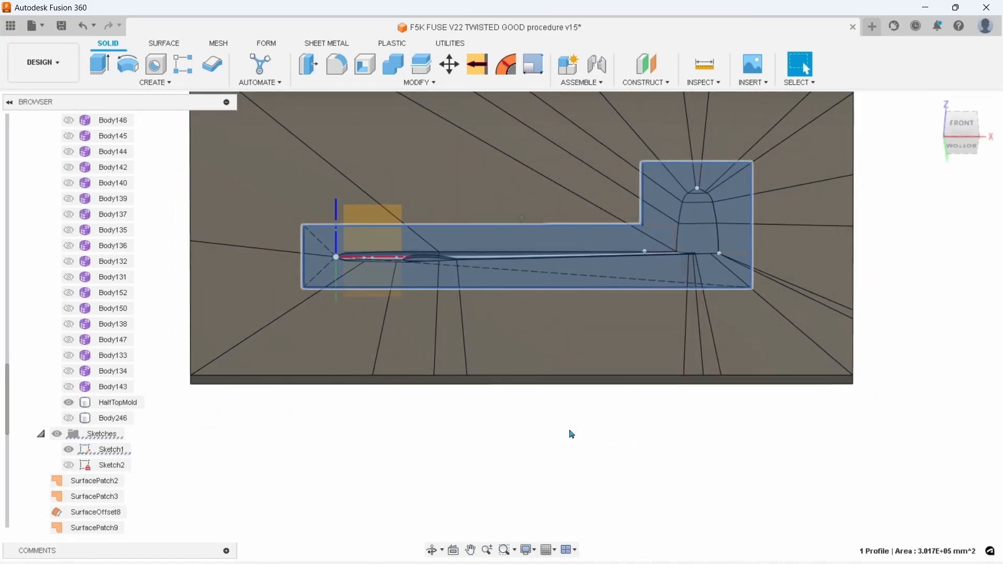
scroll(572, 434, up, 3)
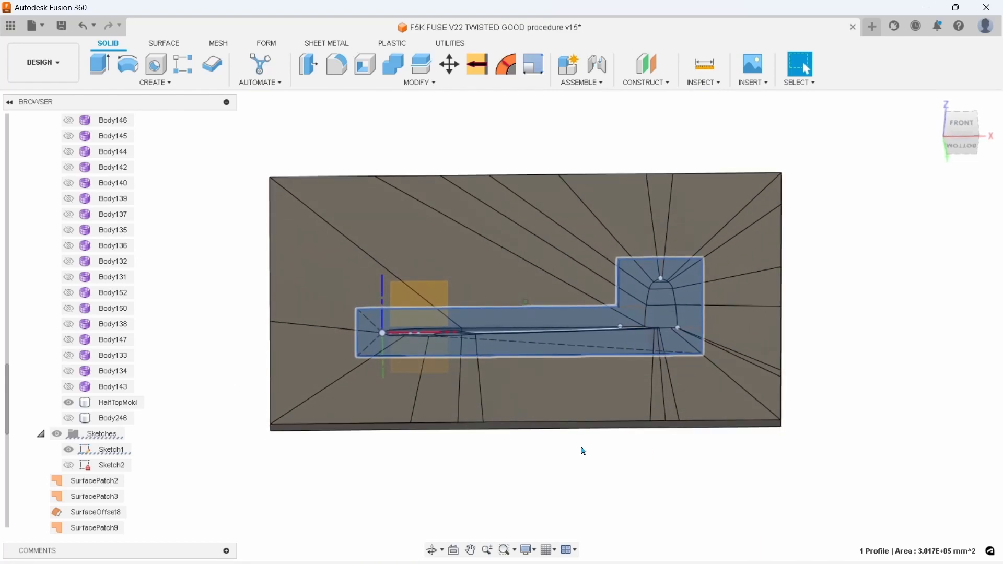
scroll(583, 451, up, 1)
scroll(581, 446, down, 1)
shift+middle_drag(581, 447, 574, 448)
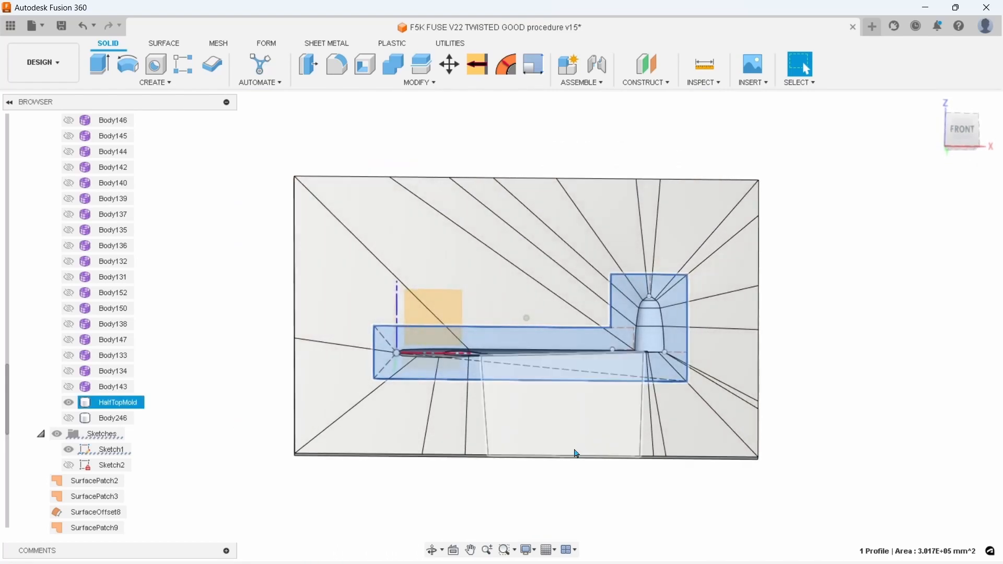